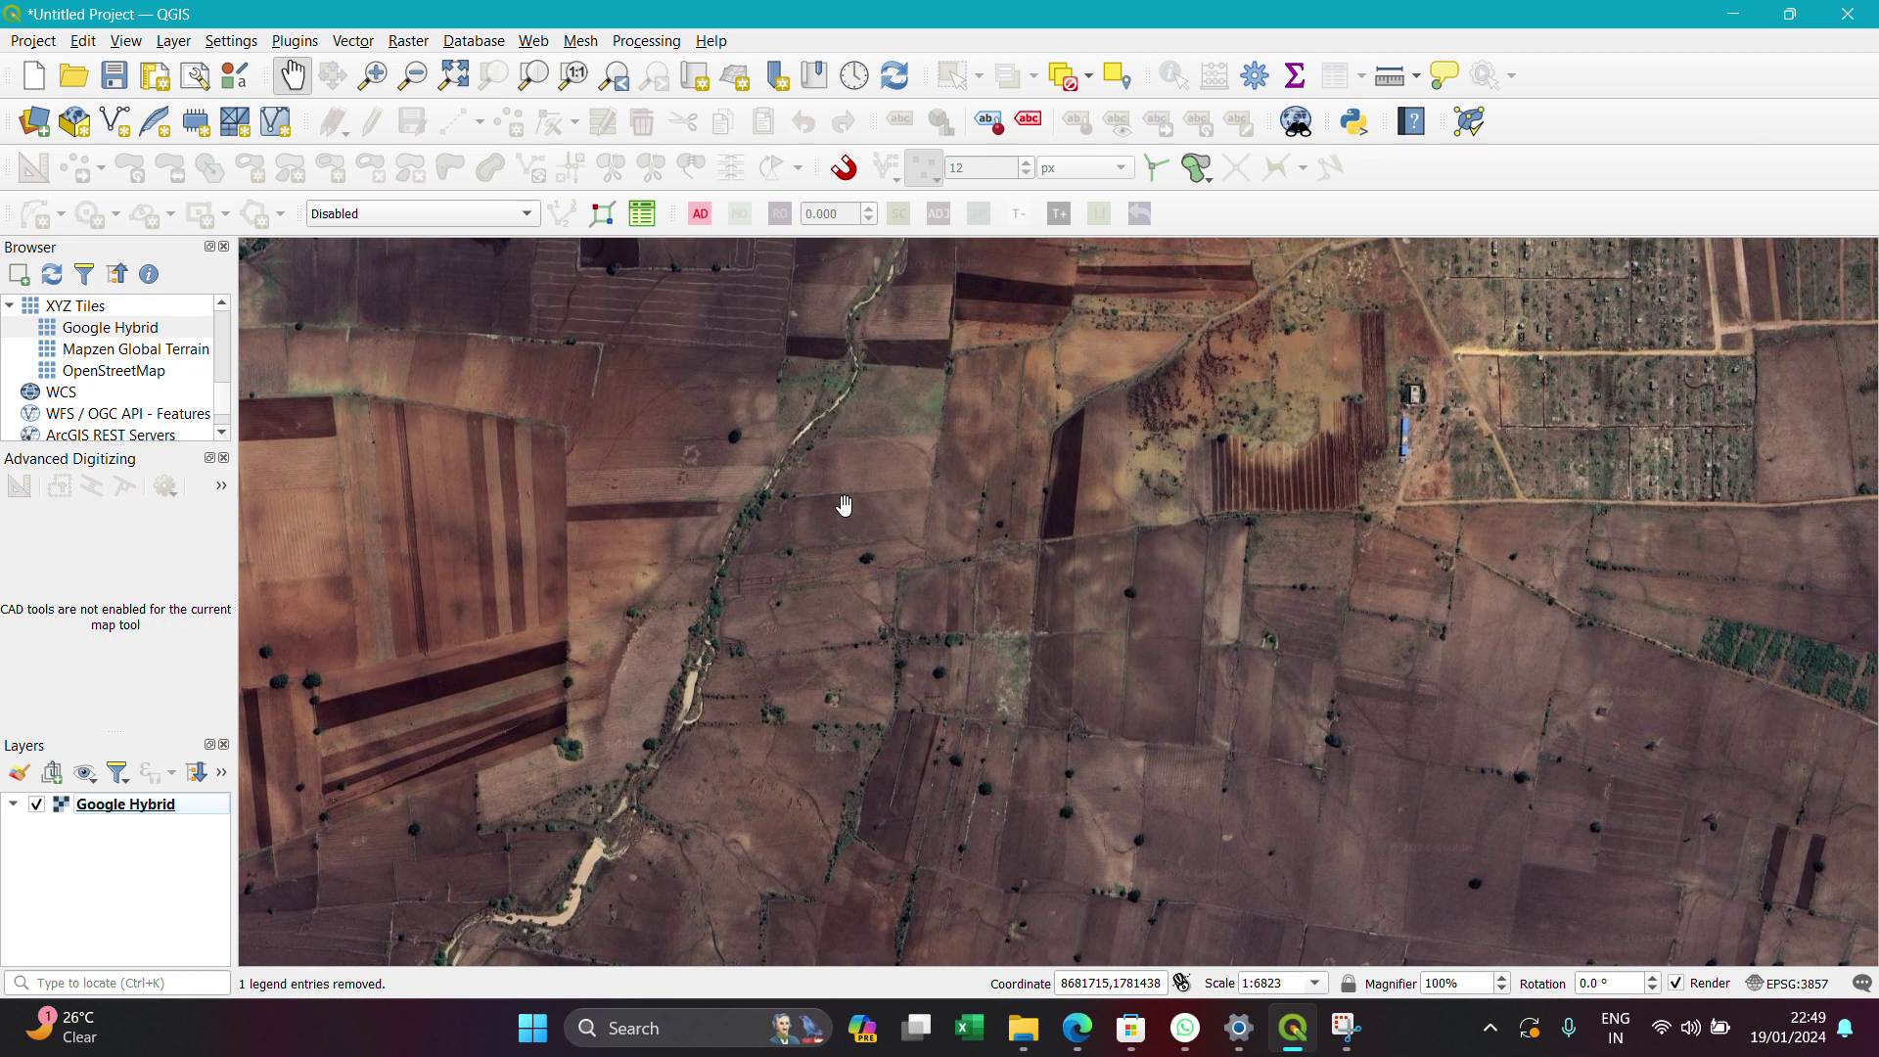
Remove the Google Hybrid layer from the project and confirm the removal
scroll(844, 505, "down", 3)
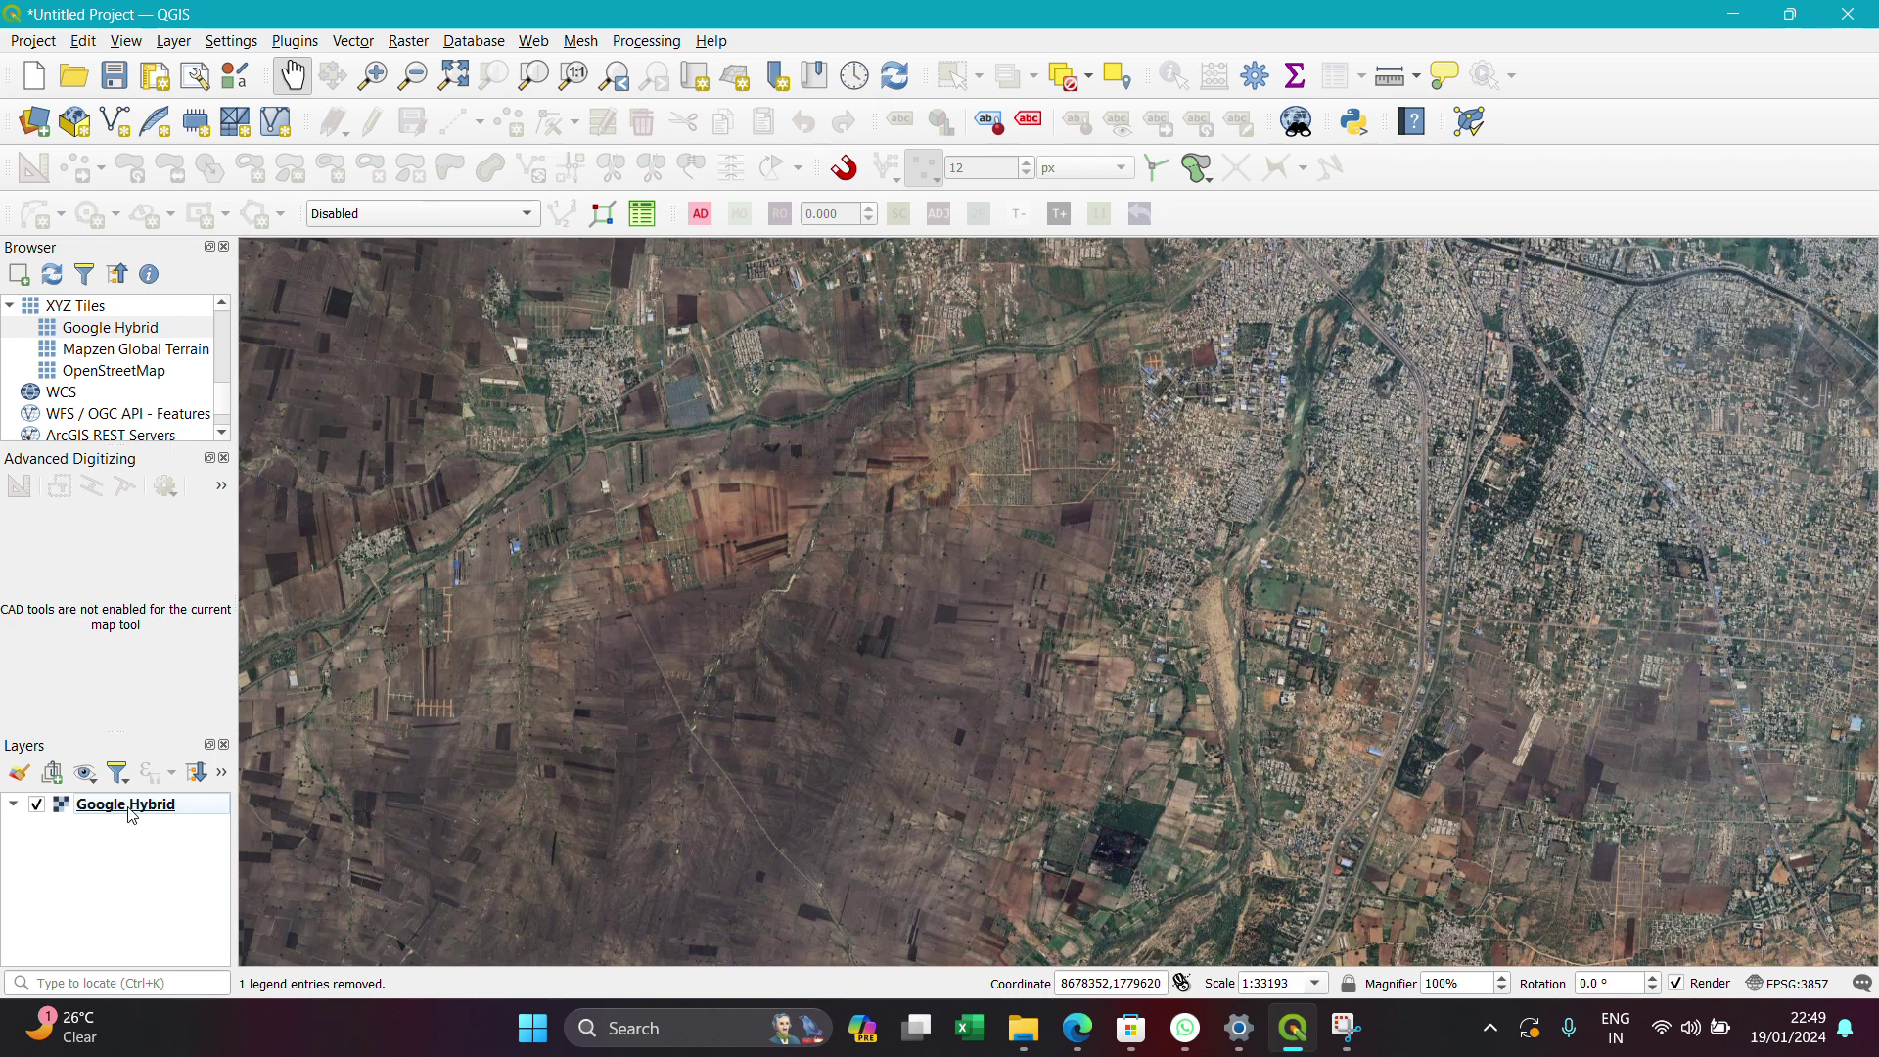
left_click(134, 813)
right_click(134, 813)
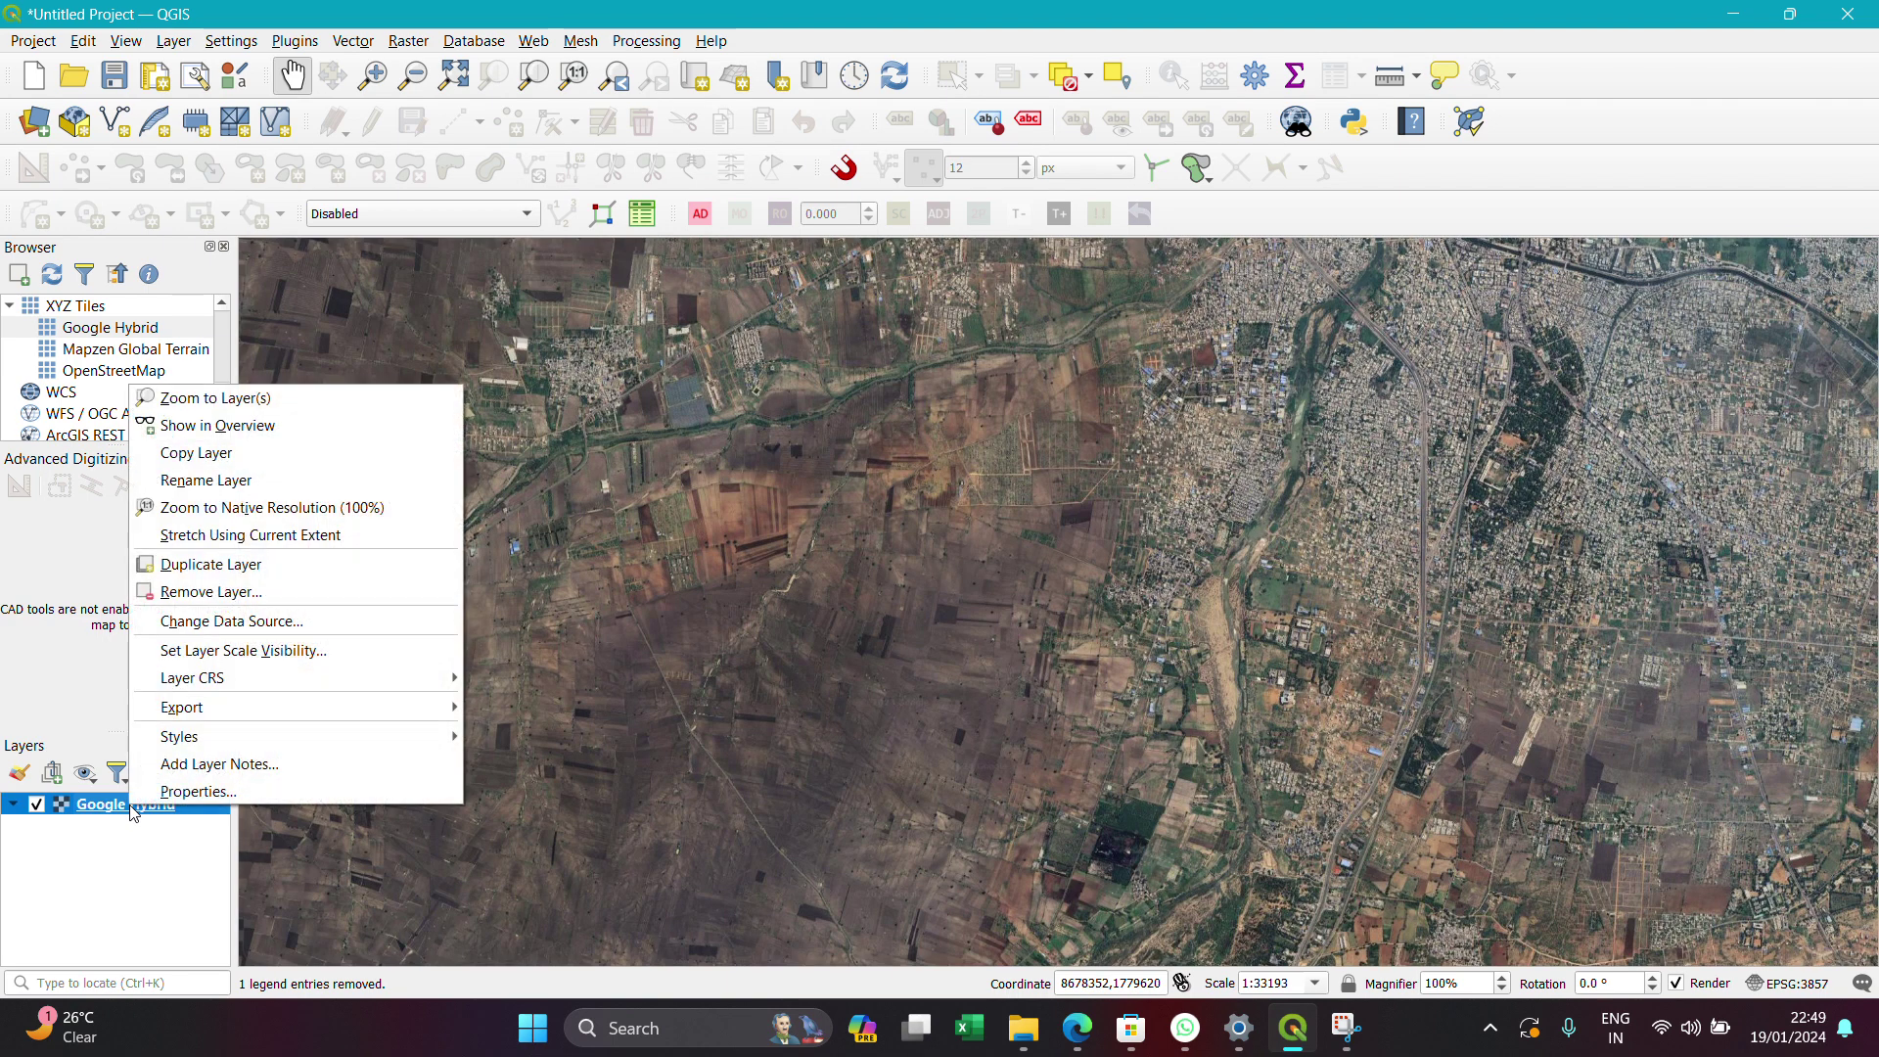
left_click(212, 593)
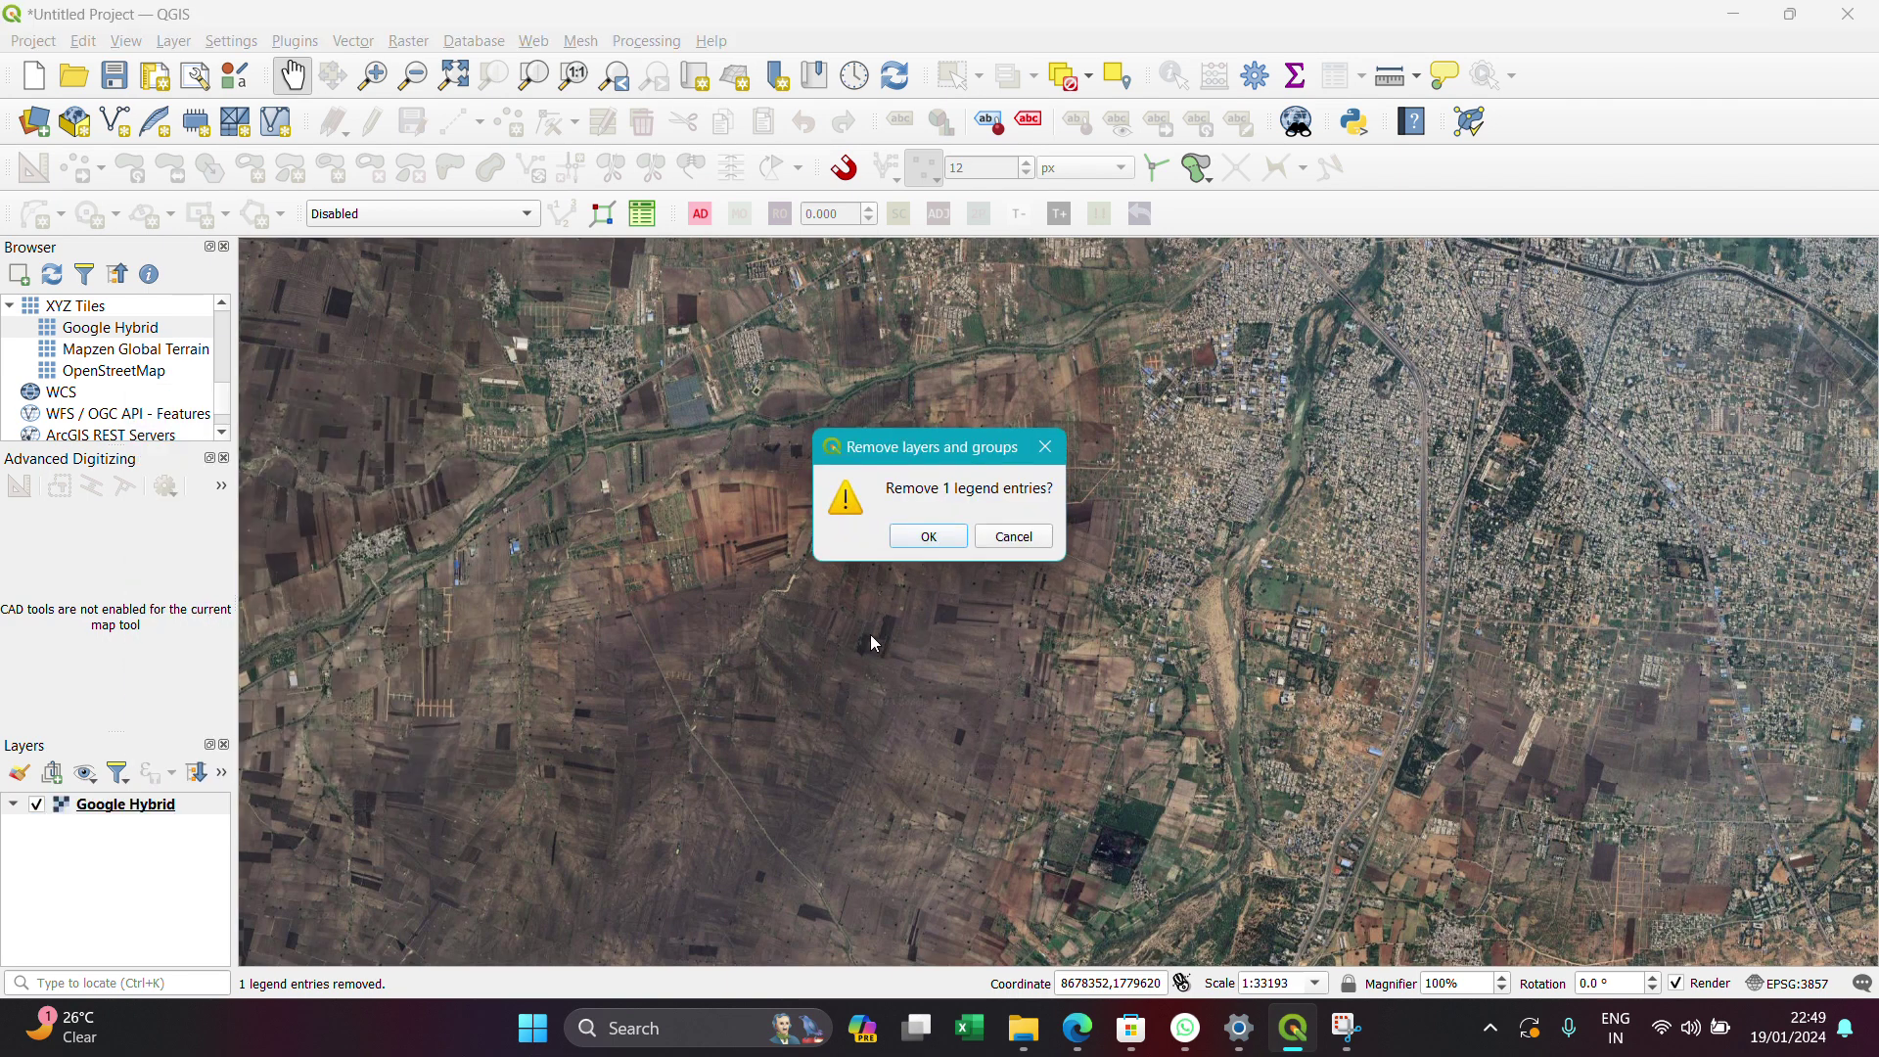
left_click(913, 540)
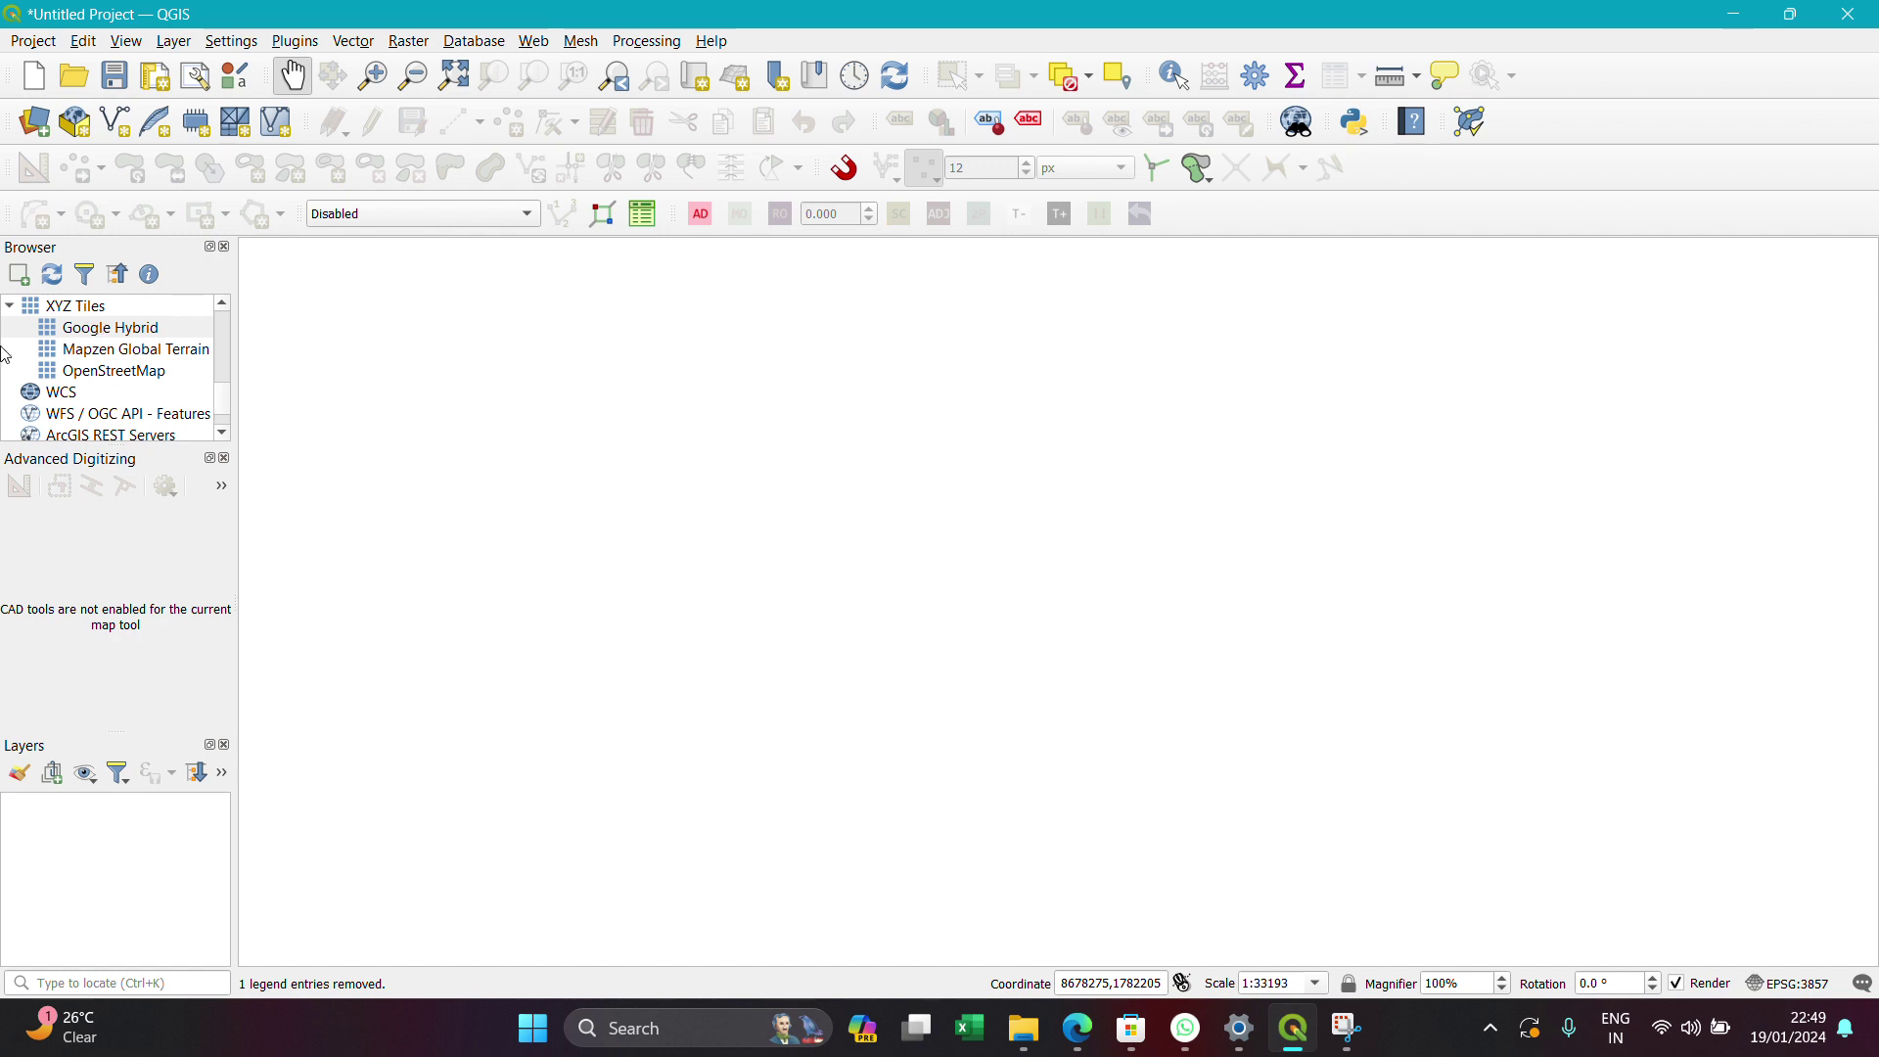
Collapse the XYZ Tiles group in the Browser and select it
left_click(10, 308)
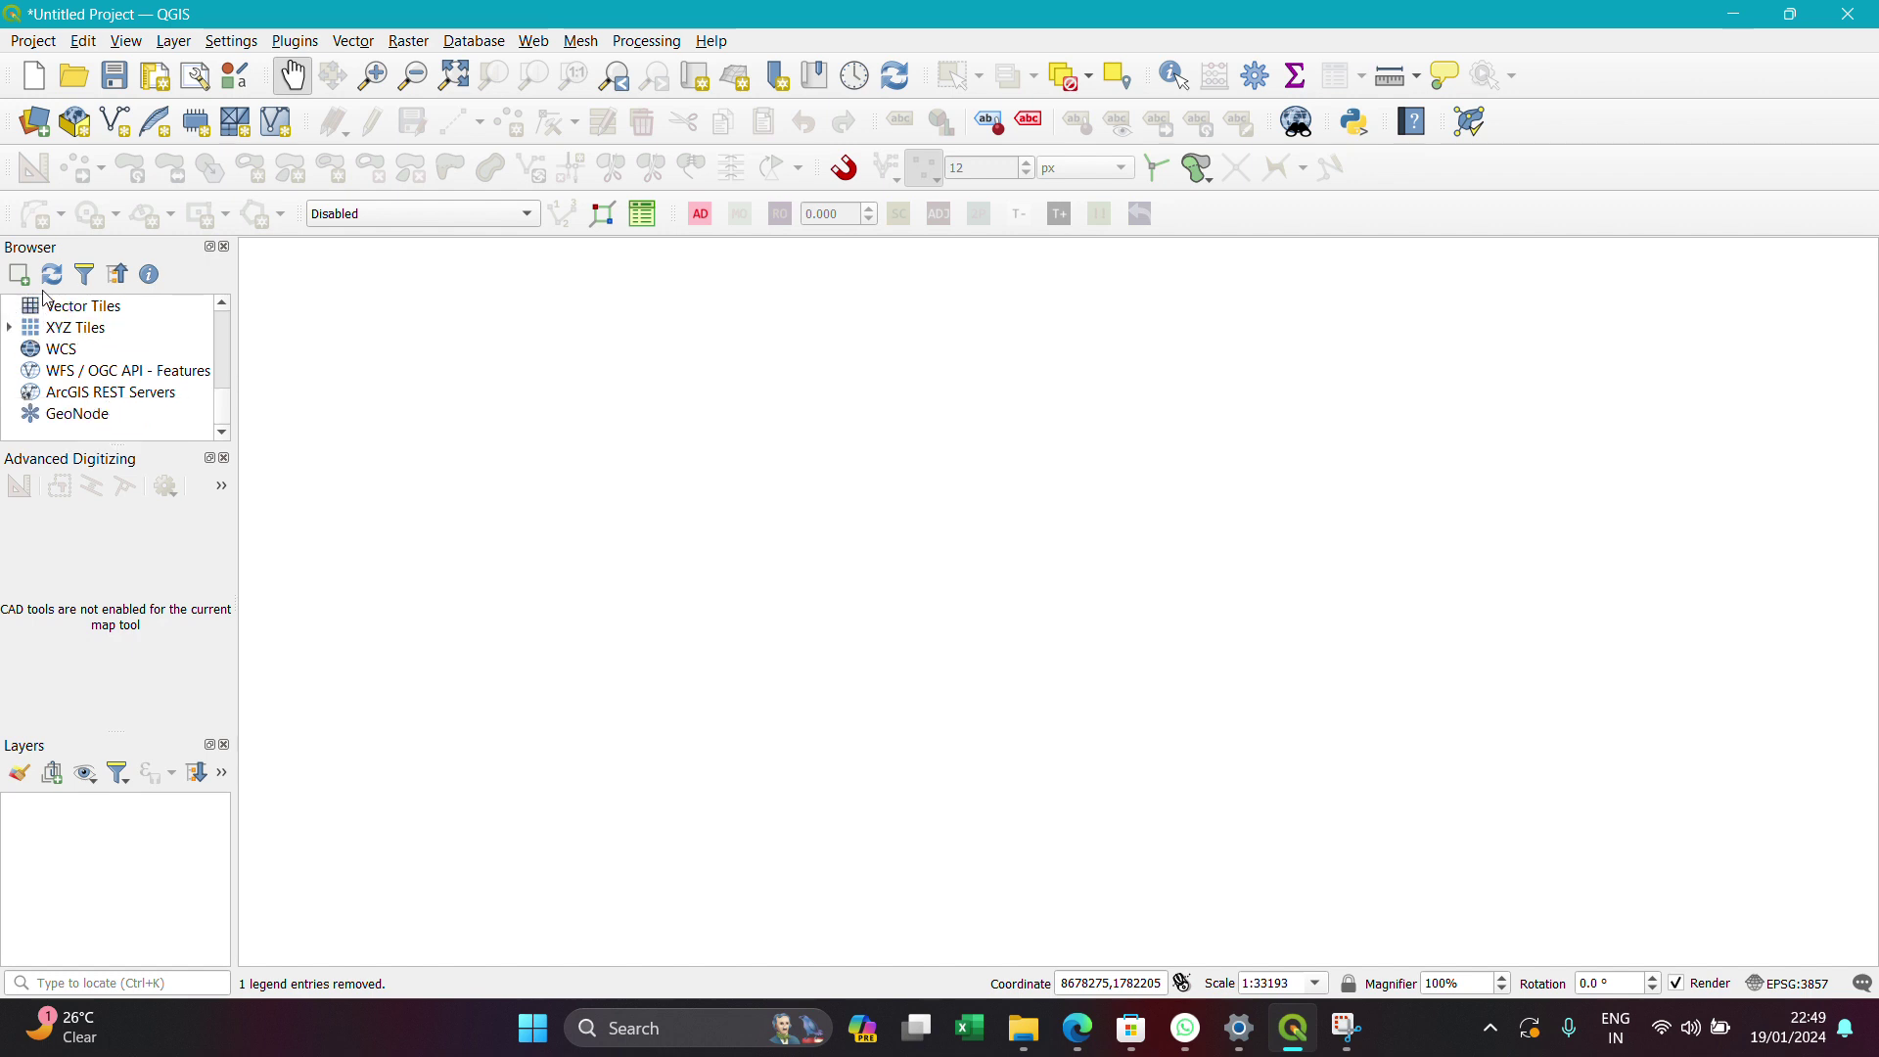
scroll(60, 327, "up", 2)
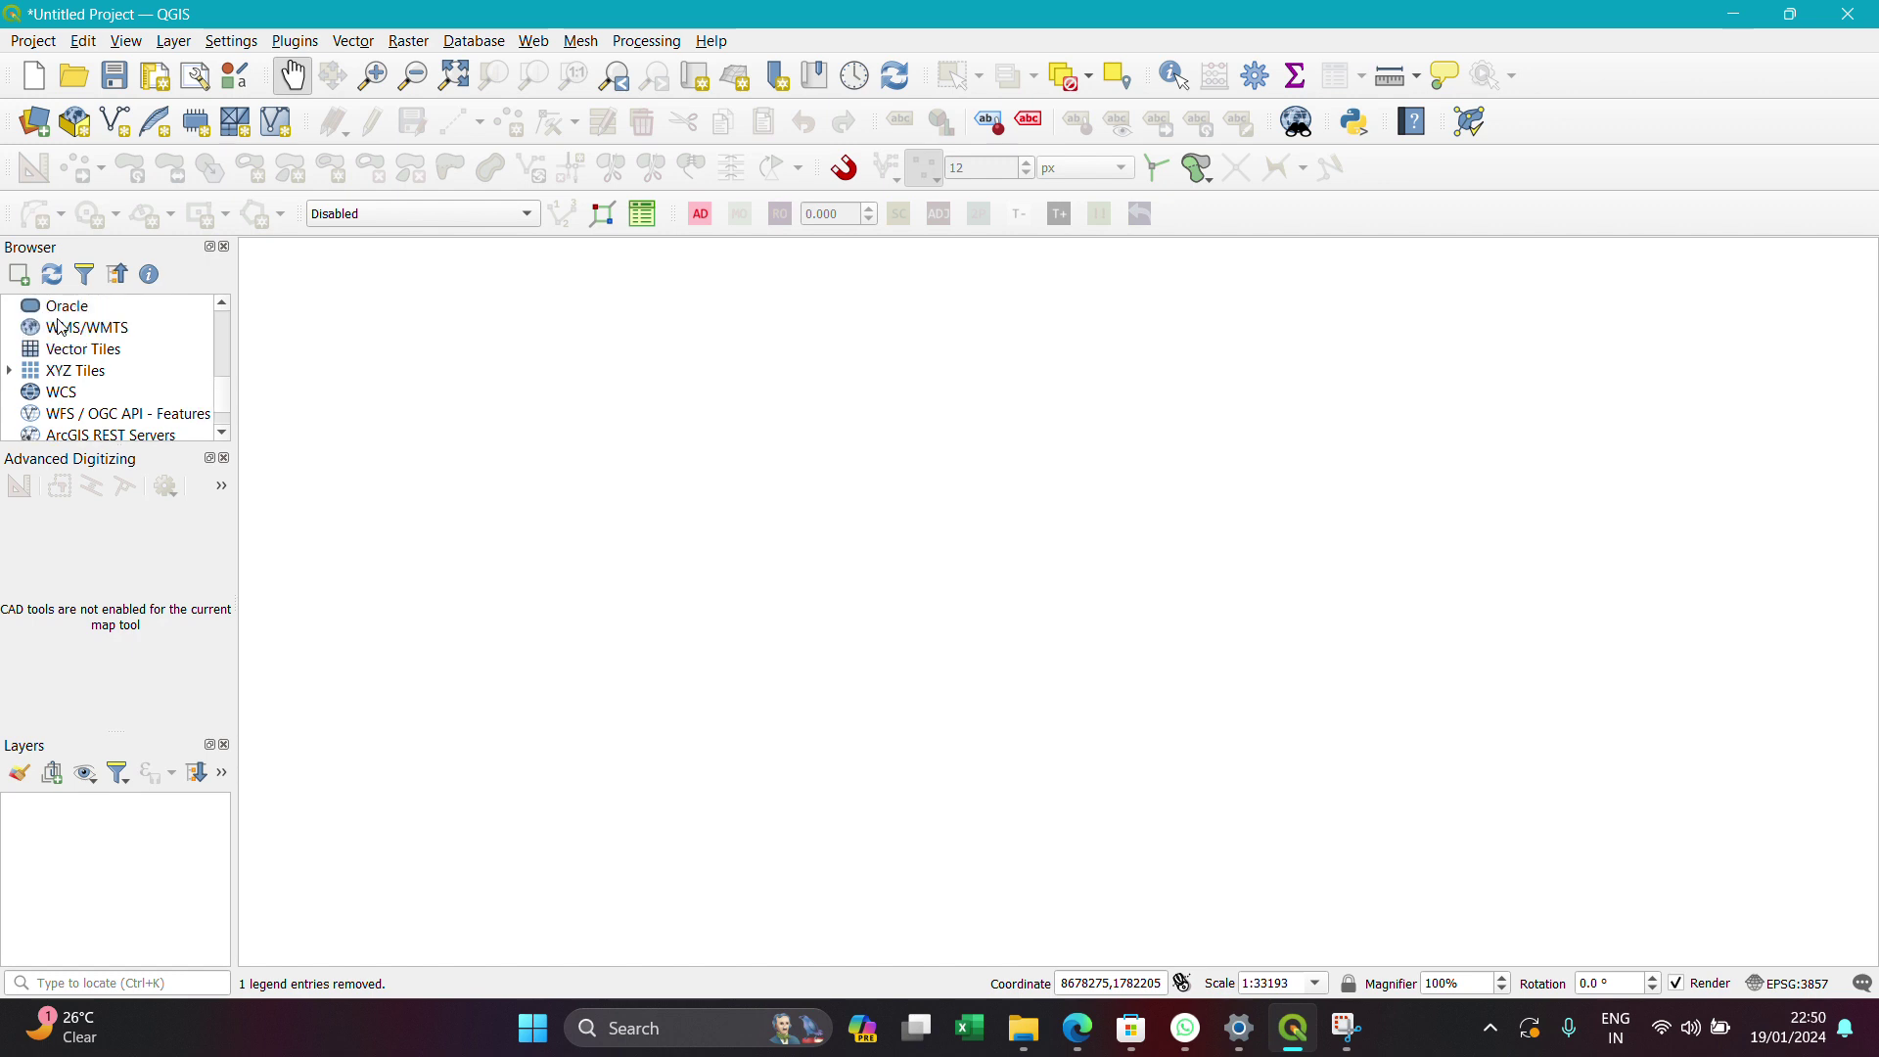
scroll(61, 326, "down", 1)
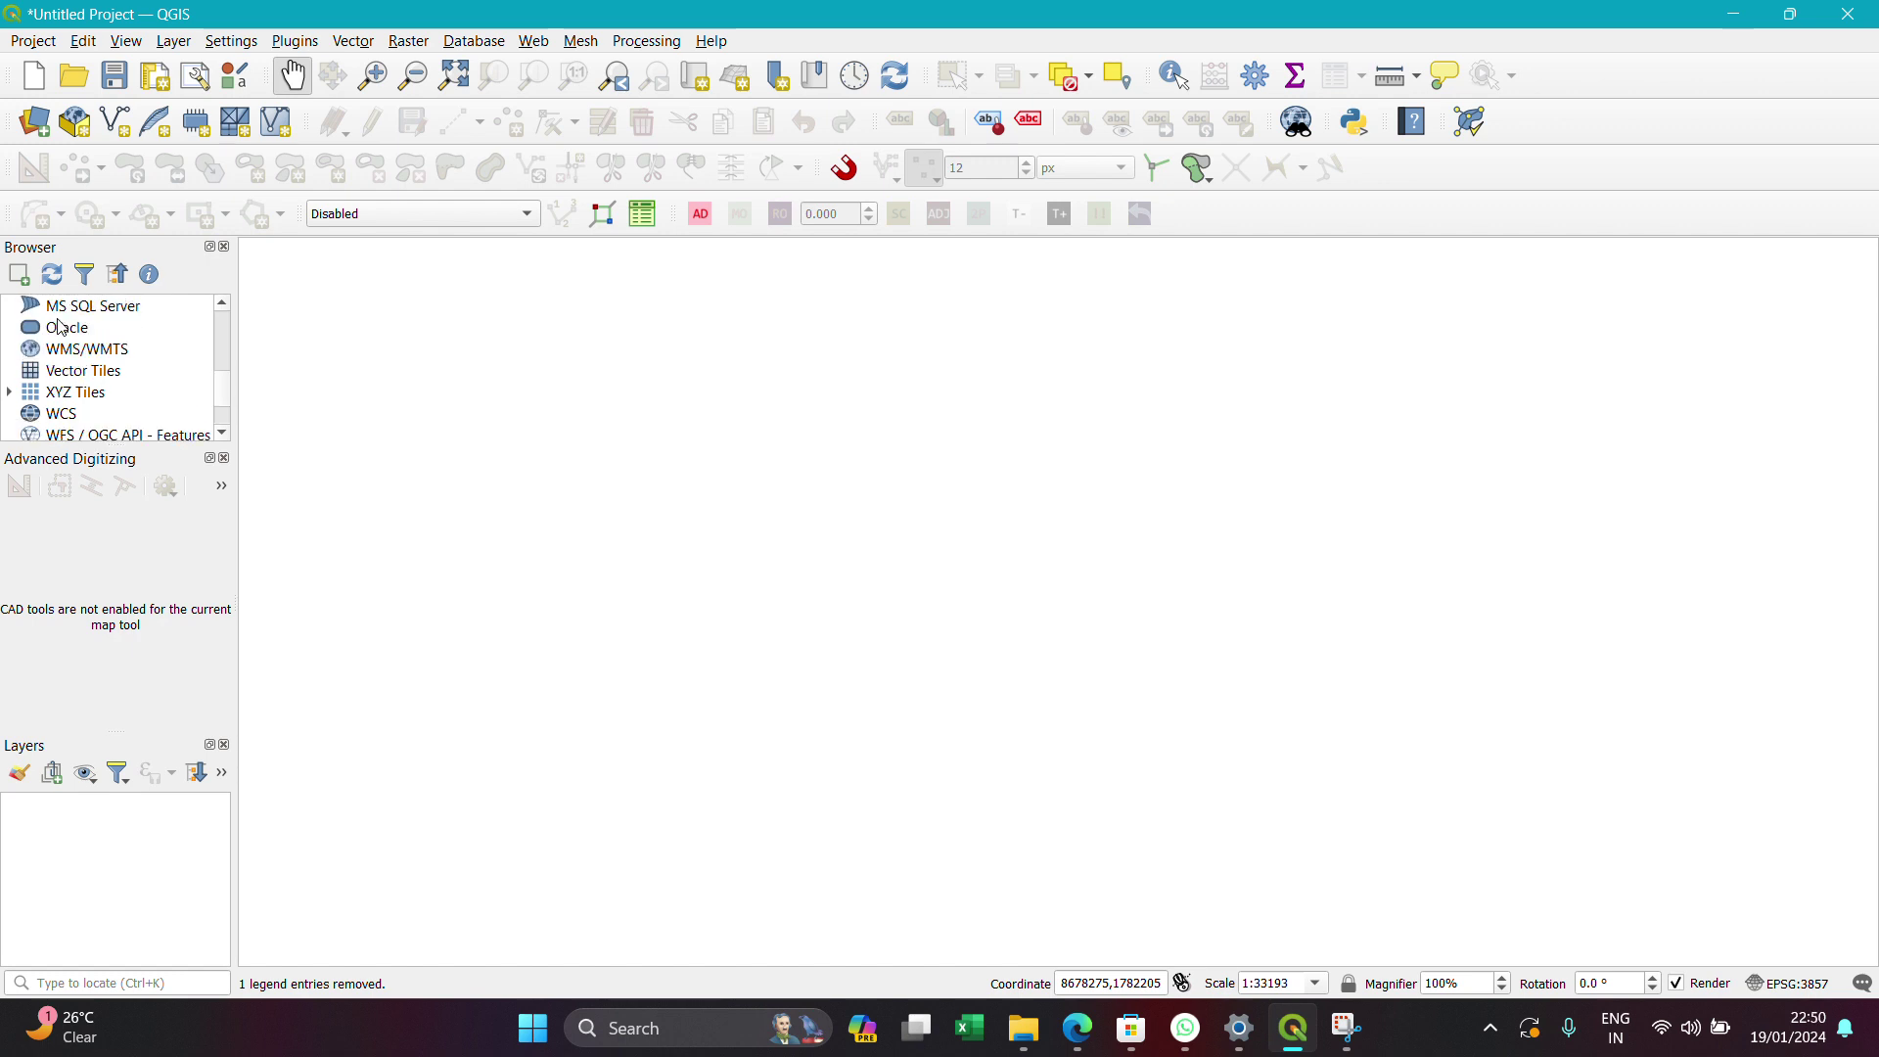
left_click(68, 393)
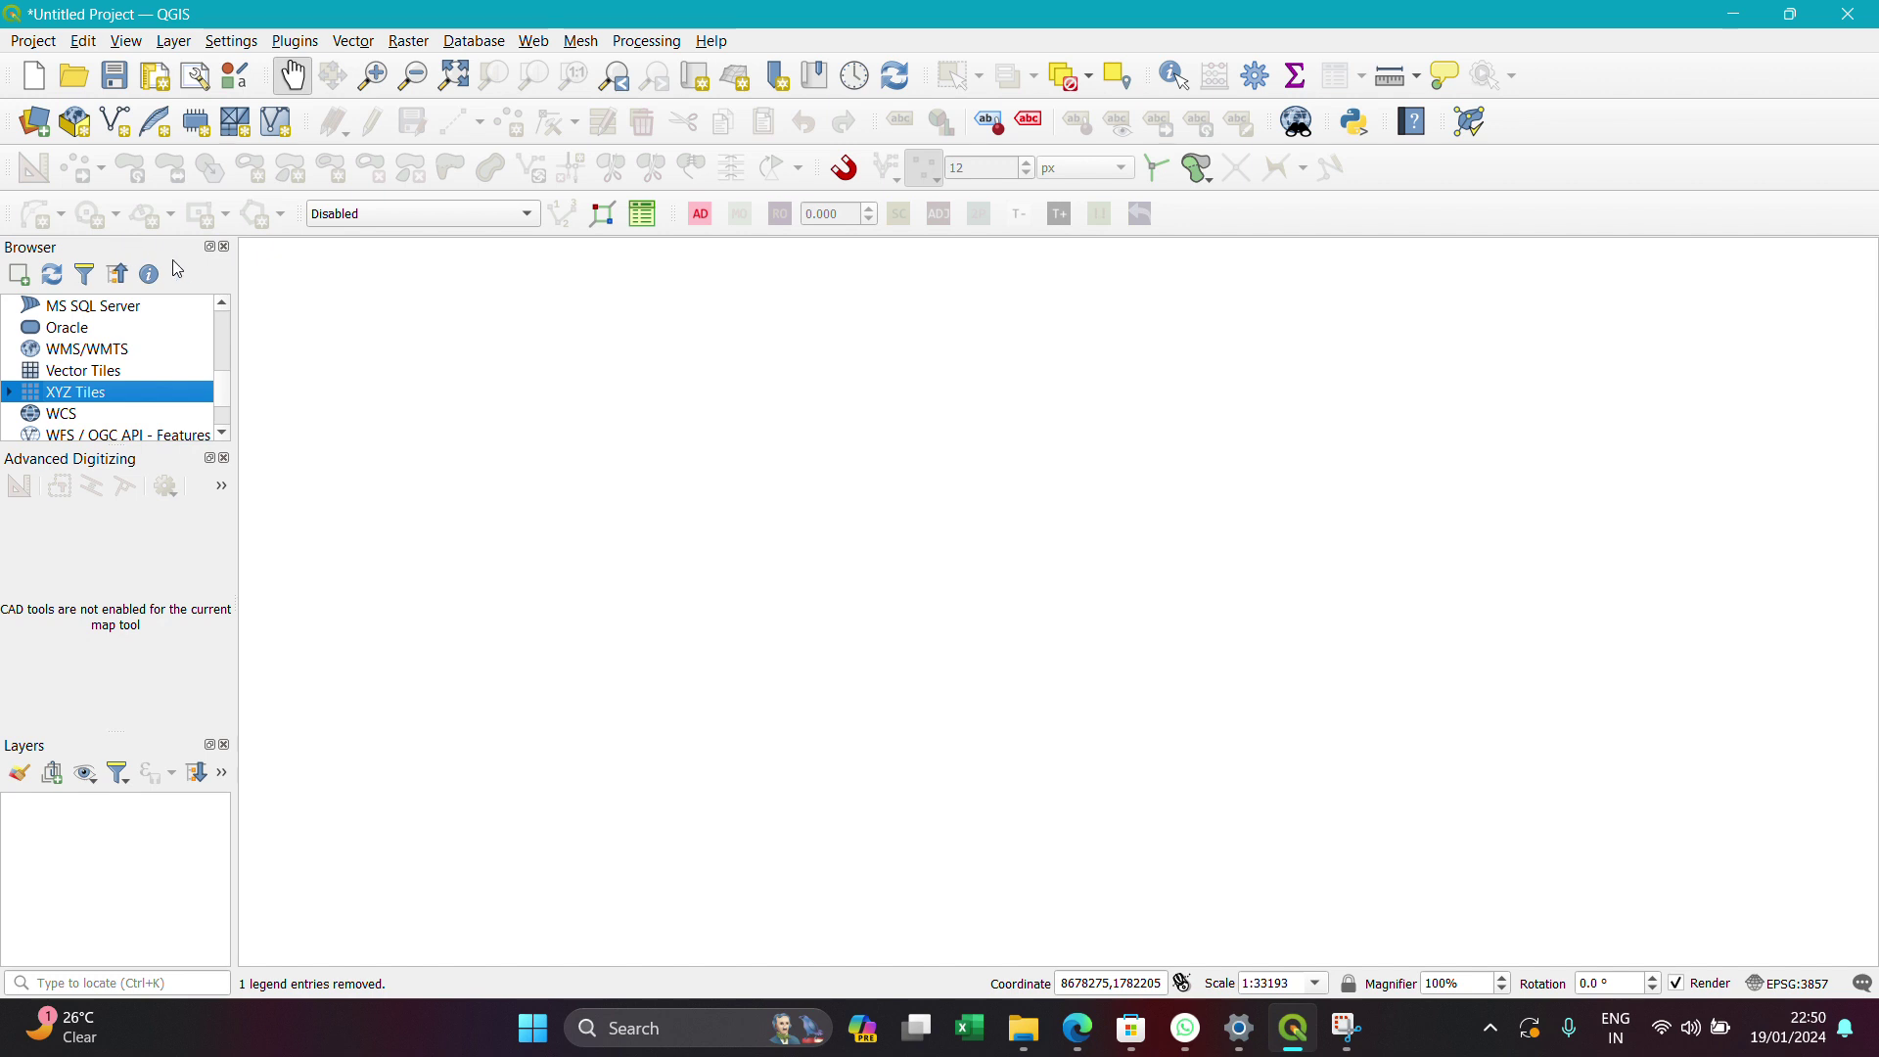
Close the Browser and Advanced Digitizing panels and show the Browser (2) panel
left_click(224, 248)
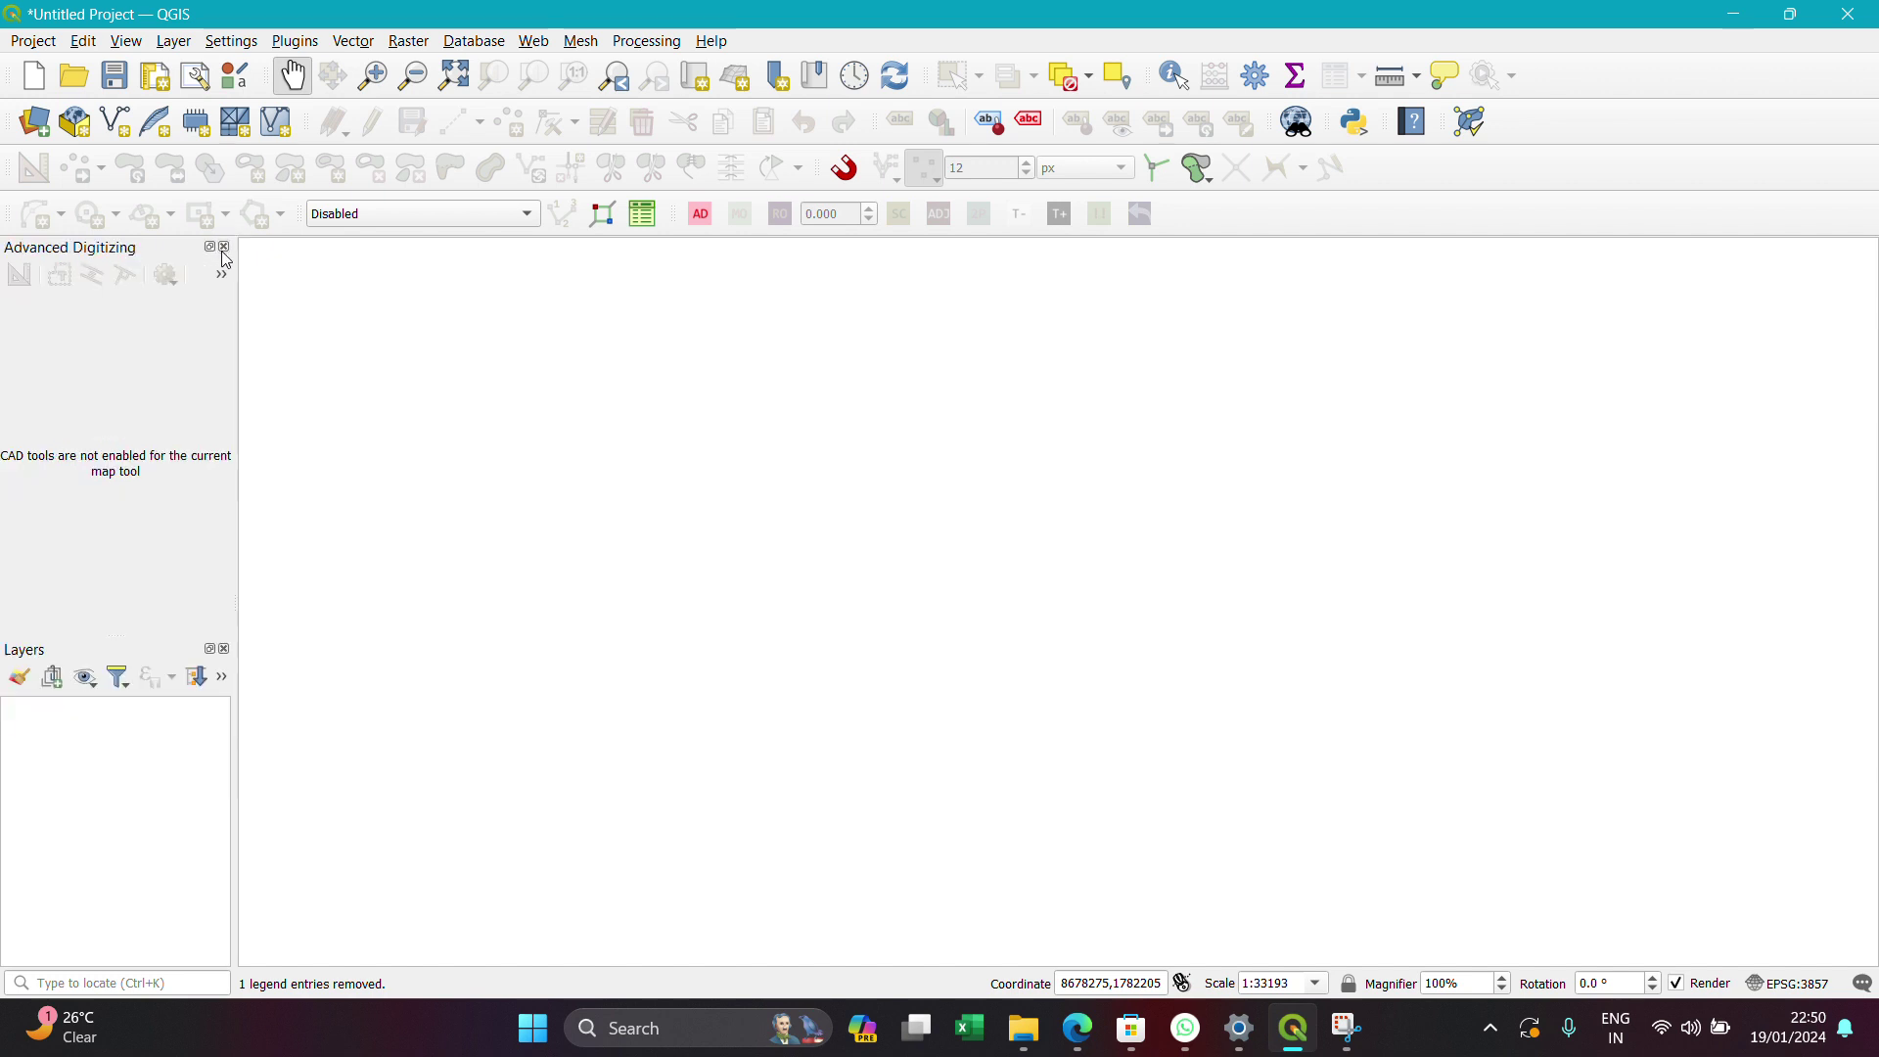
right_click(1495, 198)
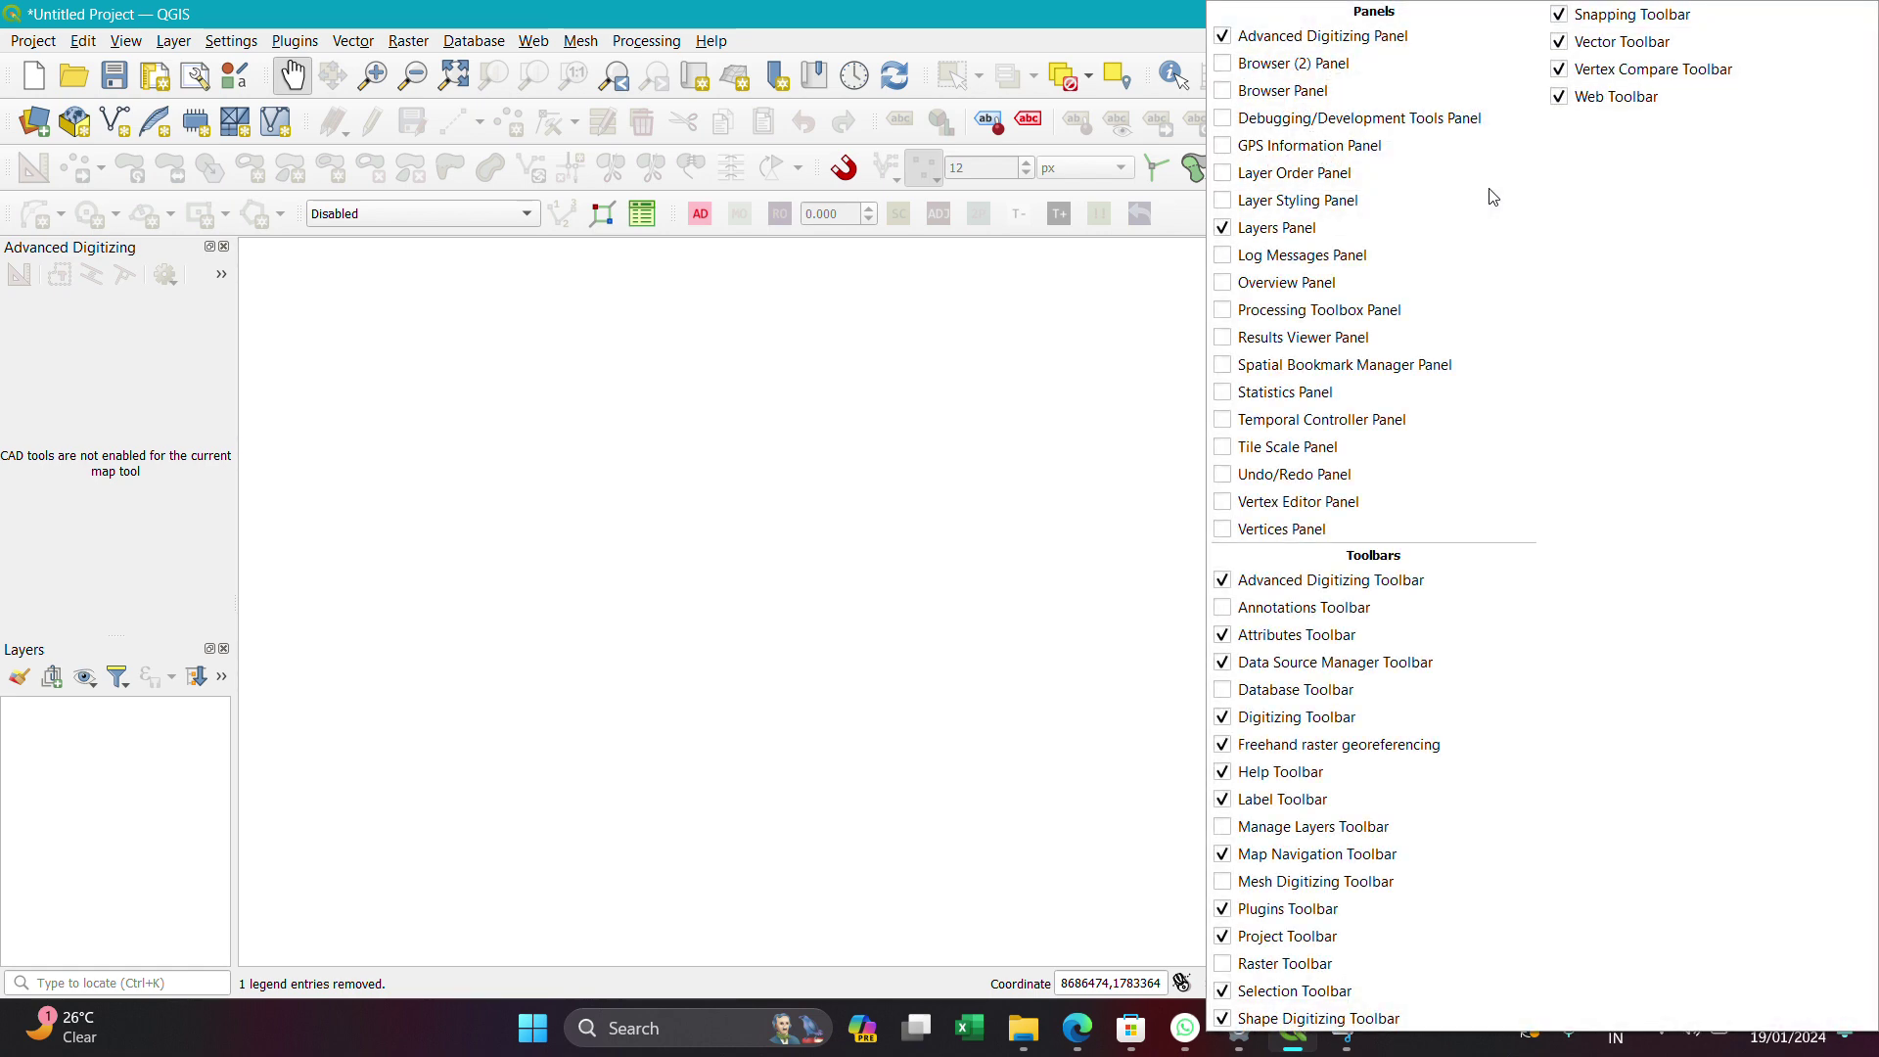
left_click(1391, 63)
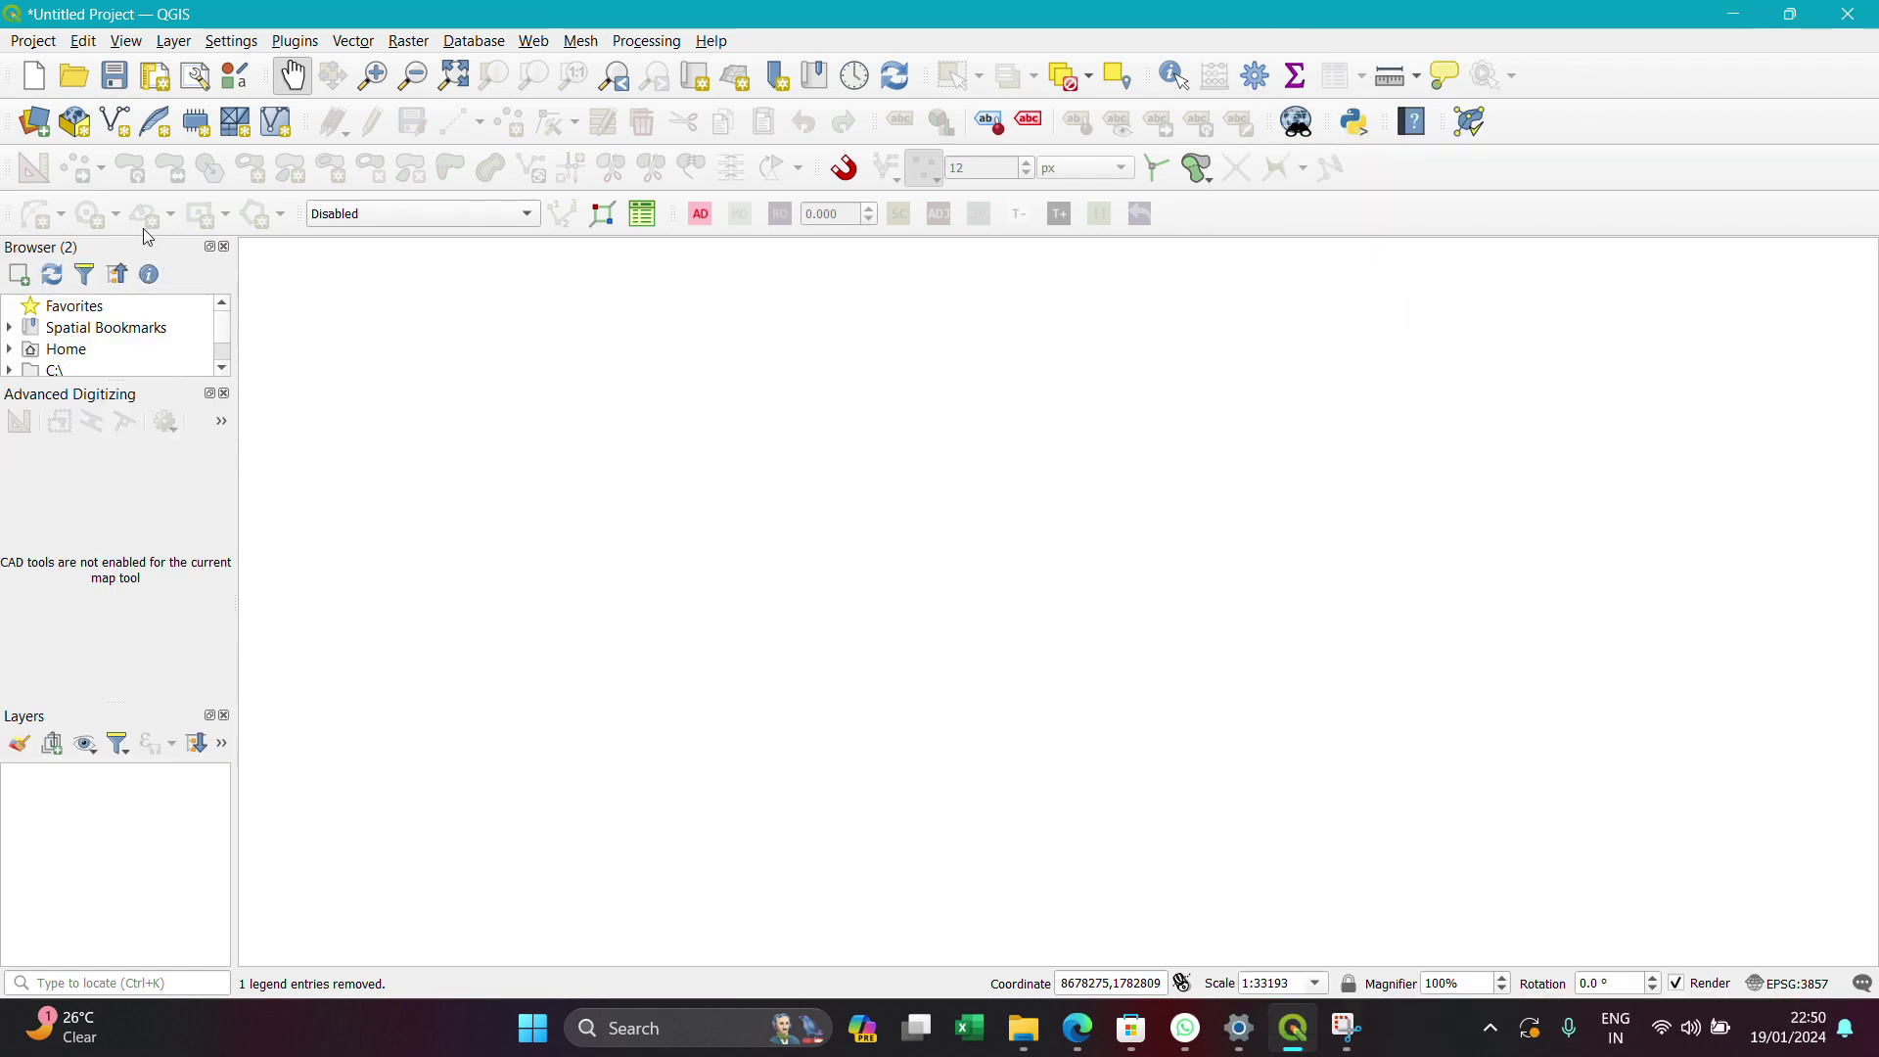
left_click(226, 393)
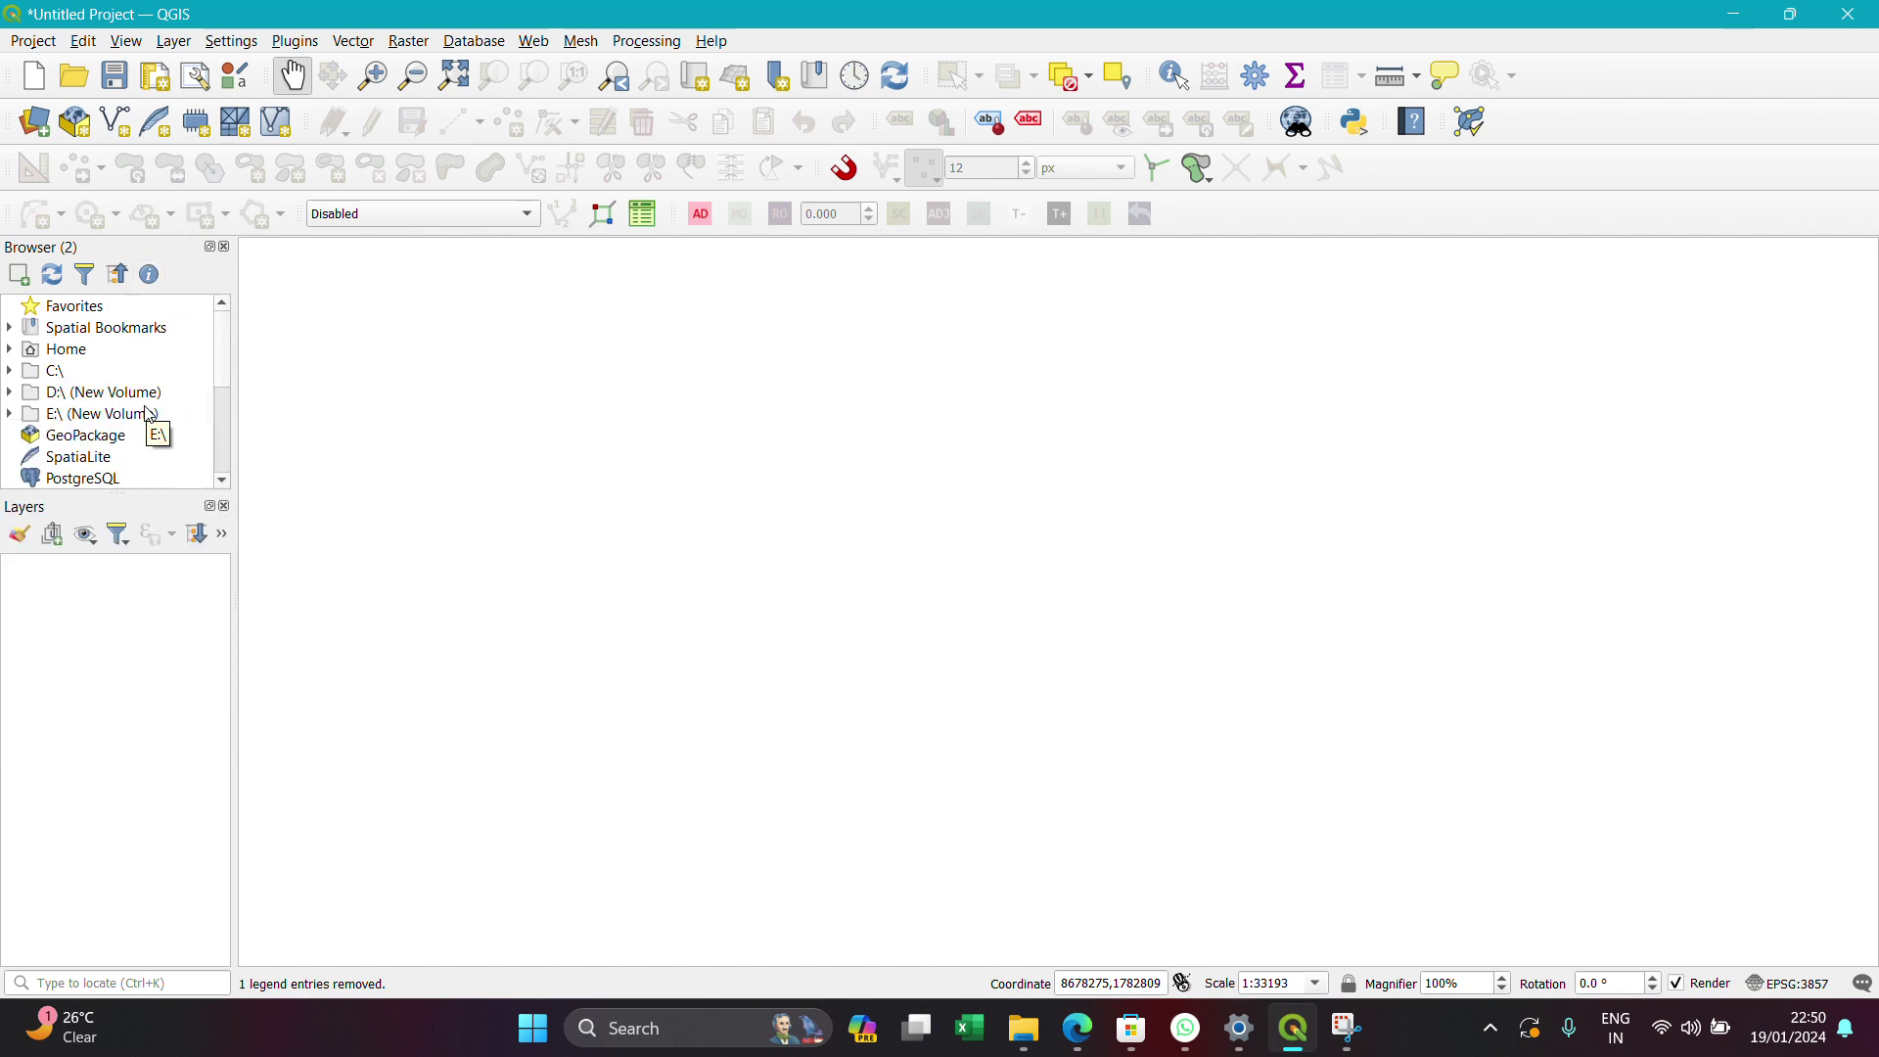
scroll(149, 413, "down", 3)
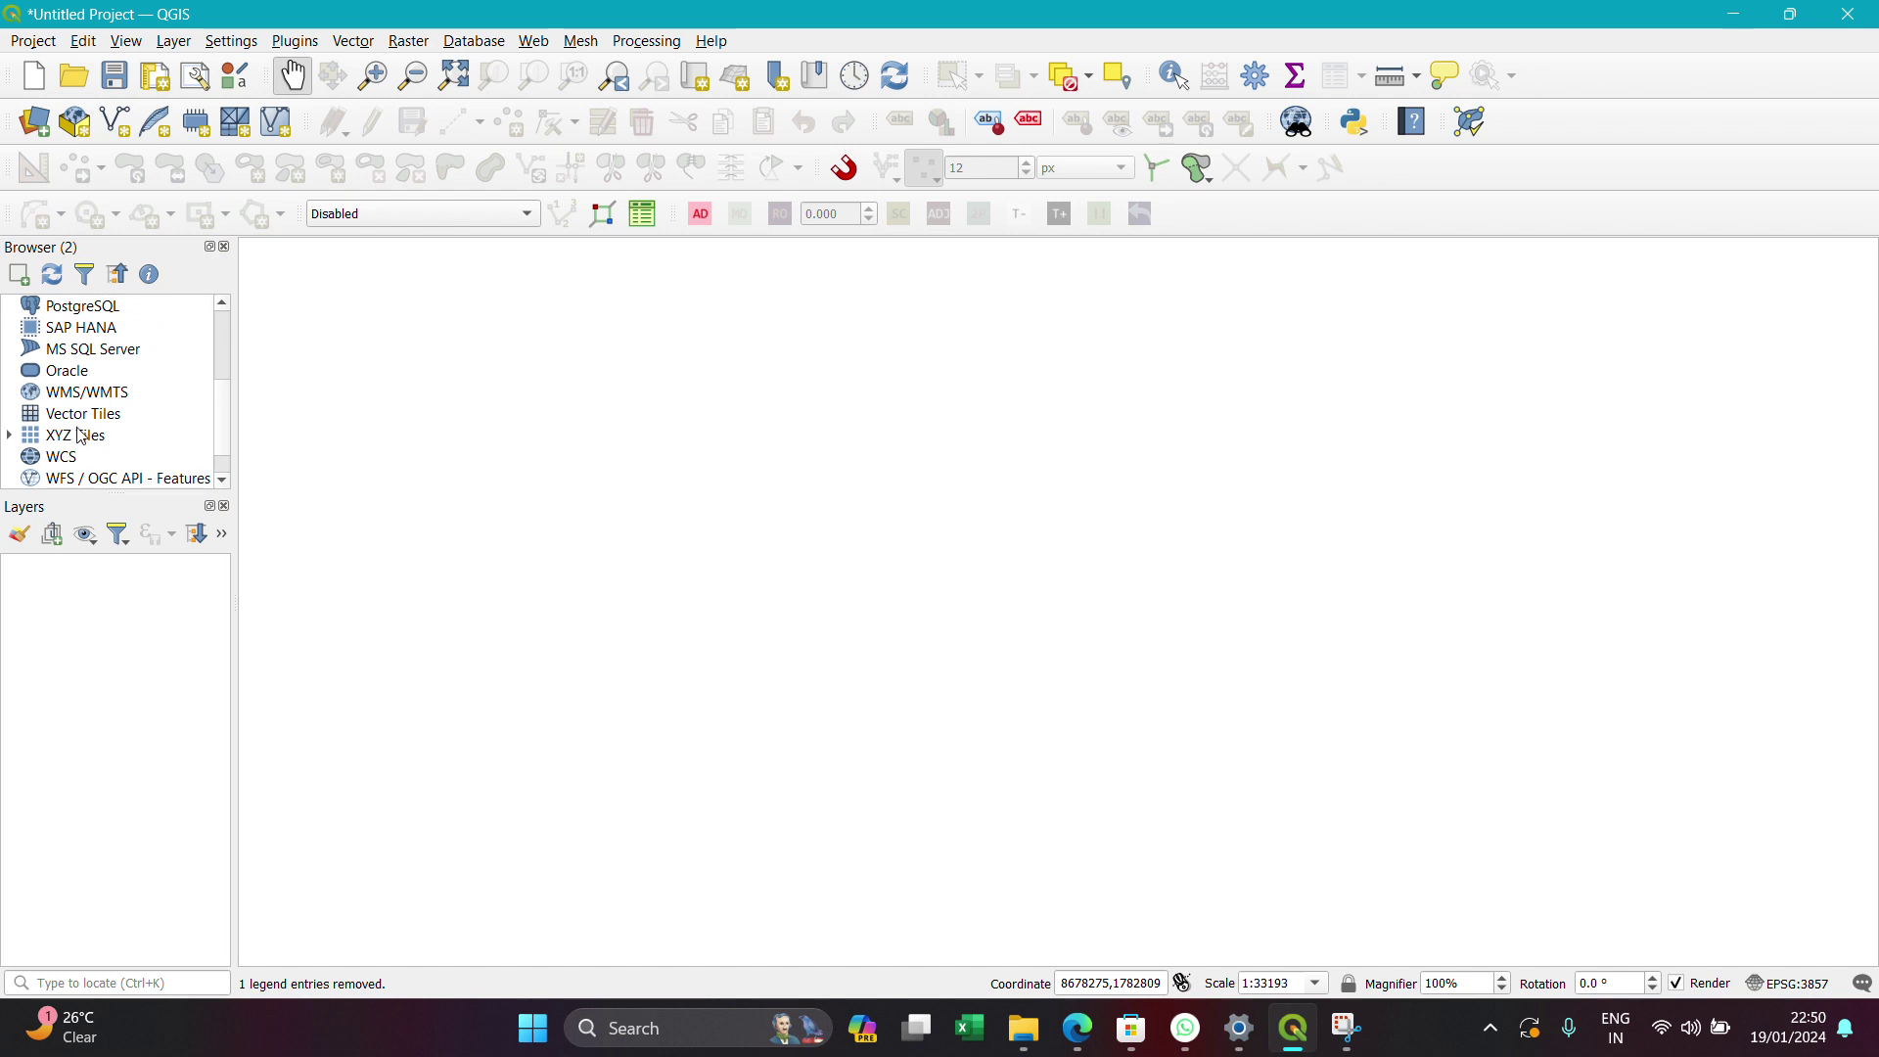
left_click(84, 436)
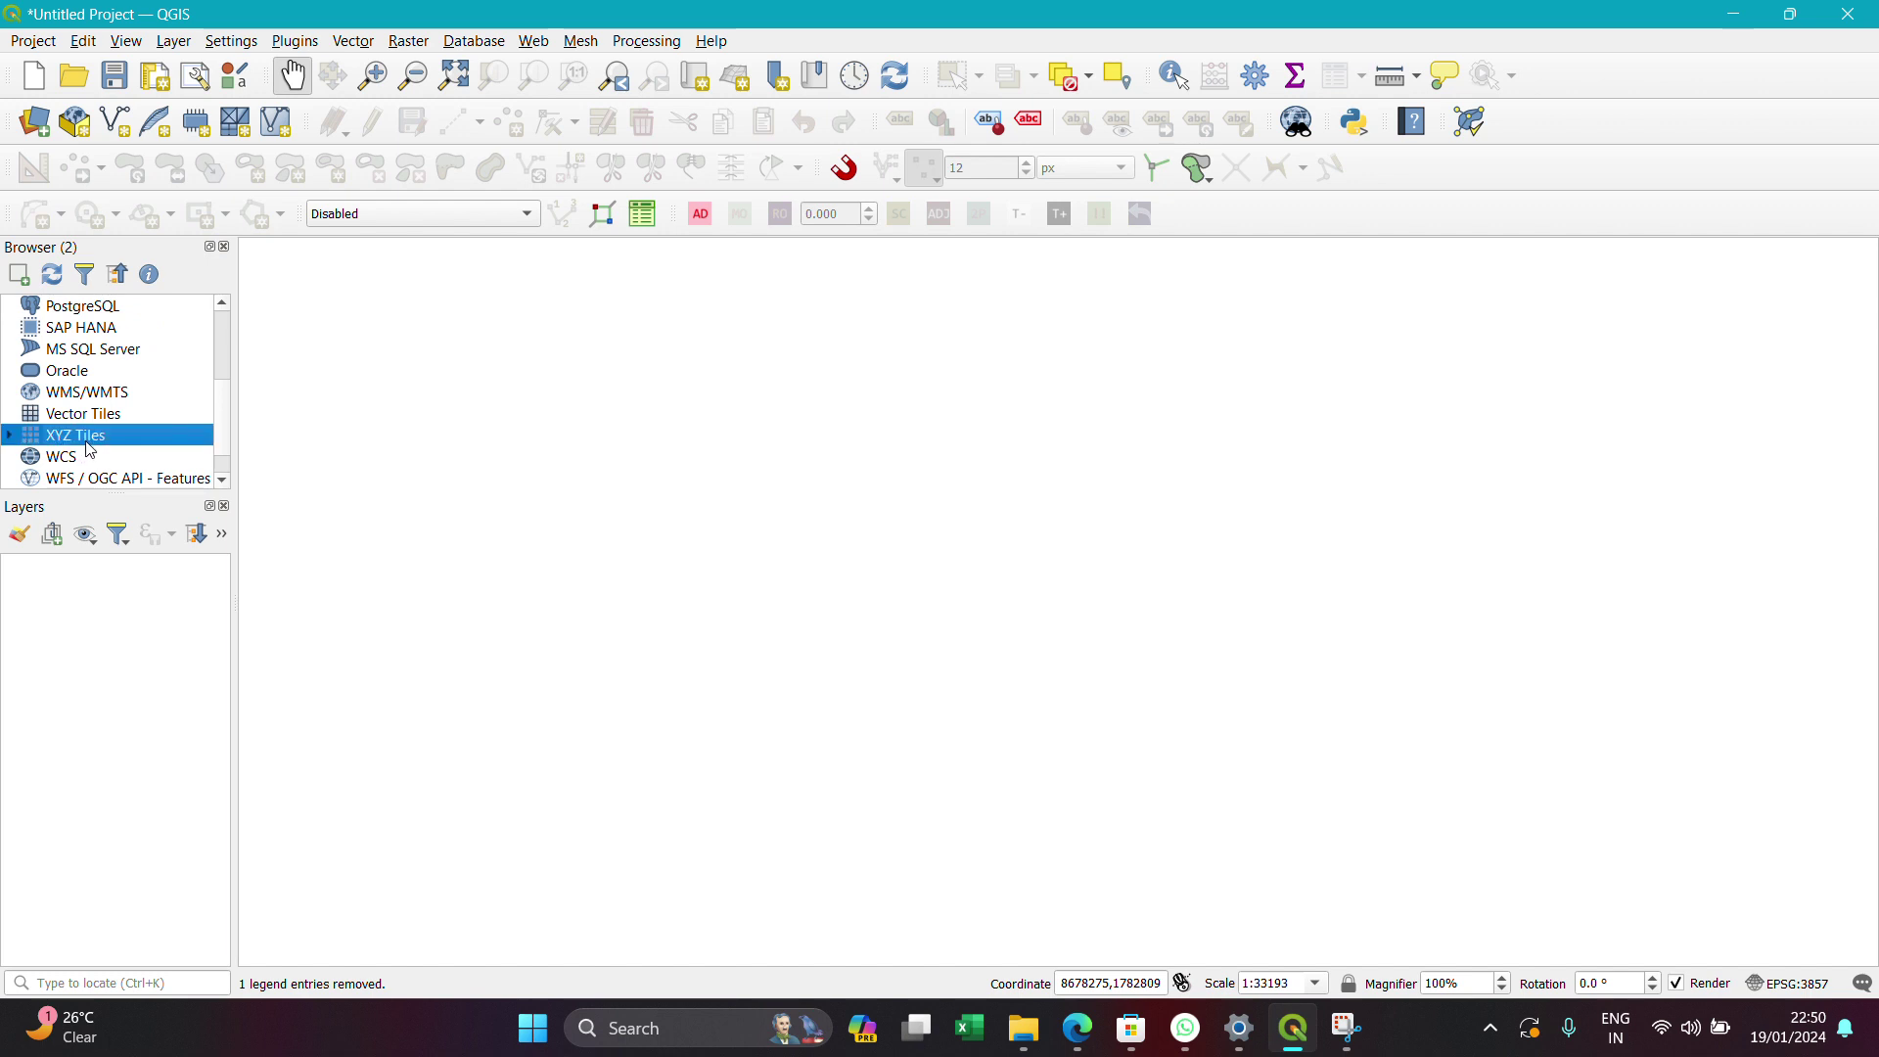
right_click(88, 444)
left_click(146, 453)
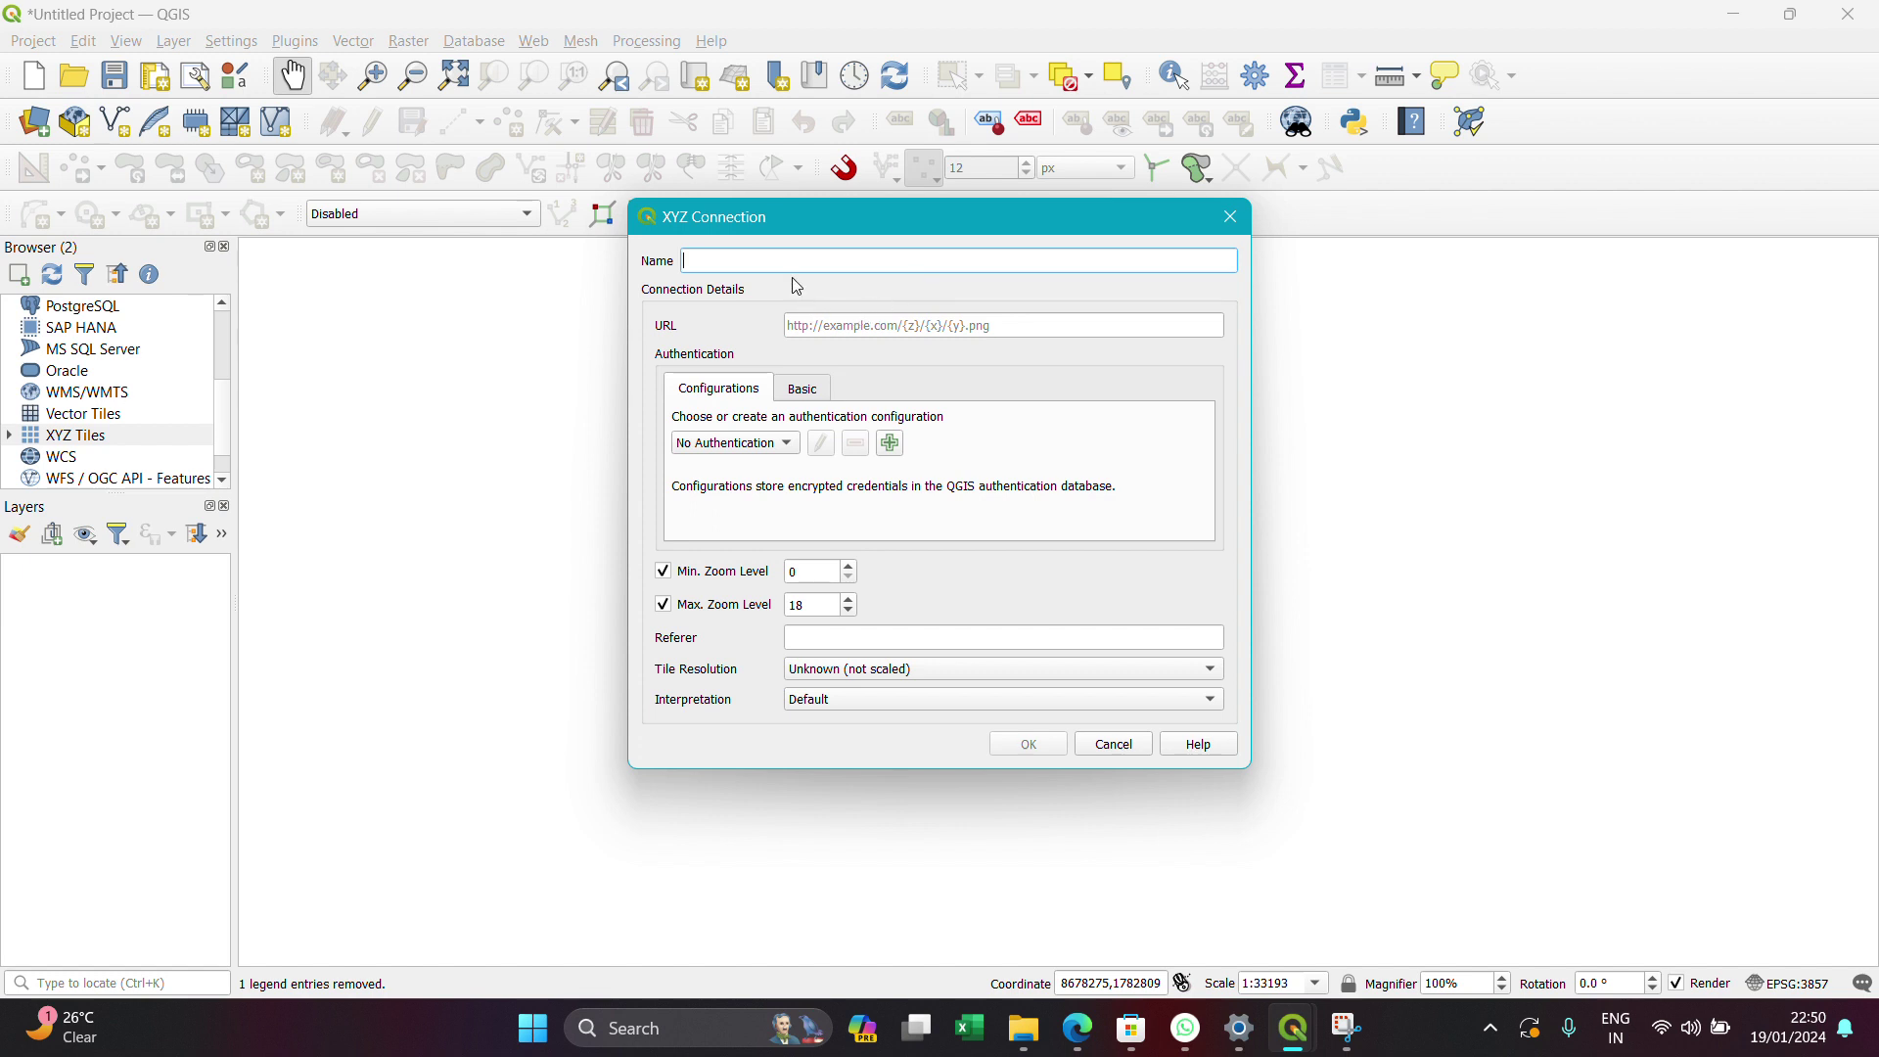
left_click(973, 323)
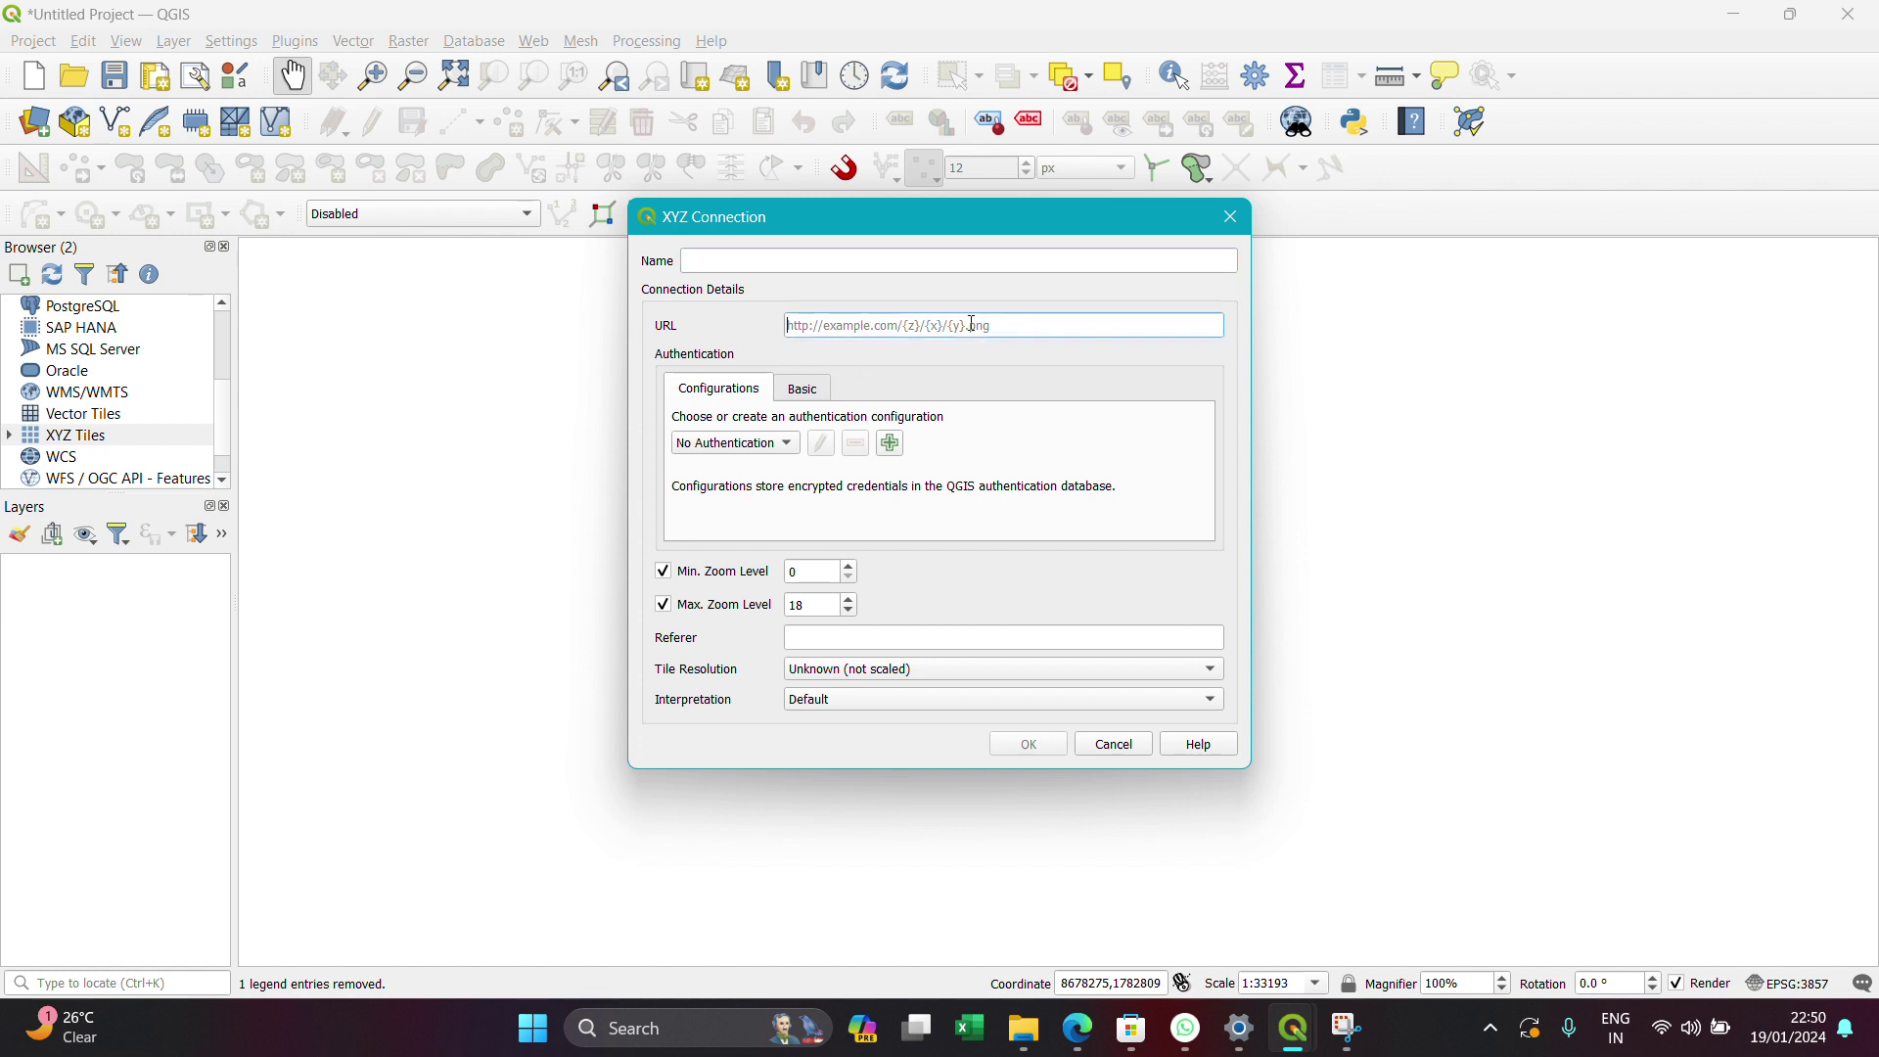
left_click(1121, 746)
right_click(117, 433)
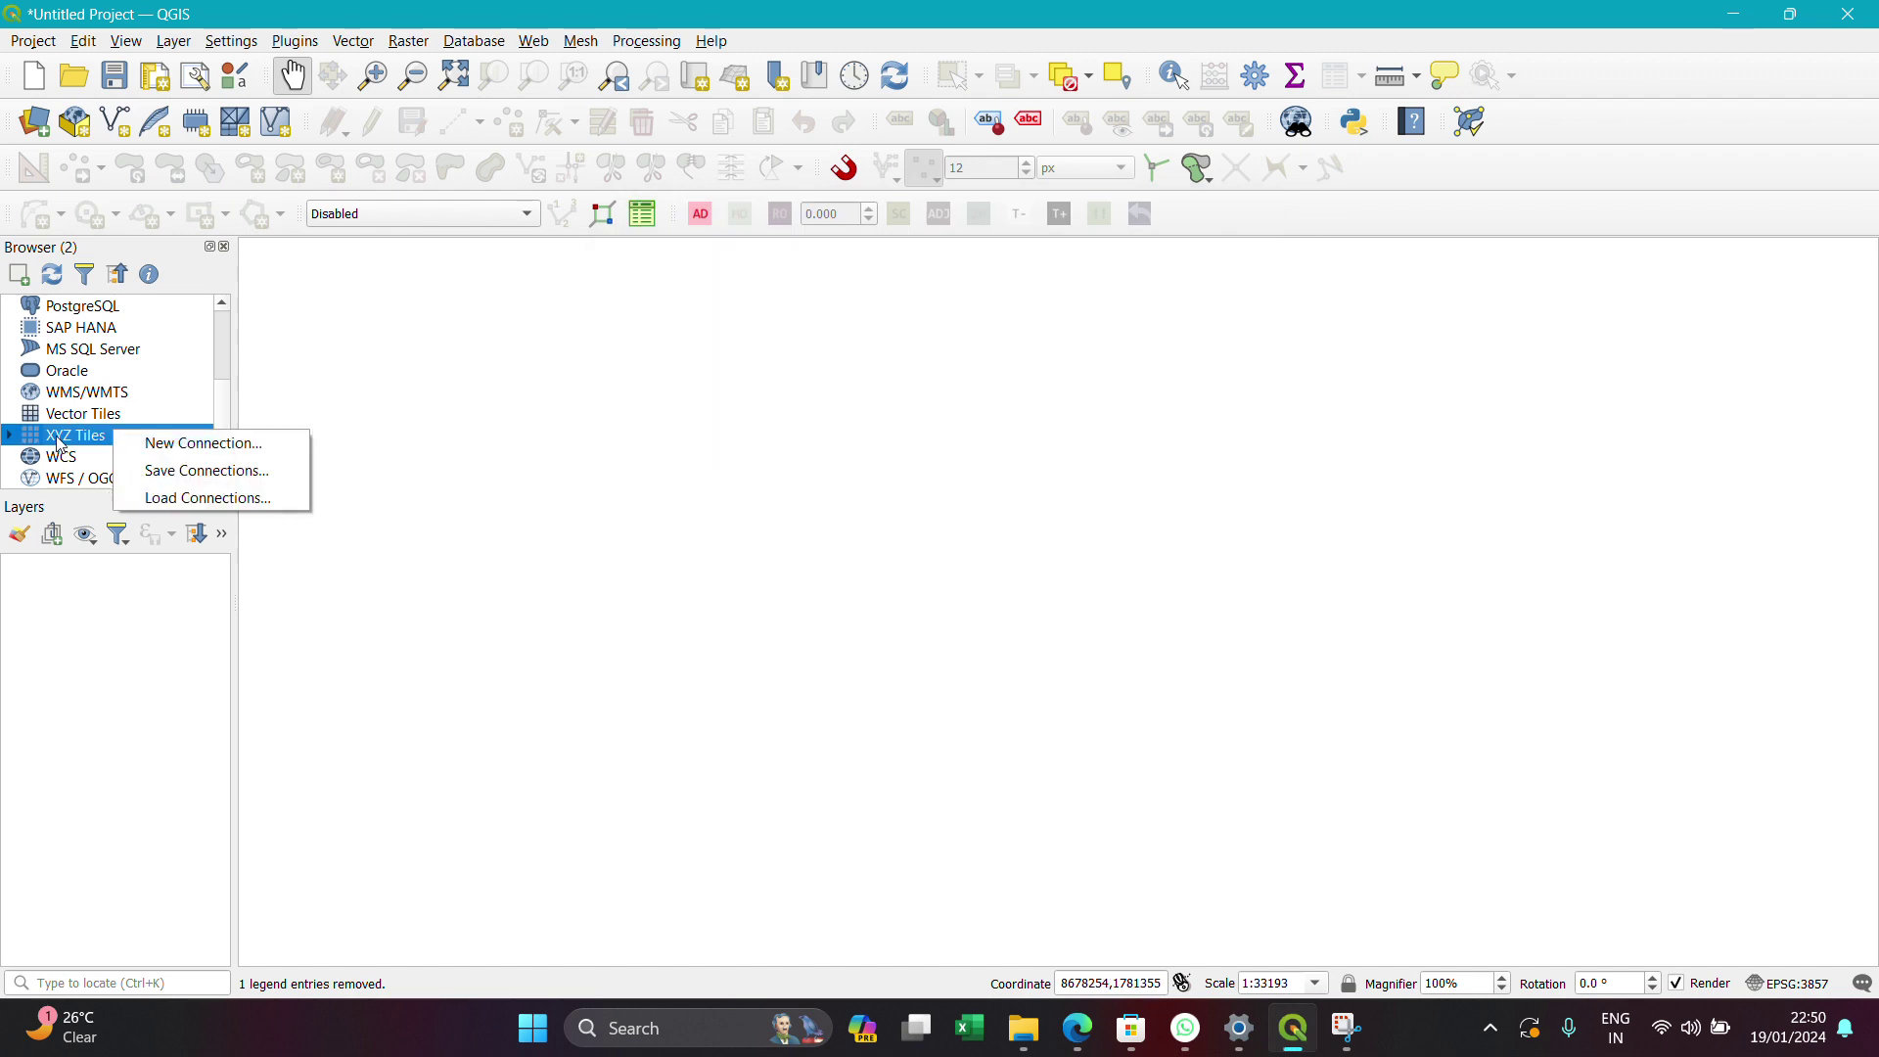
Review and accept the Google Hybrid connection's settings under XYZ Tiles, and add the connection to the project as a layer
left_click(8, 434)
left_click(108, 466)
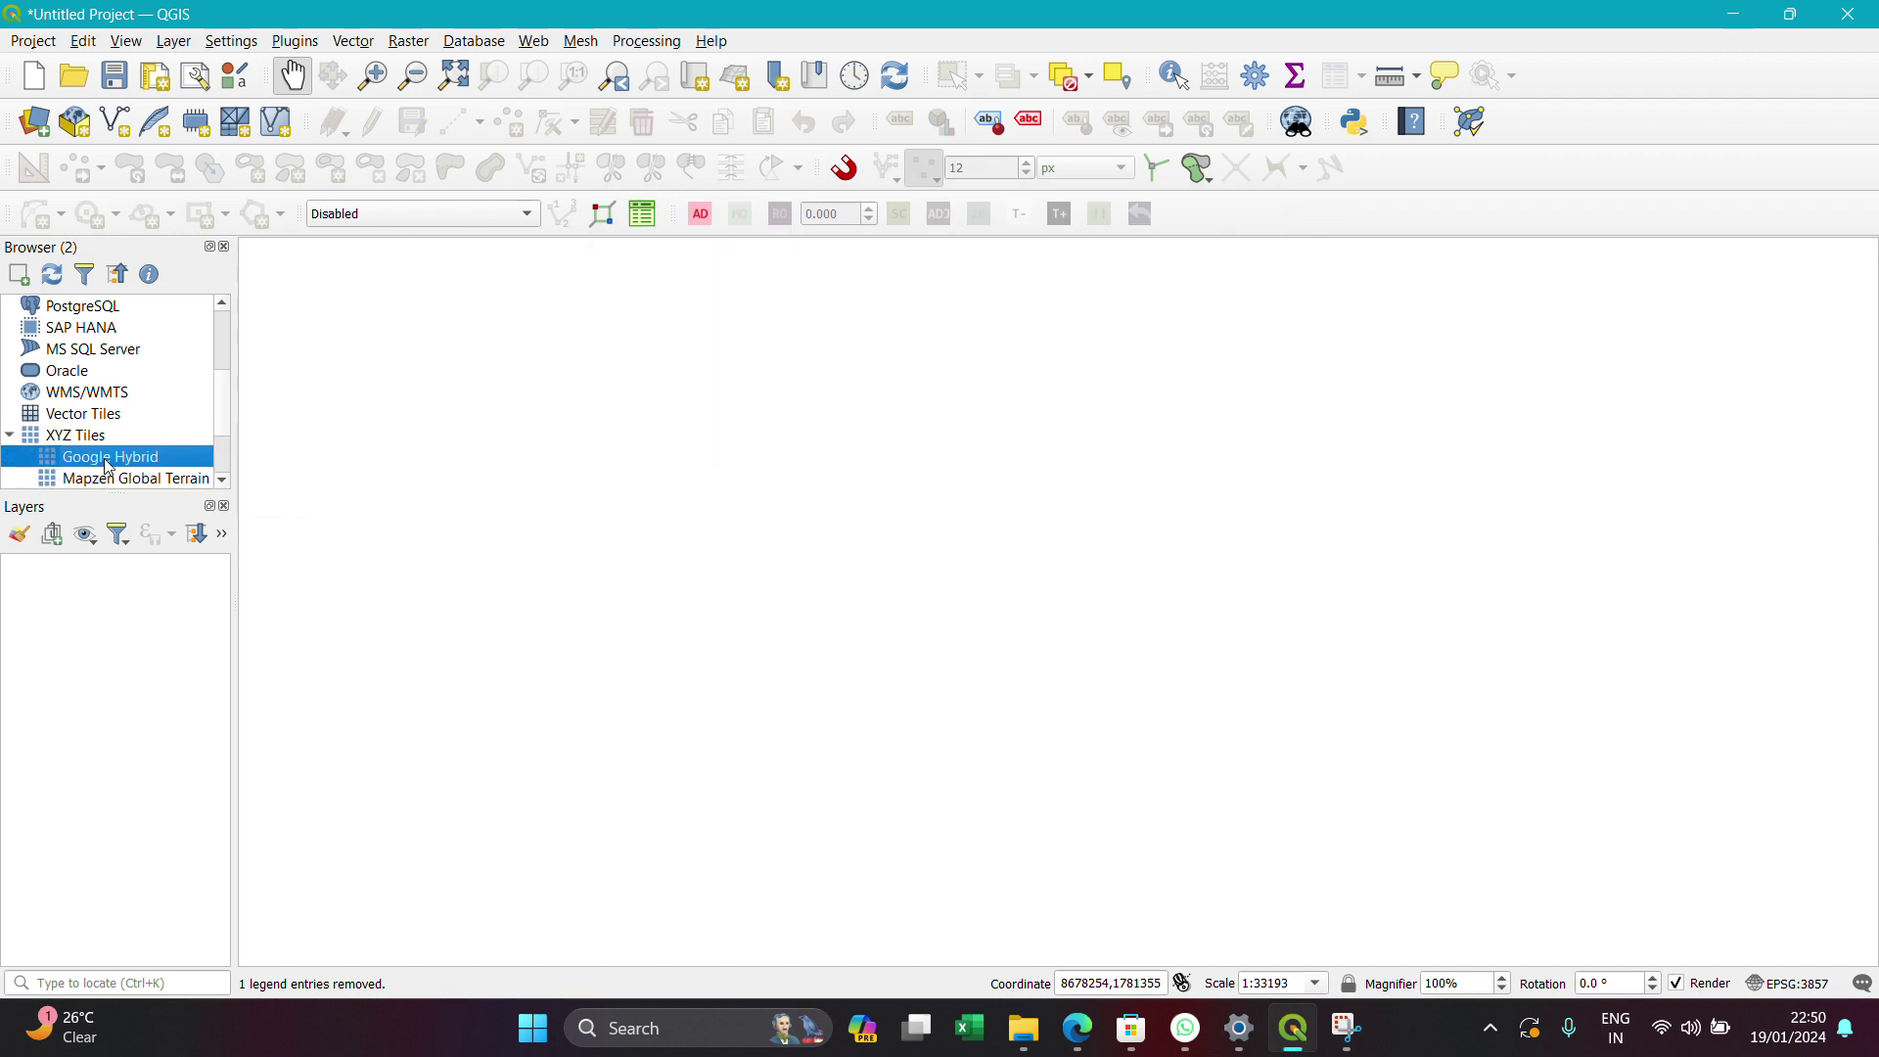
right_click(108, 466)
left_click(178, 470)
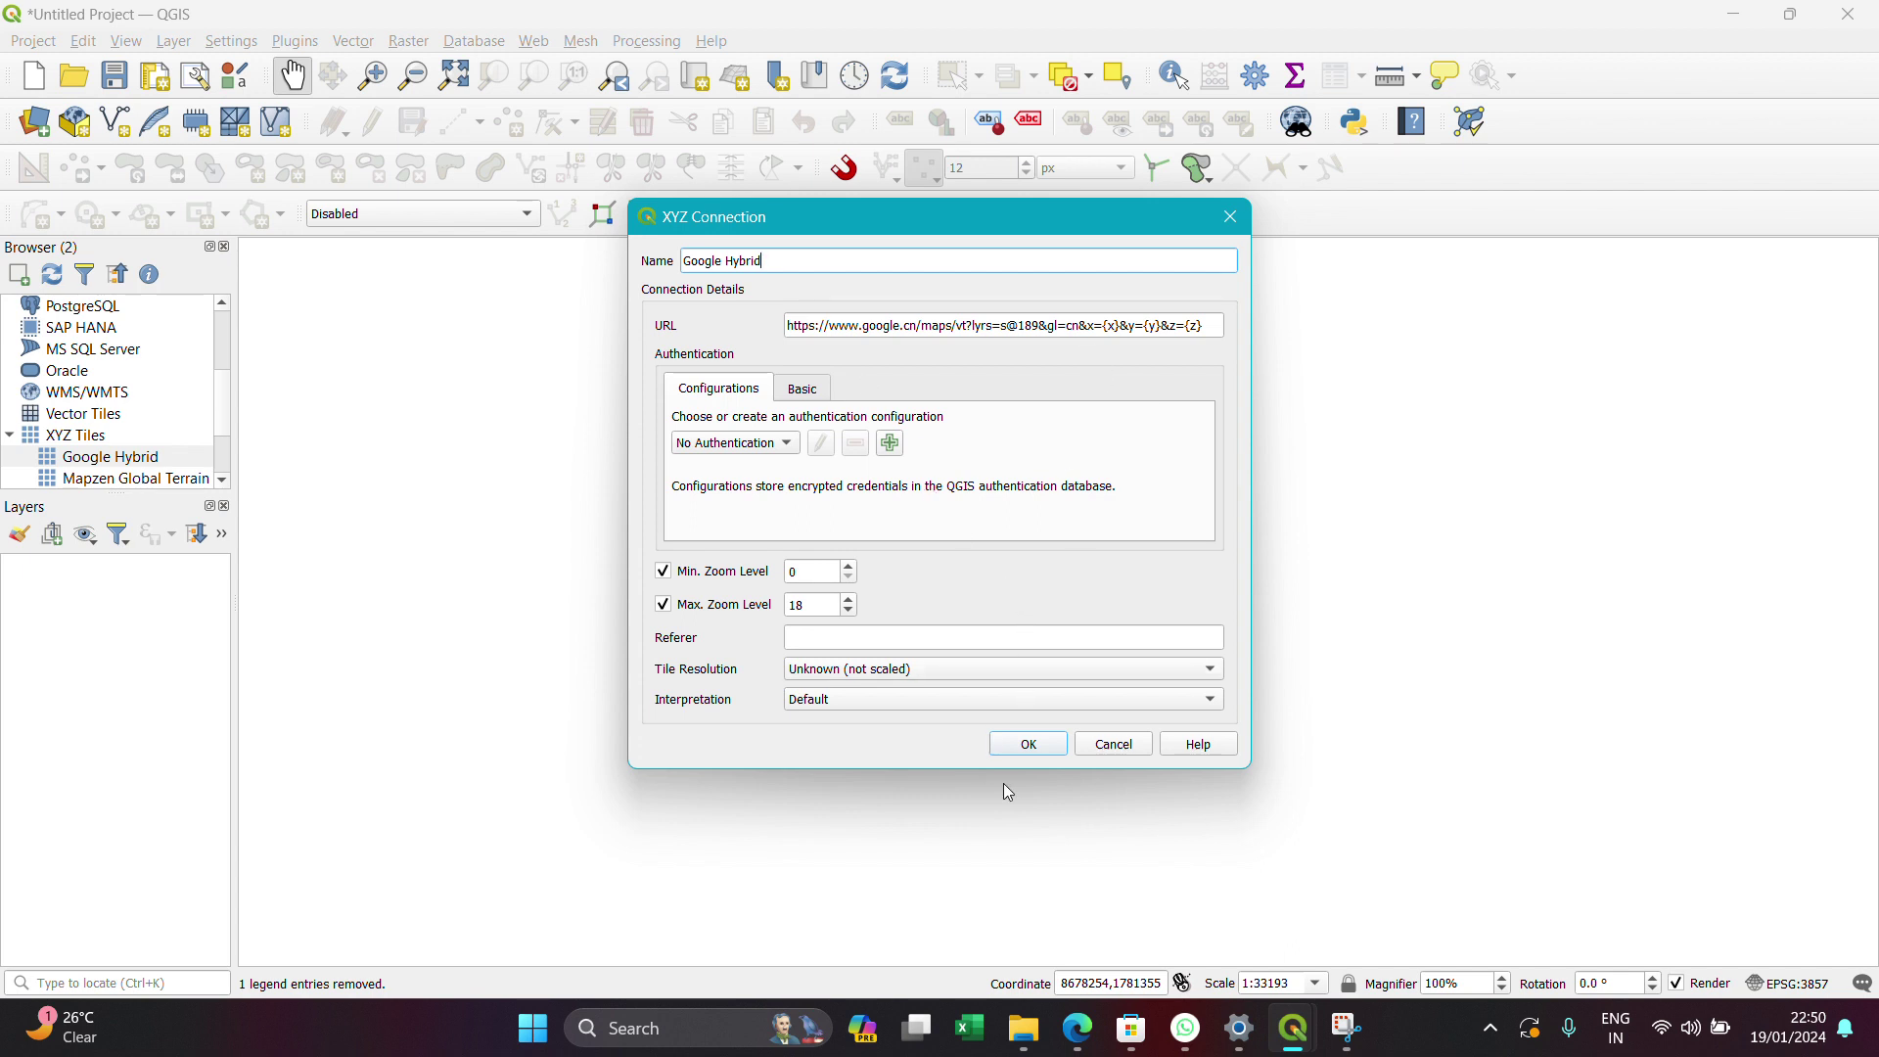
left_click(1040, 748)
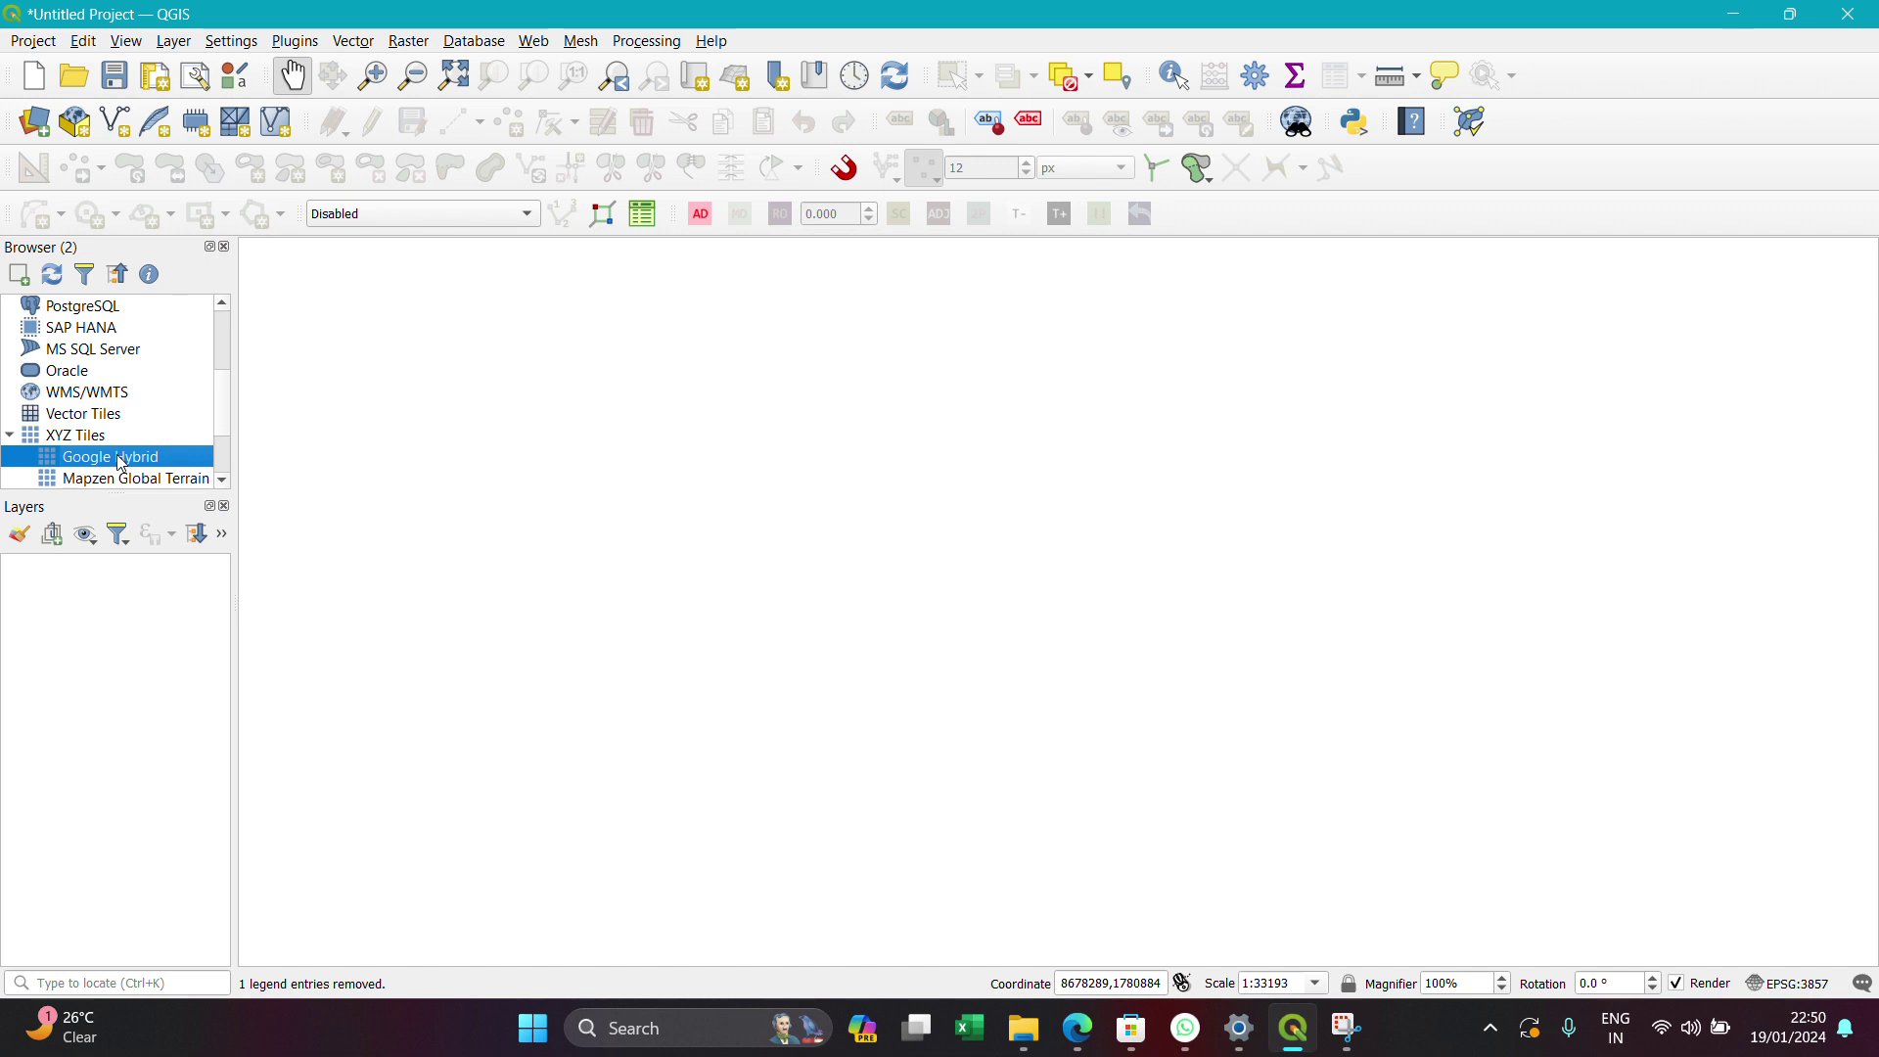
left_click_drag(121, 464, 88, 652)
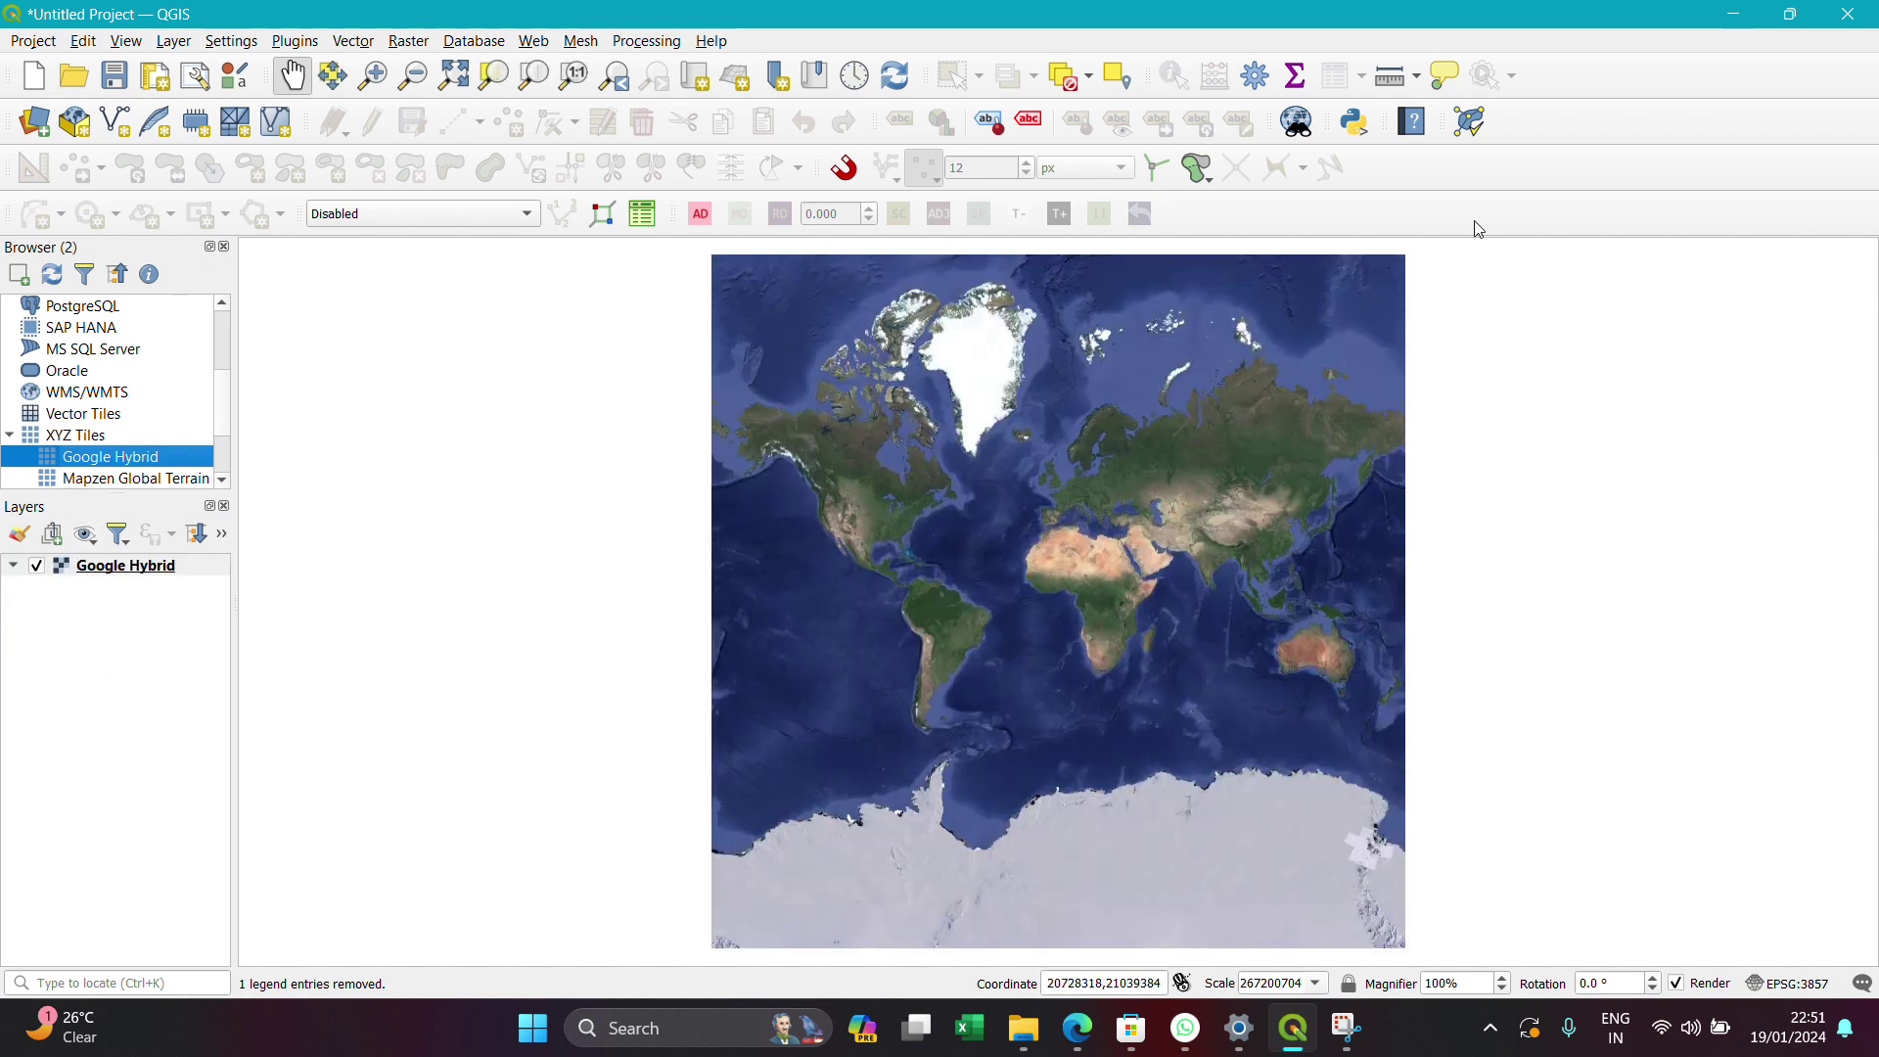
Hide the Layers panel and show it again below the Browser (2) panel
right_click(1594, 202)
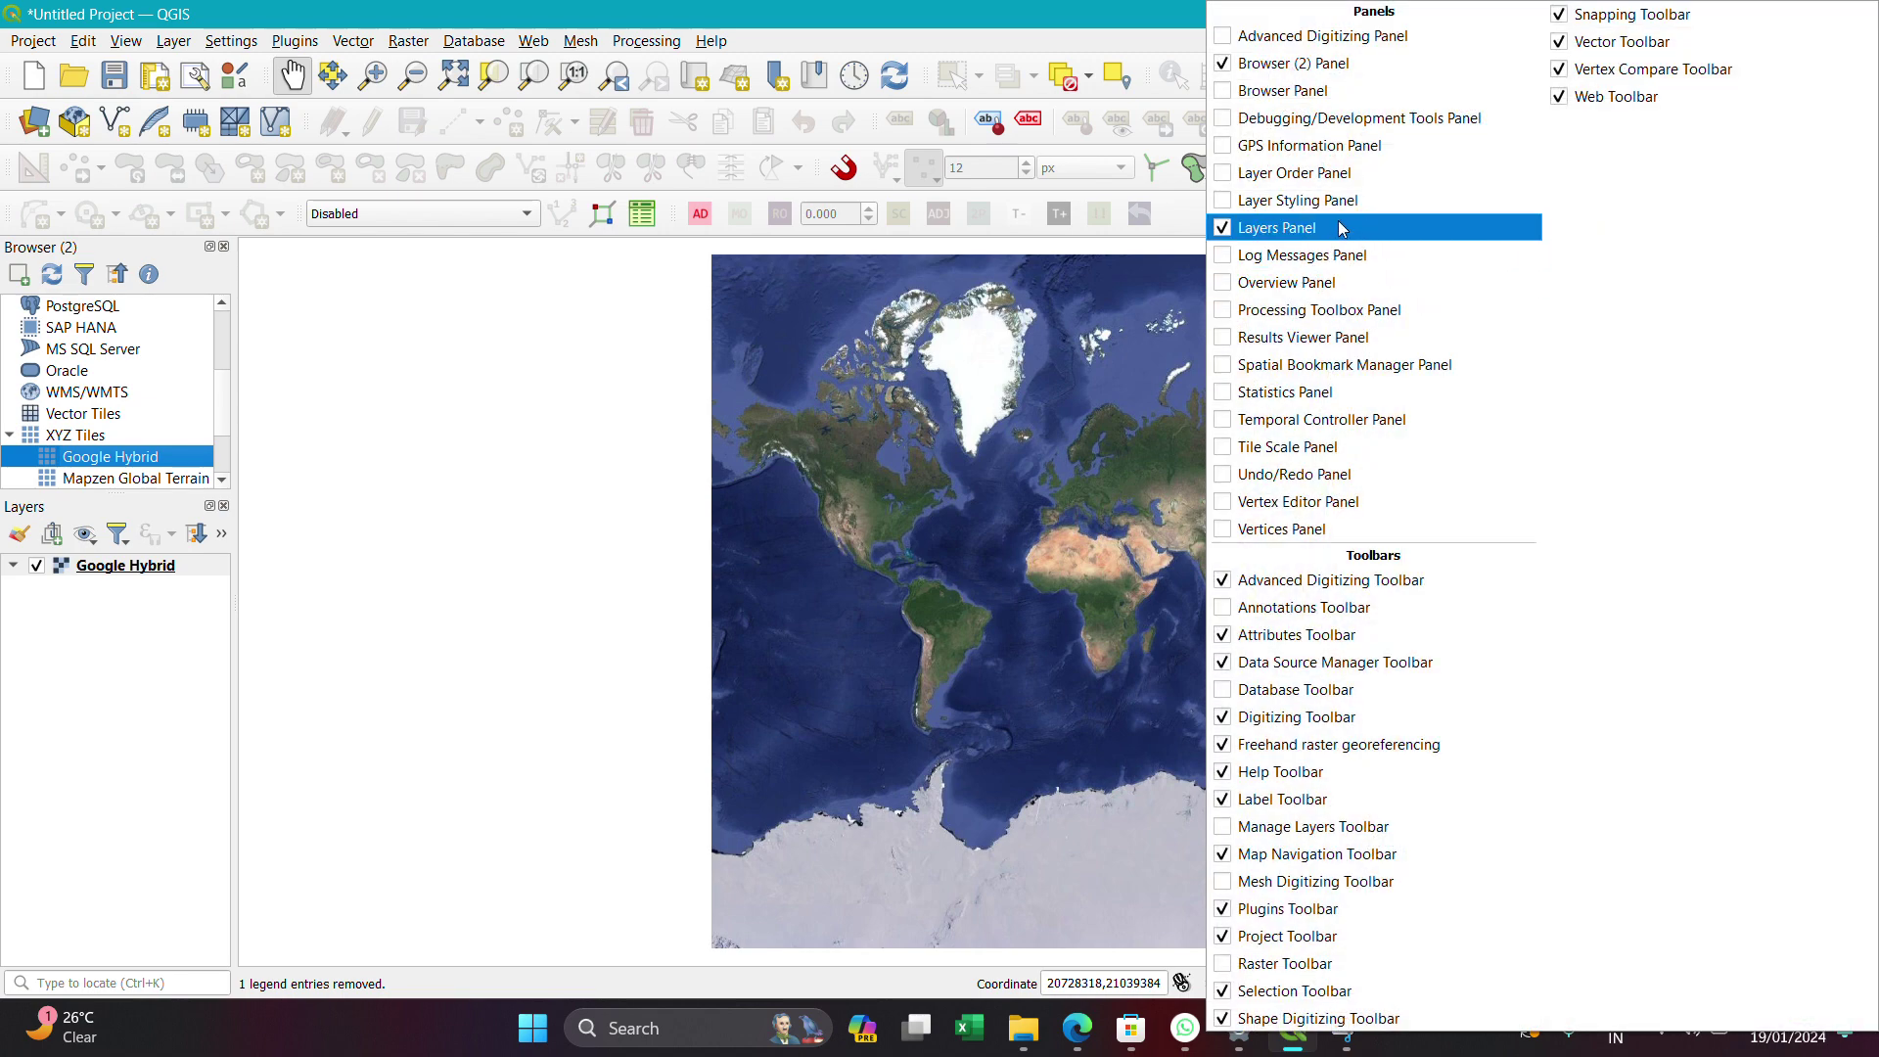
left_click(1222, 236)
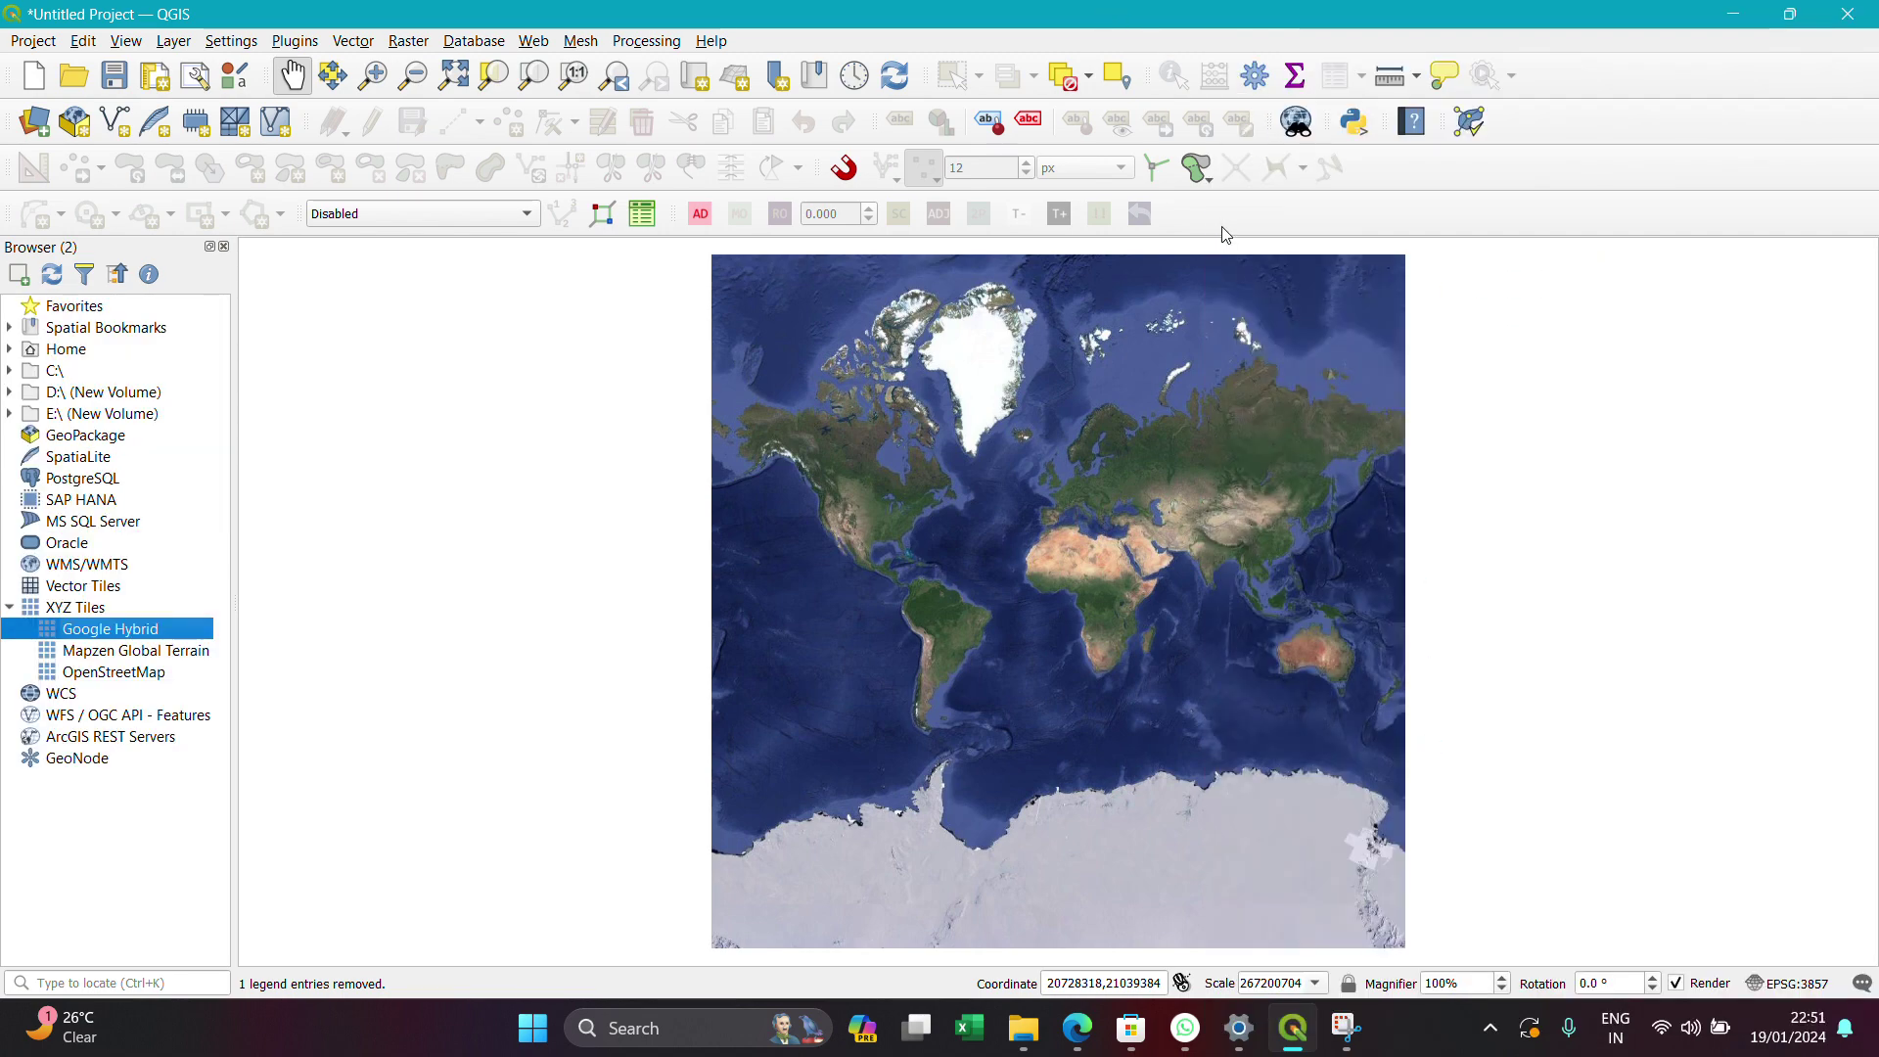
right_click(1500, 174)
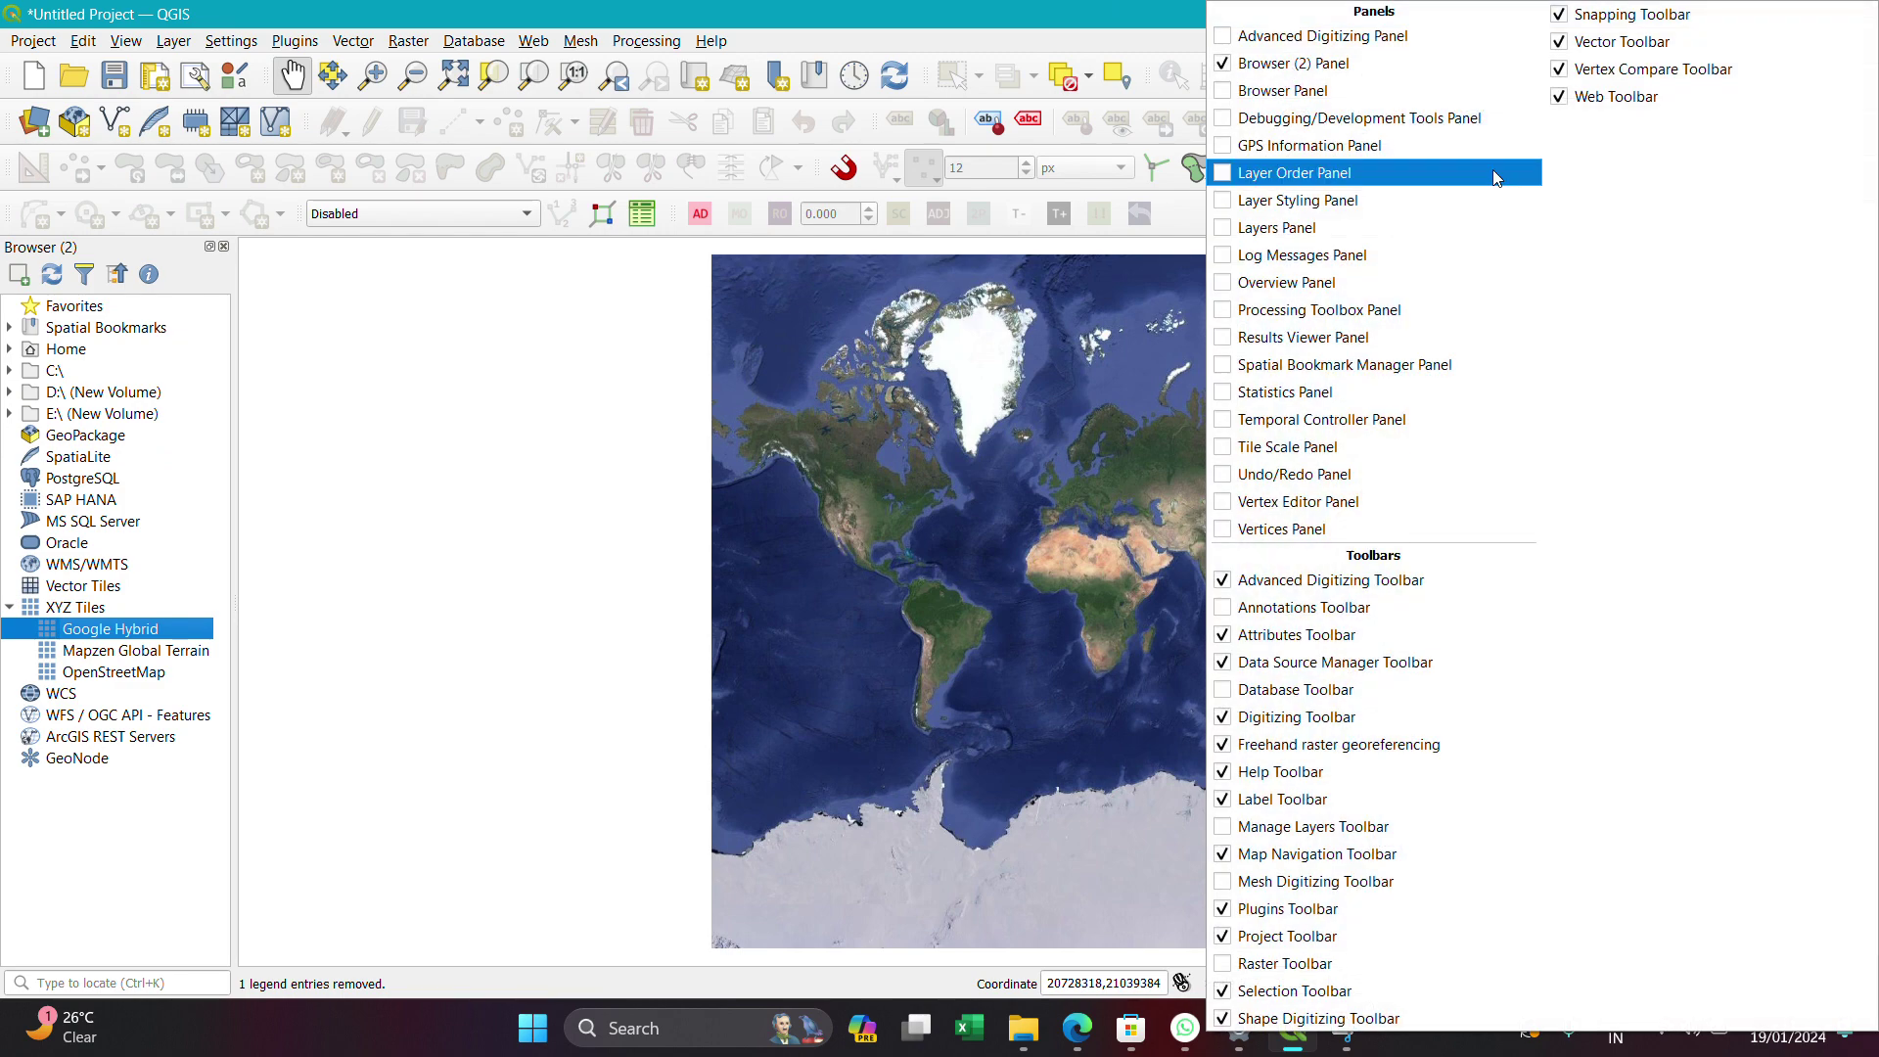
left_click(1214, 237)
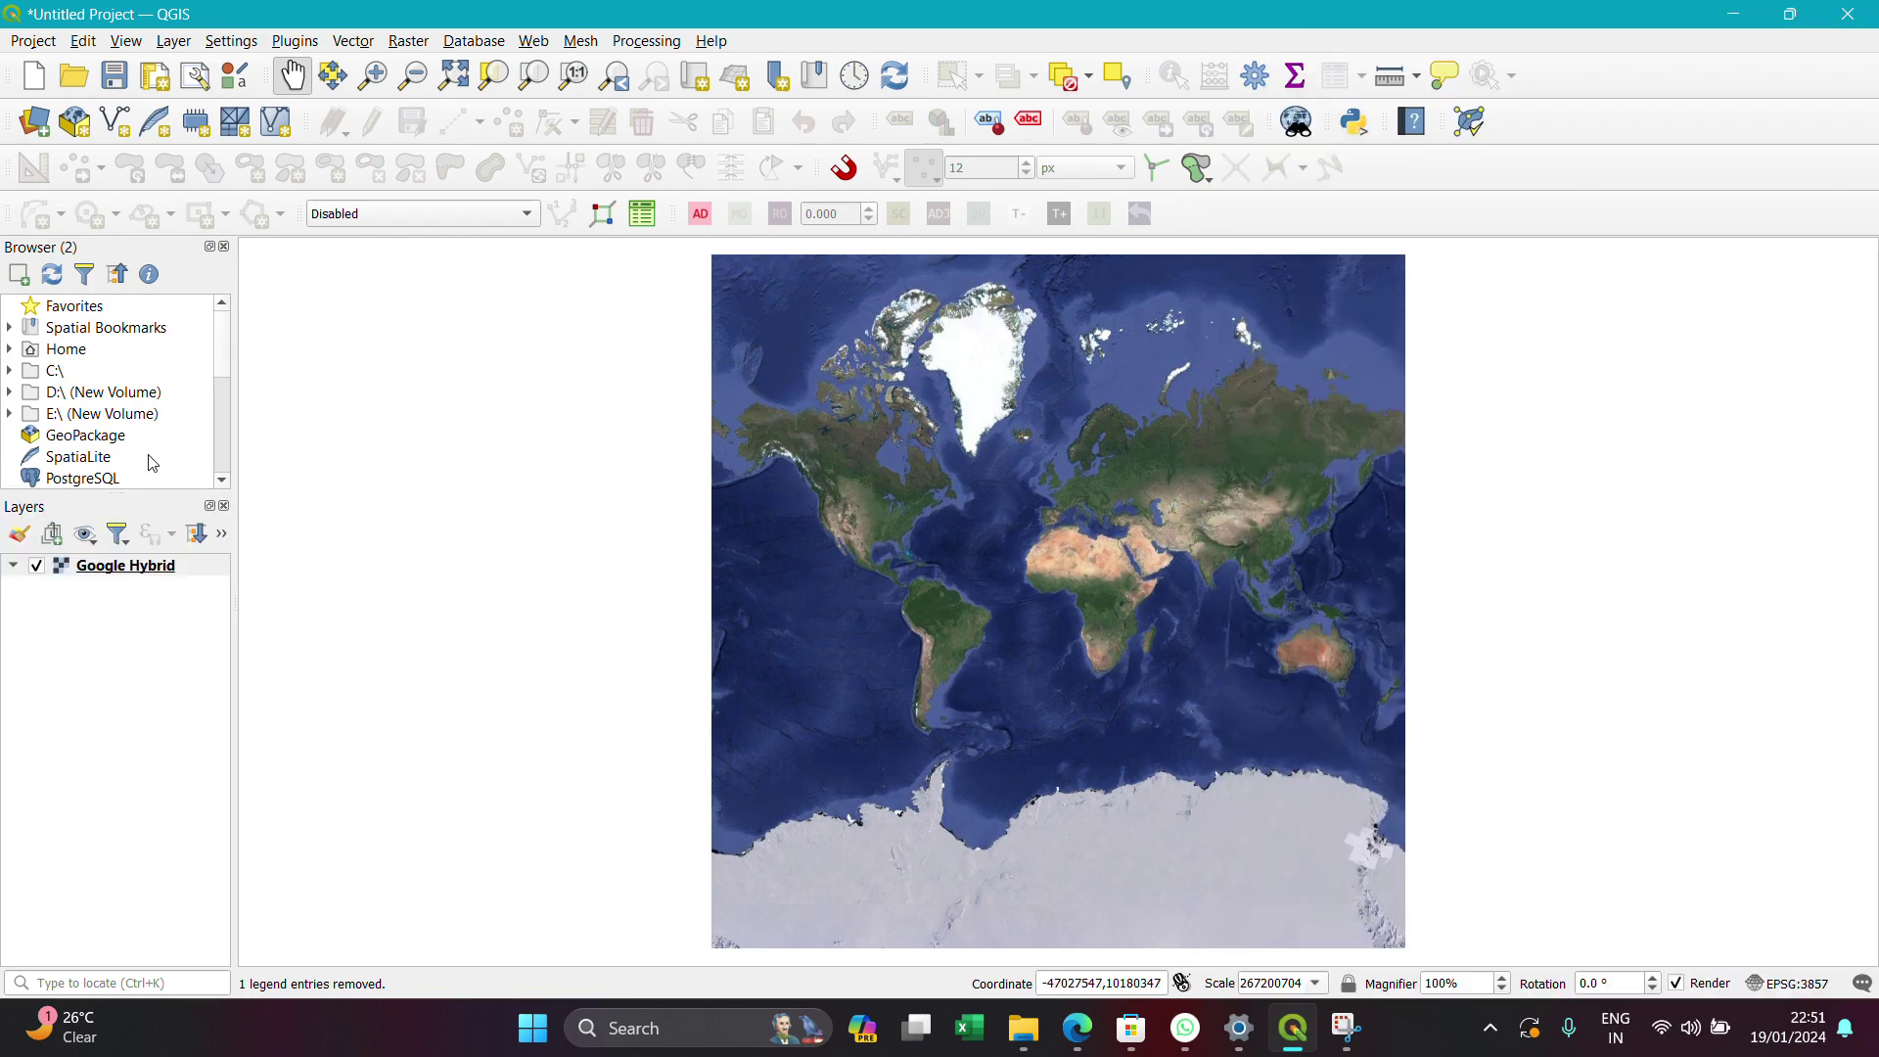
left_click(19, 790)
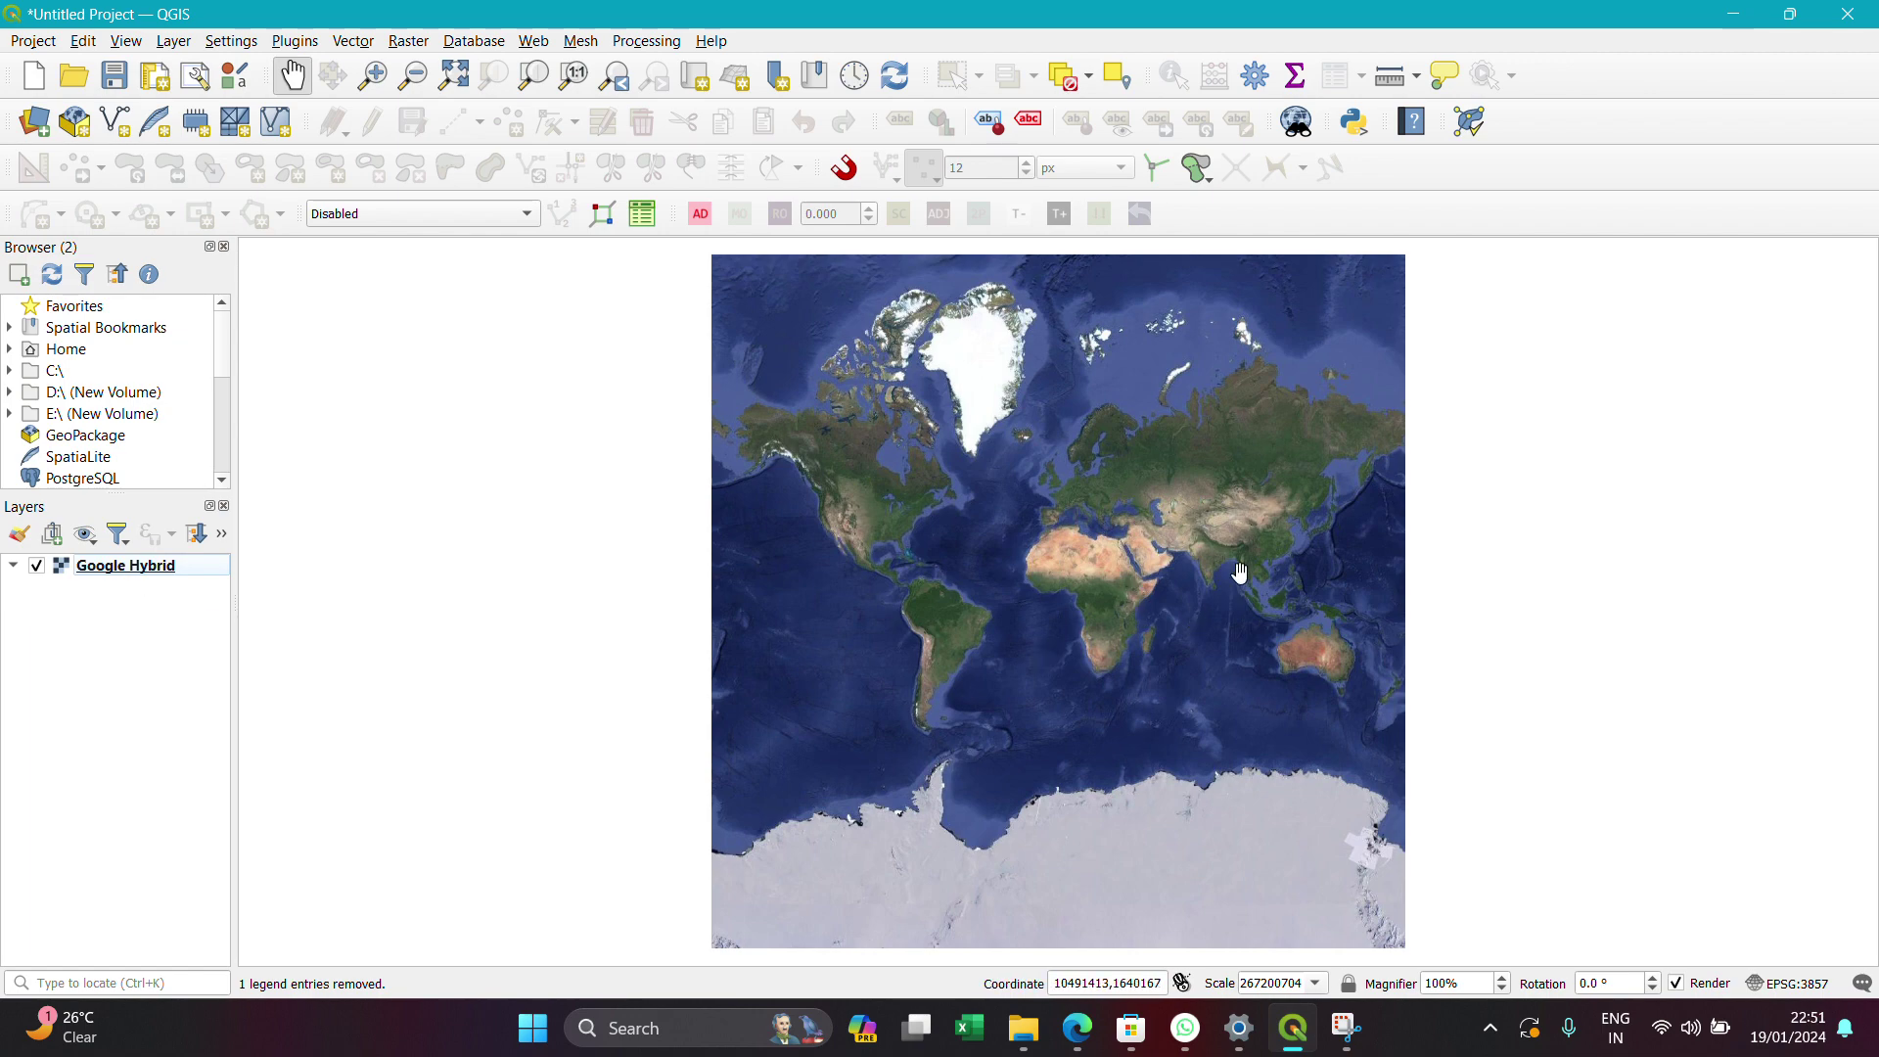
Examine the satellite imagery of the riverside city and adjoining farmland in southern India at a scale of about 1:25,900
scroll(1192, 622, "up", 2)
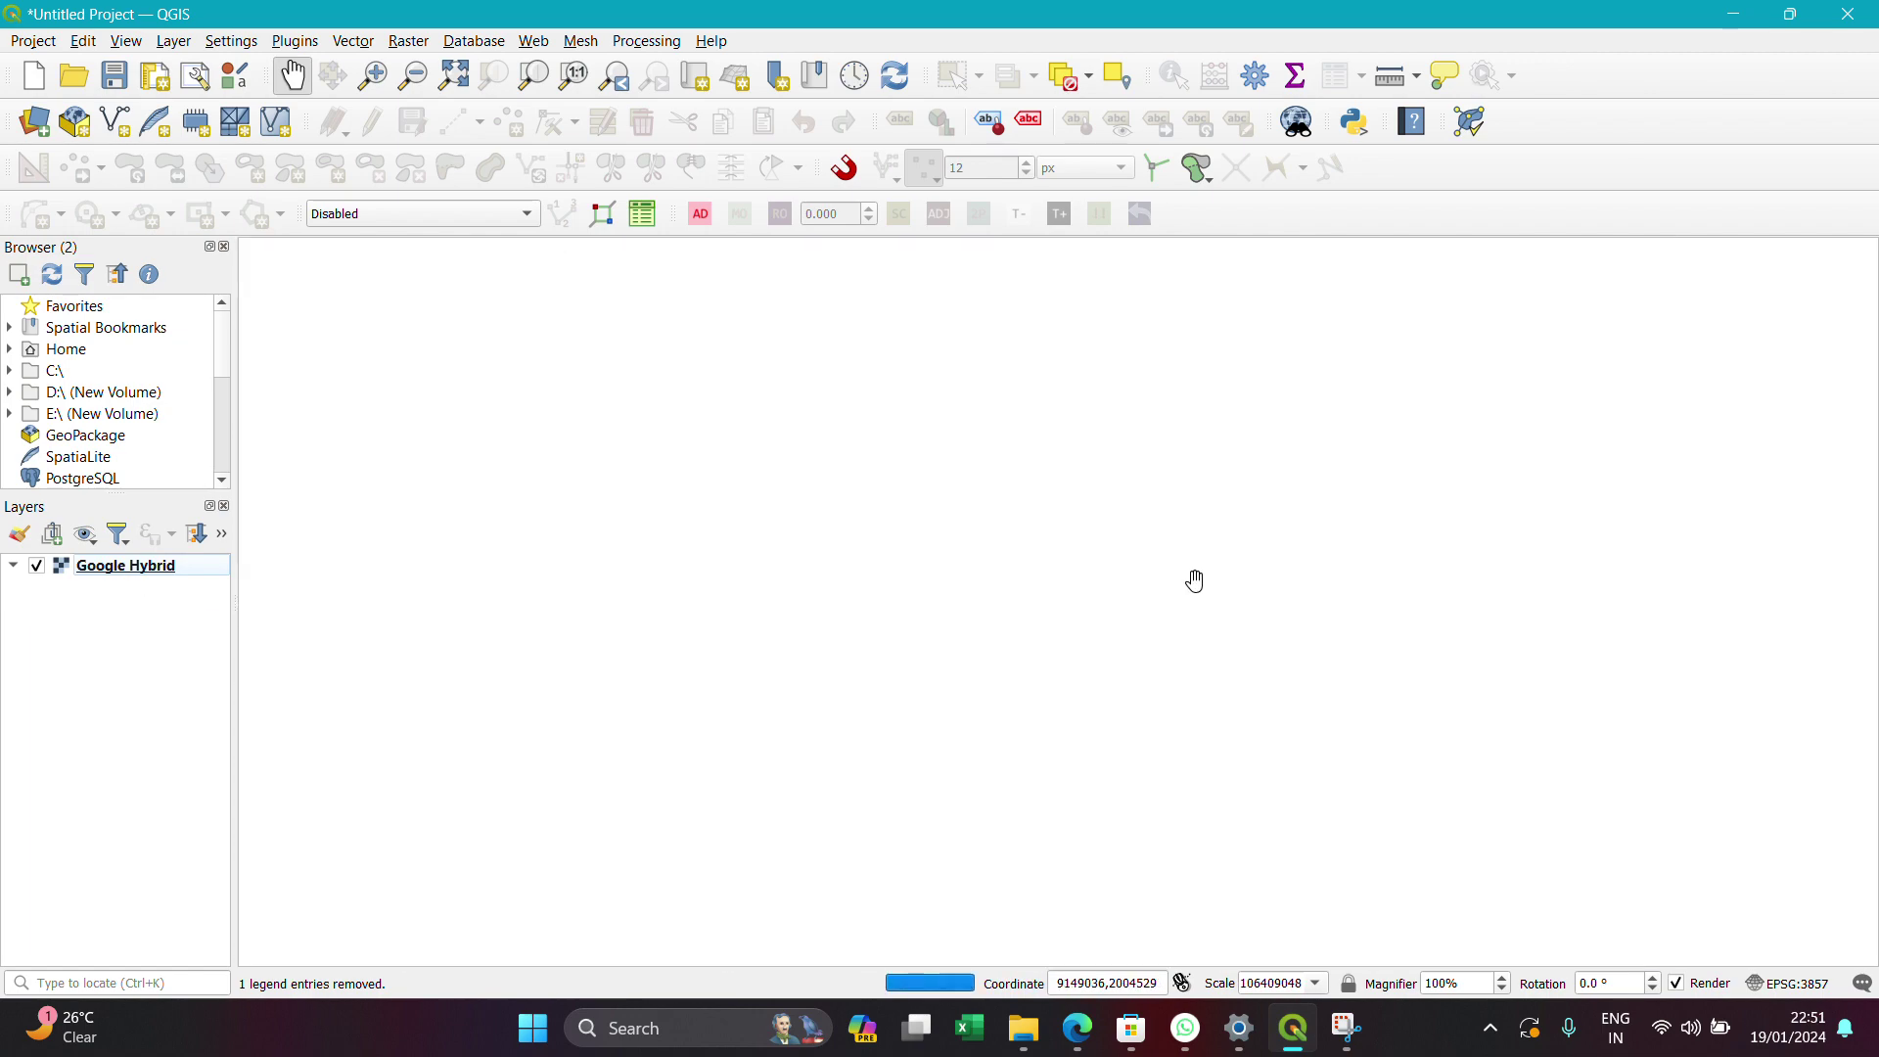
scroll(1202, 574, "up", 3)
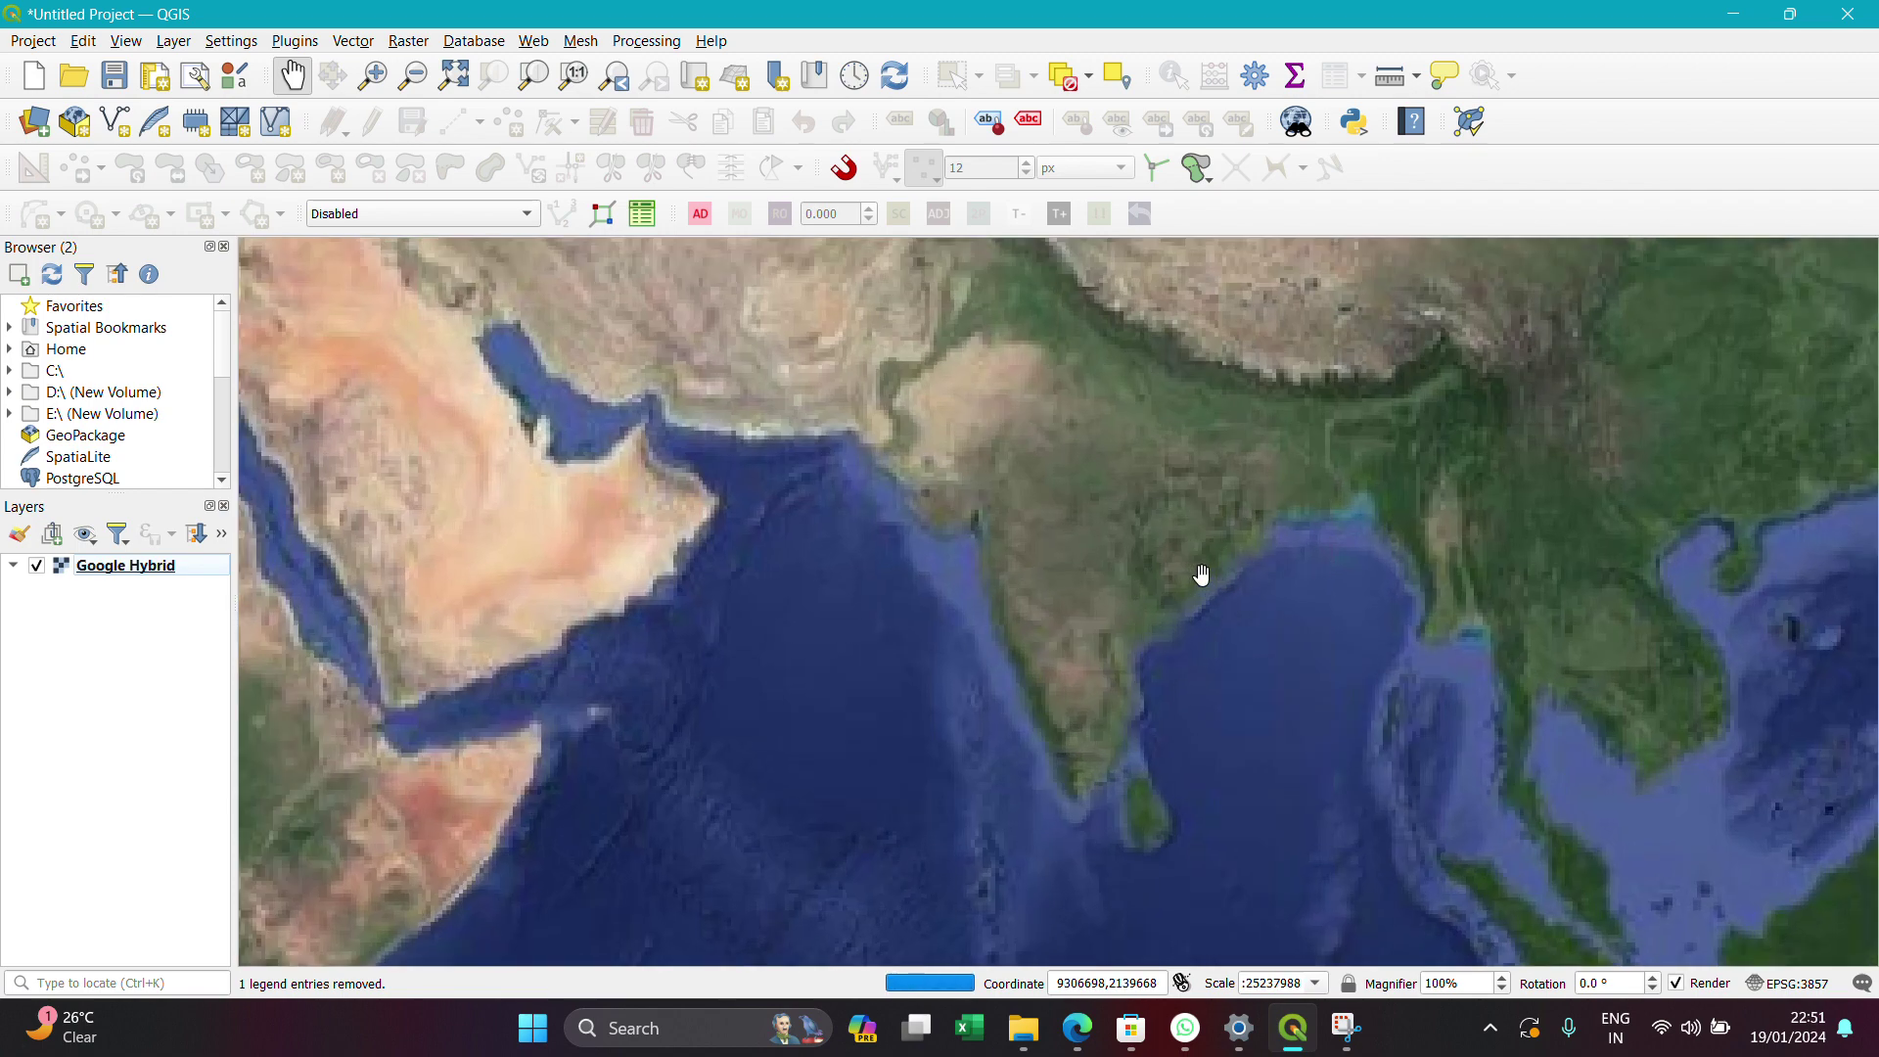
scroll(1122, 646, "up", 2)
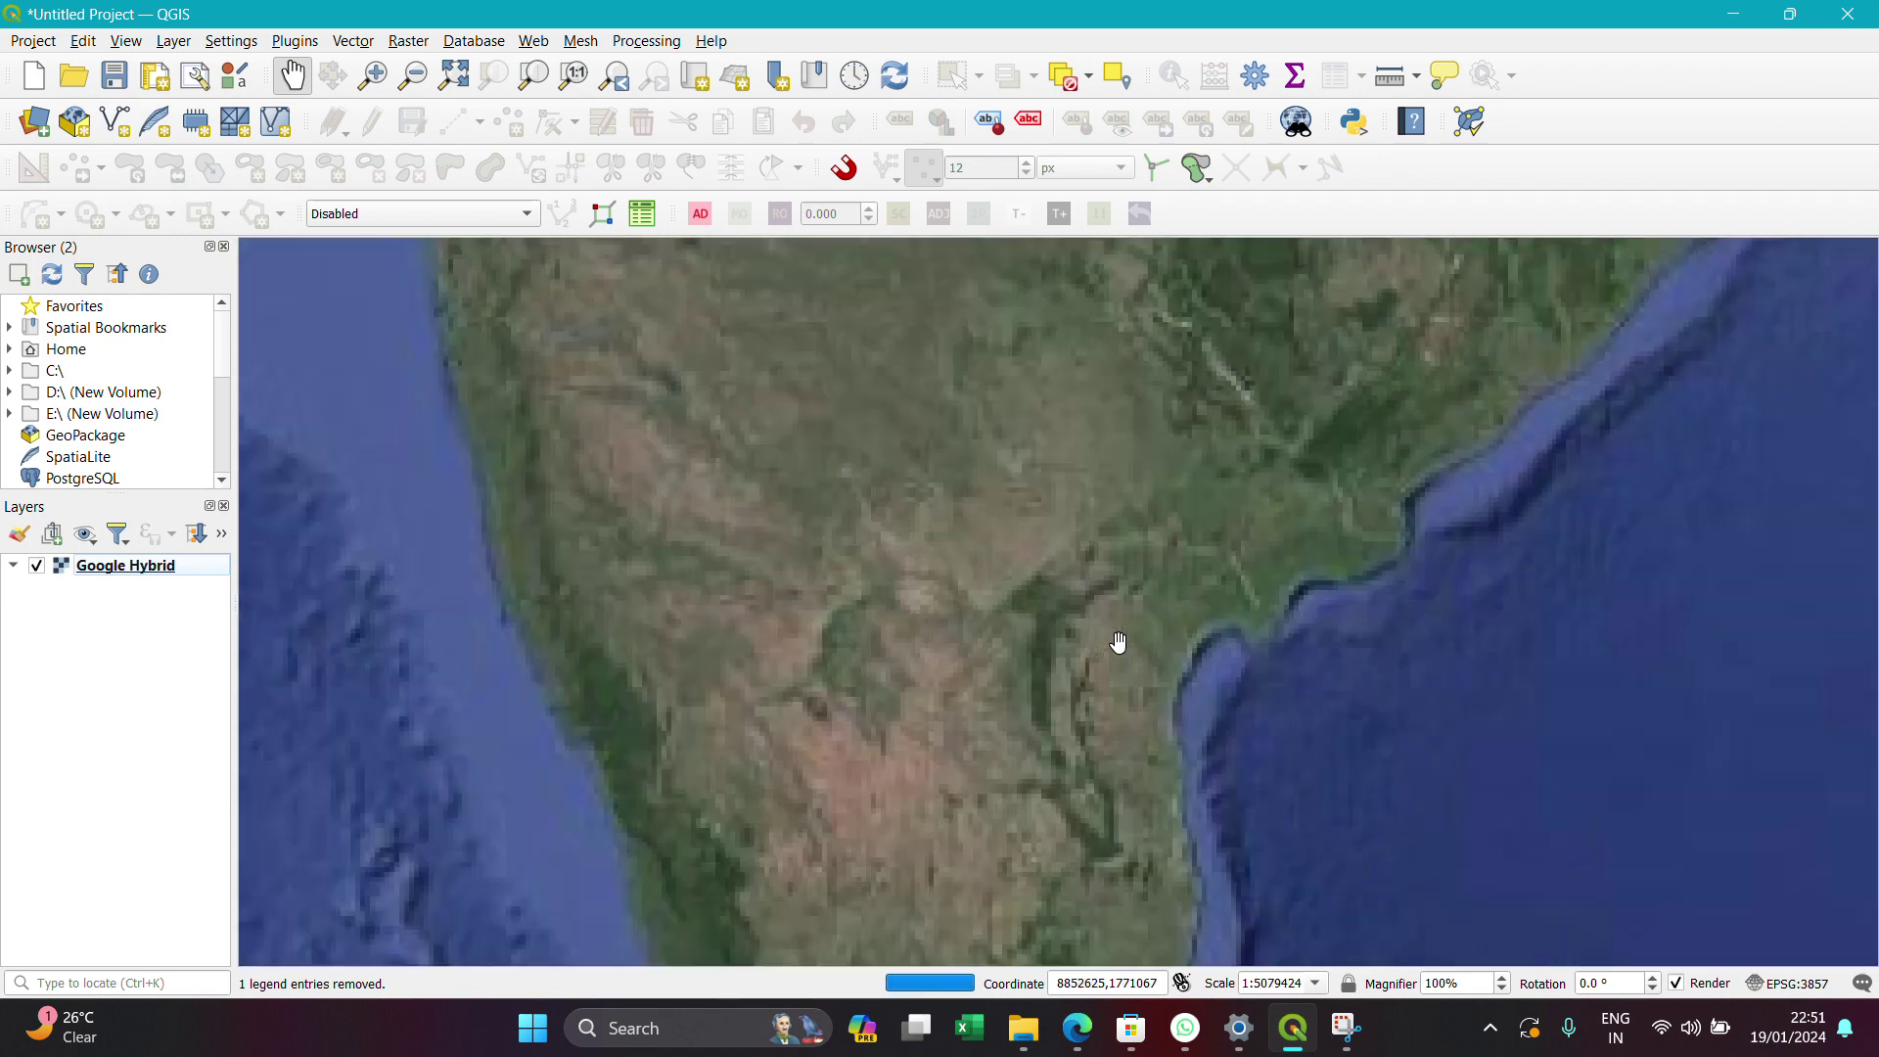
scroll(1120, 642, "up", 1)
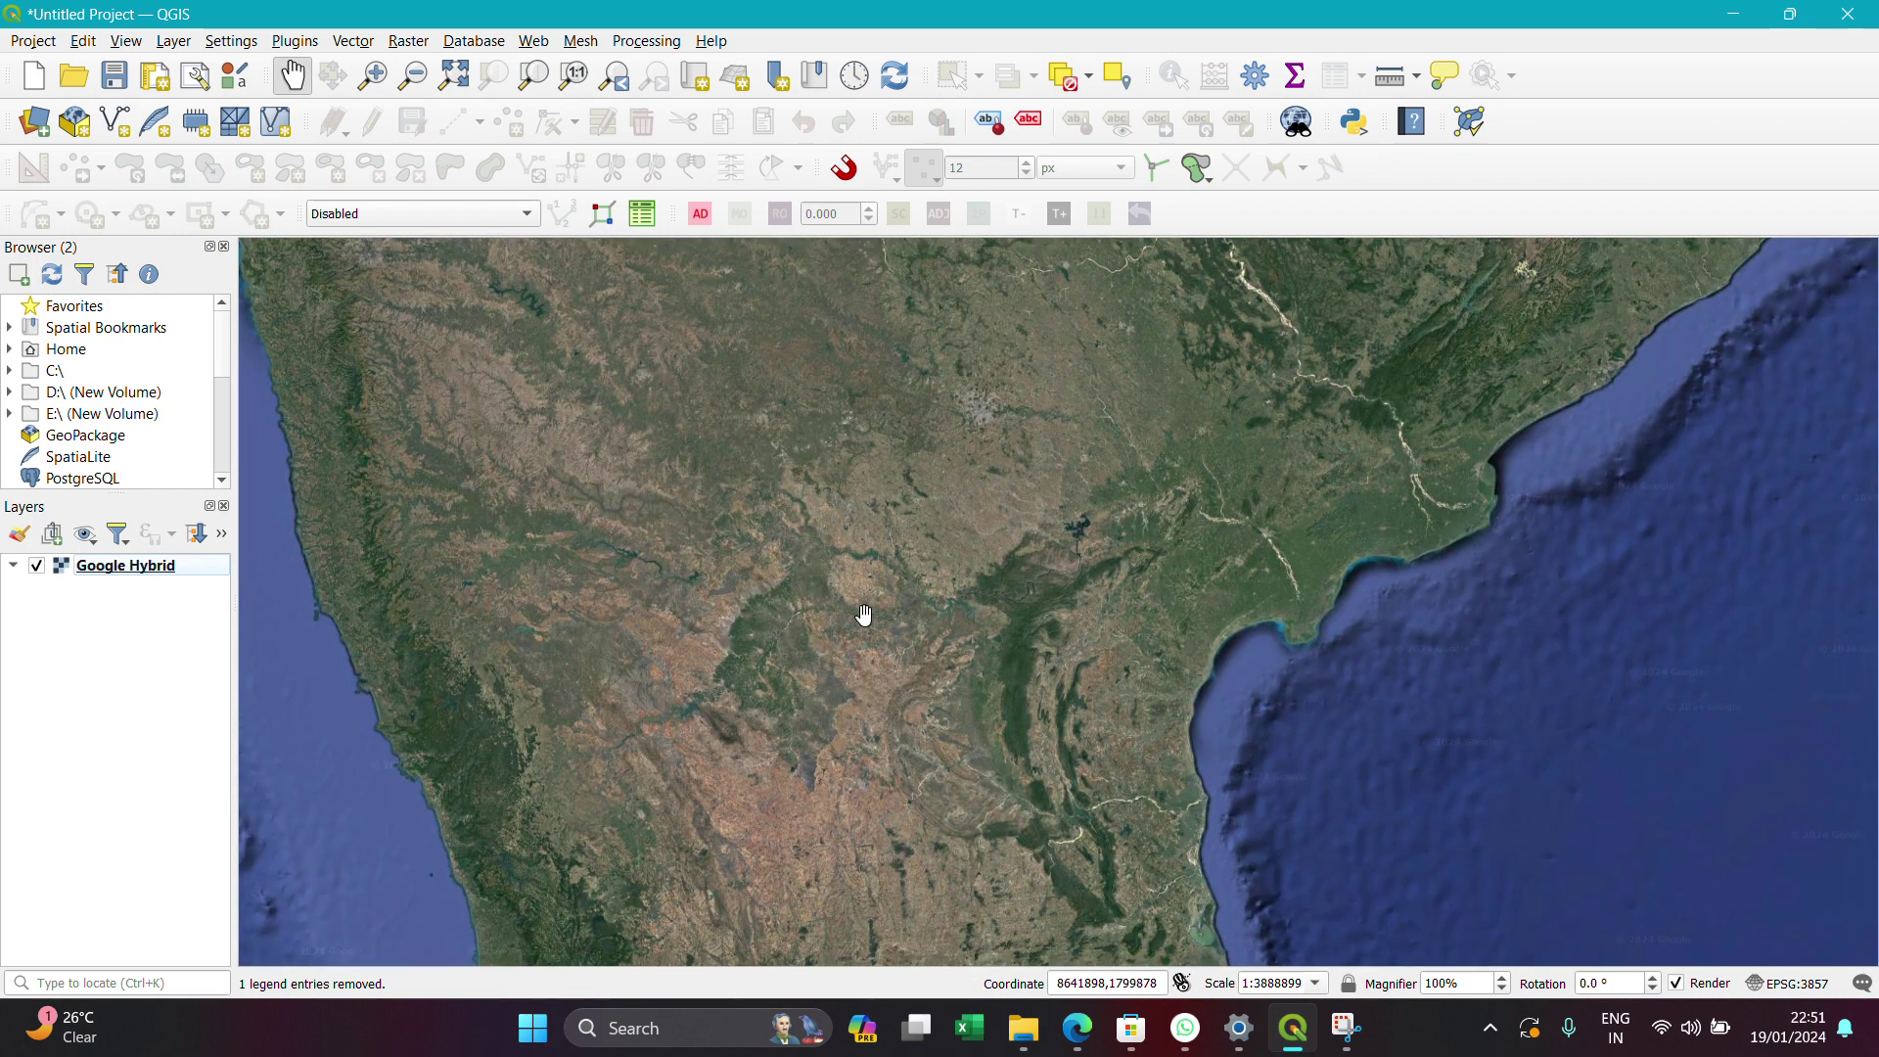
scroll(902, 638, "up", 2)
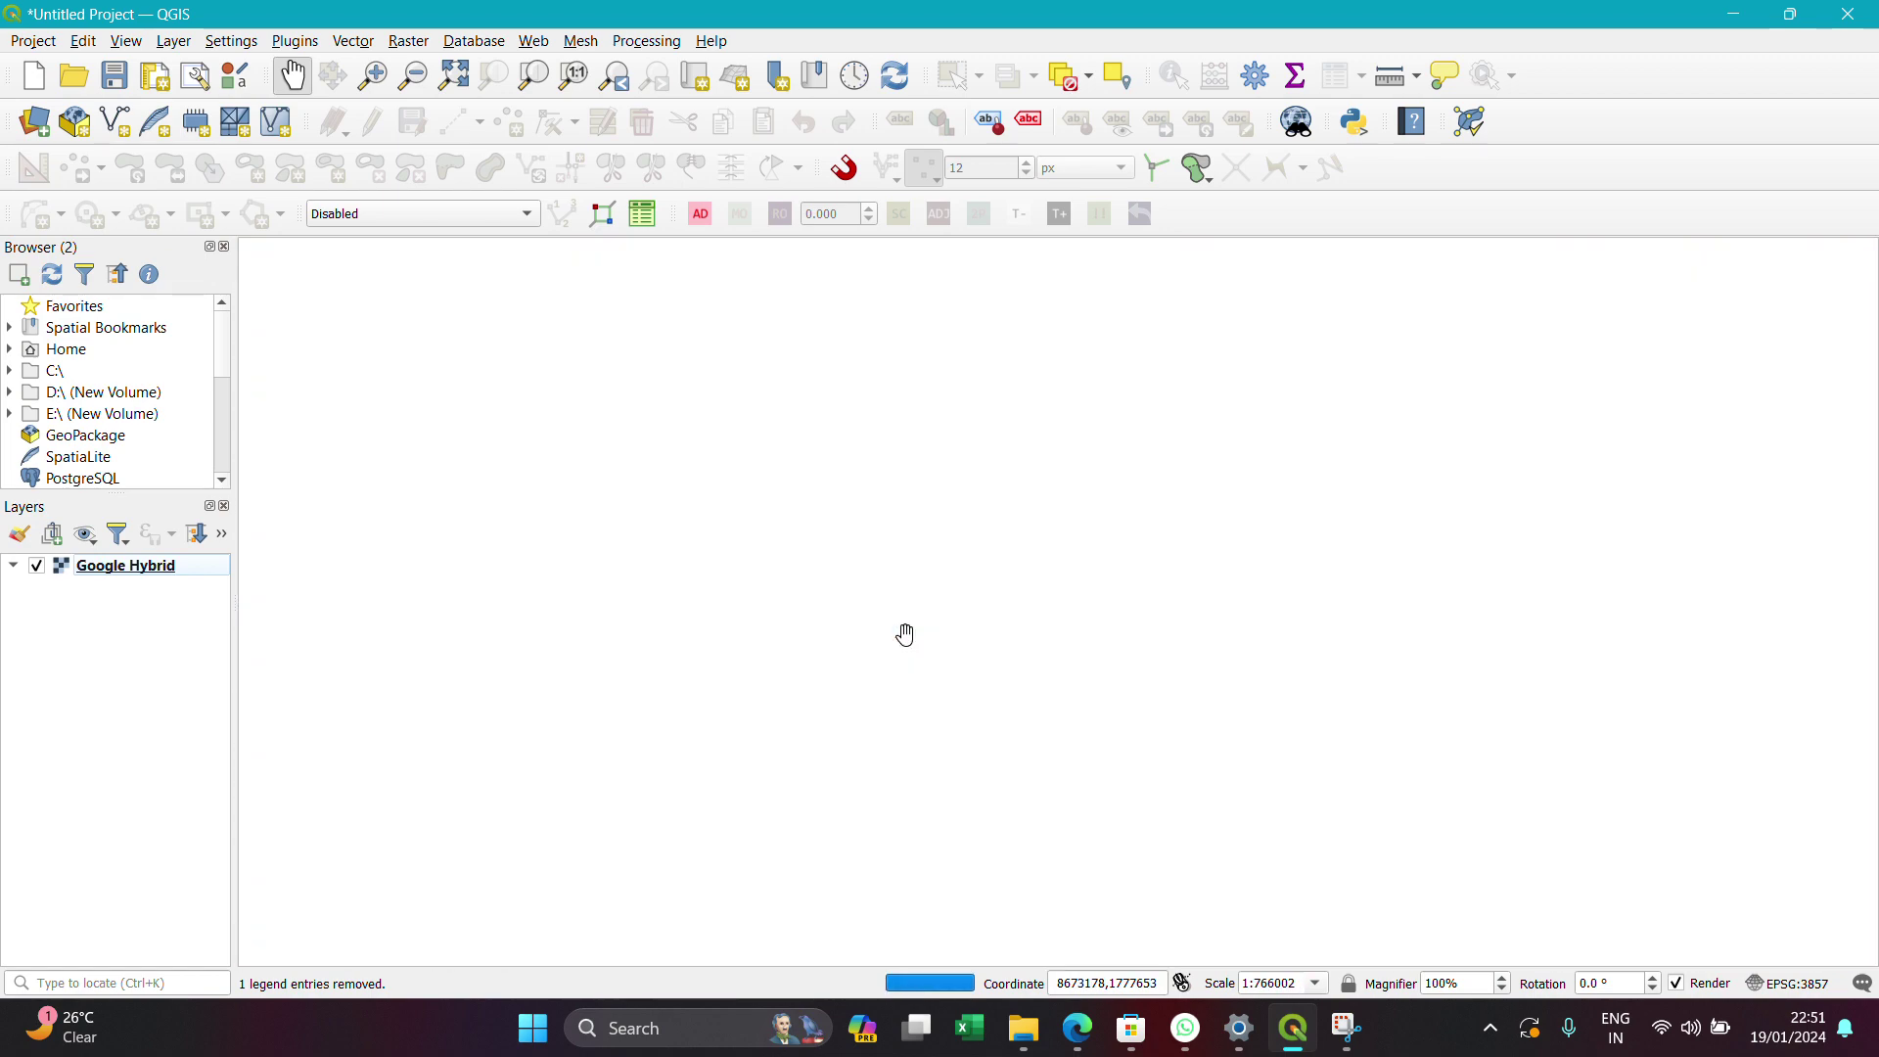
scroll(936, 621, "up", 3)
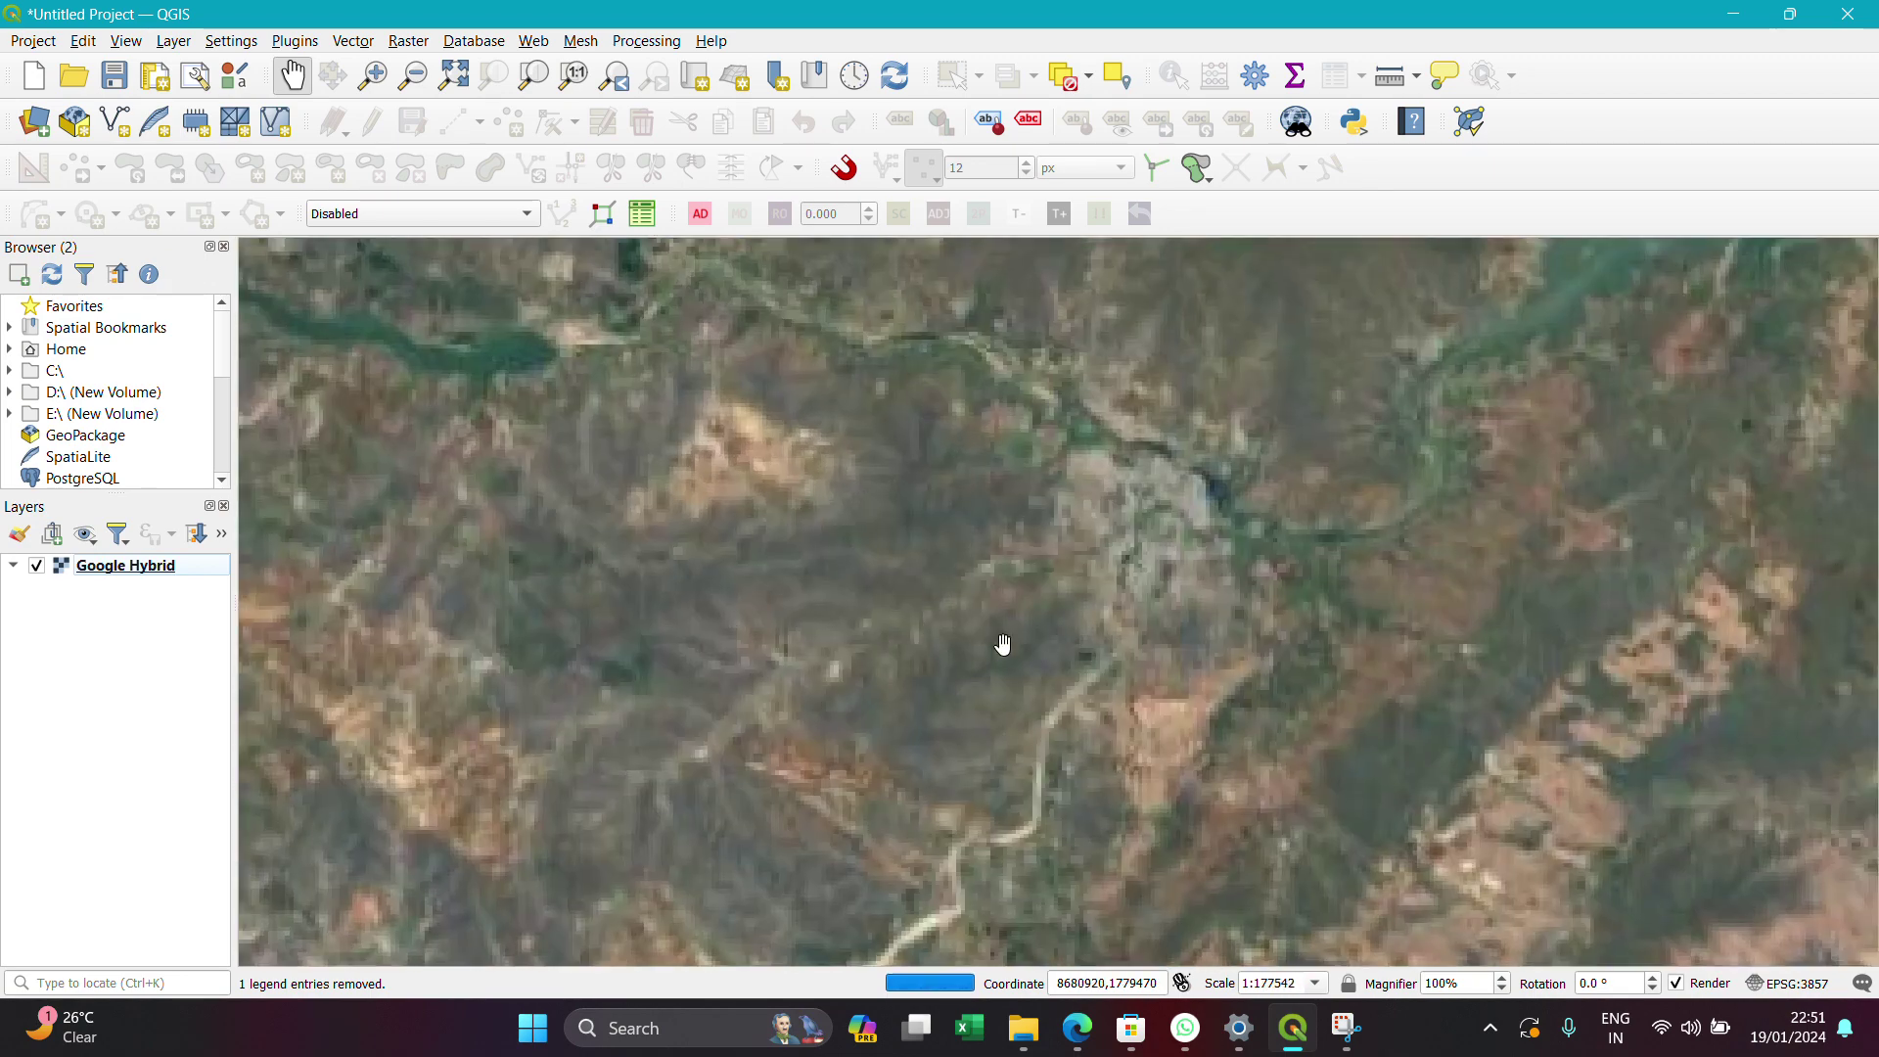
scroll(1077, 631, "up", 2)
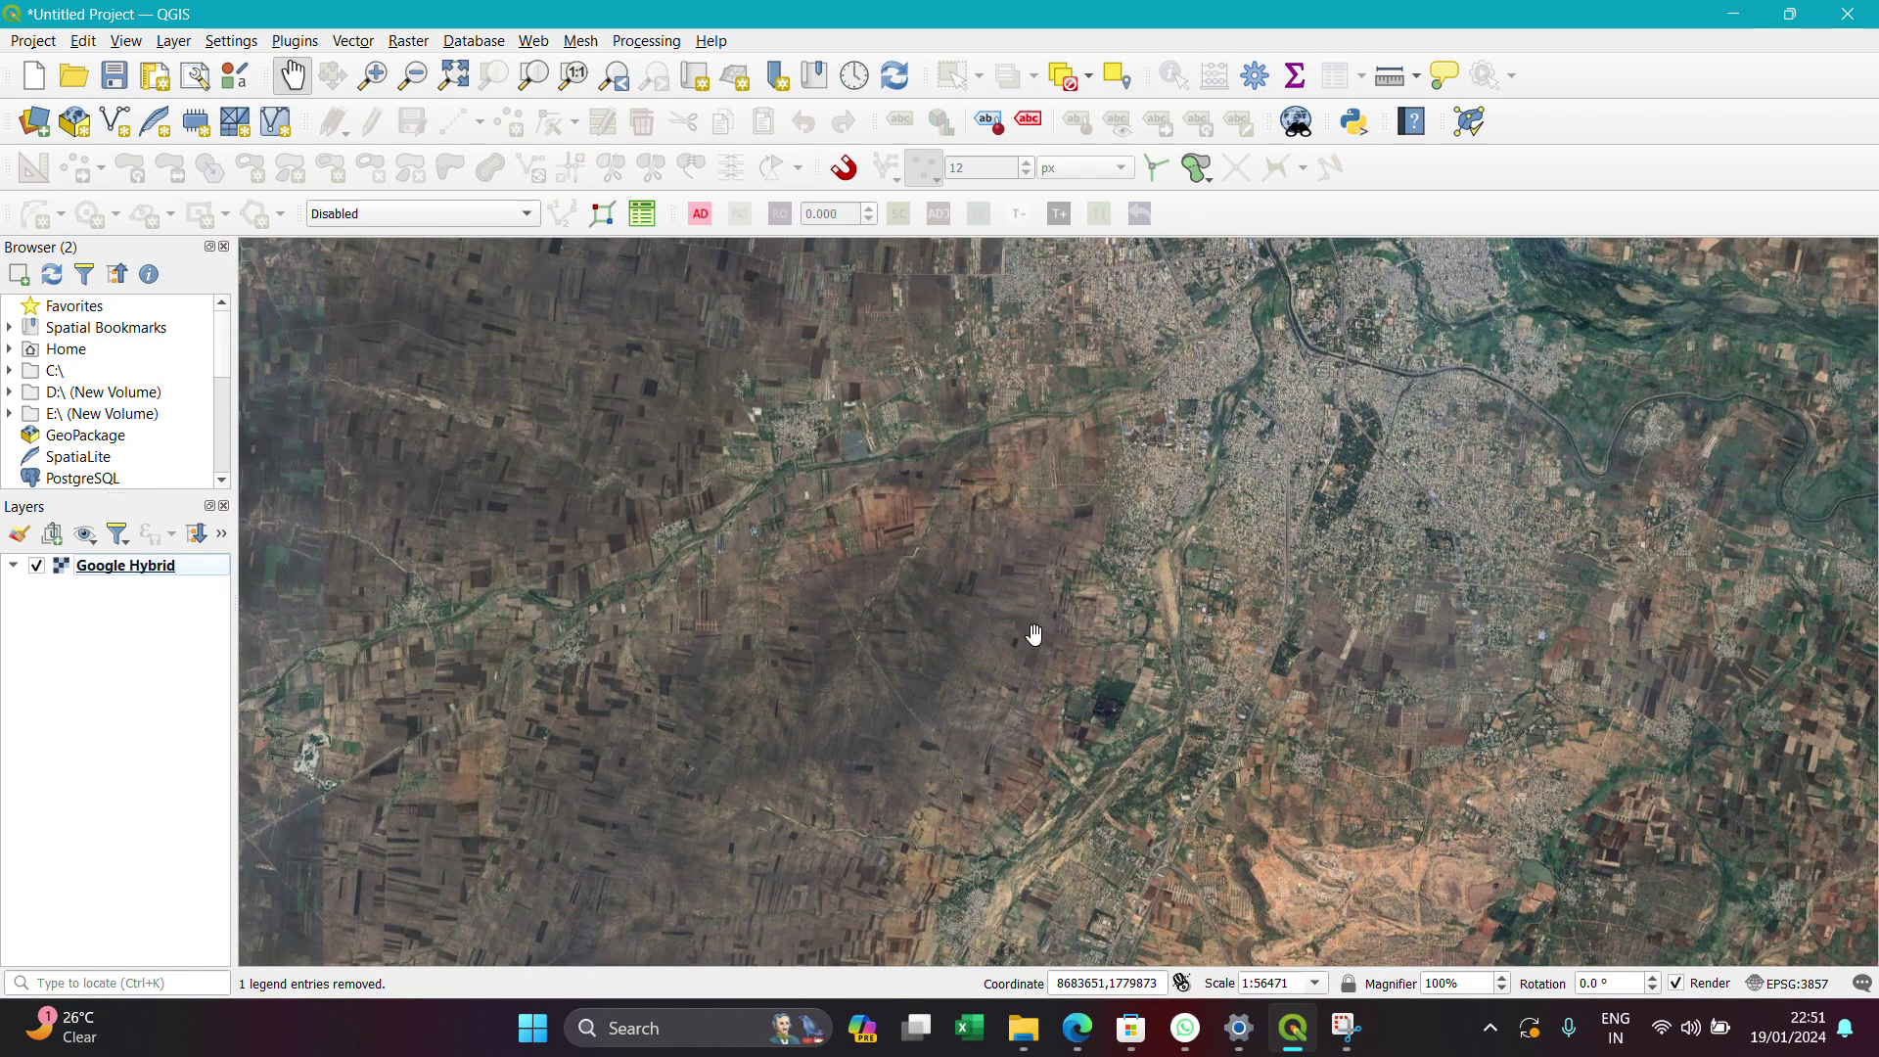
scroll(1034, 634, "up", 1)
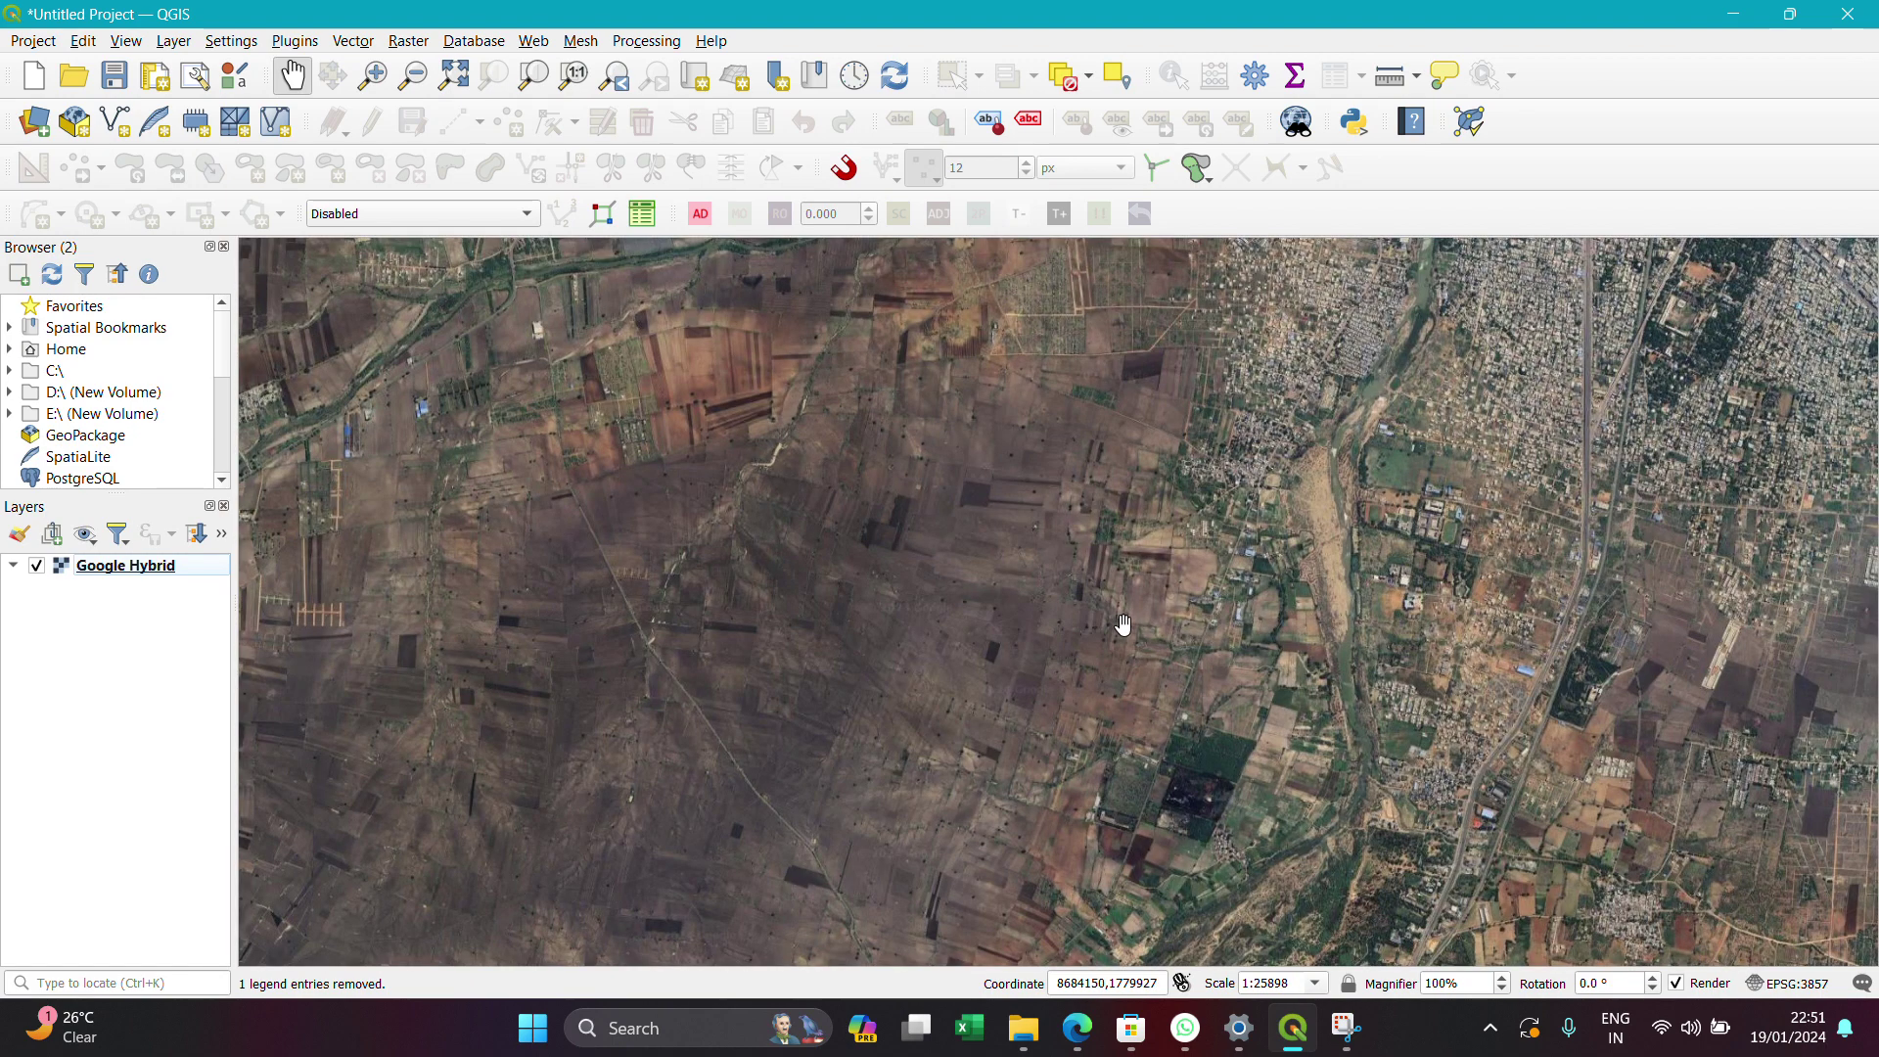
left_click_drag(1166, 608, 1128, 649)
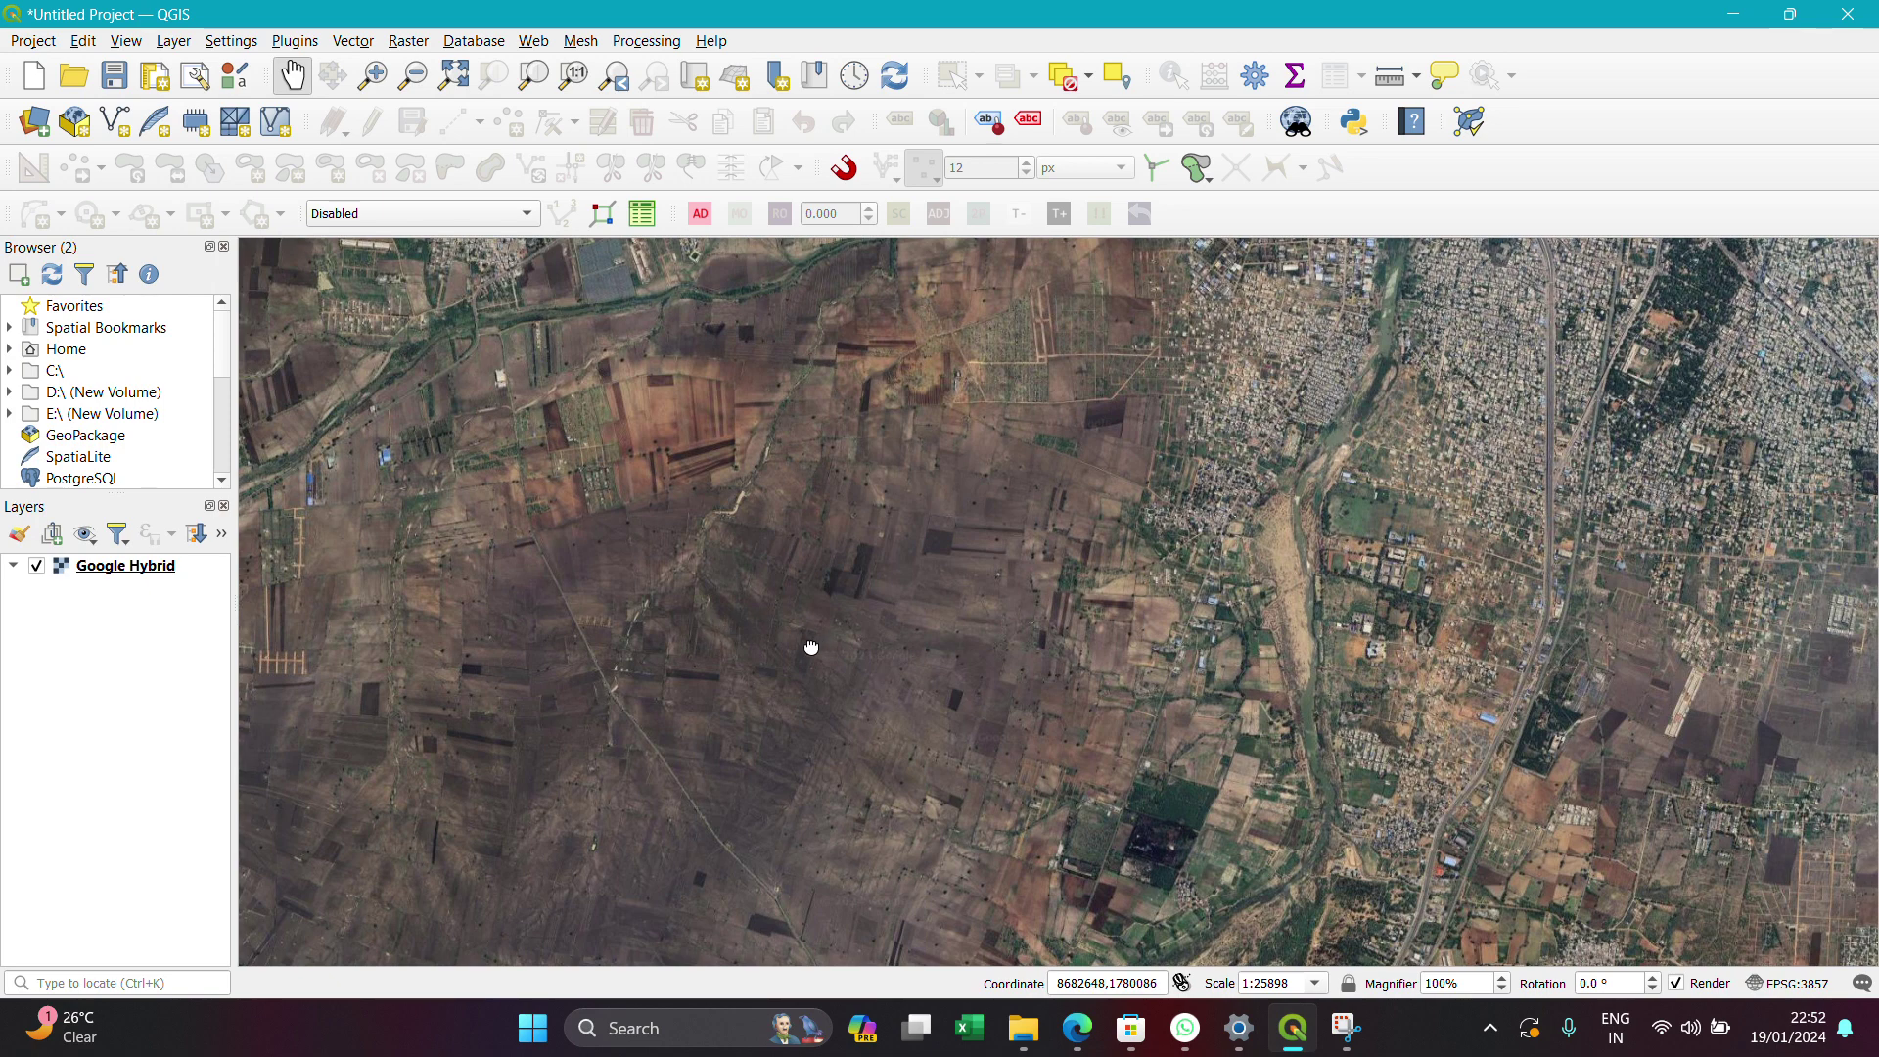
Search all plugins for "georeference", check the Freehand raster georeferencer entry, and close the plugin manager
left_click_drag(811, 647, 725, 654)
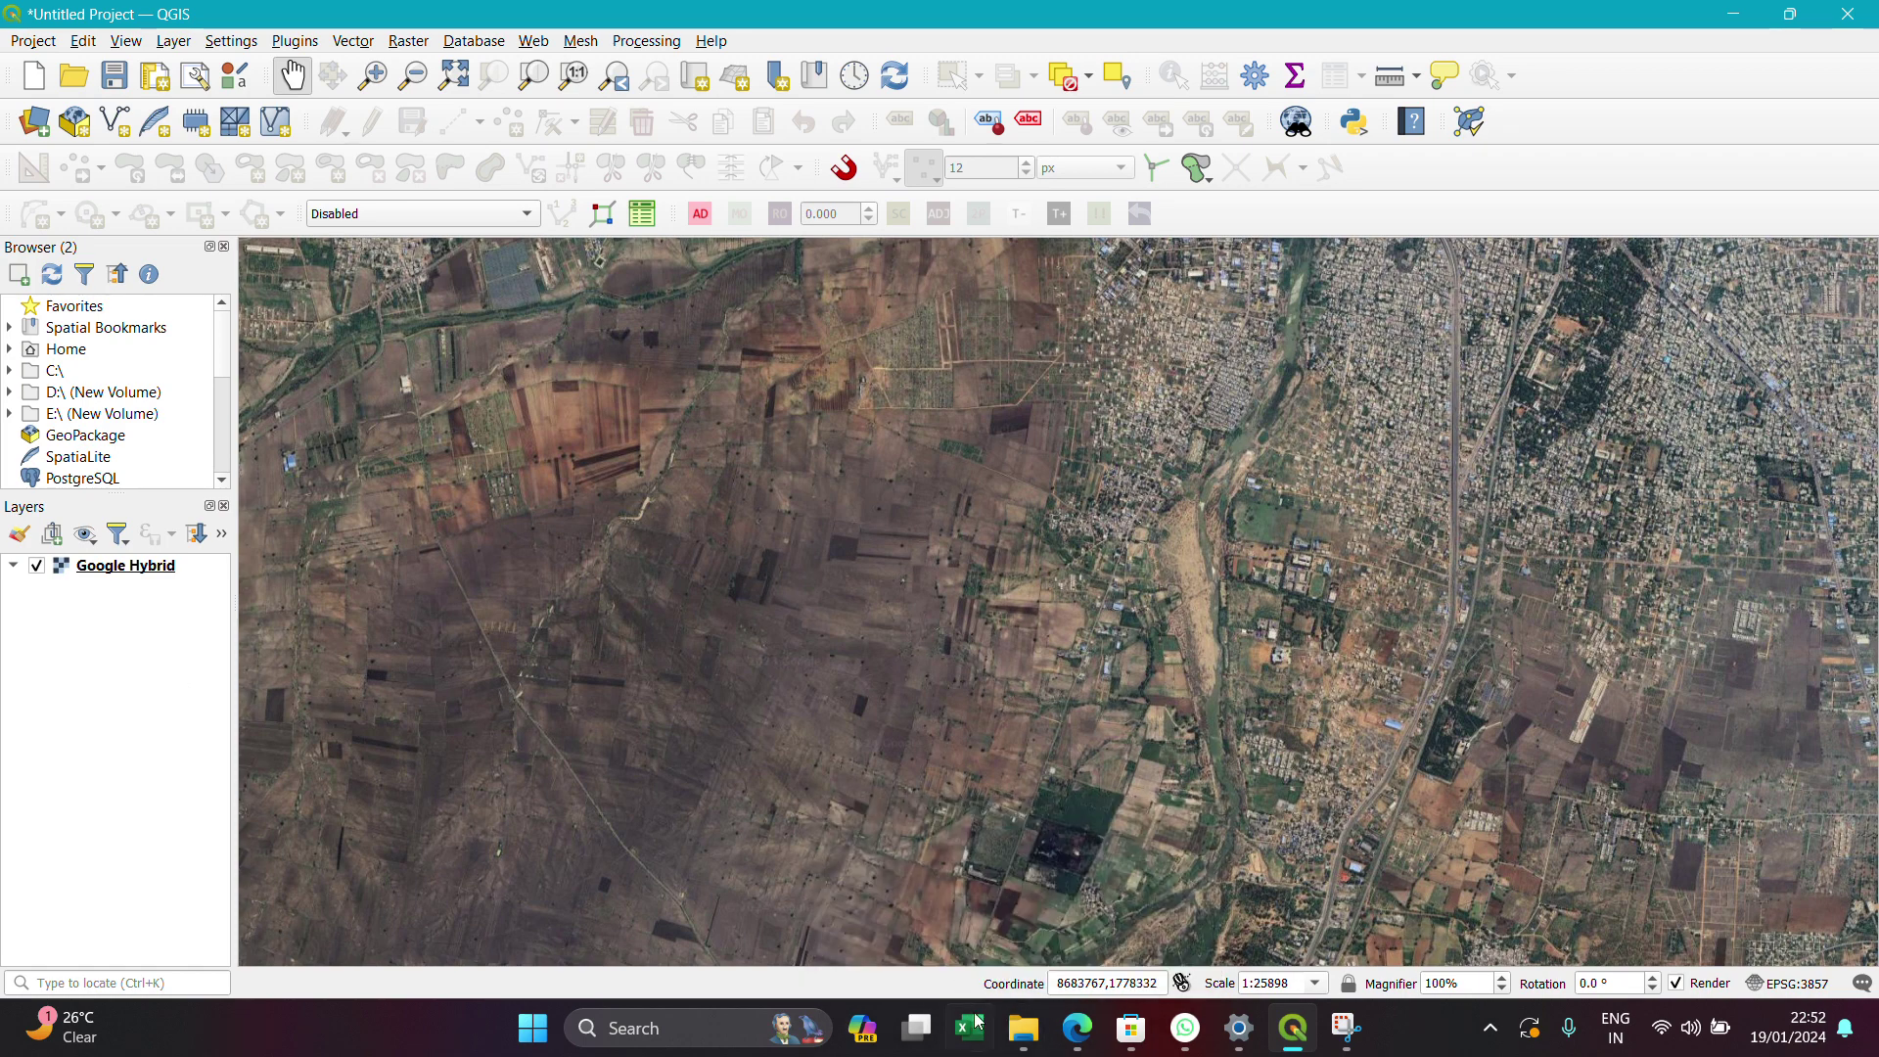
mouse_move(1024, 1037)
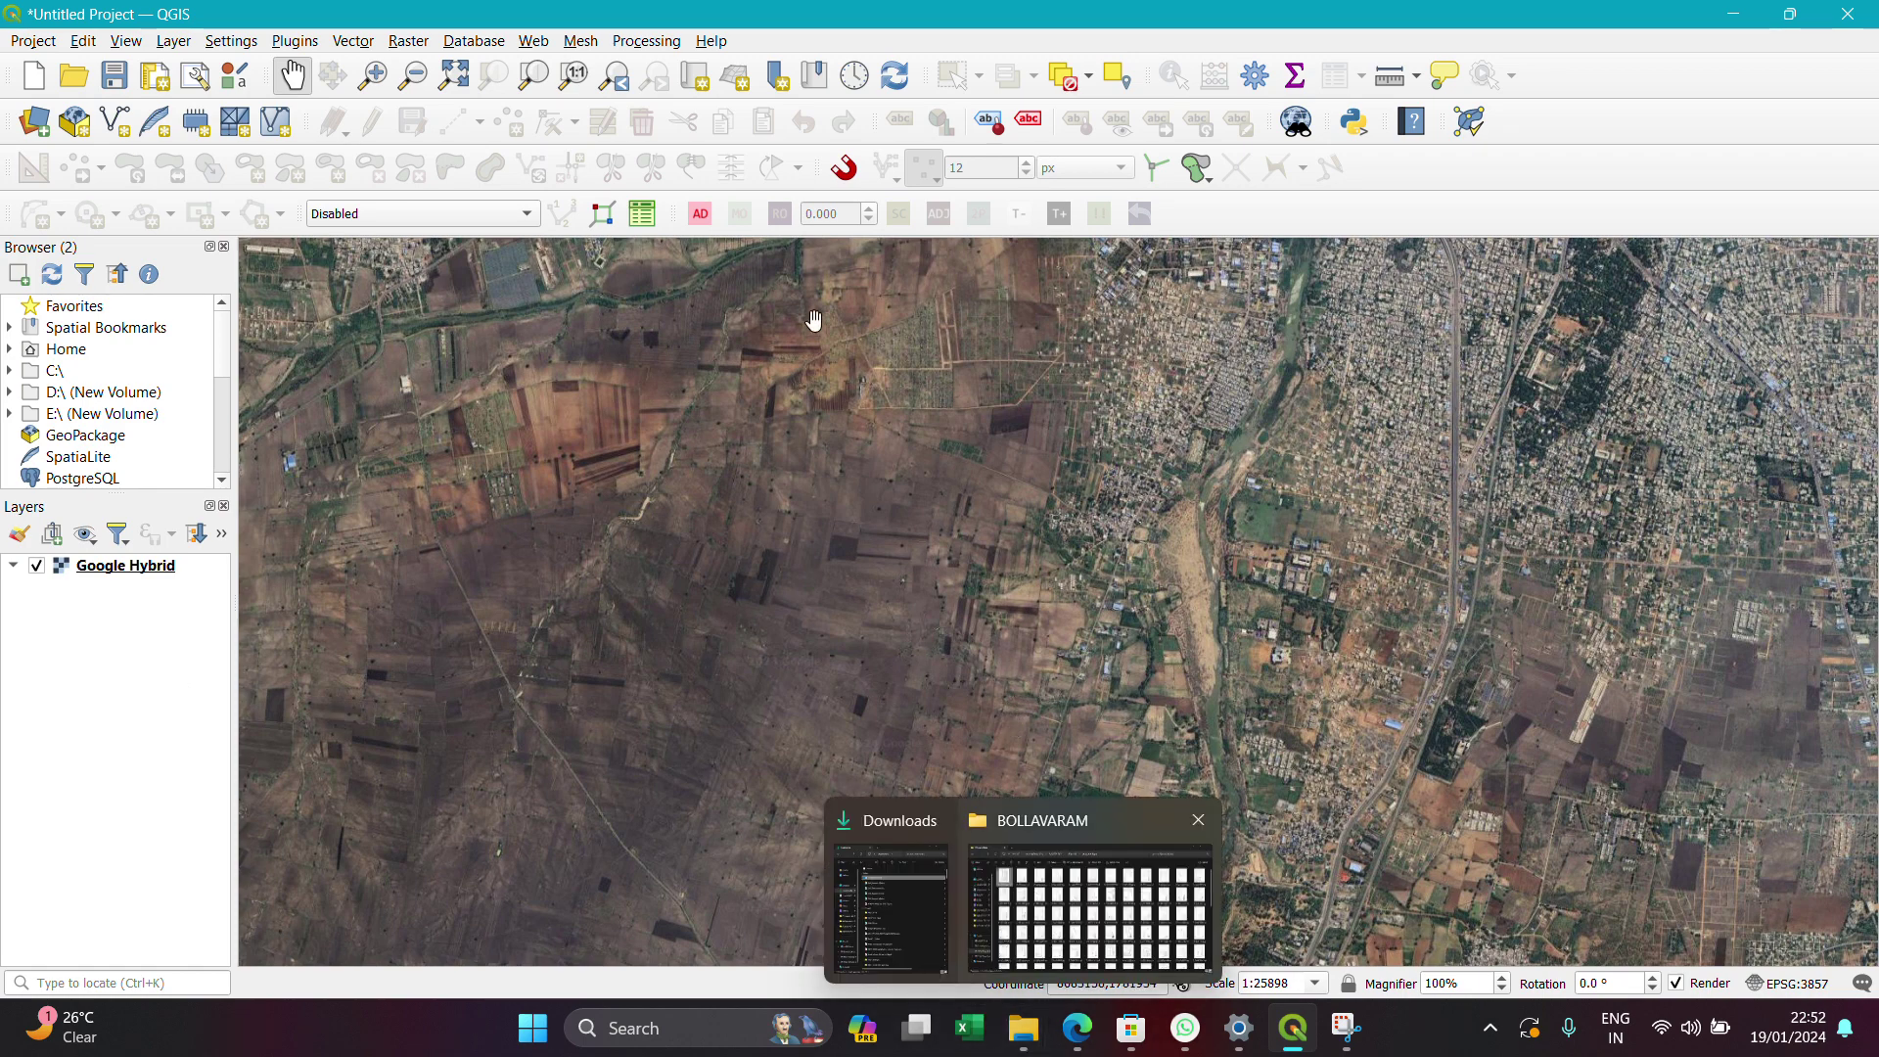
left_click(299, 40)
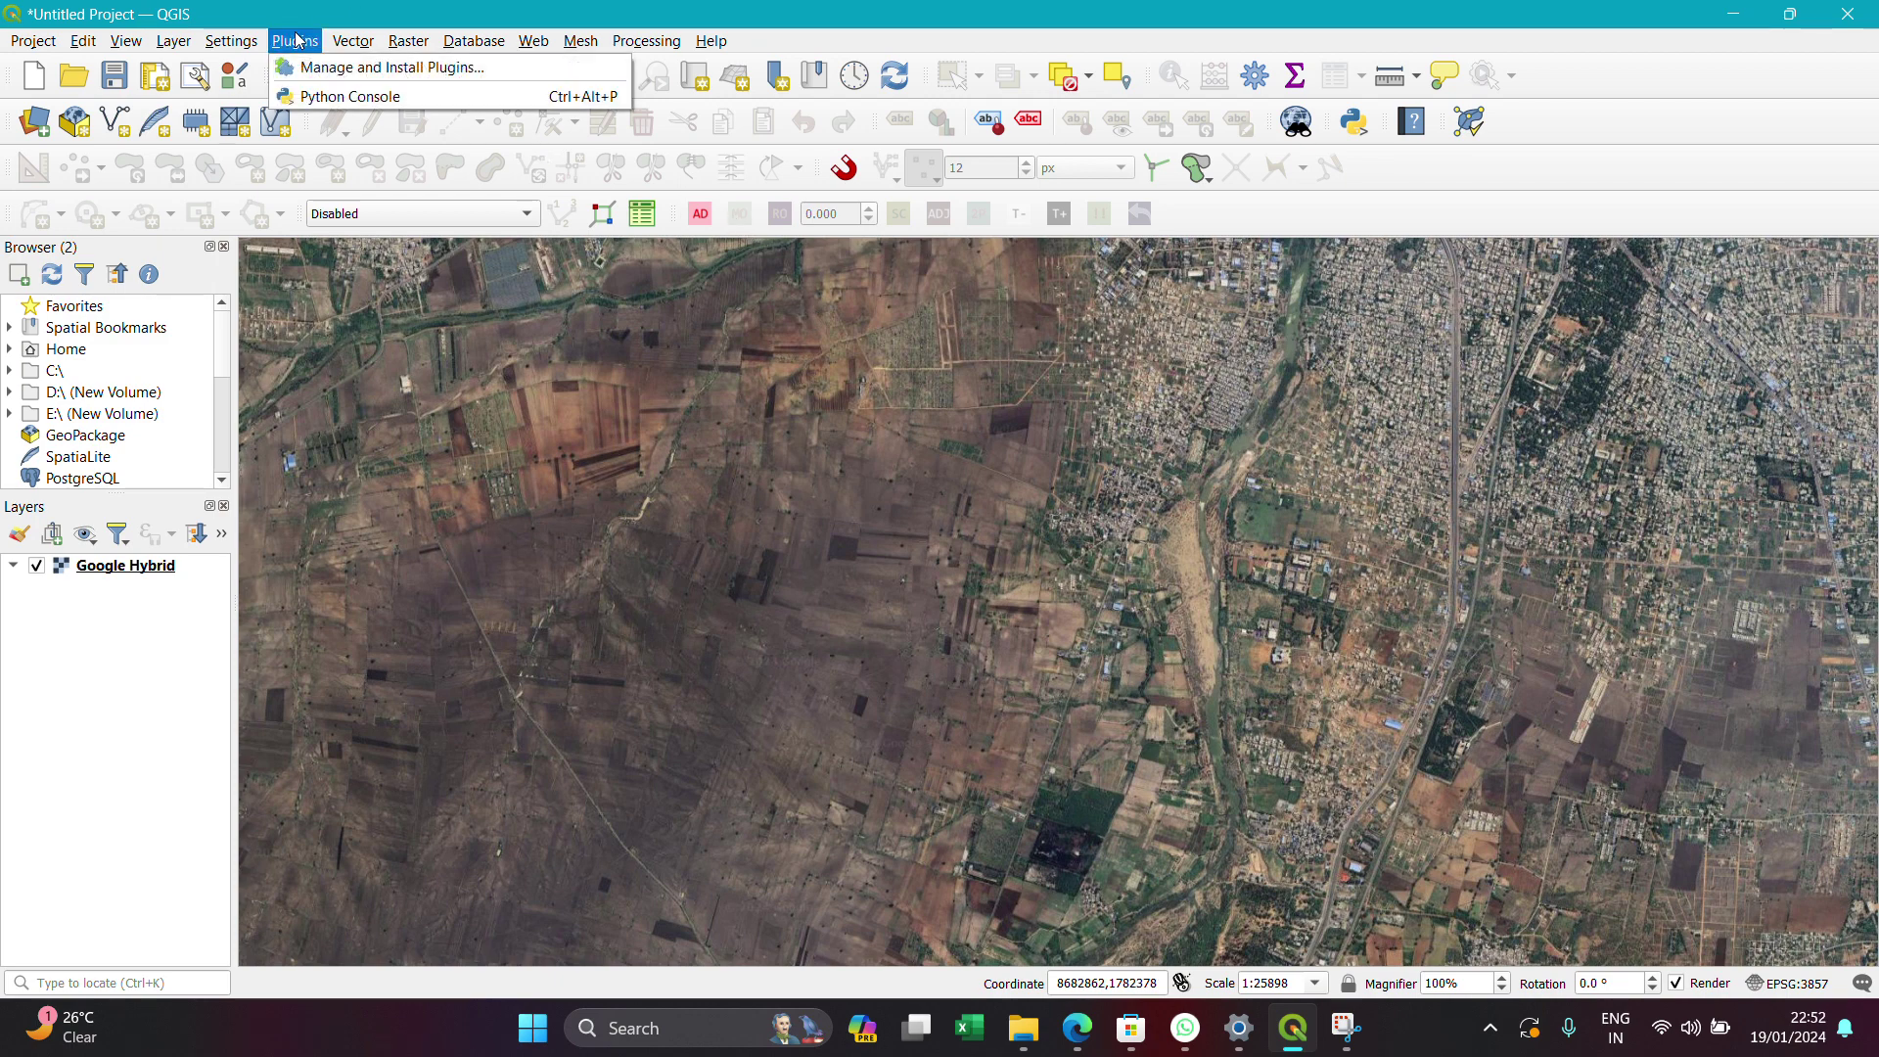
left_click(325, 77)
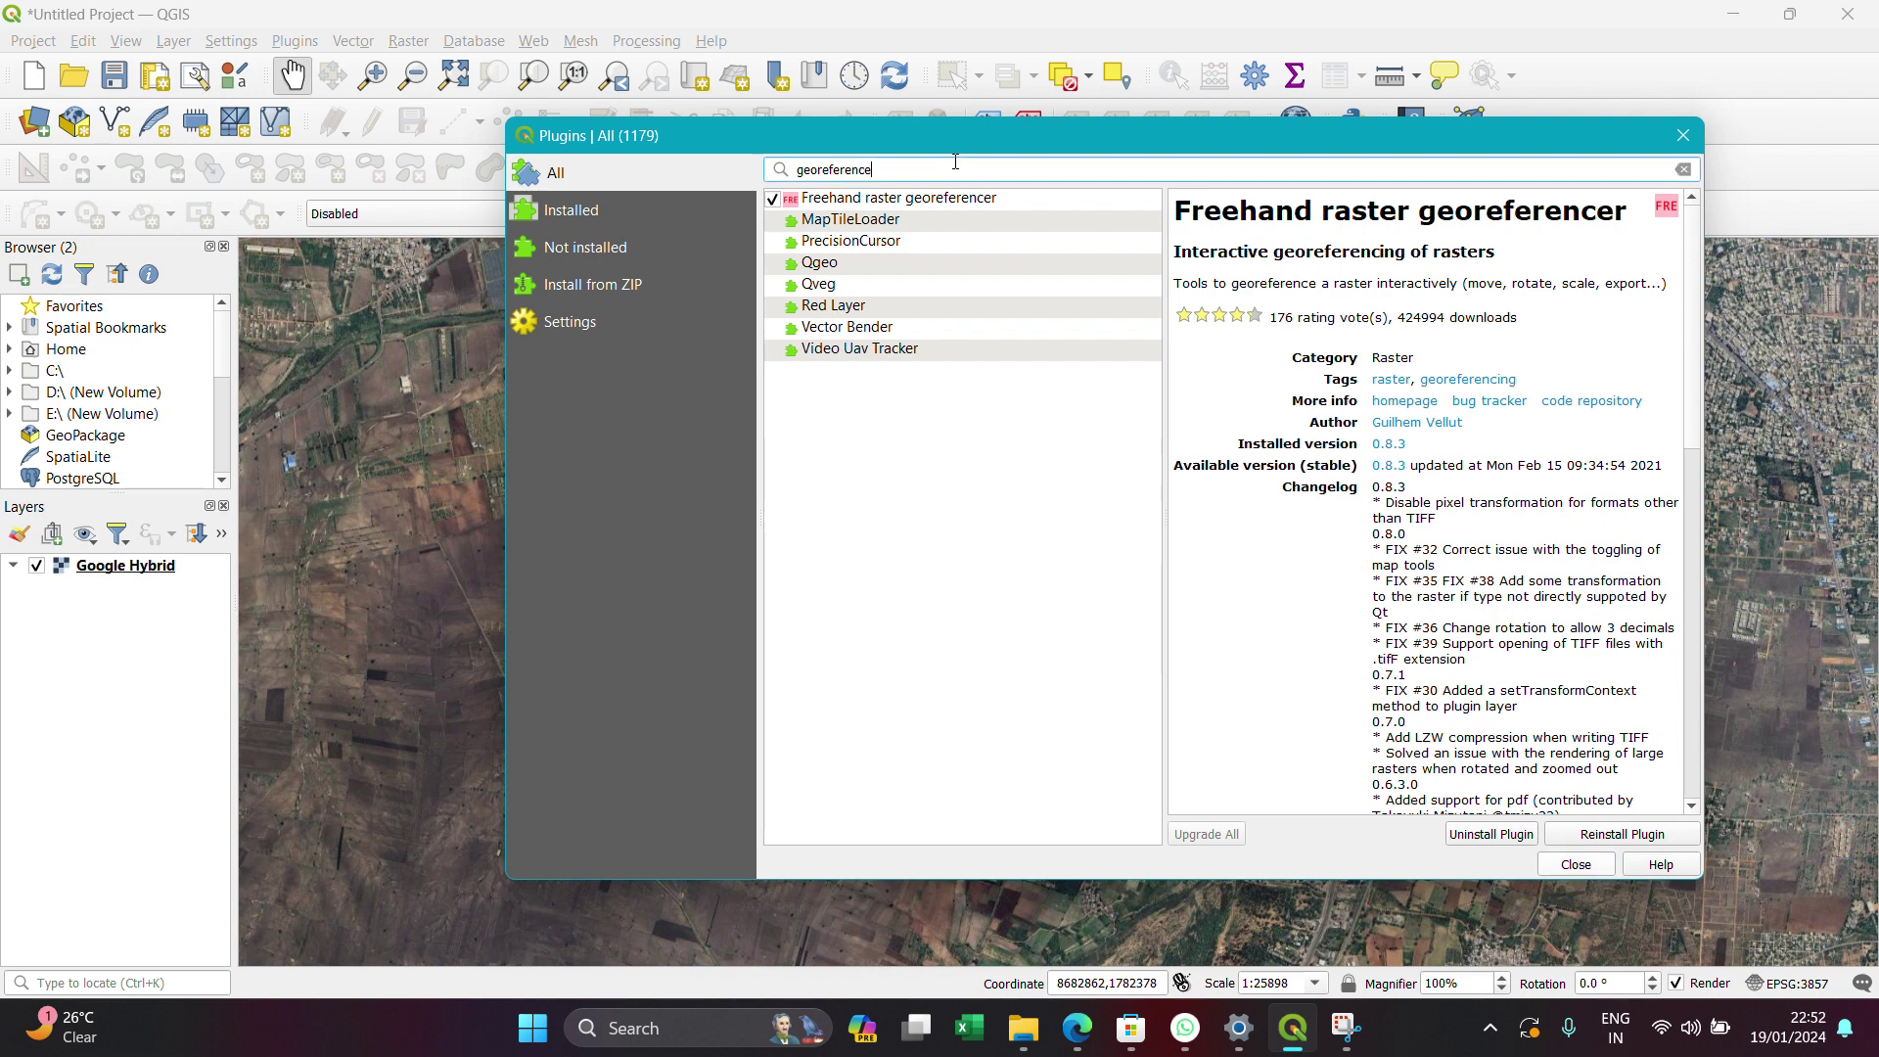
left_click(872, 205)
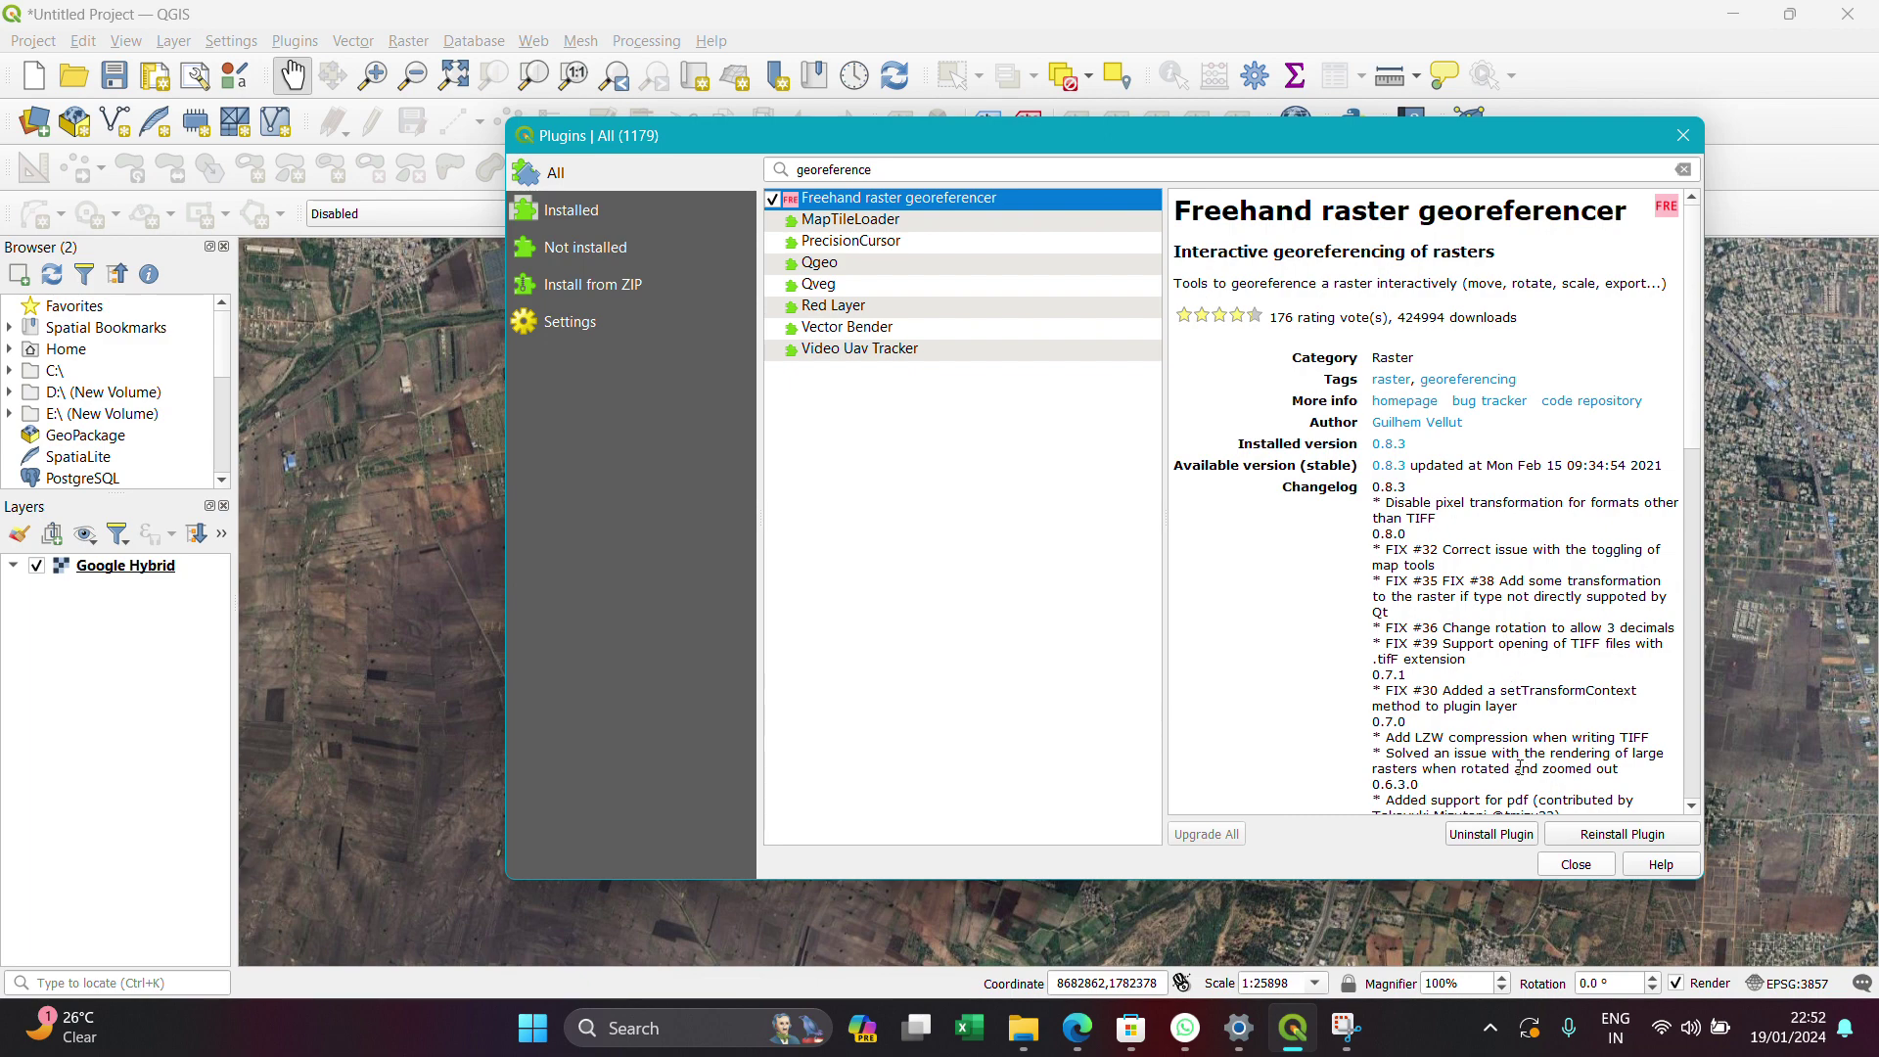
left_click(1579, 868)
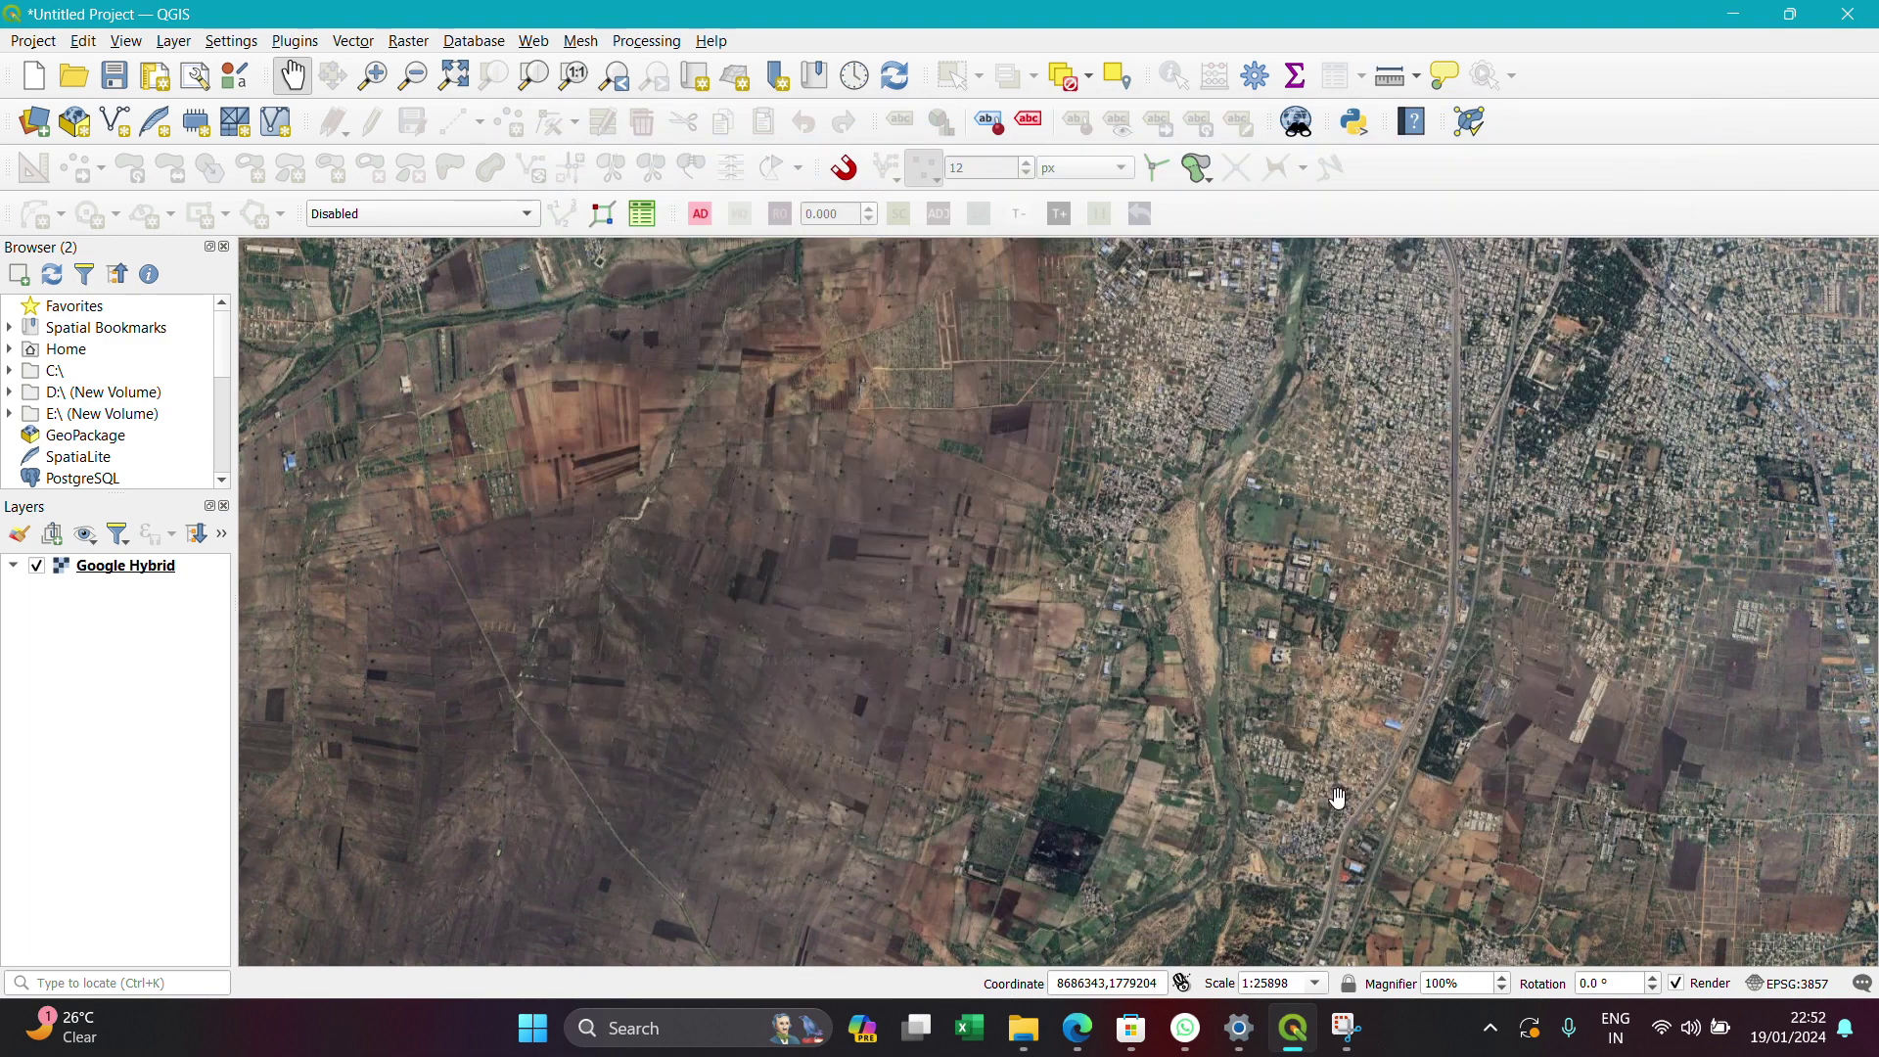
Add 1318005U001.tif from the Downloads folder as a new raster for interactive georeferencing
left_click(700, 214)
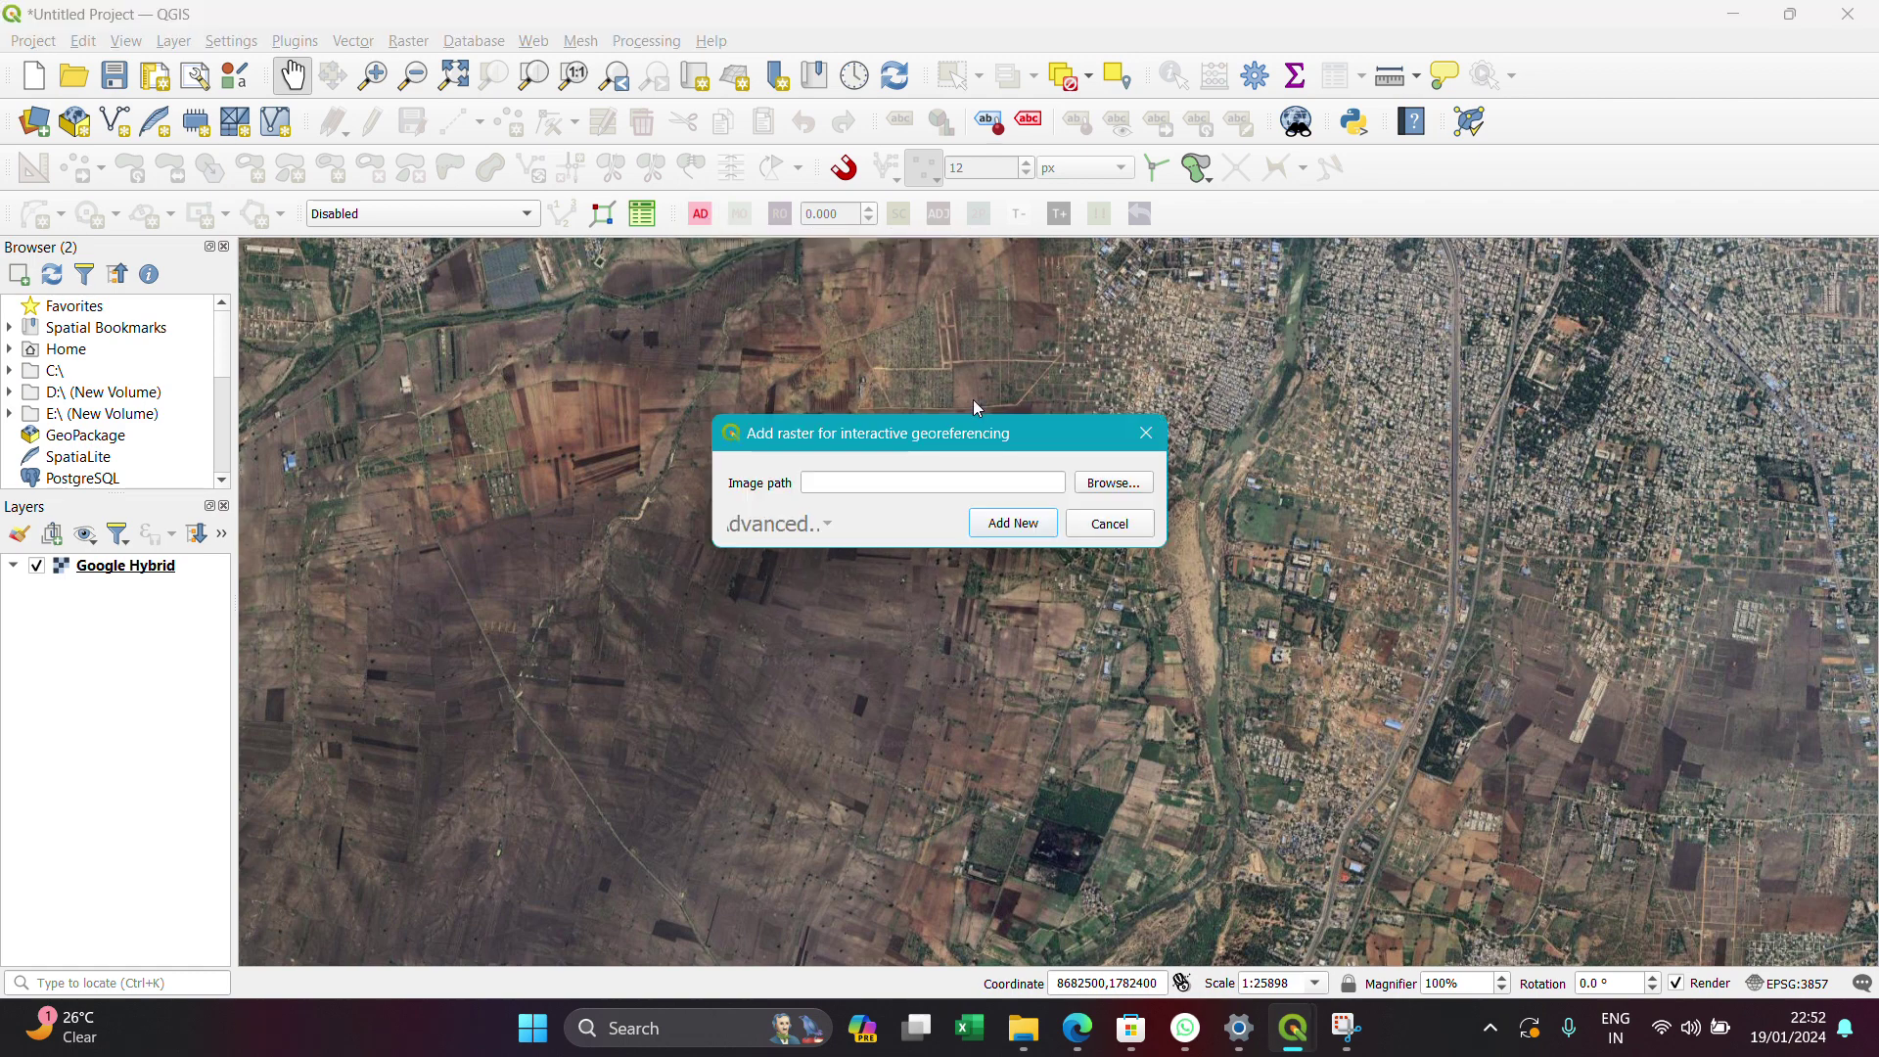
left_click(1132, 497)
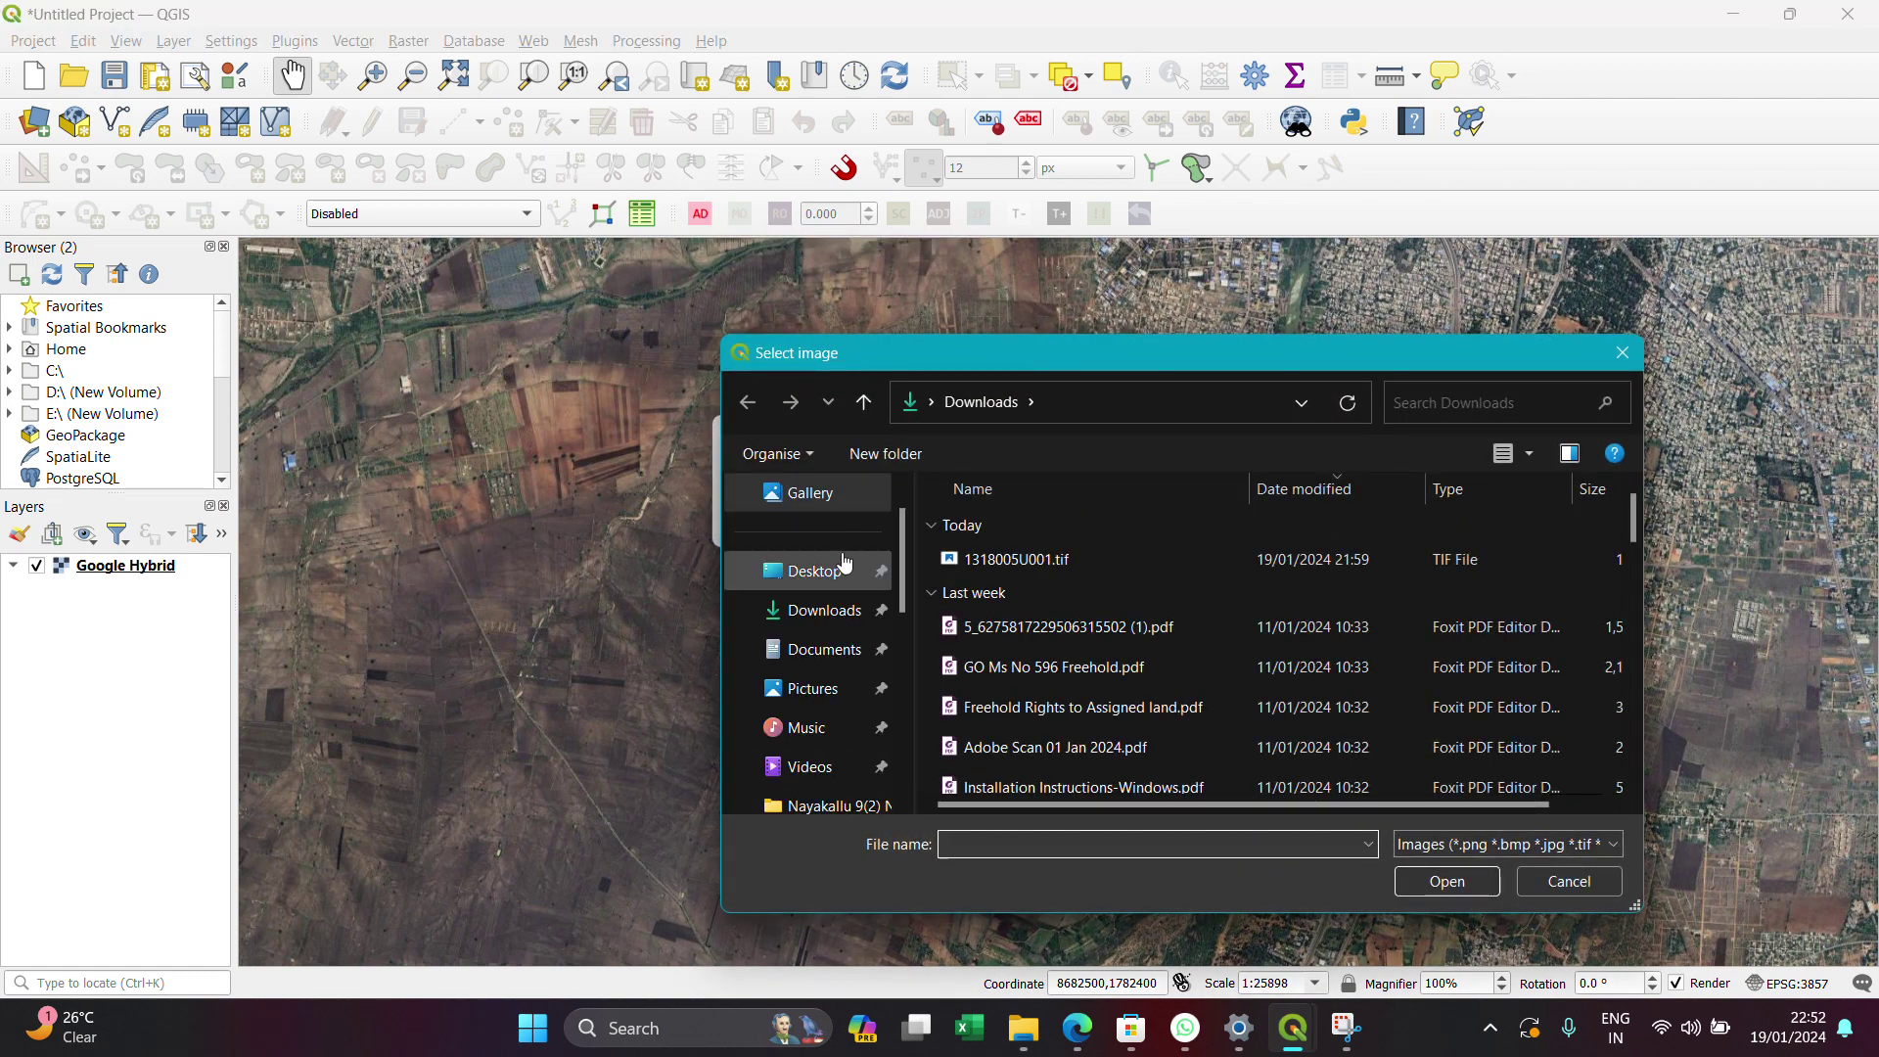
left_click(1008, 558)
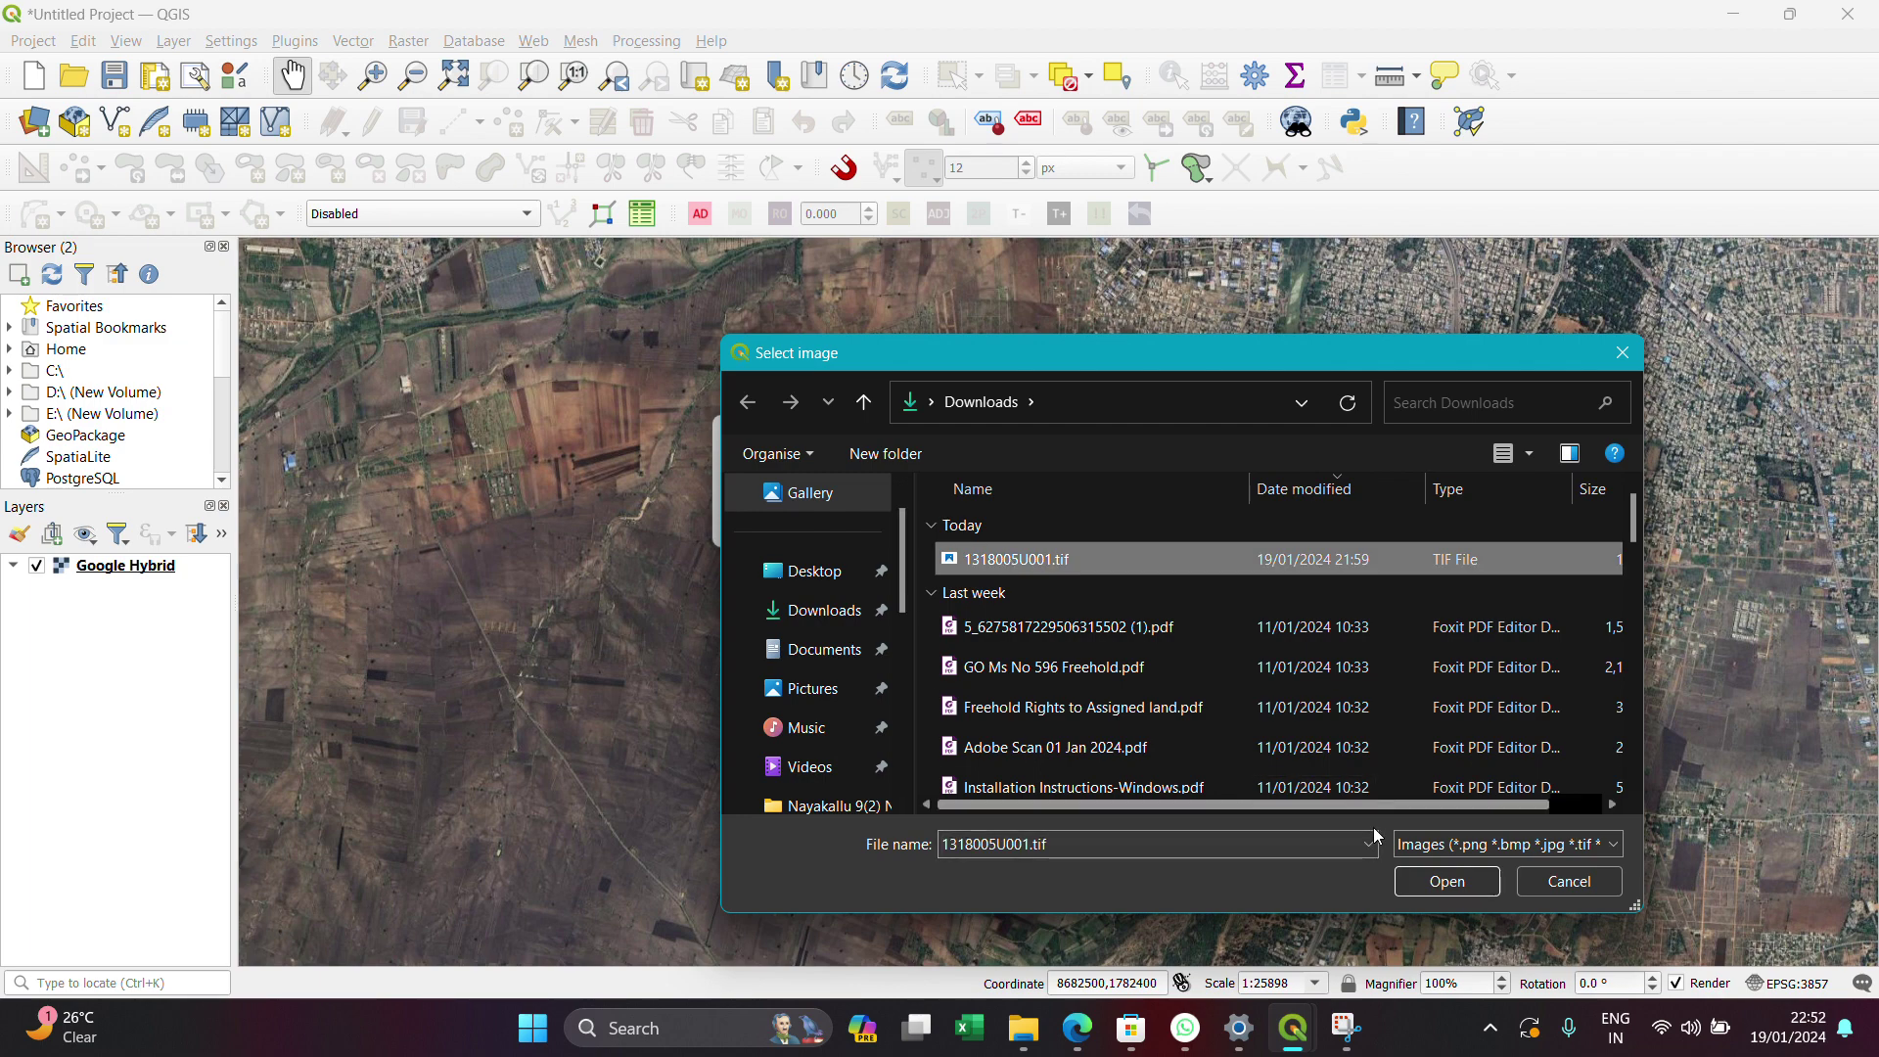
left_click(1431, 893)
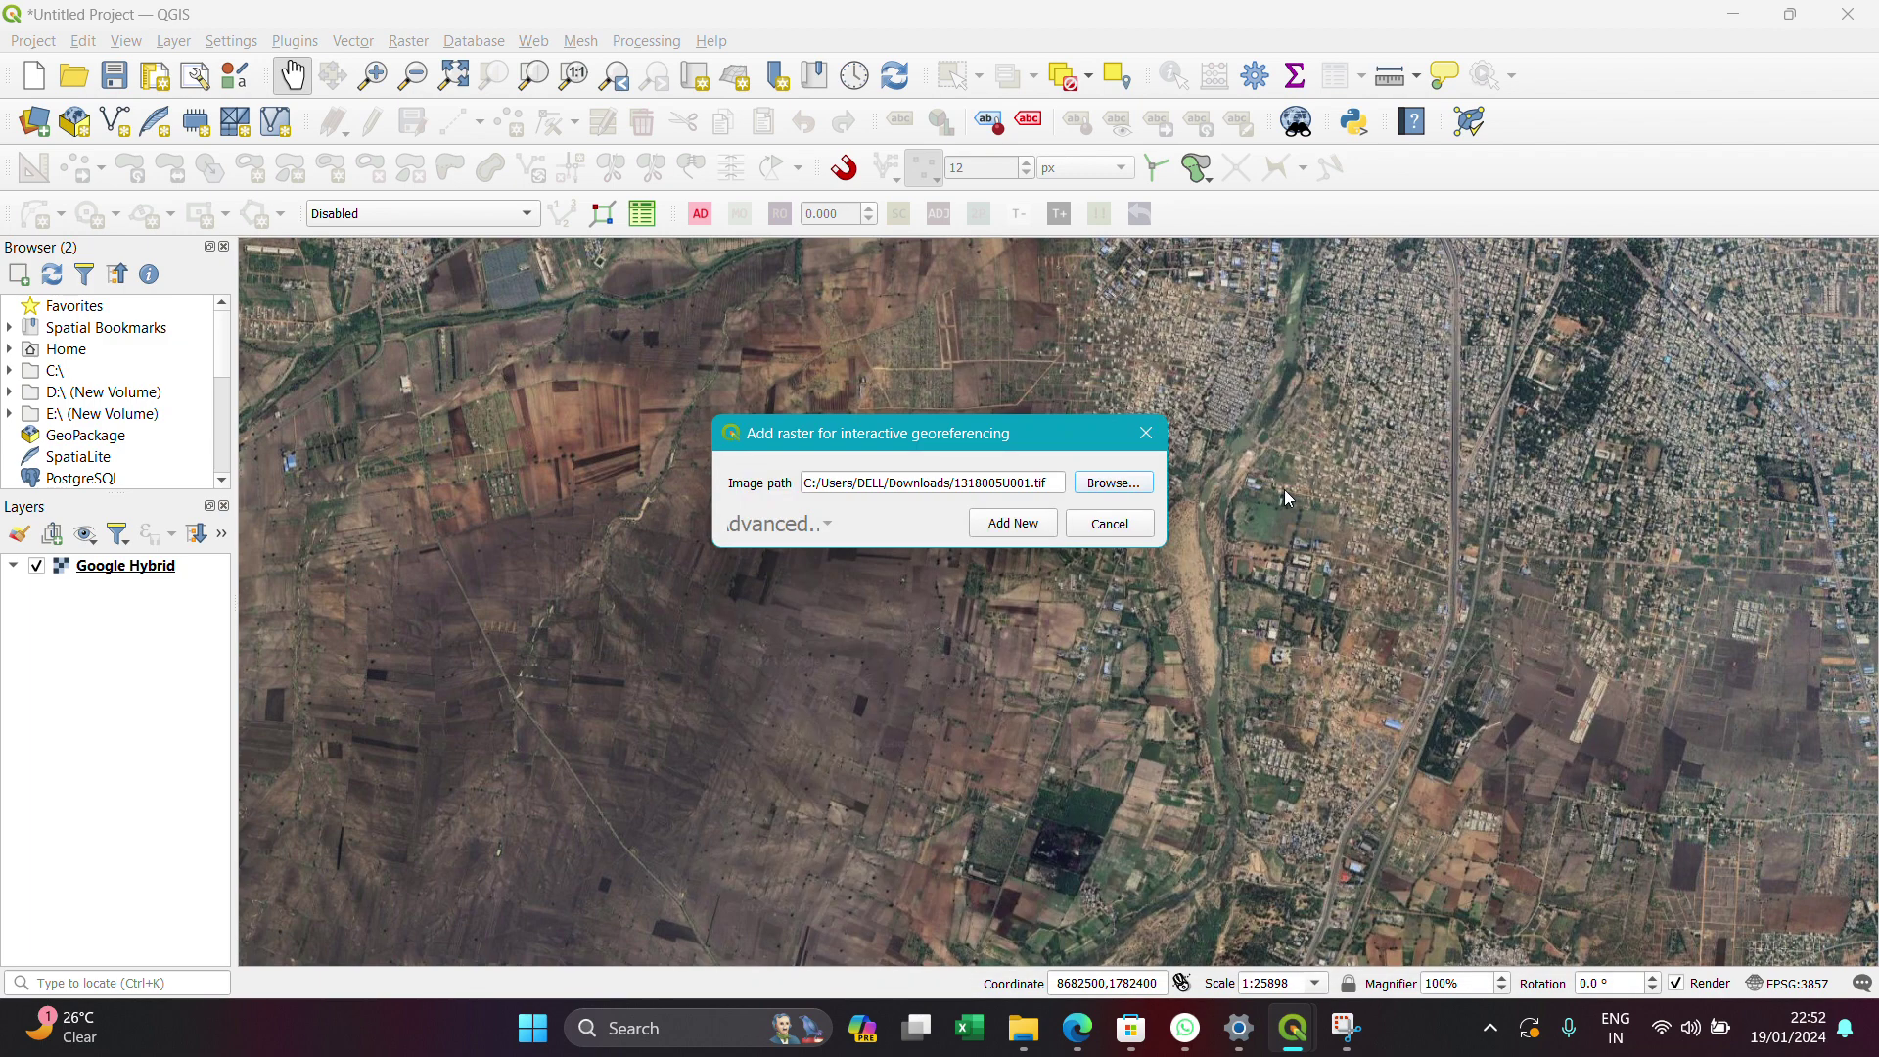
left_click(1015, 525)
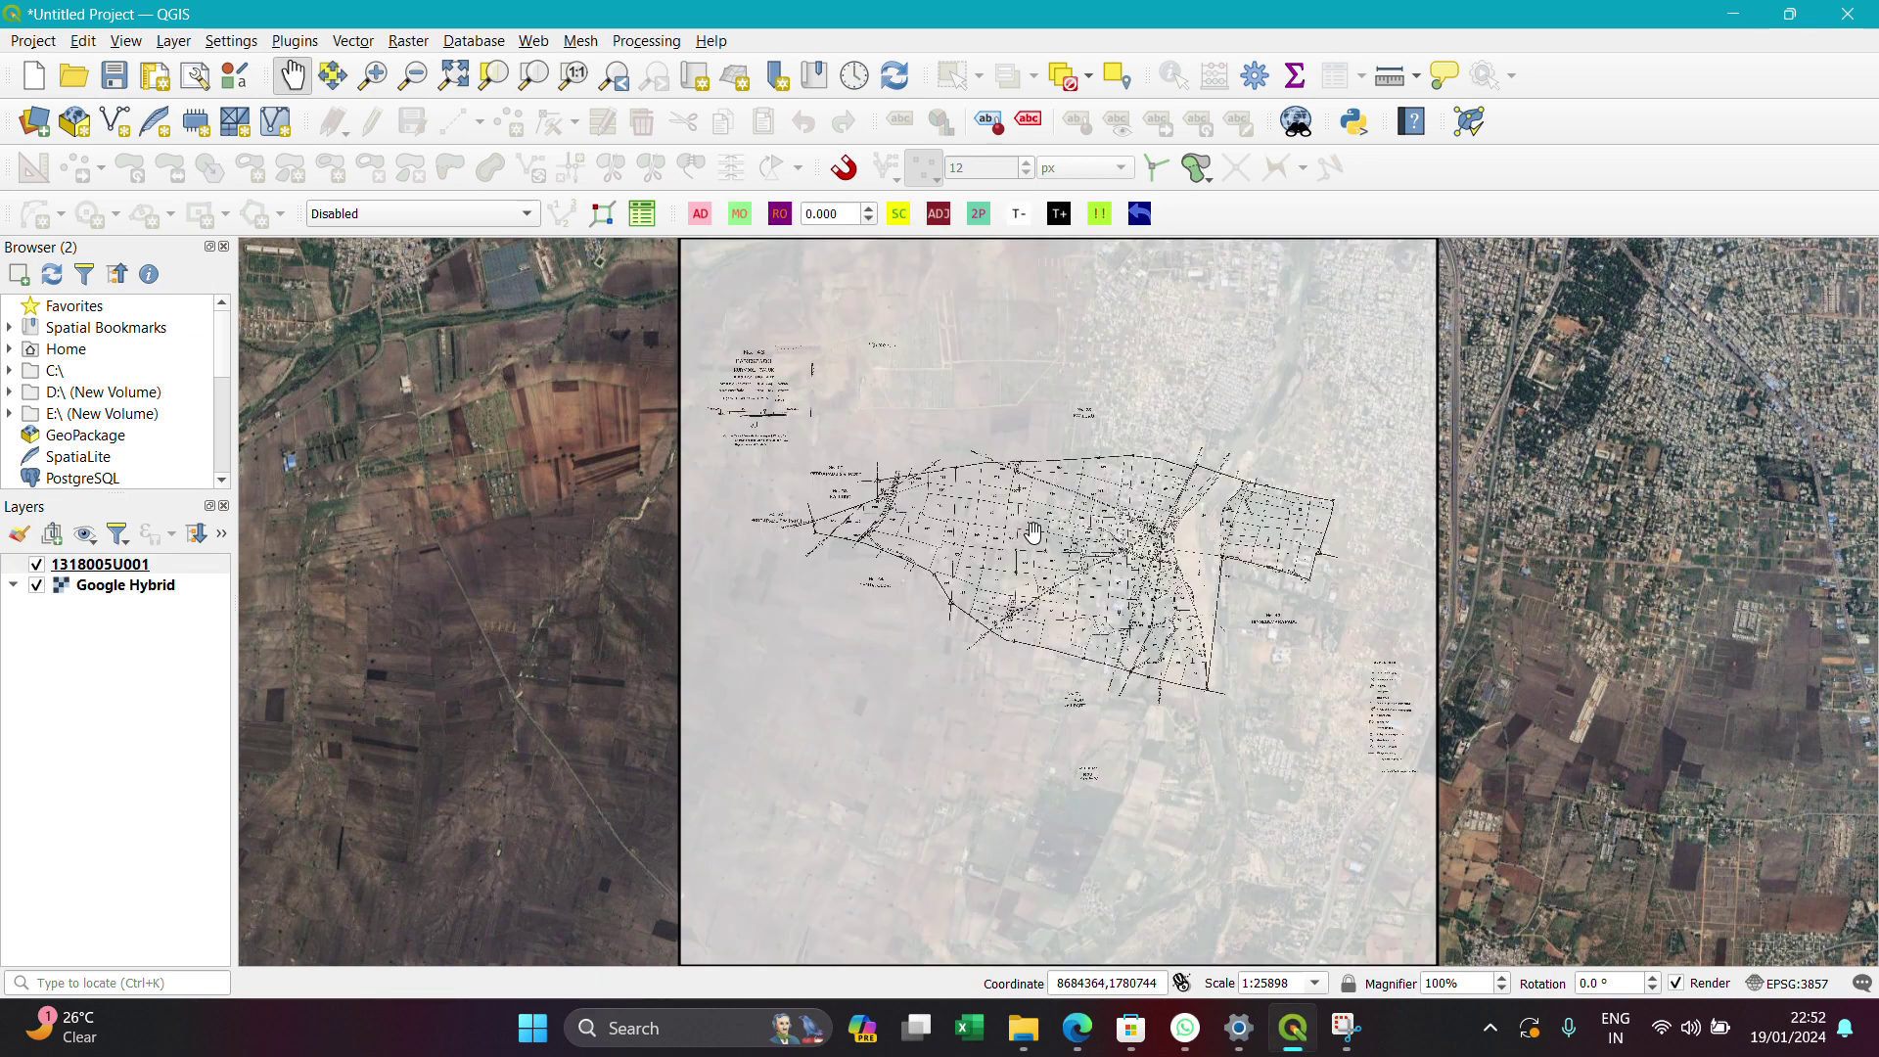
Roughly georeference the village map with two points, shifting its western tip westward and stretching its eastern edge past the river
mouse_move(1096, 529)
left_mouse_down()
mouse_move(998, 533)
mouse_move(1085, 499)
left_mouse_up()
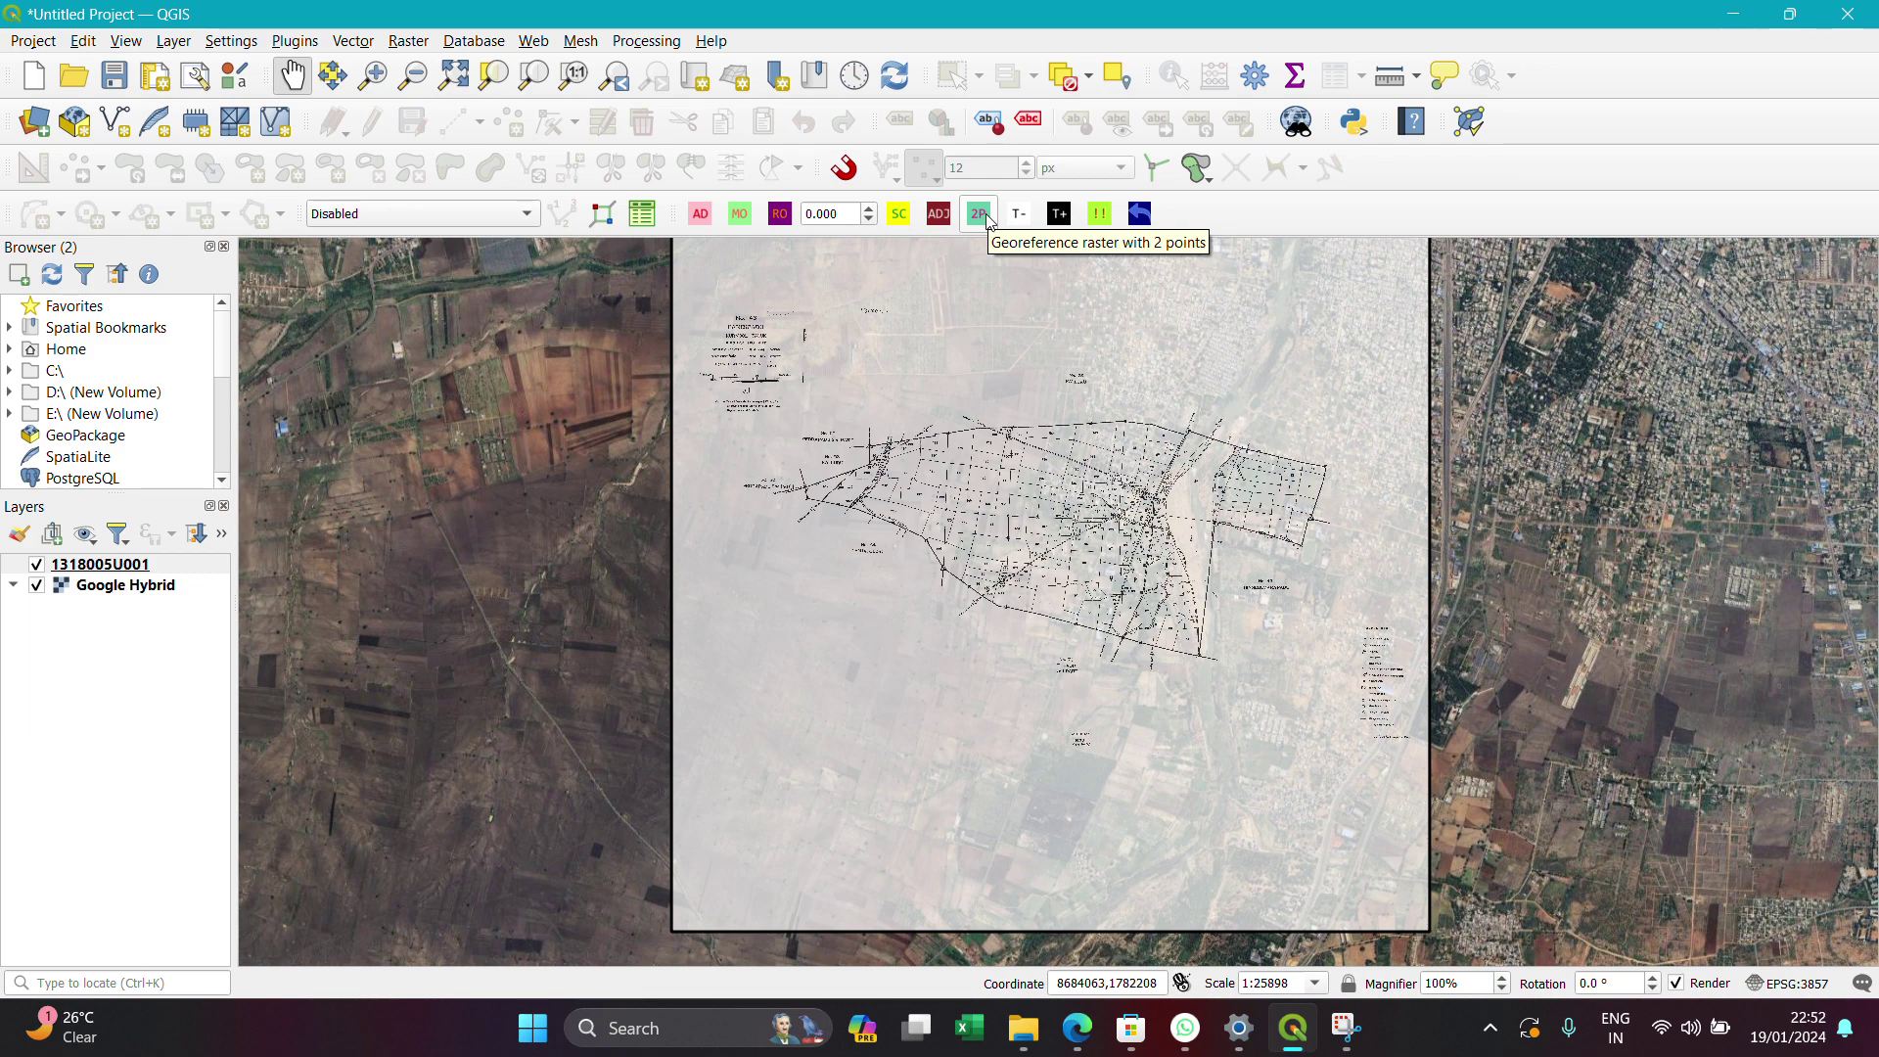
left_click(988, 218)
left_click(989, 221)
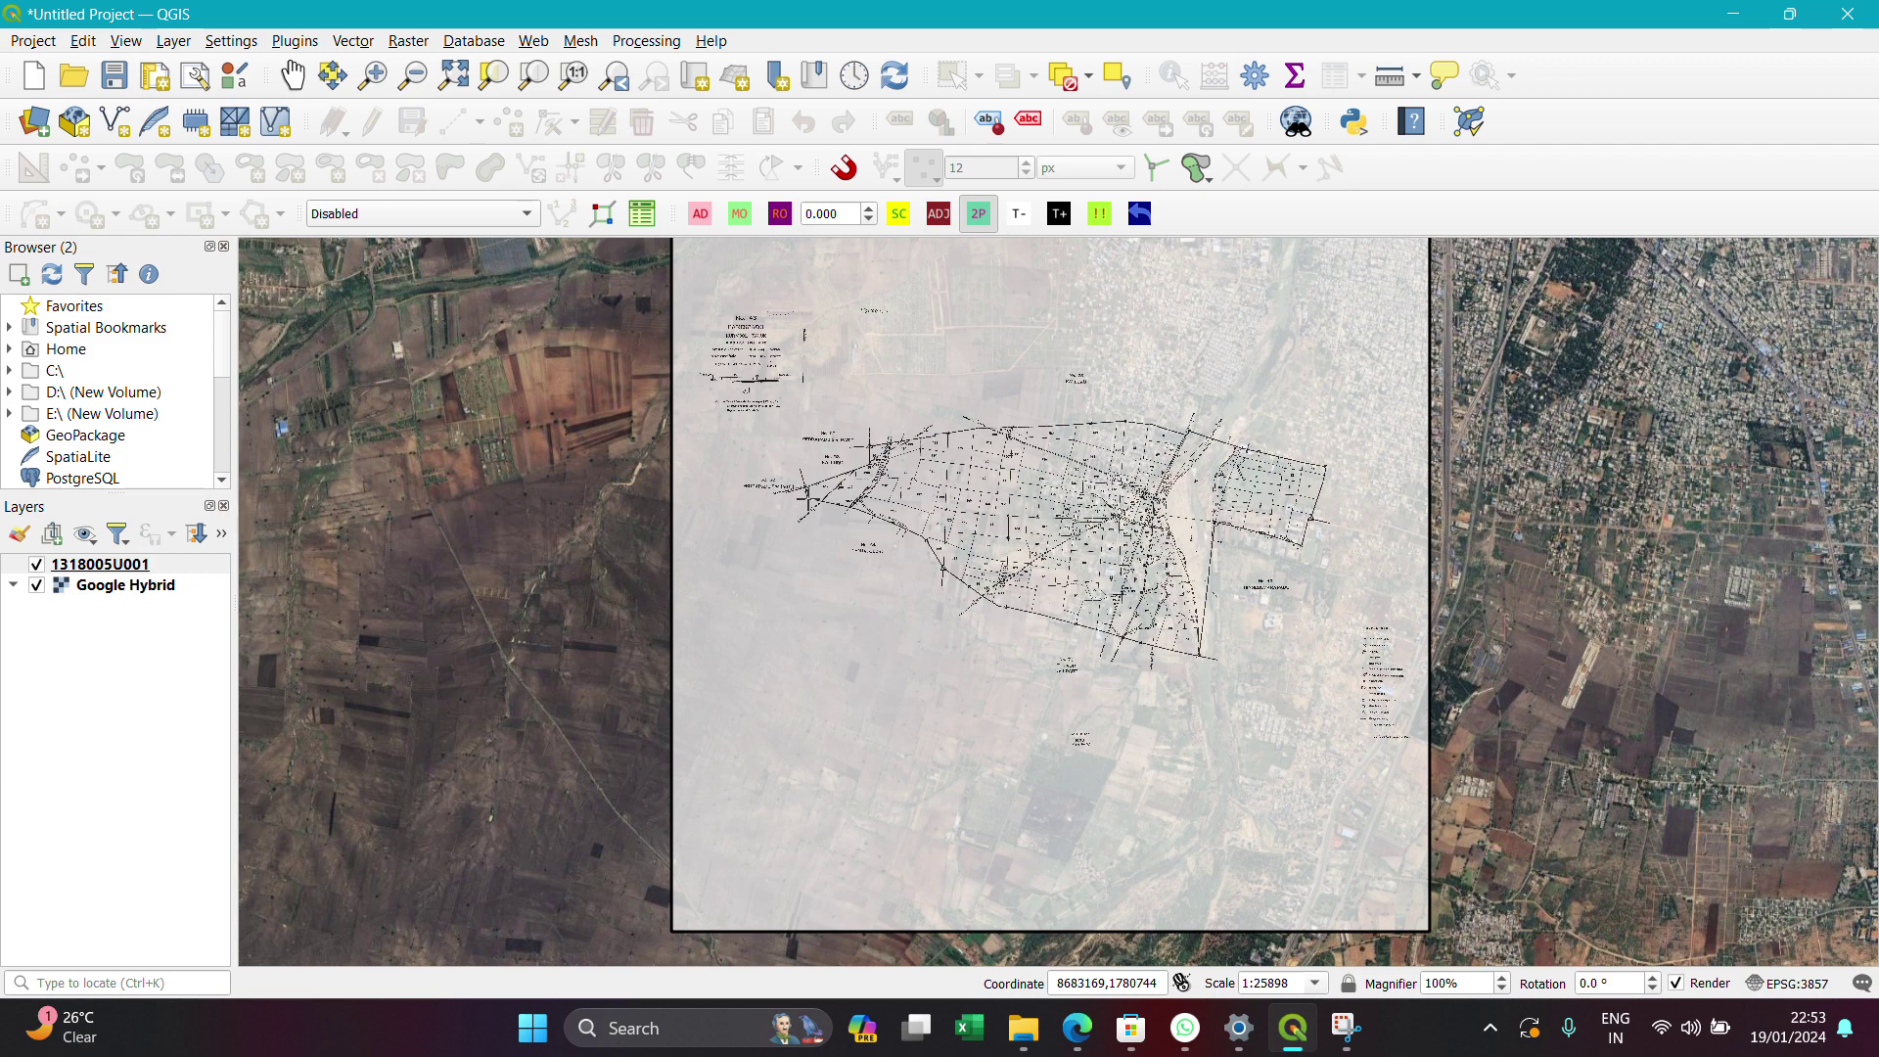
left_click_drag(805, 497, 527, 494)
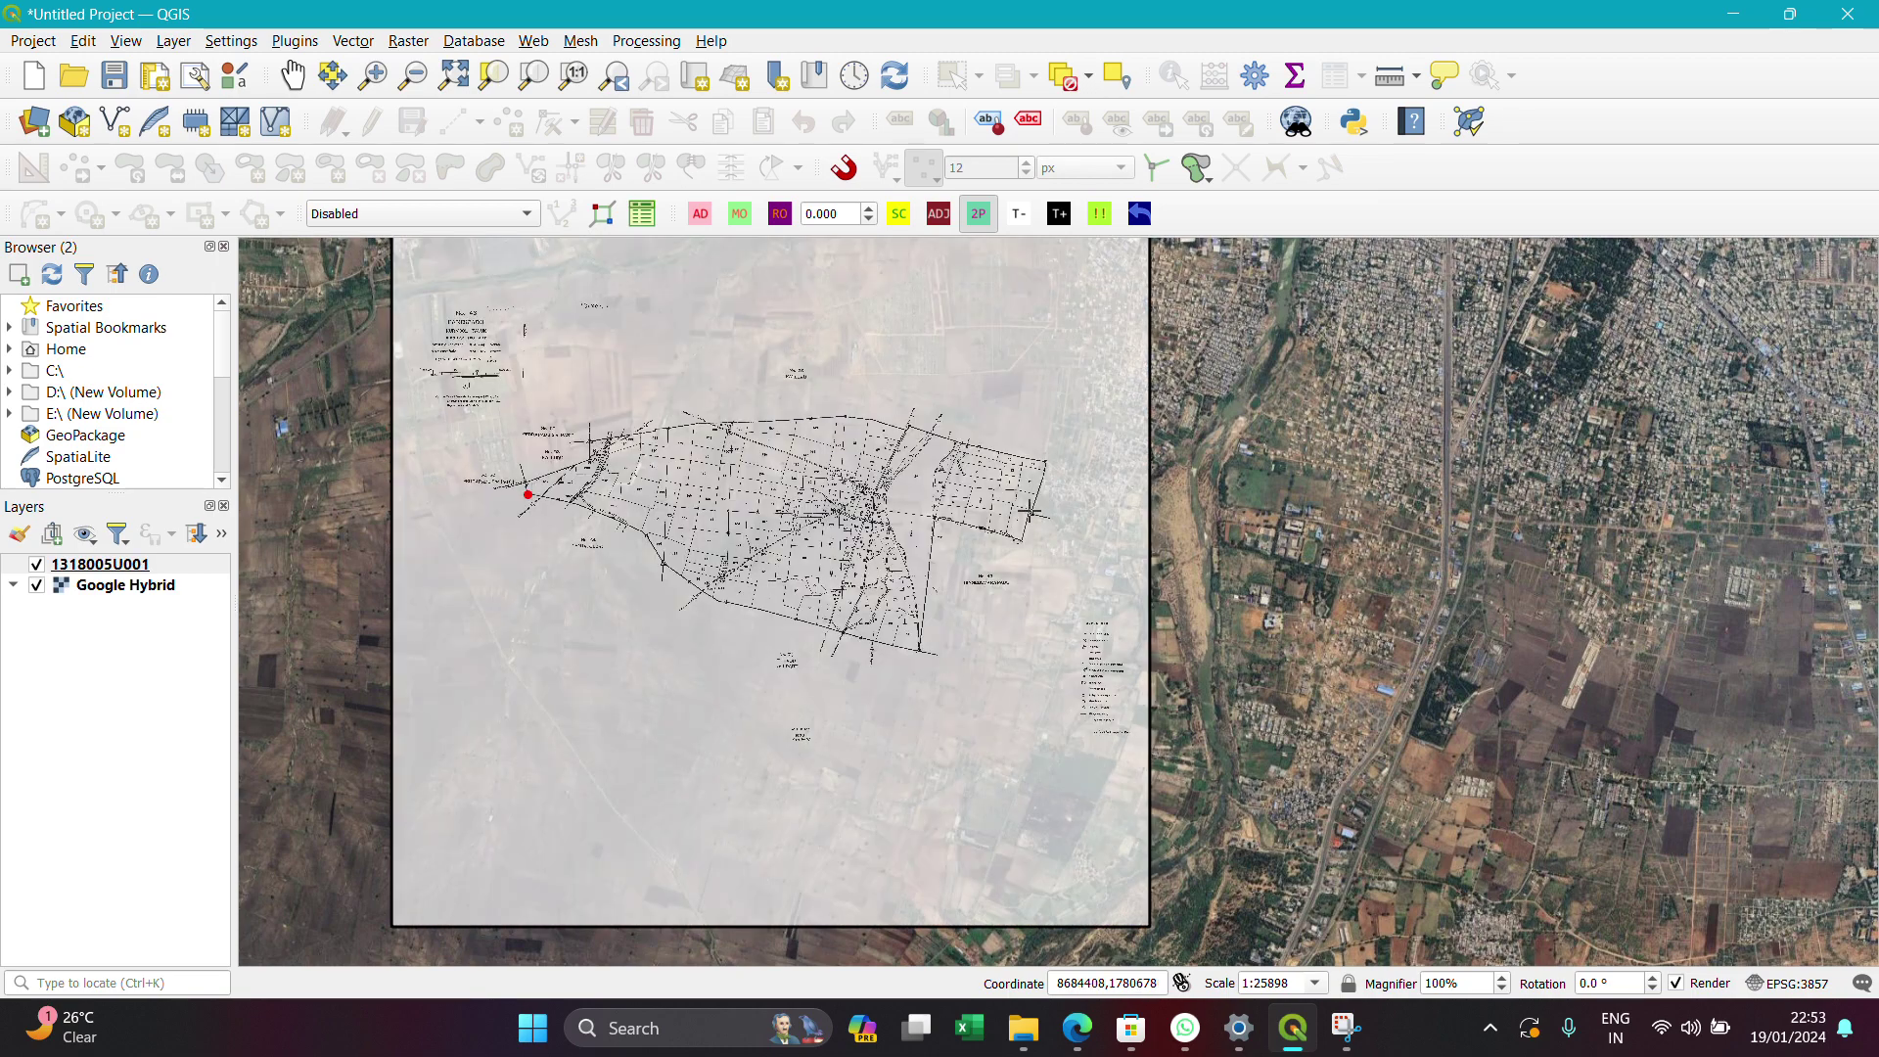
left_click_drag(1030, 516, 1389, 541)
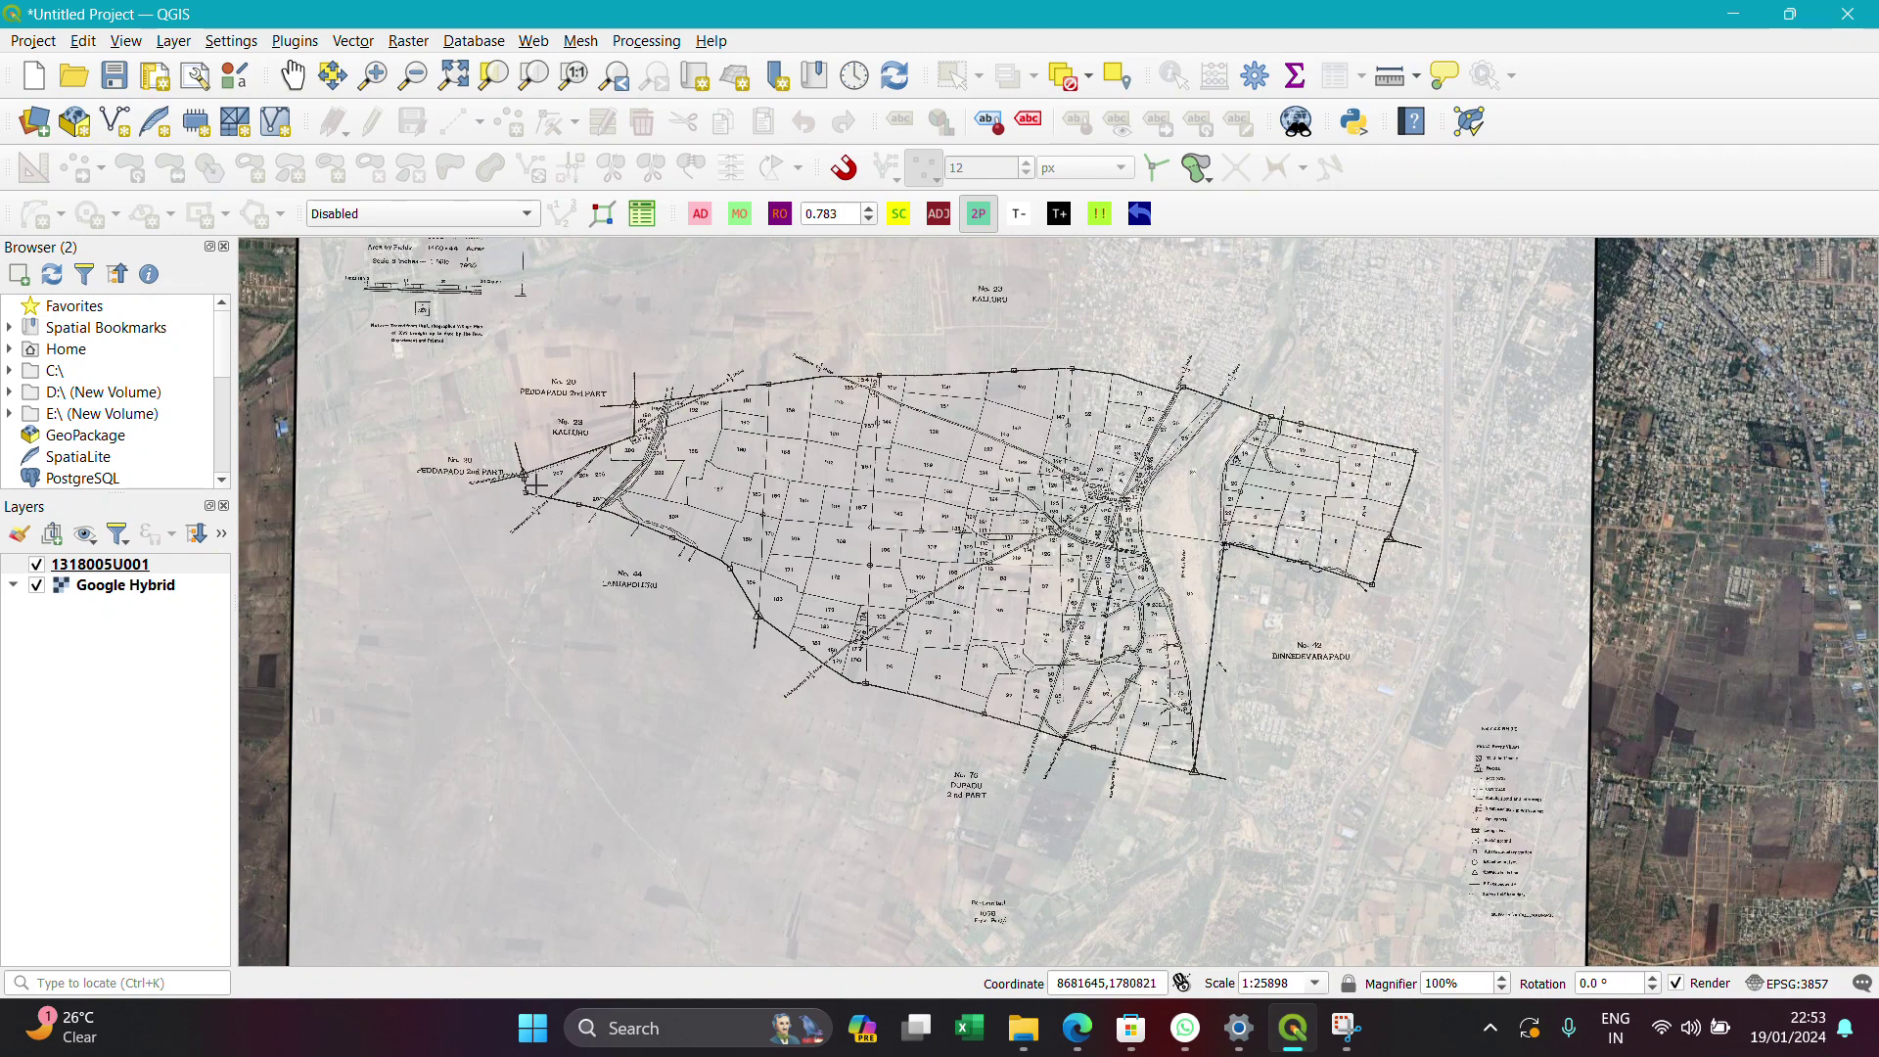
Increase the transparency of the 1318005U001 raster so the satellite imagery shows through at the map's western corner marker
scroll(504, 483, "up", 2)
scroll(568, 508, "up", 4)
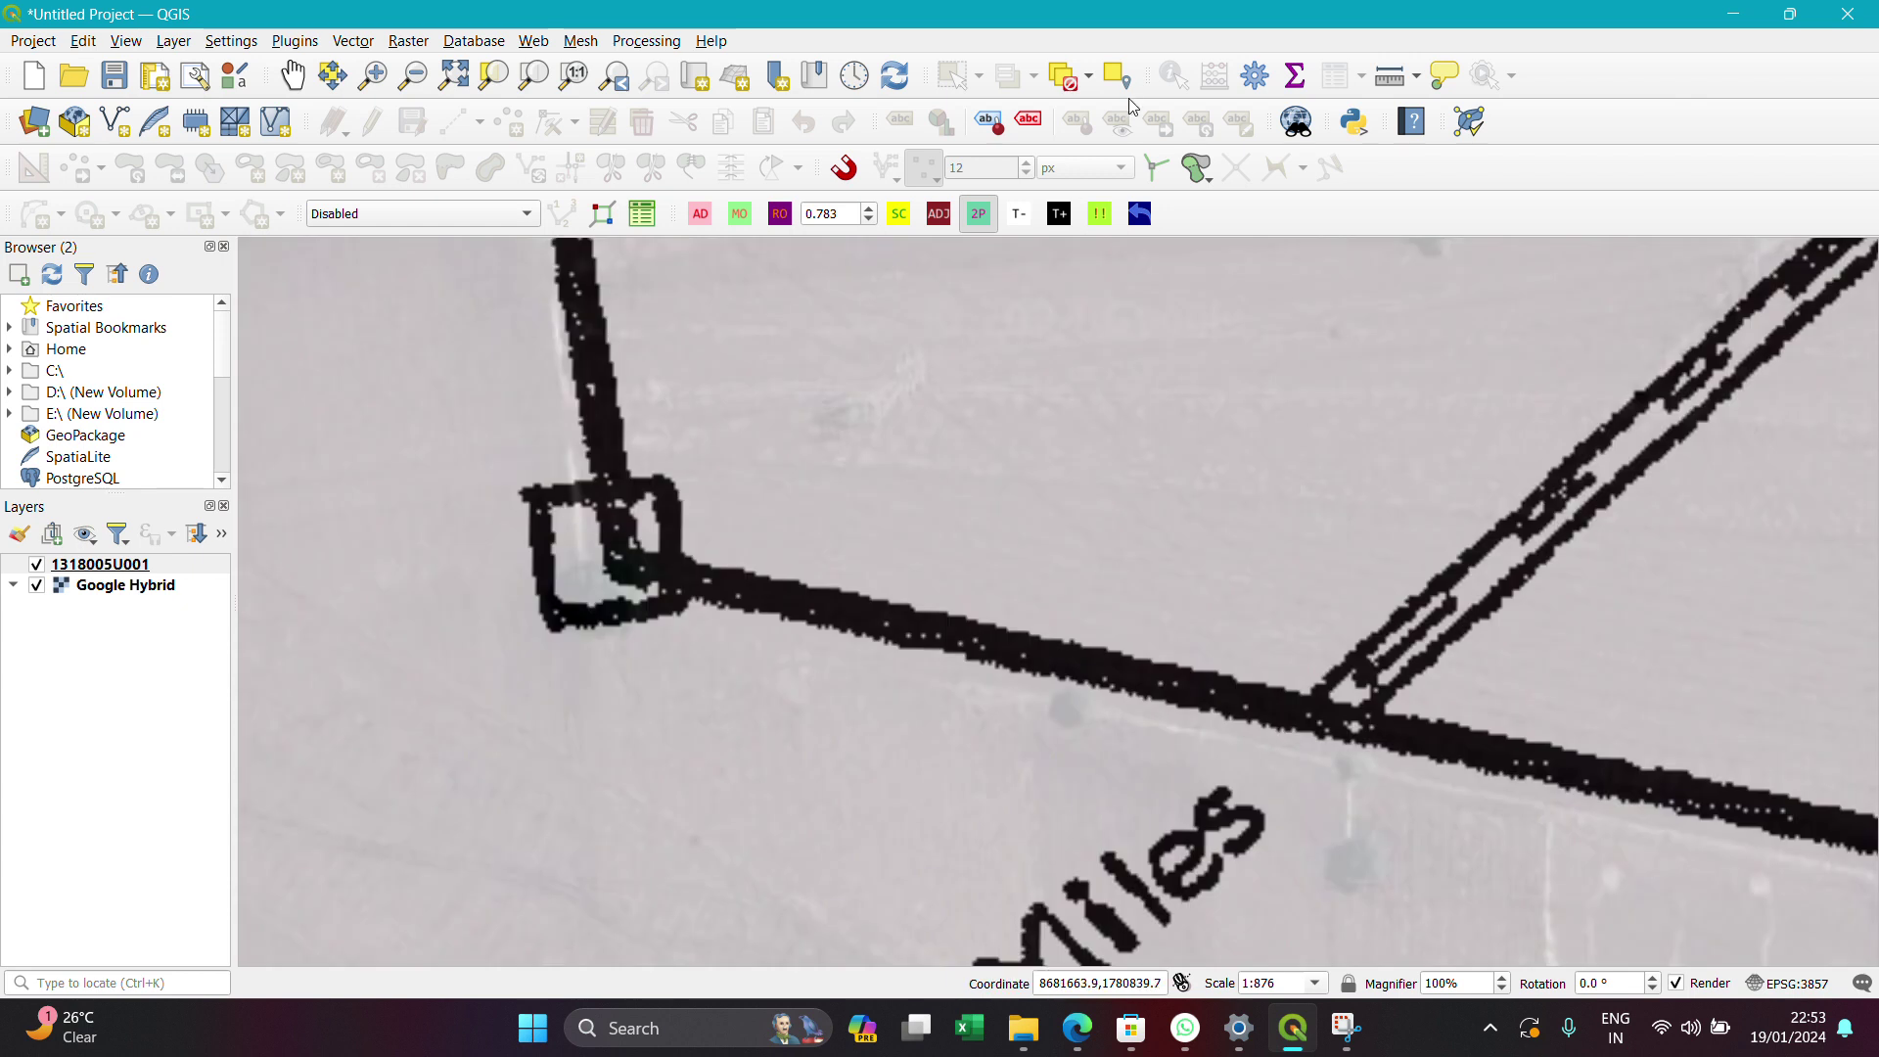
left_click(1023, 219)
left_click(1067, 231)
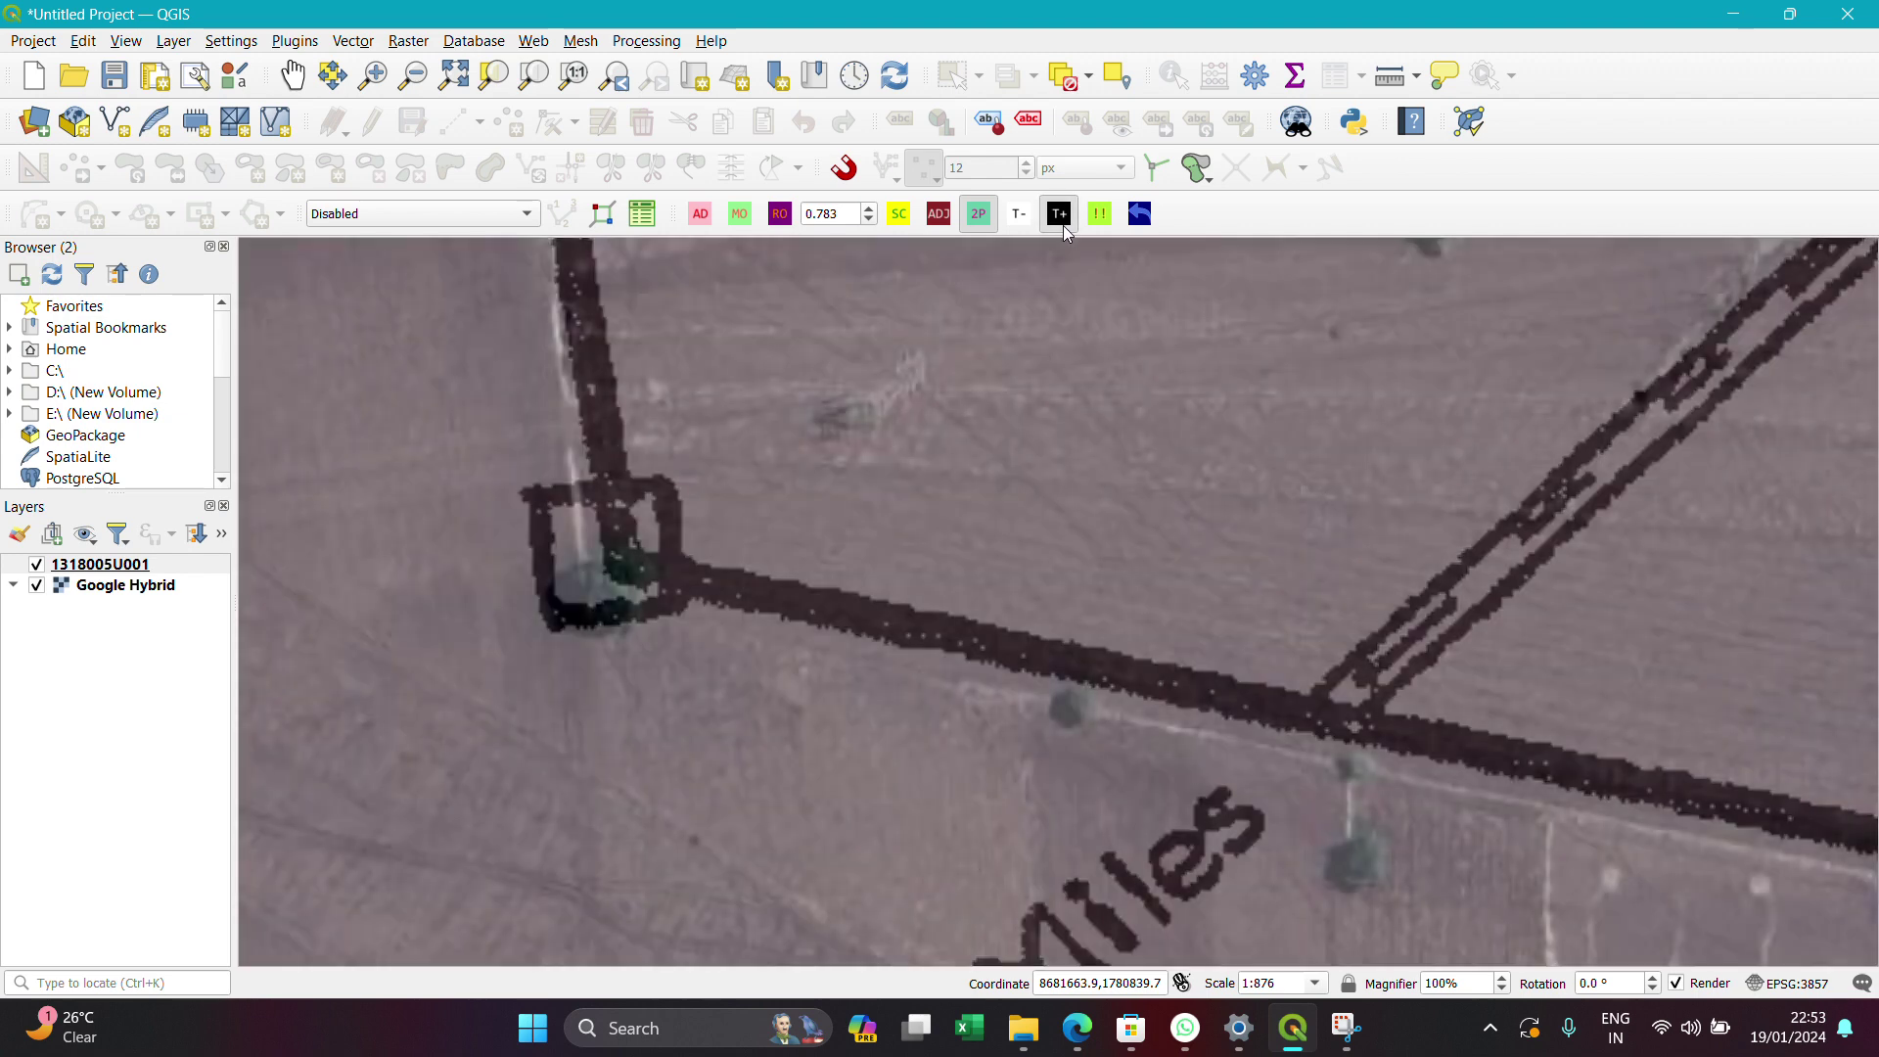
left_click(1063, 225)
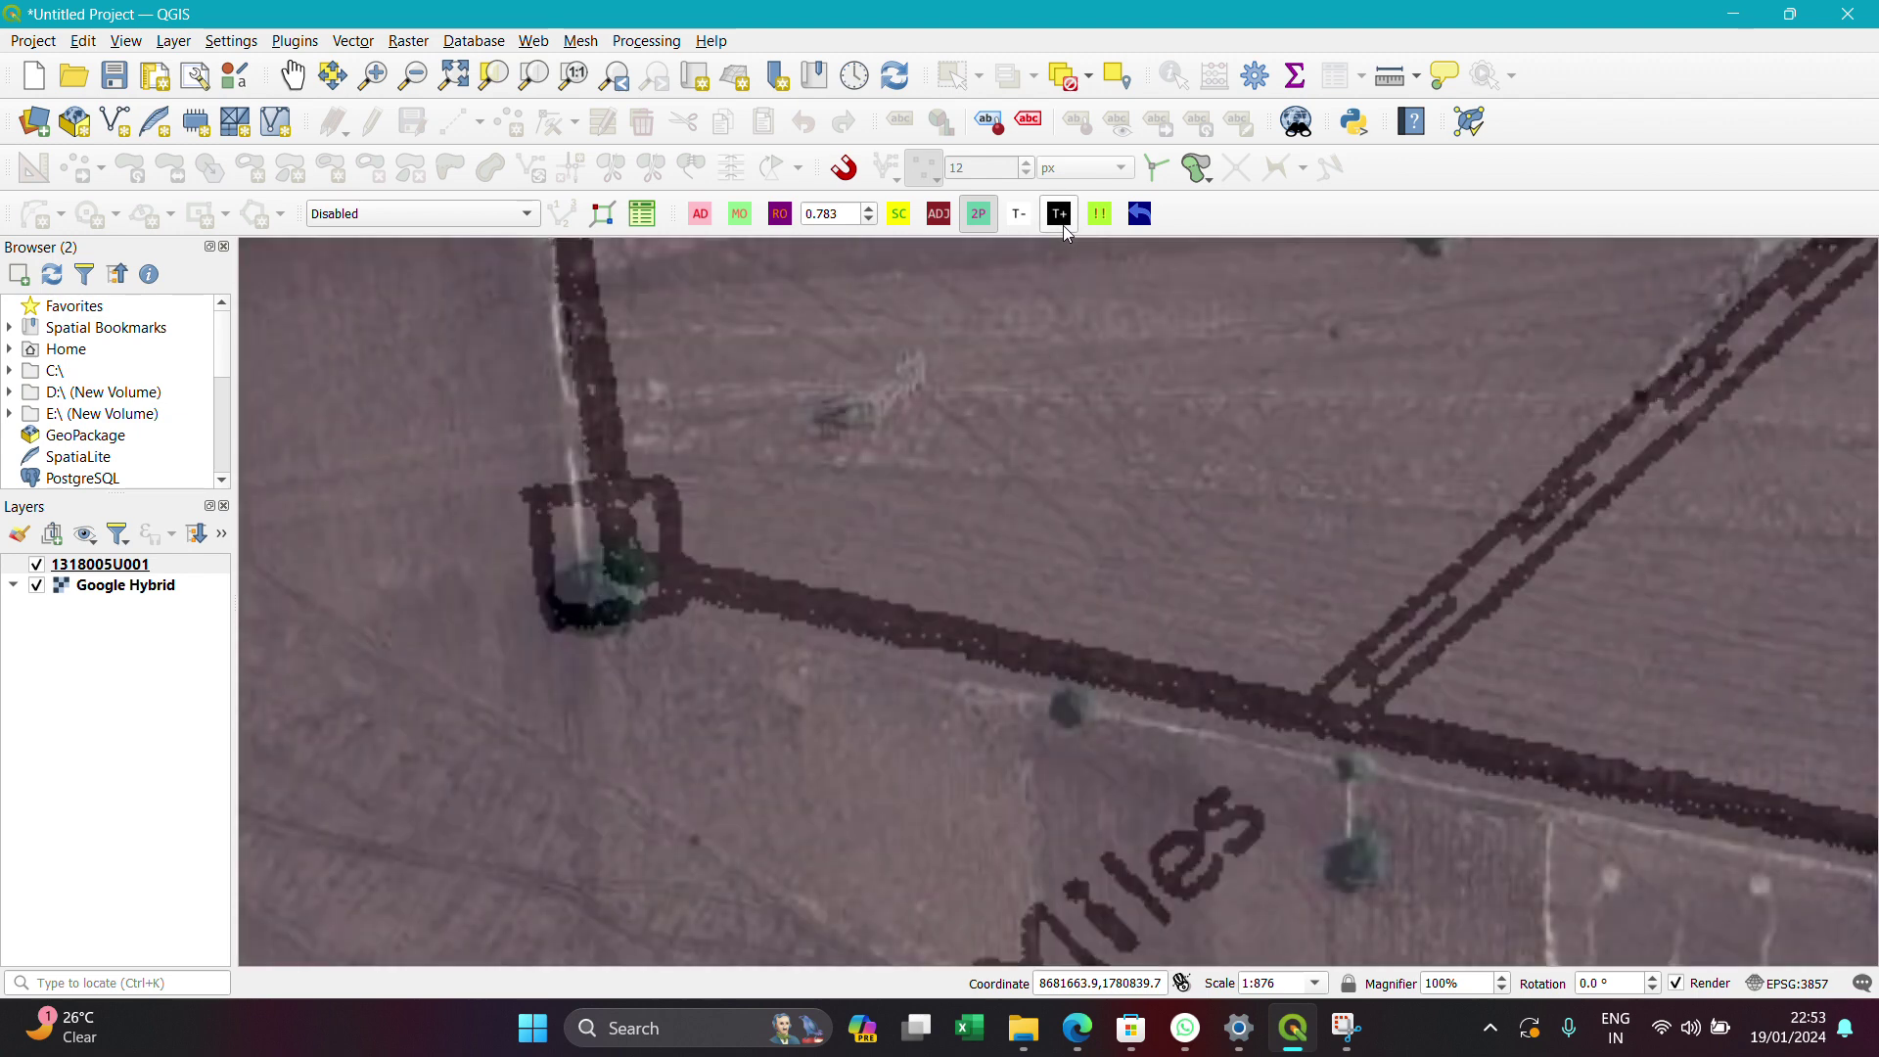
Refine the two-point fit by placing the western corner marker on the tree at the field corner and shifting the eastern triangle marker slightly north
left_click(630, 563)
left_click_drag(630, 563, 599, 588)
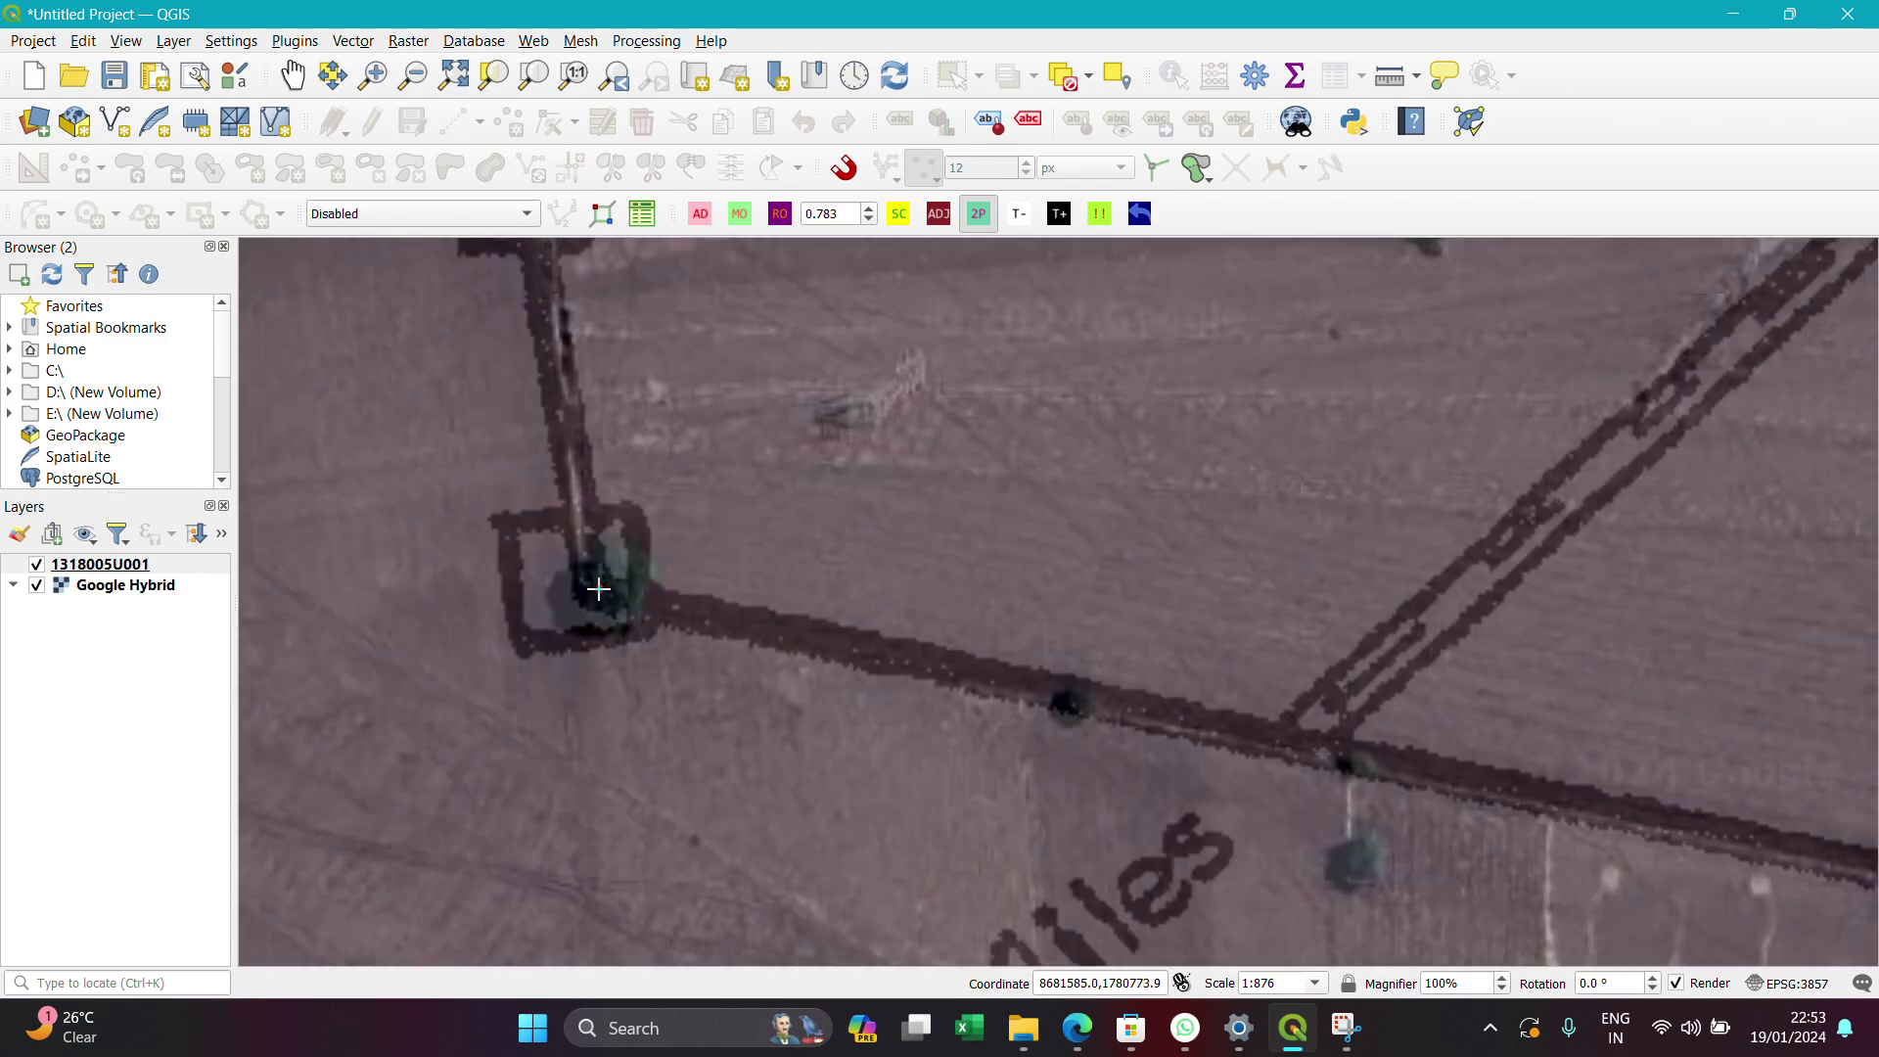
scroll(402, 472, "down", 4)
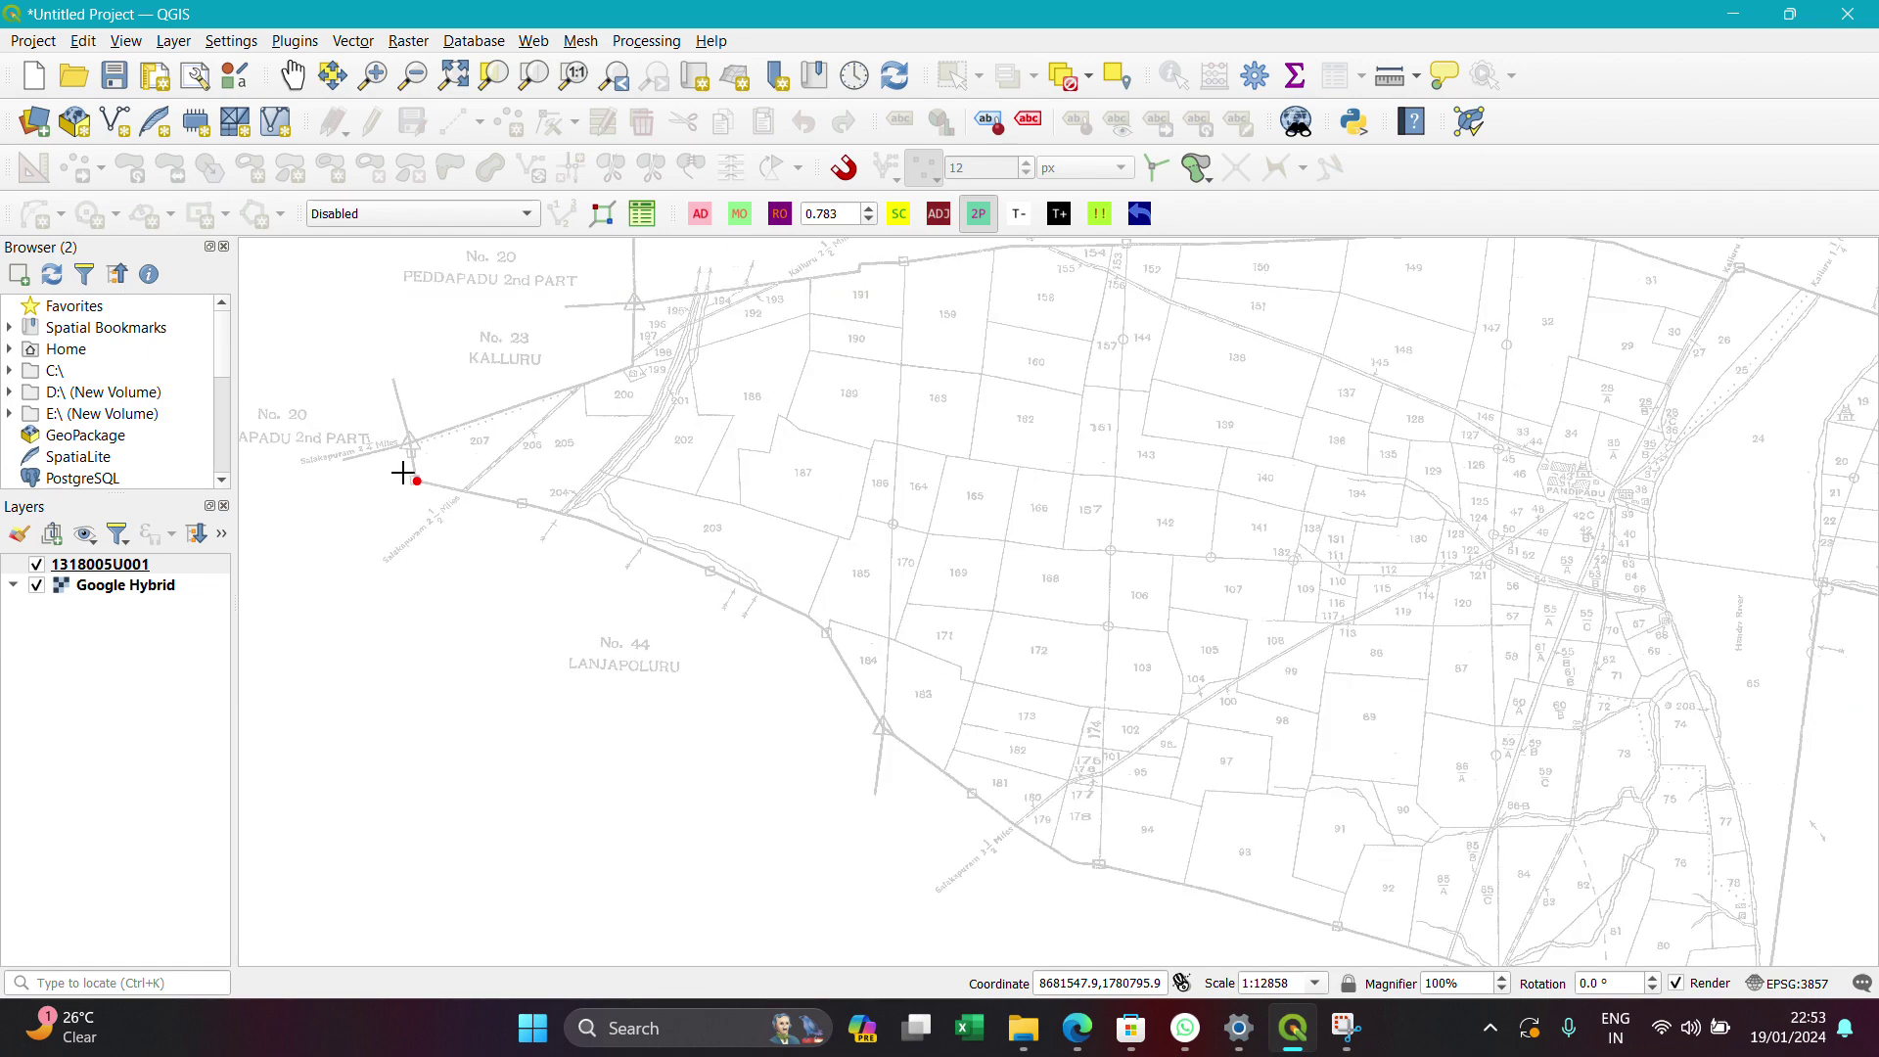
scroll(700, 690, "down", 2)
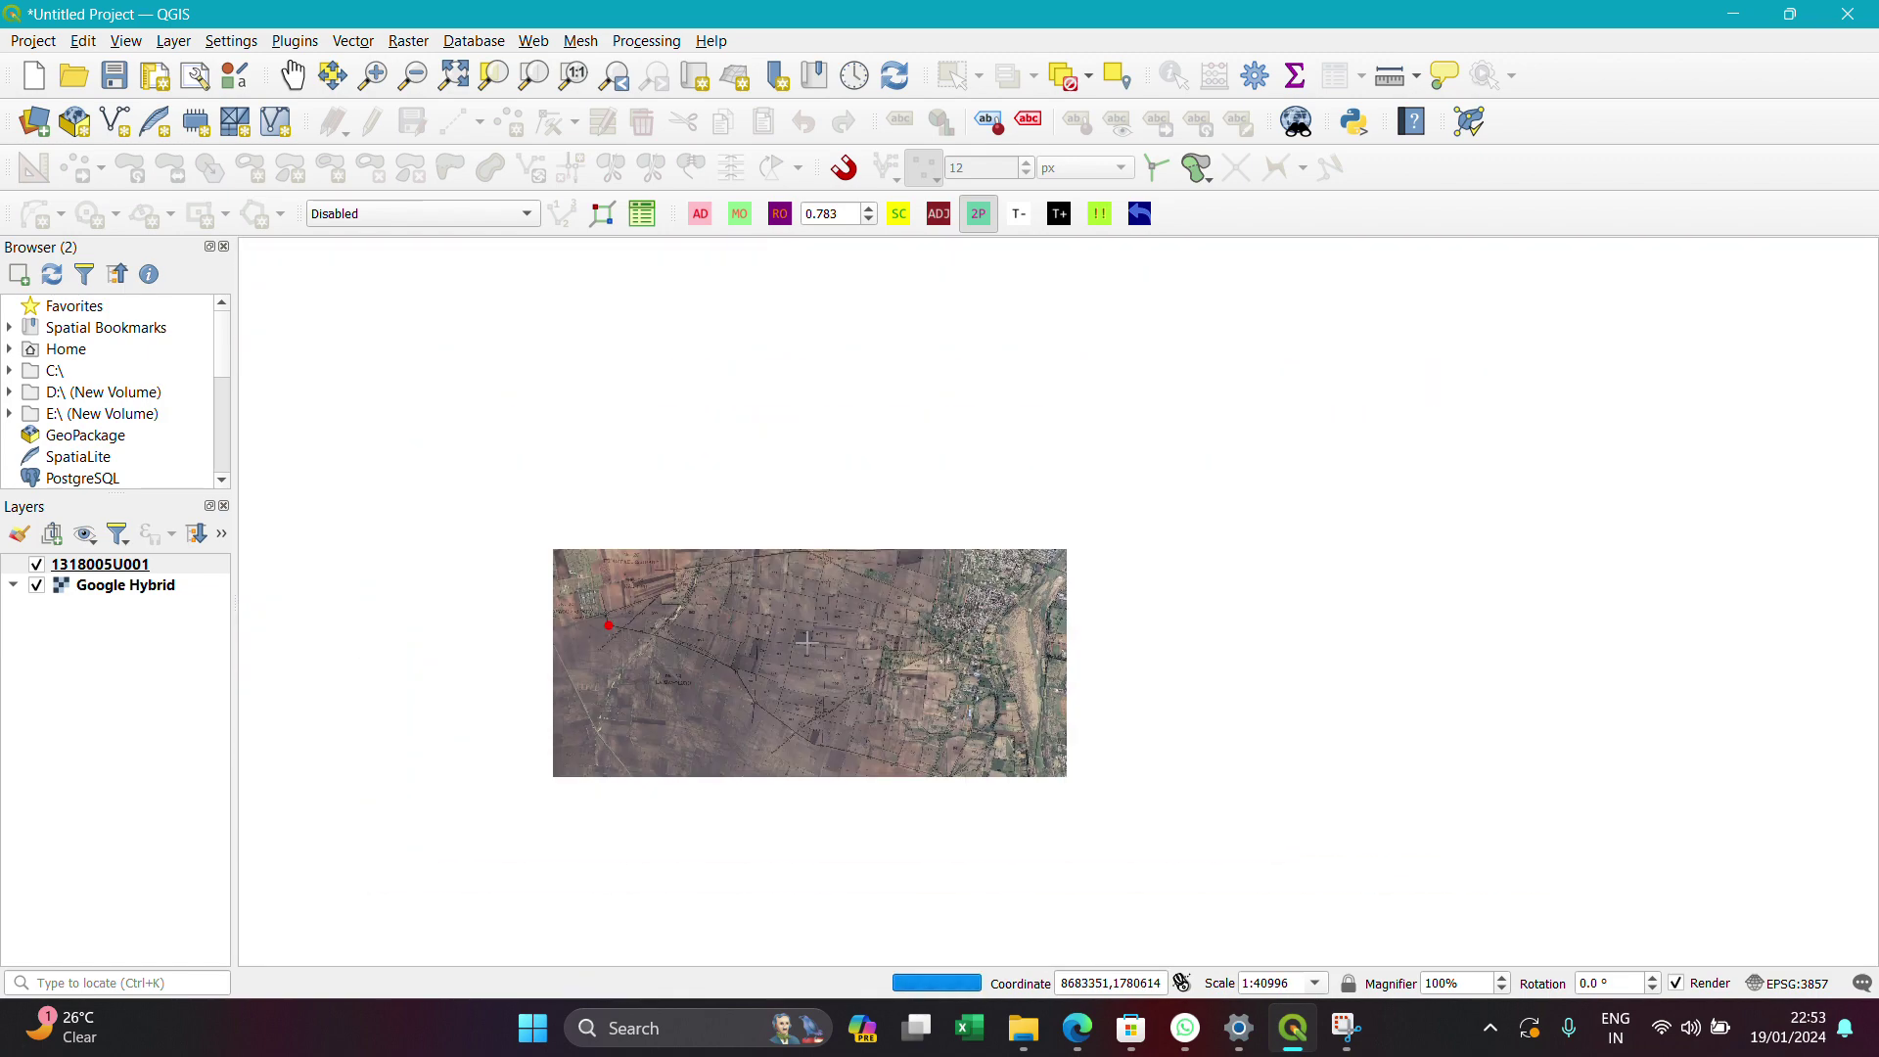
scroll(1123, 697, "up", 3)
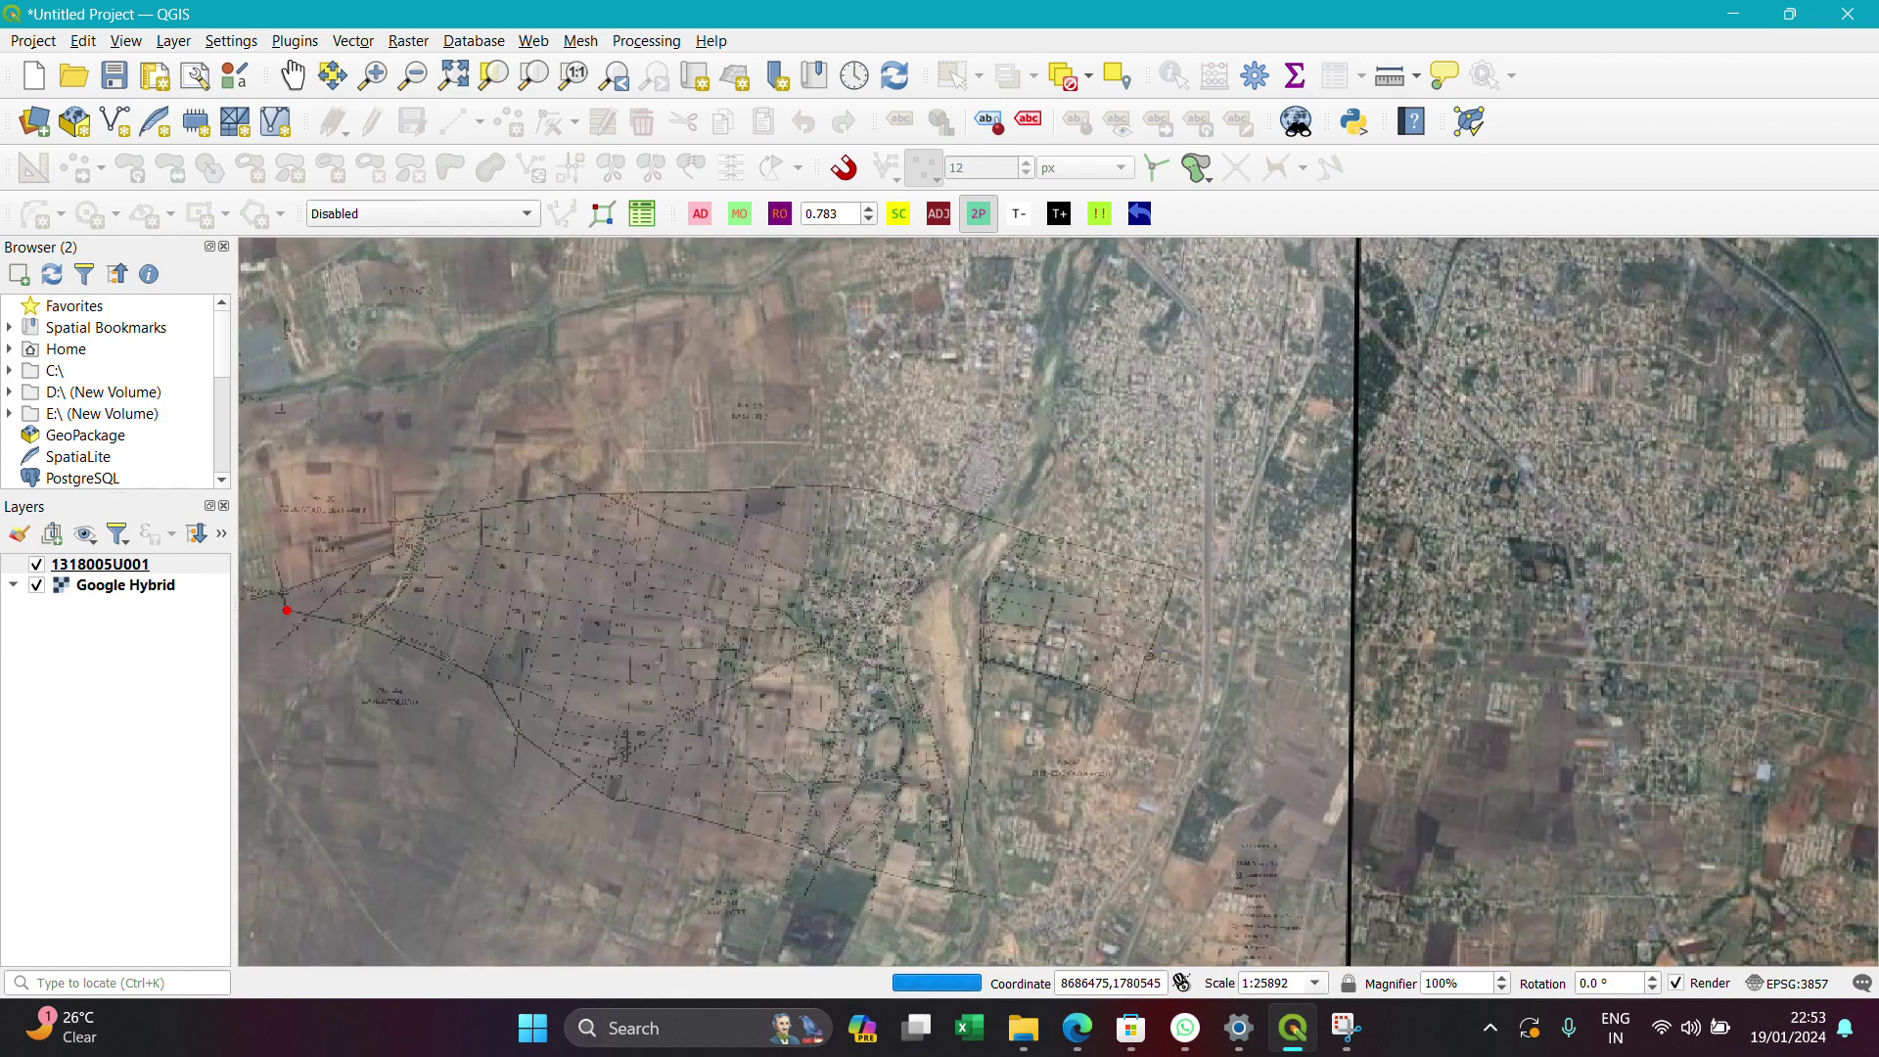
scroll(1123, 697, "up", 3)
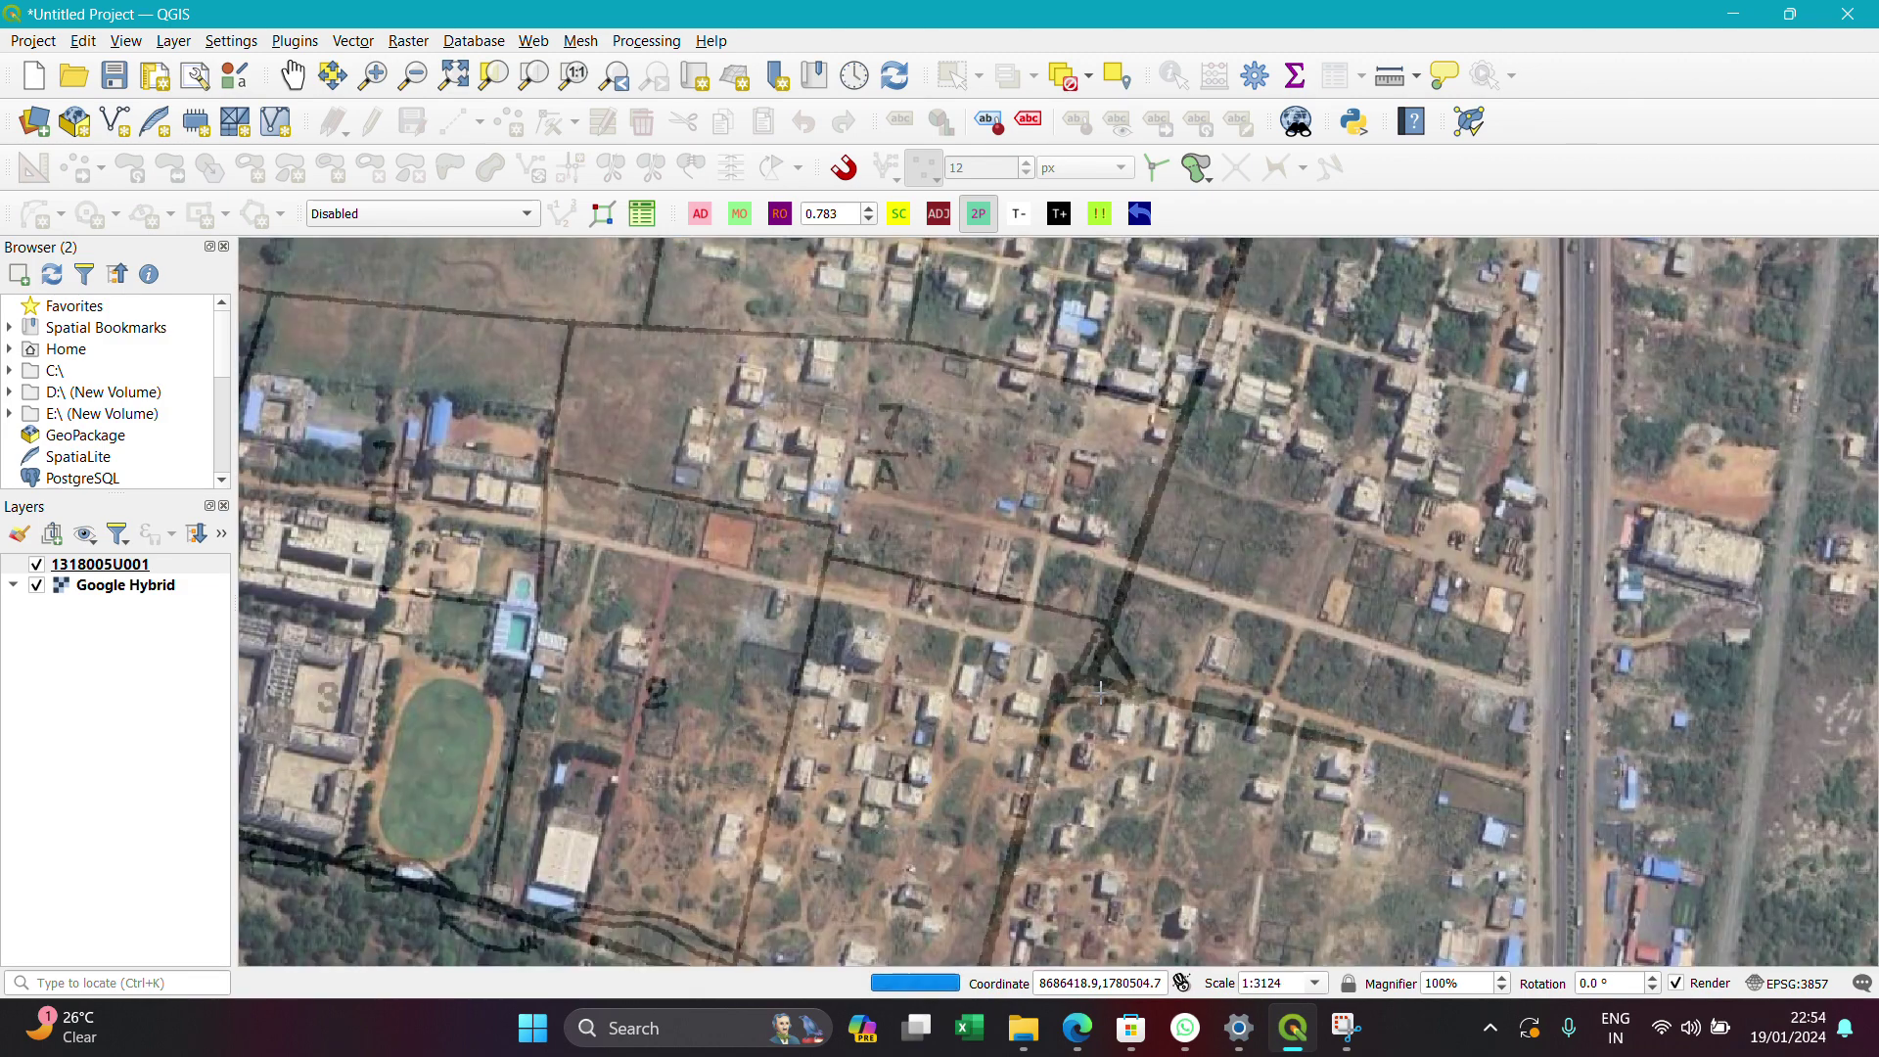
left_click_drag(1065, 636, 1047, 563)
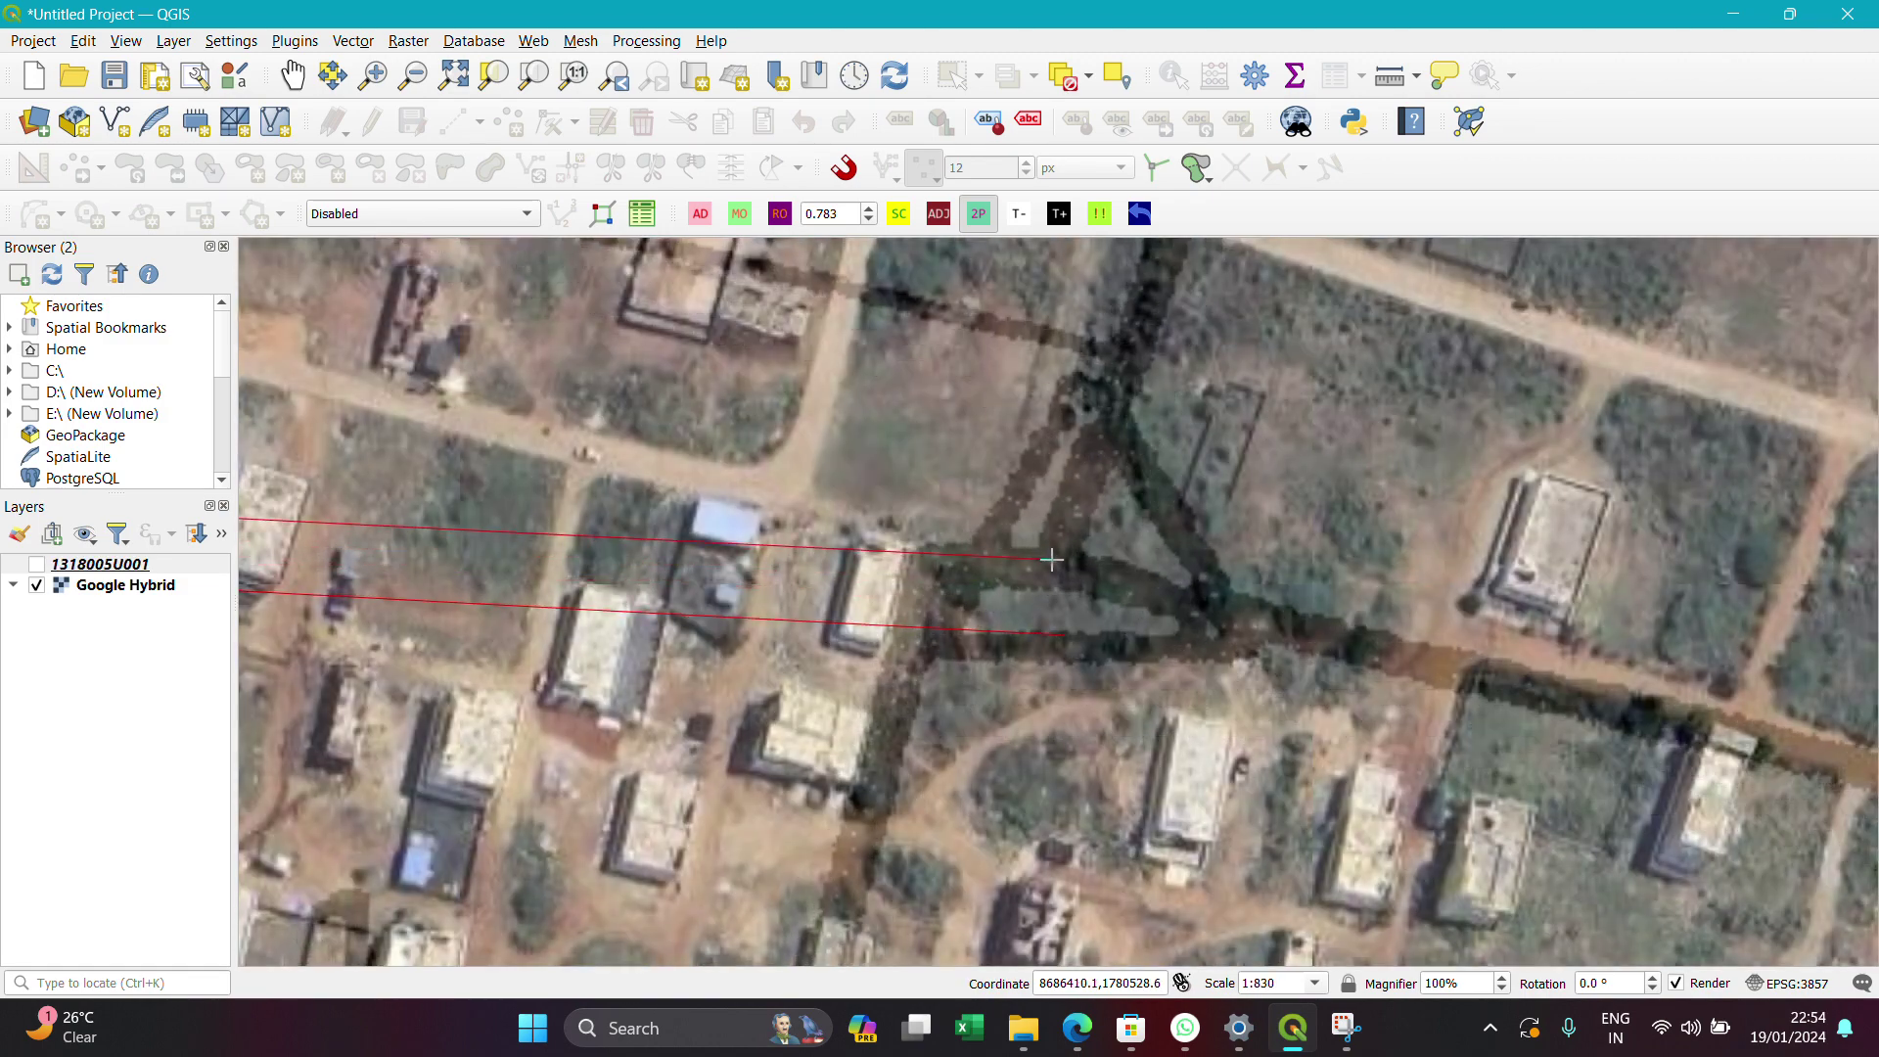
Reset the first reference point at the western corner marker and align the southwest corner of plot 149 with the field corner in the imagery
scroll(1049, 562, "down", 4)
scroll(1050, 560, "down", 4)
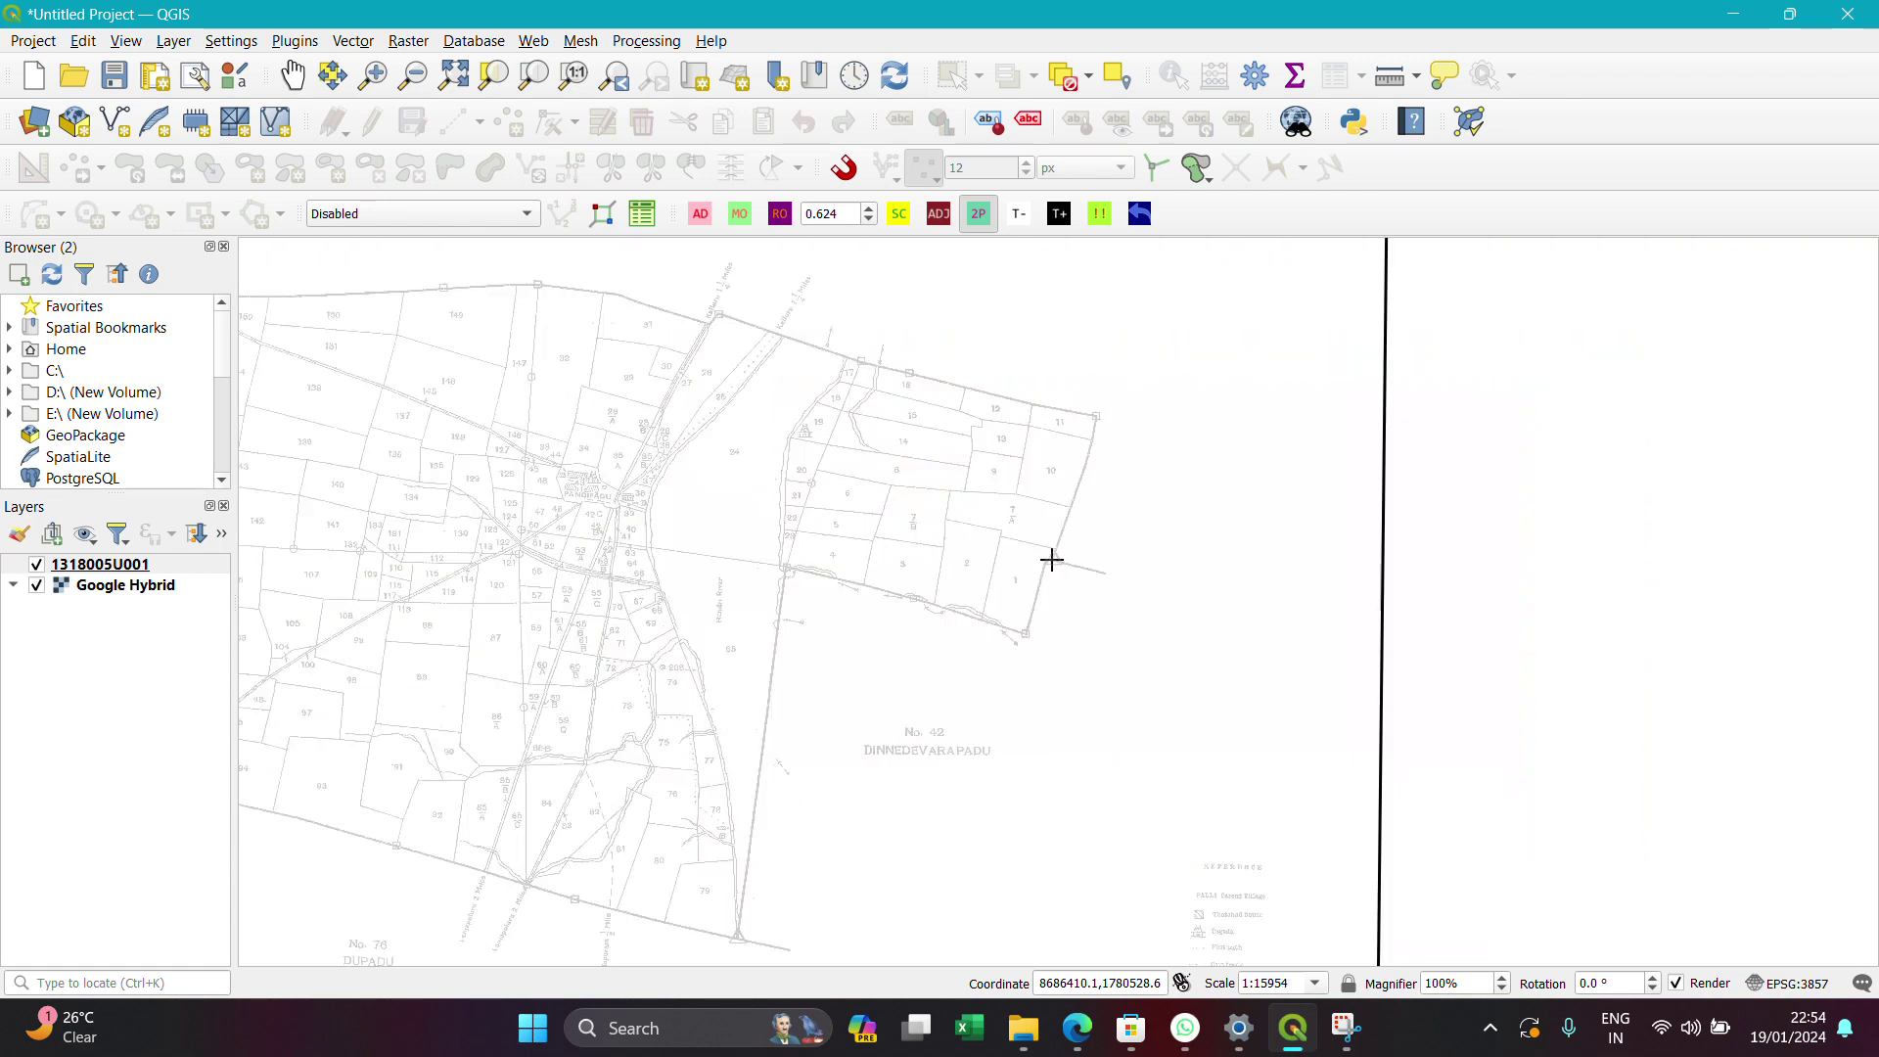
scroll(848, 542, "up", 6)
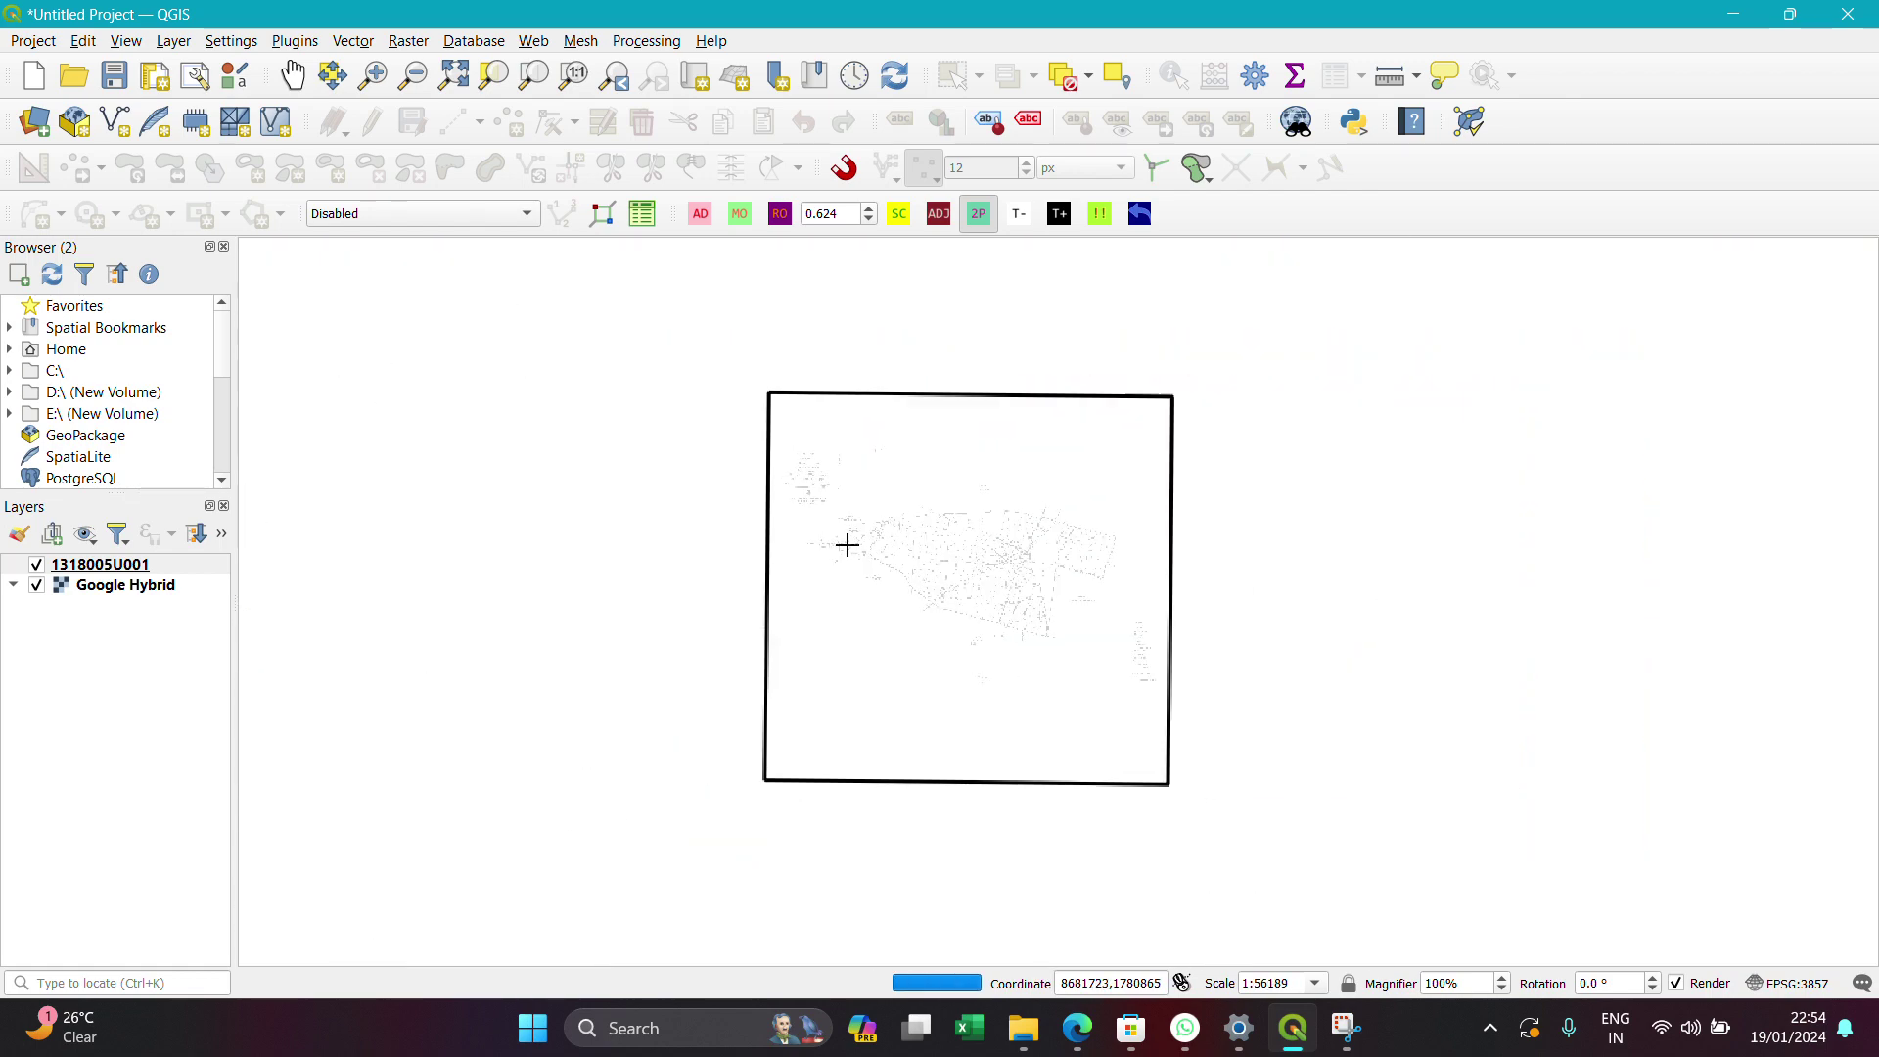
scroll(832, 593, "up", 4)
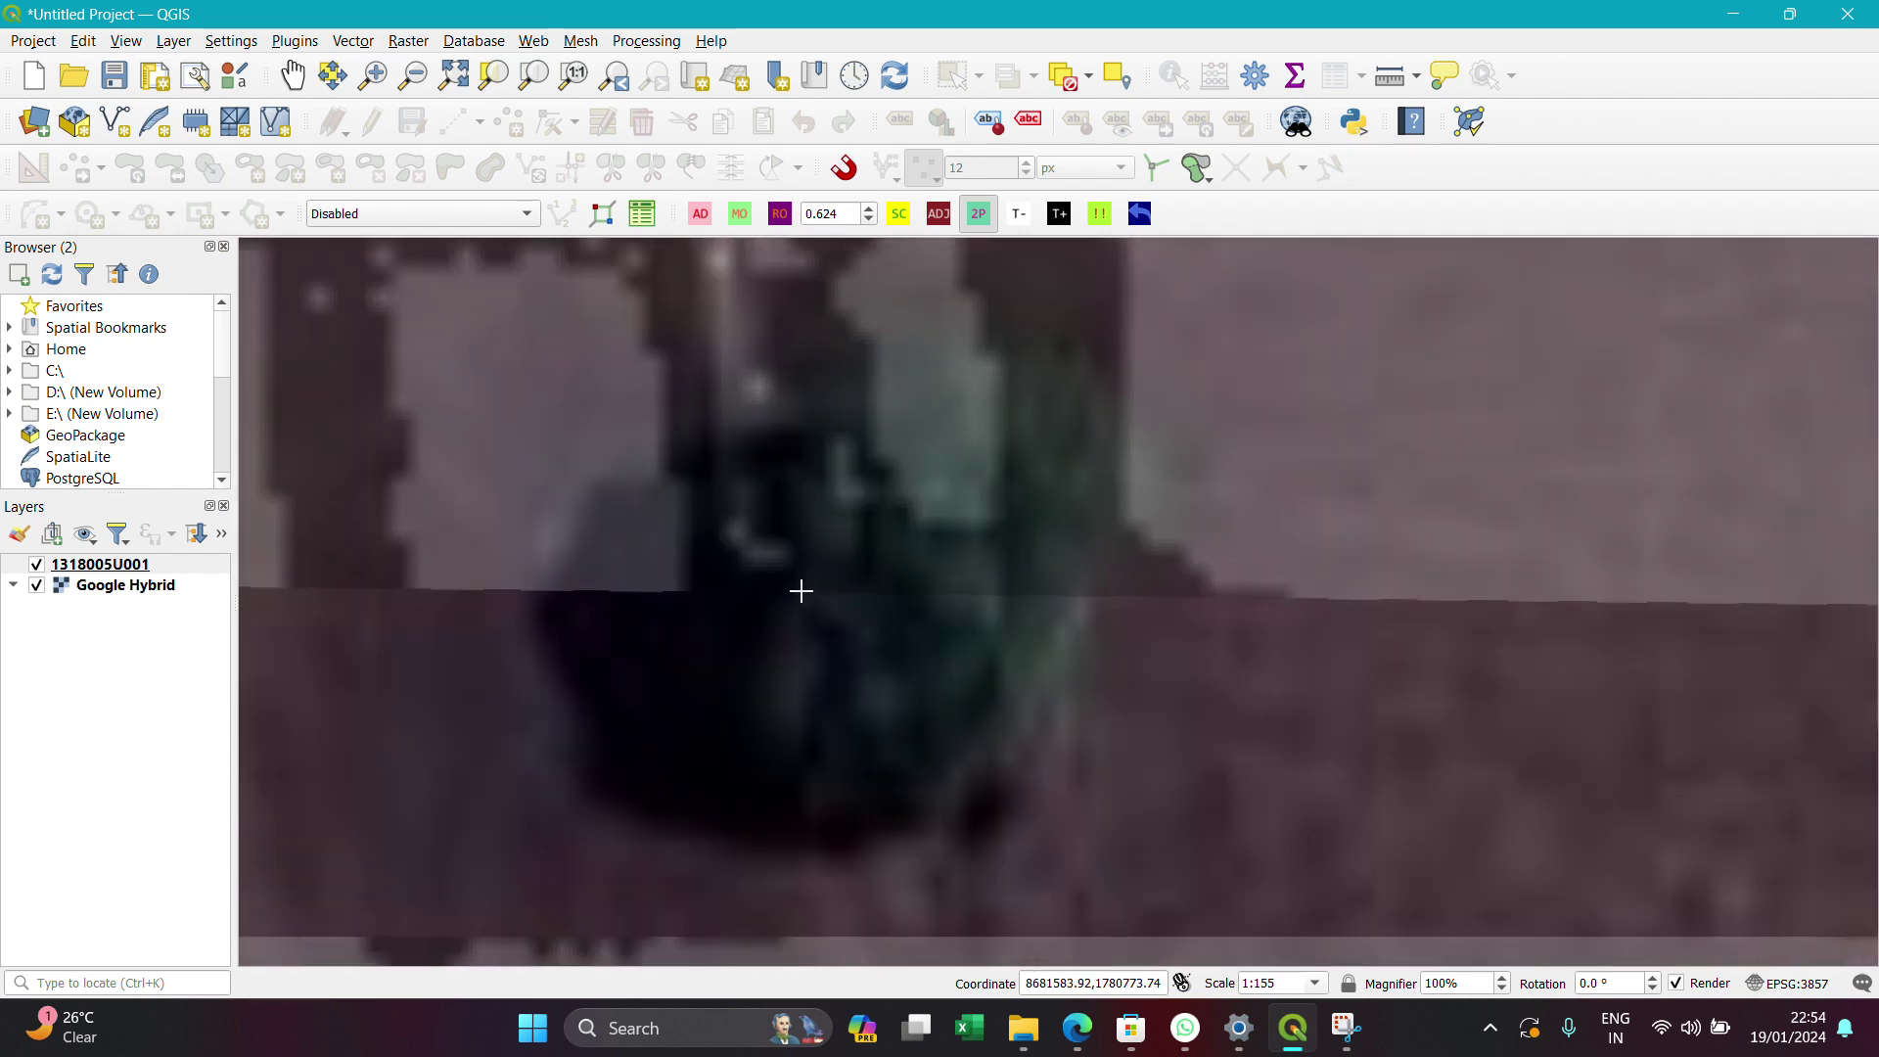
scroll(800, 591, "down", 1)
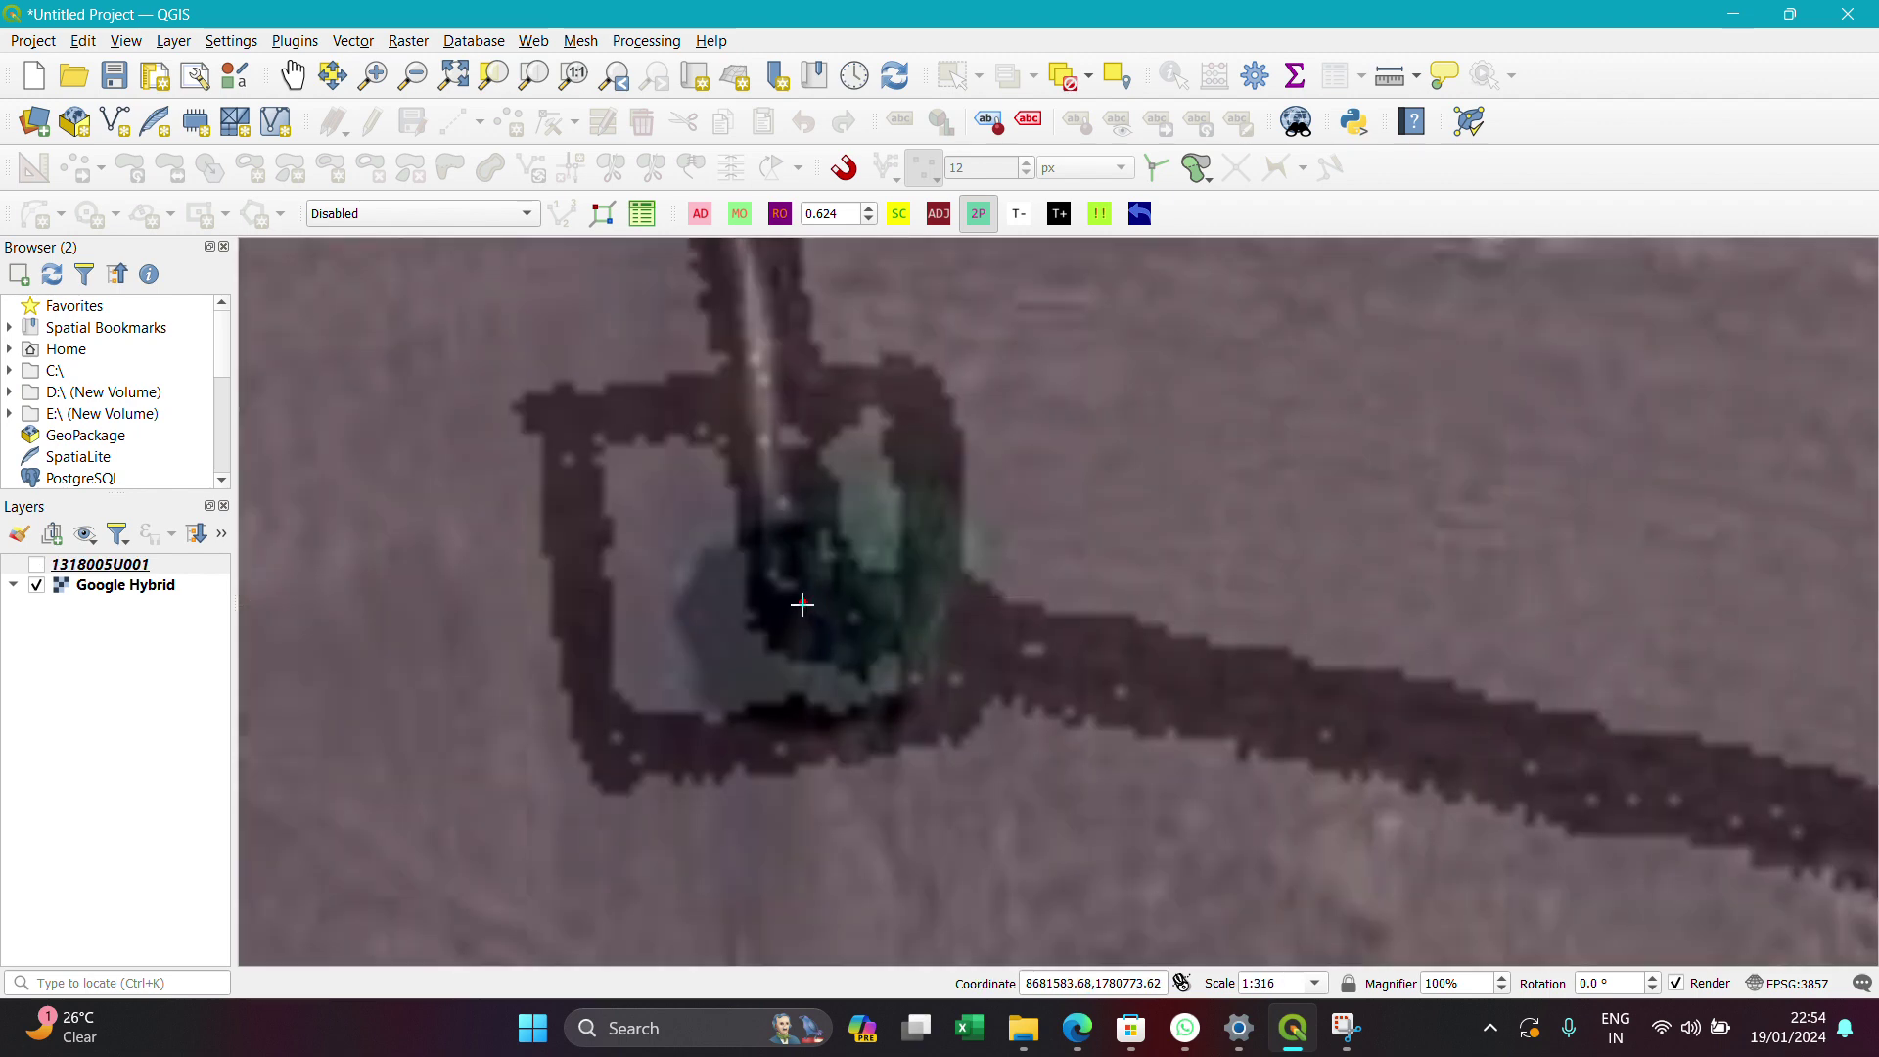
left_click(799, 616)
scroll(720, 638, "down", 6)
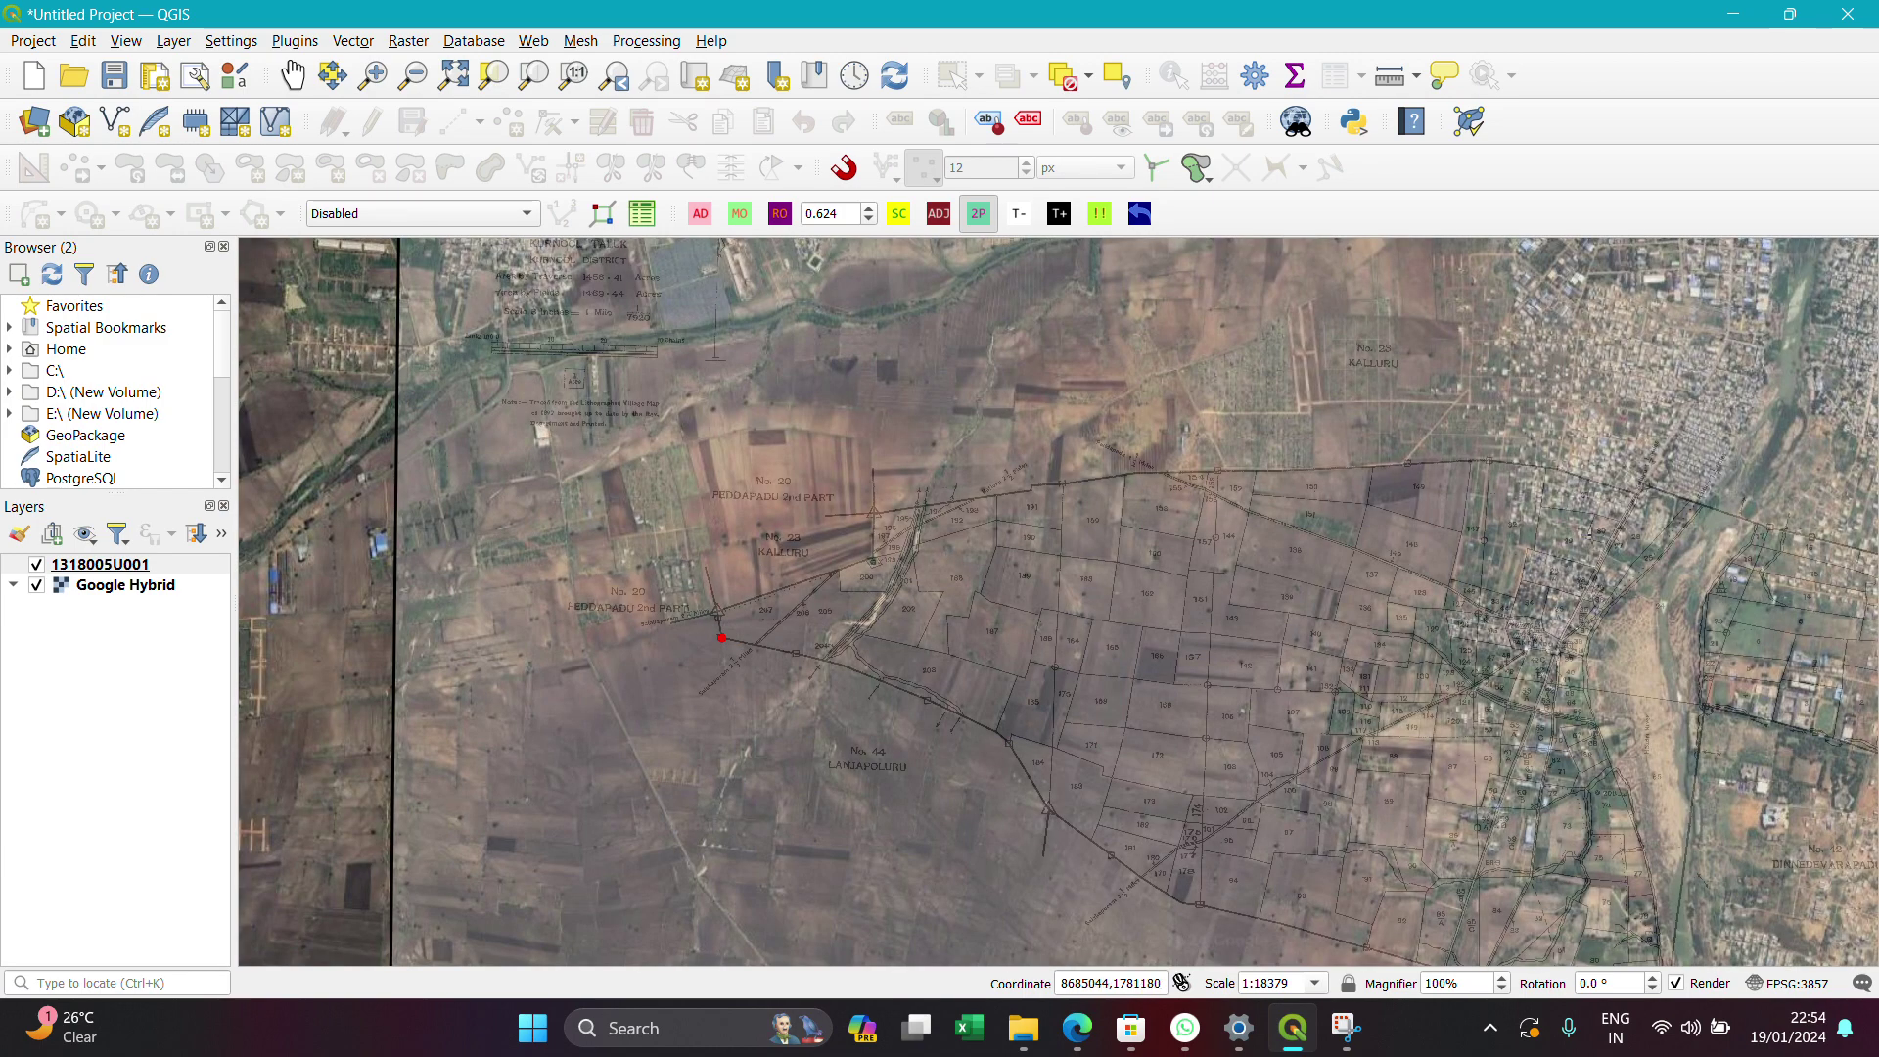
scroll(1438, 490, "up", 3)
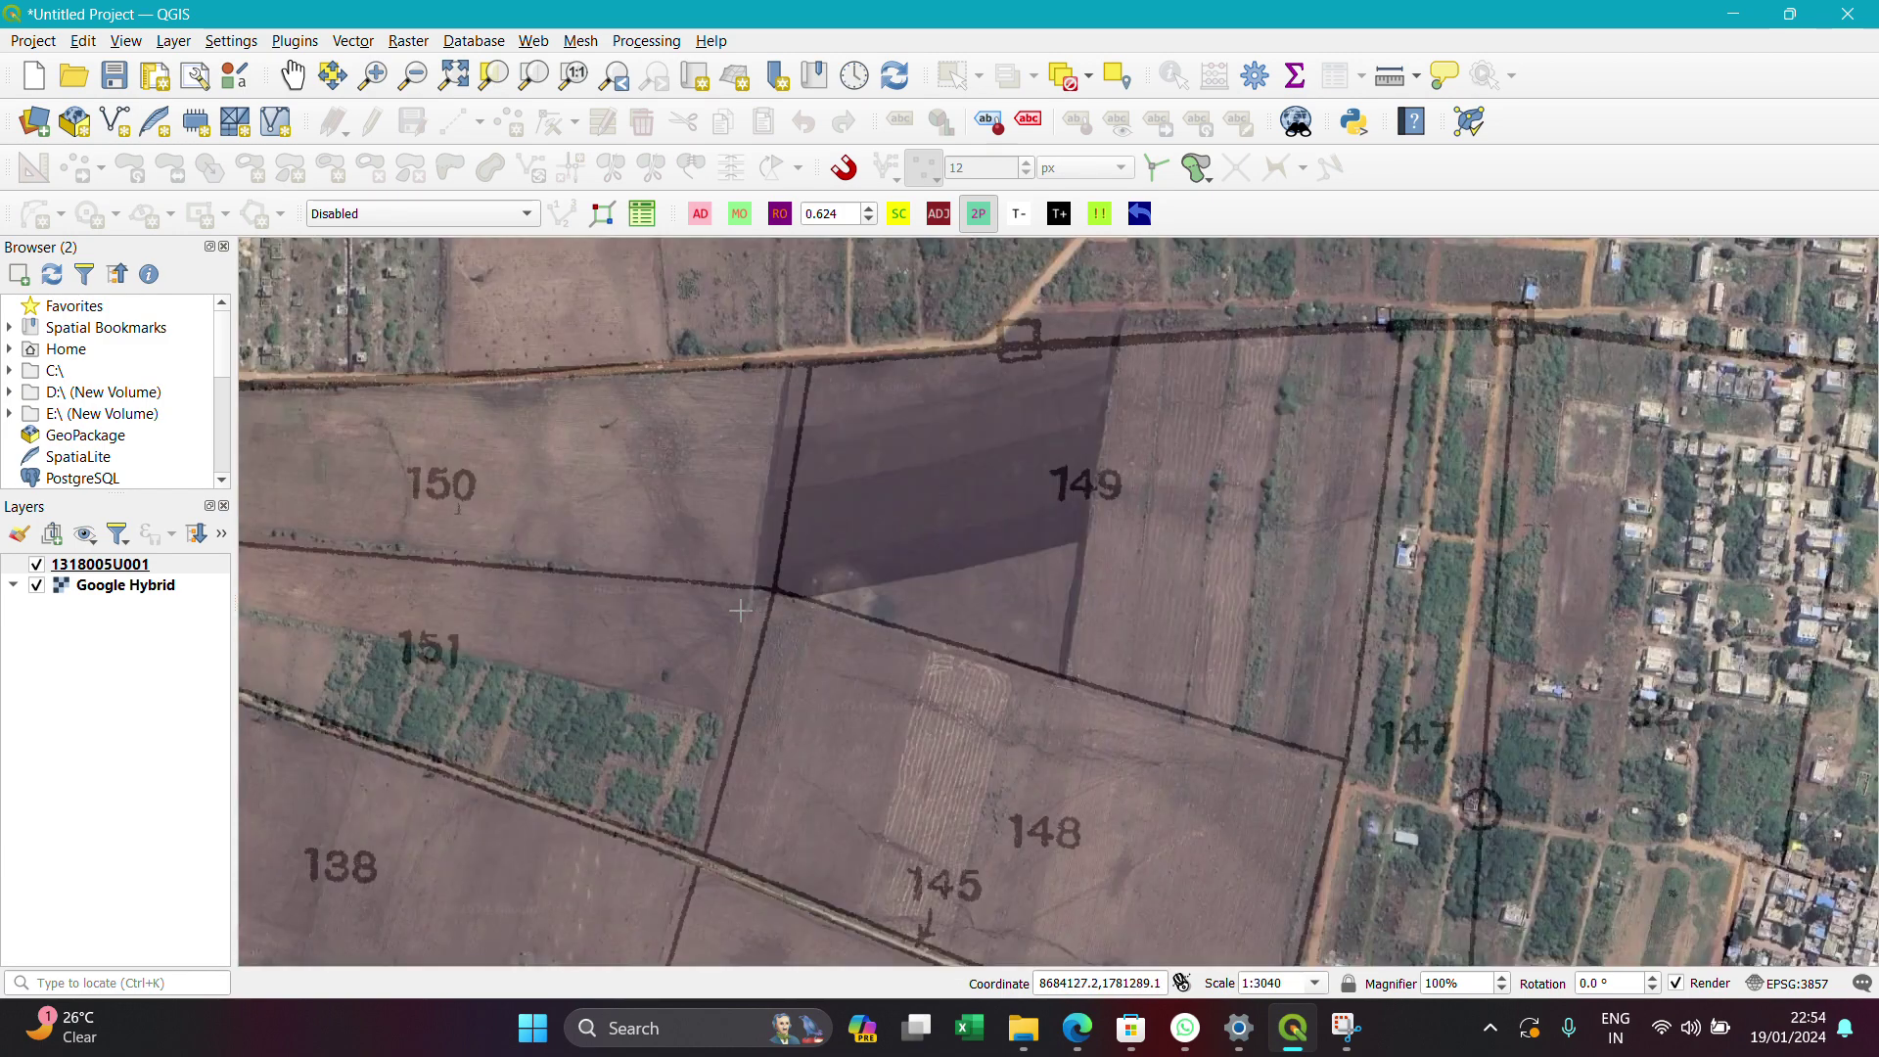
scroll(740, 611, "up", 1)
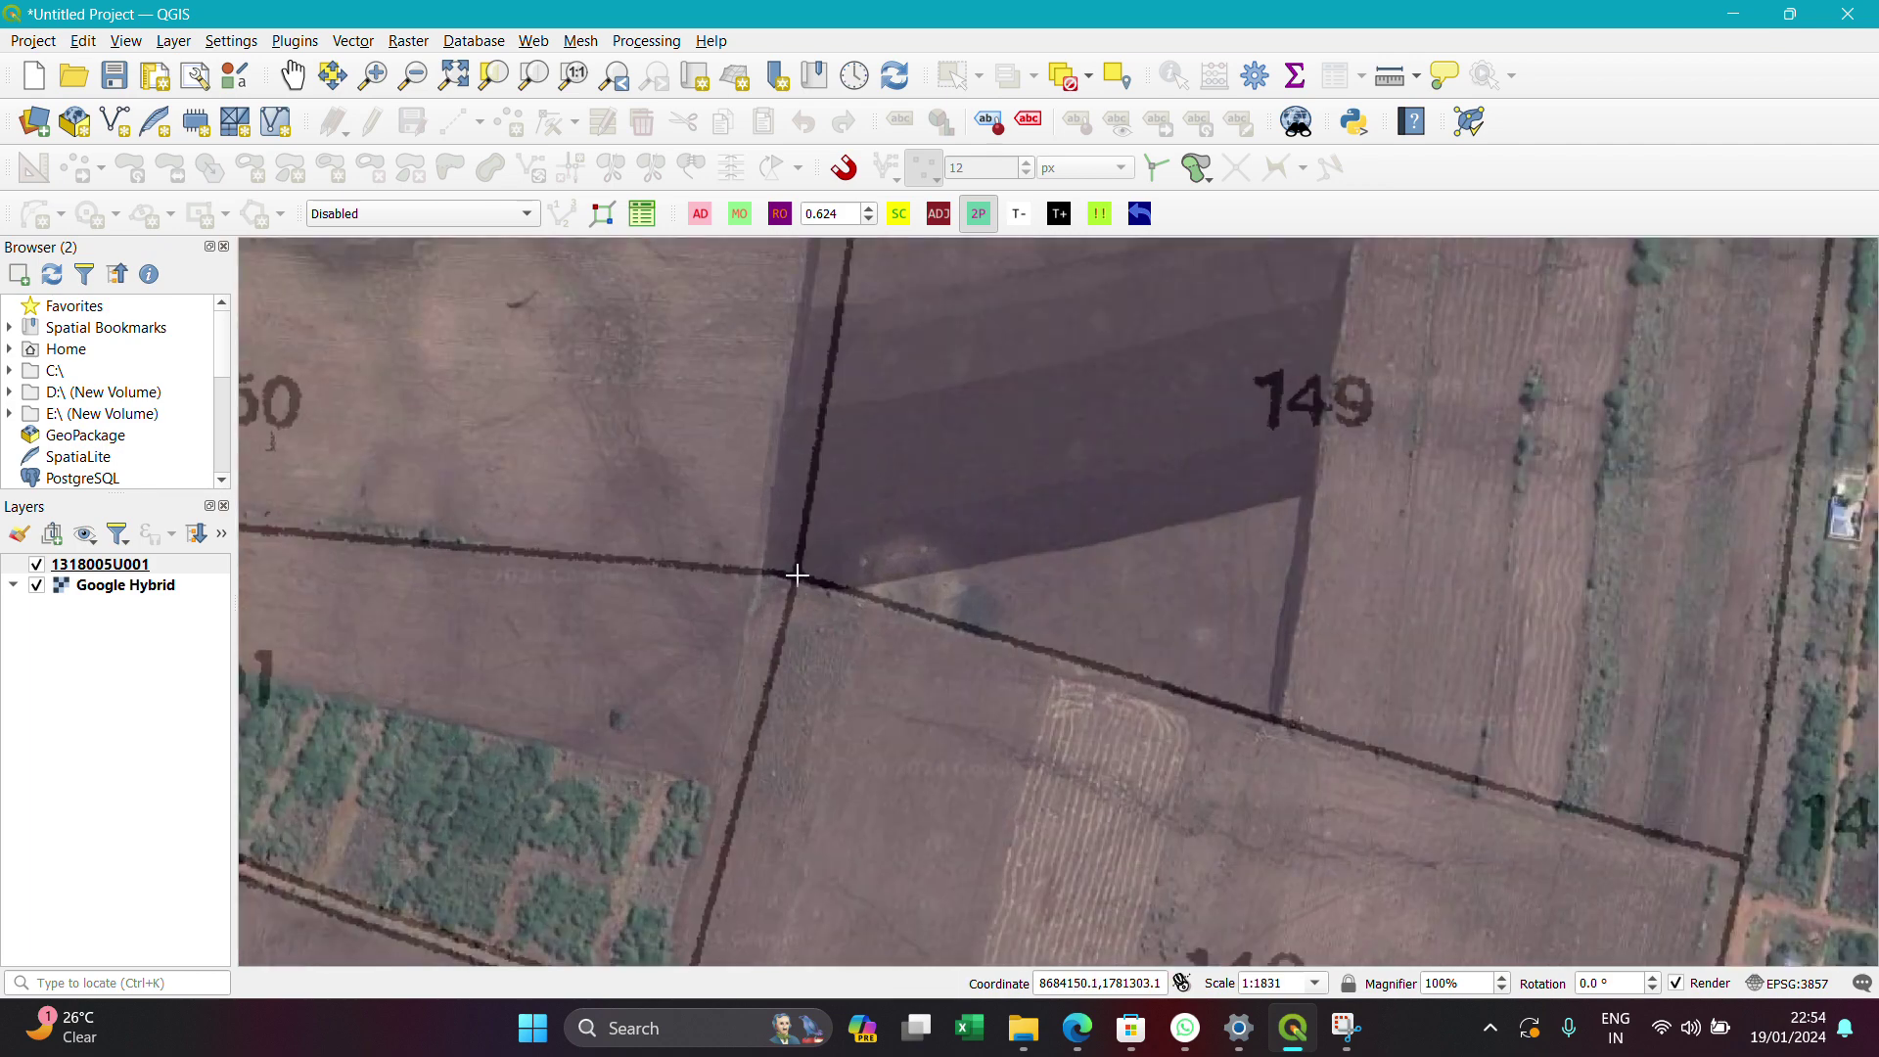
scroll(812, 592, "down", 1)
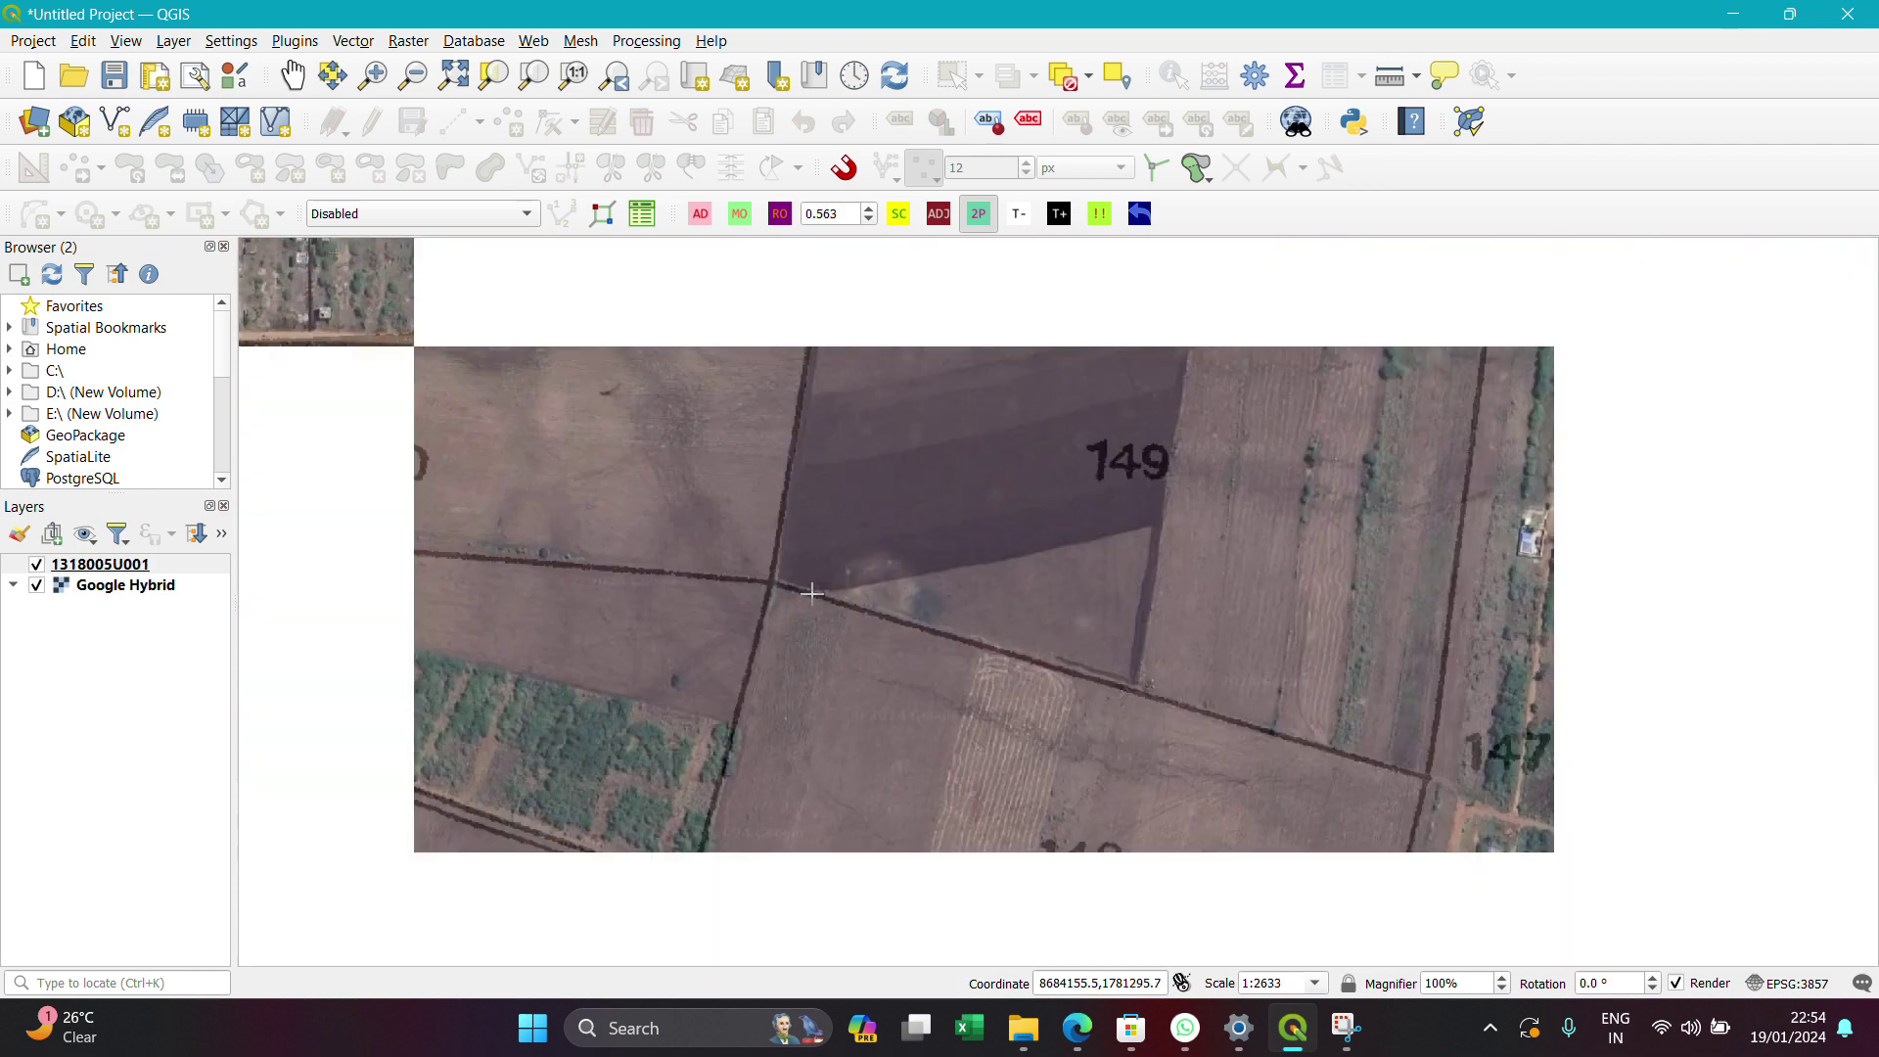
scroll(811, 592, "down", 2)
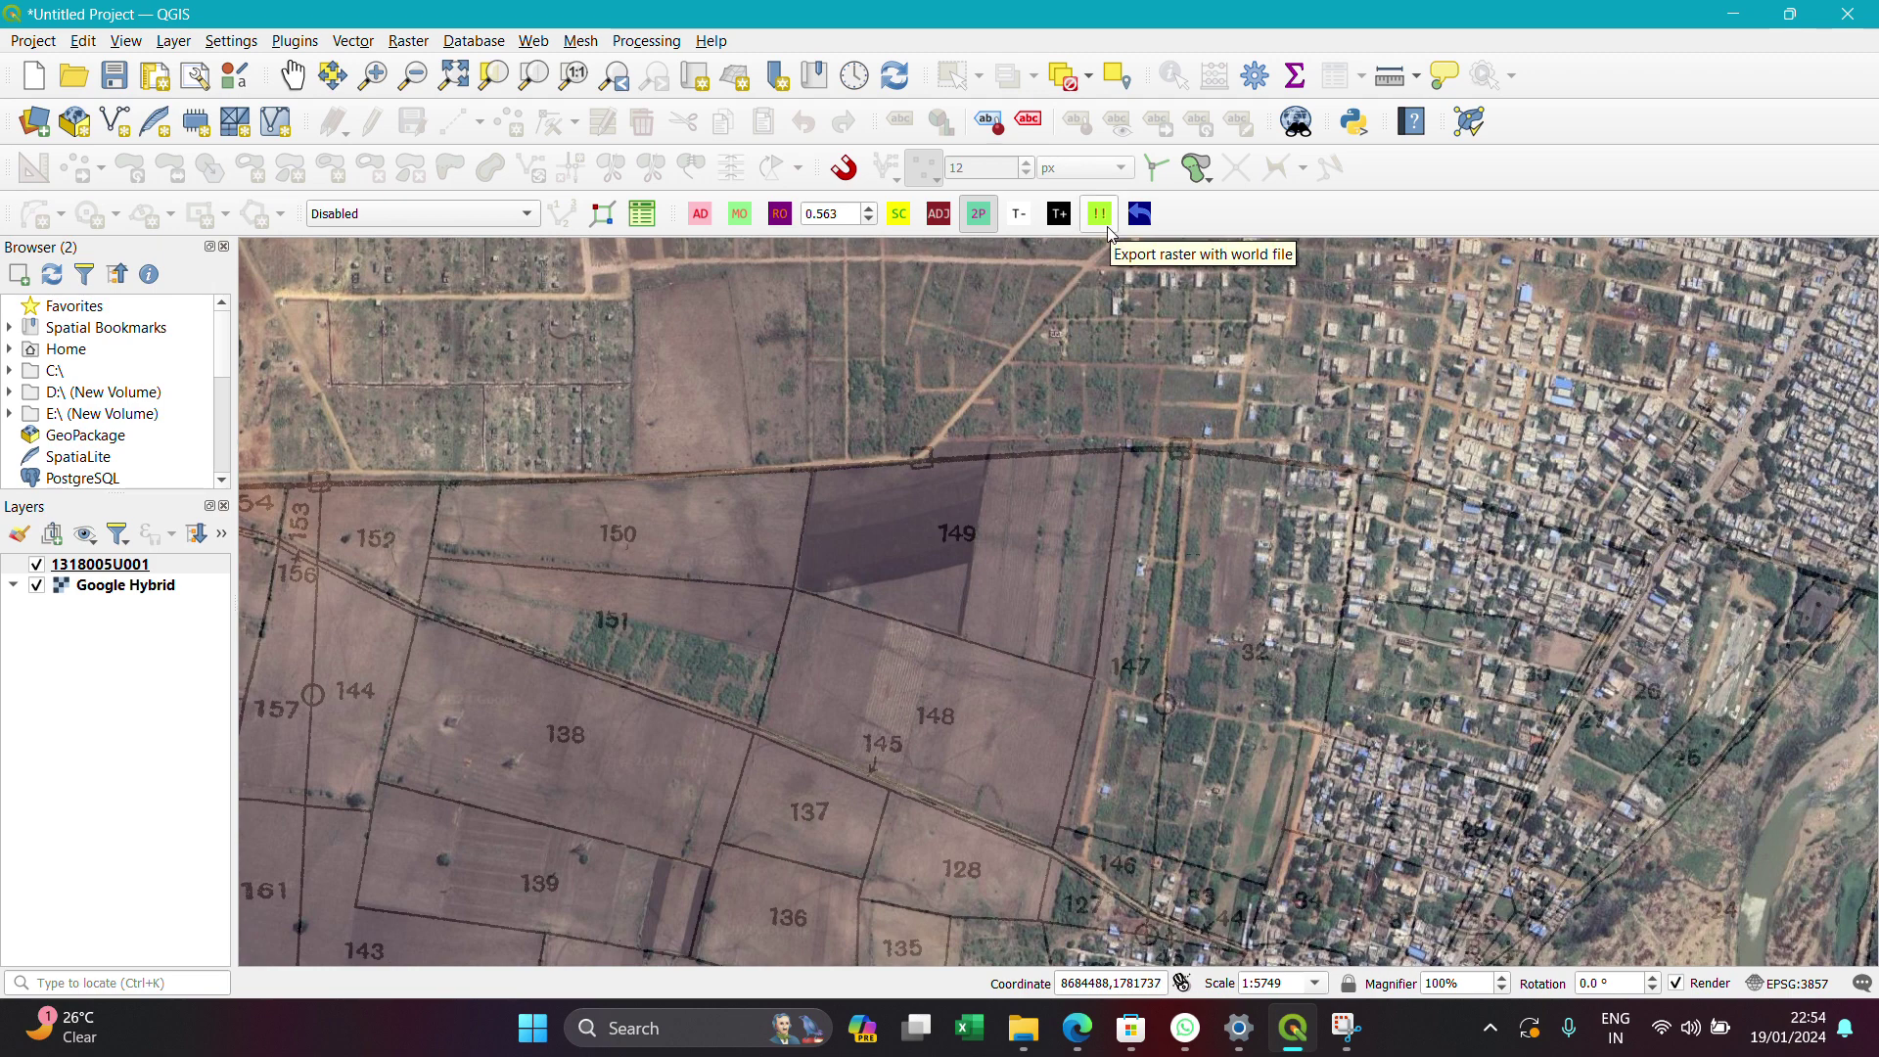
Move the whole raster slightly north-east to match the road along the northern boundary of plot 149
left_click(748, 225)
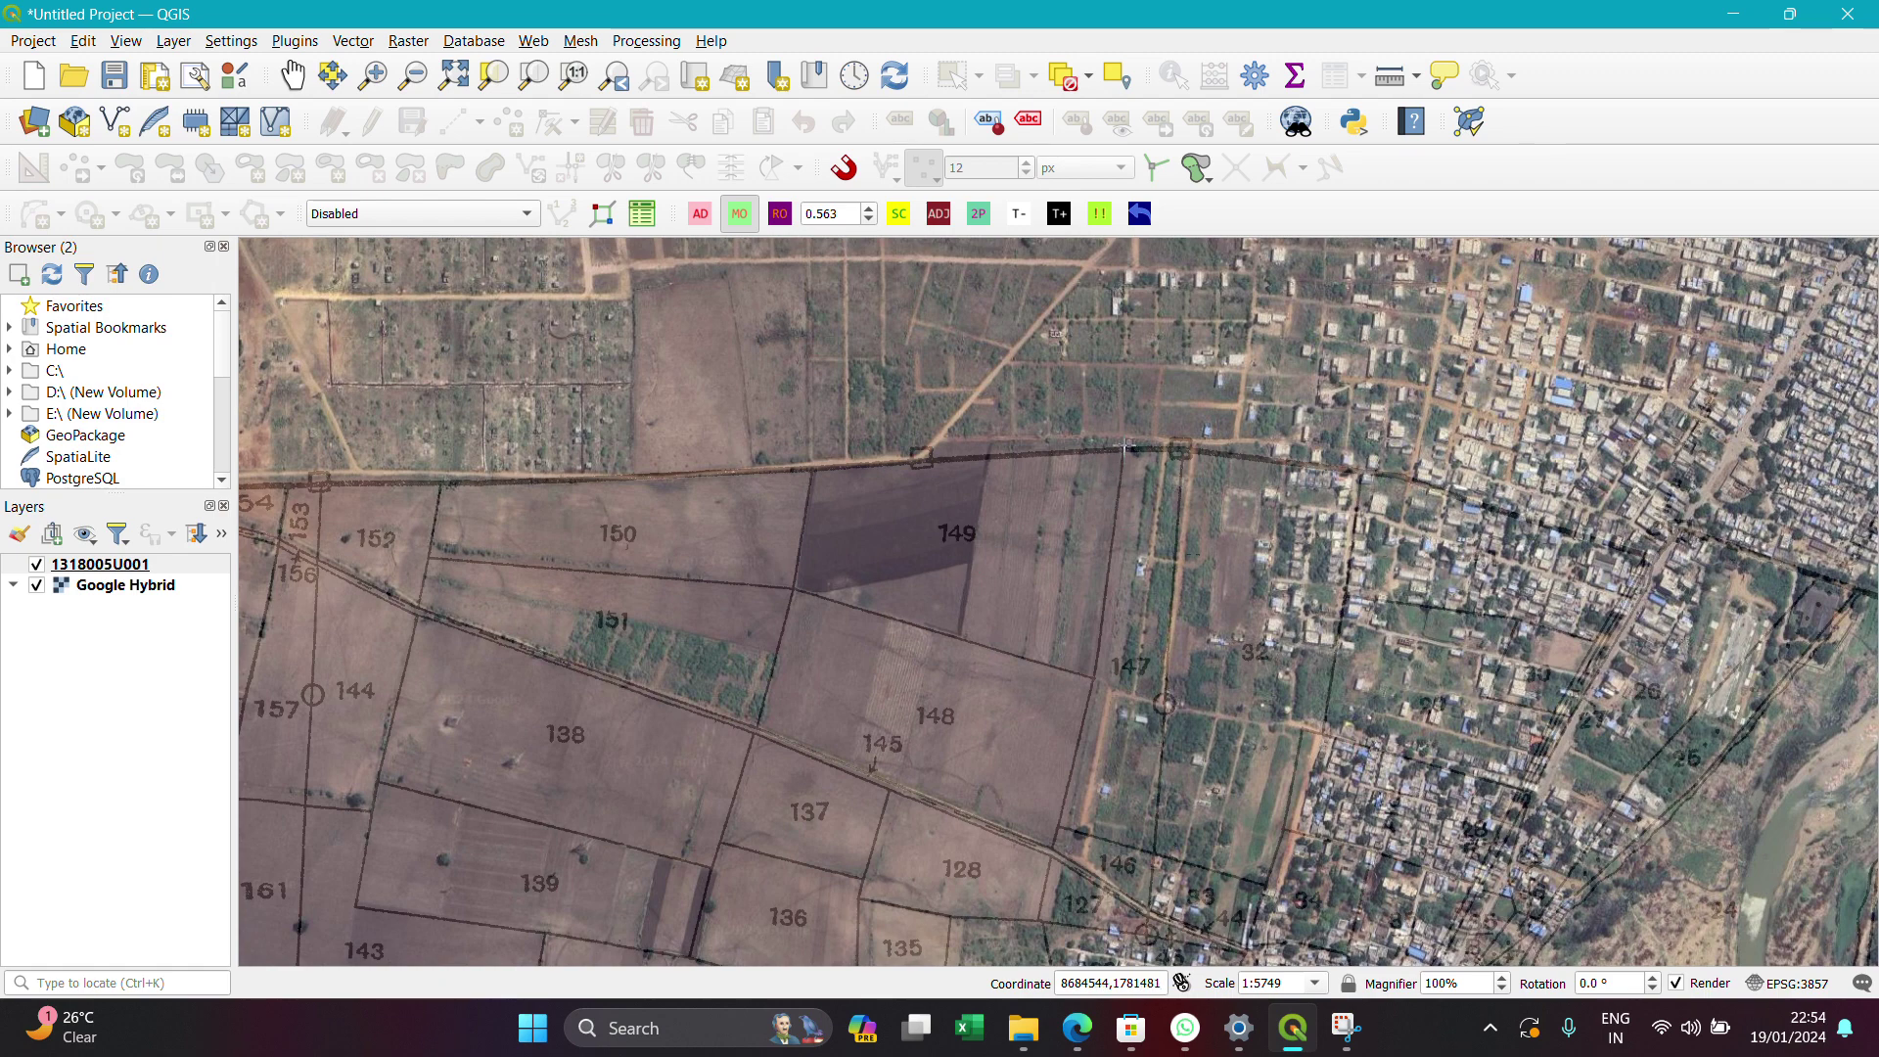
scroll(1130, 446, "up", 2)
mouse_move(1094, 475)
left_mouse_down()
mouse_move(1155, 481)
mouse_move(1112, 442)
left_mouse_up()
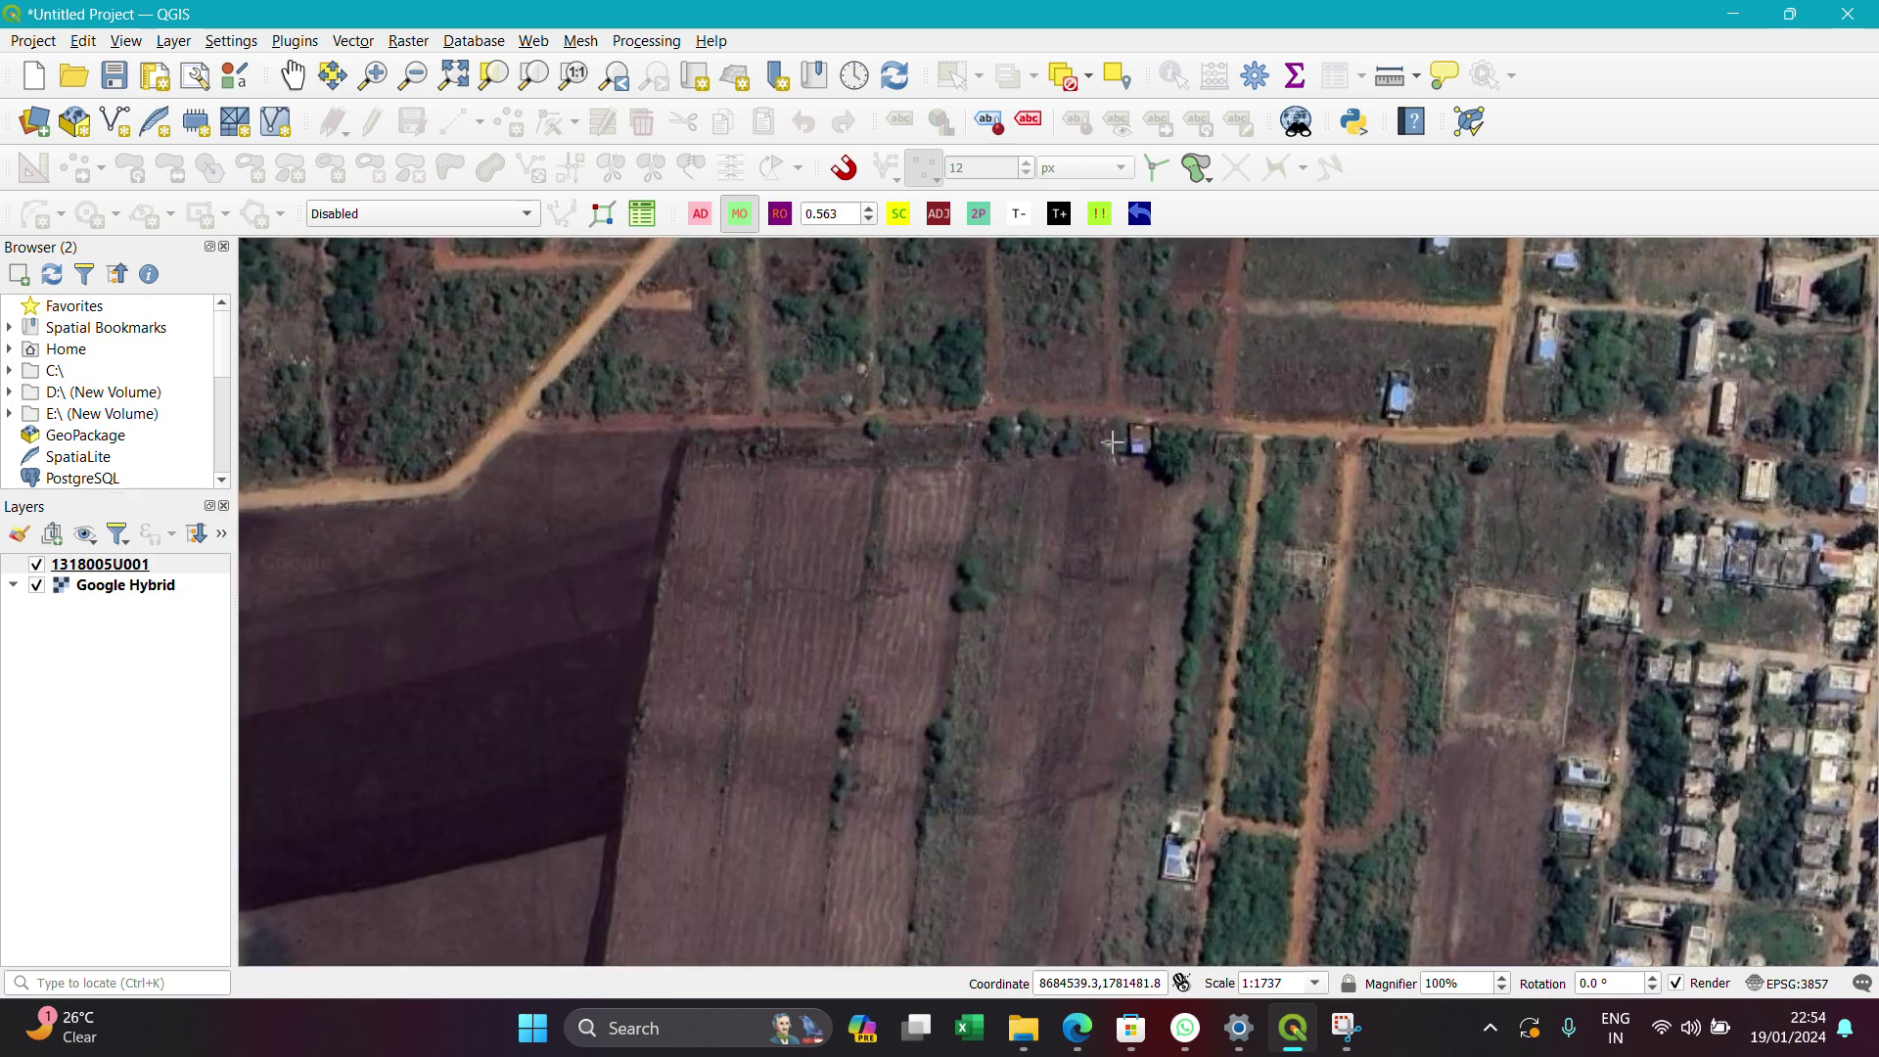
Move the whole raster slightly south to line up the southwest corner of plot 149 with the field corner in the imagery
scroll(1061, 353, "down", 2)
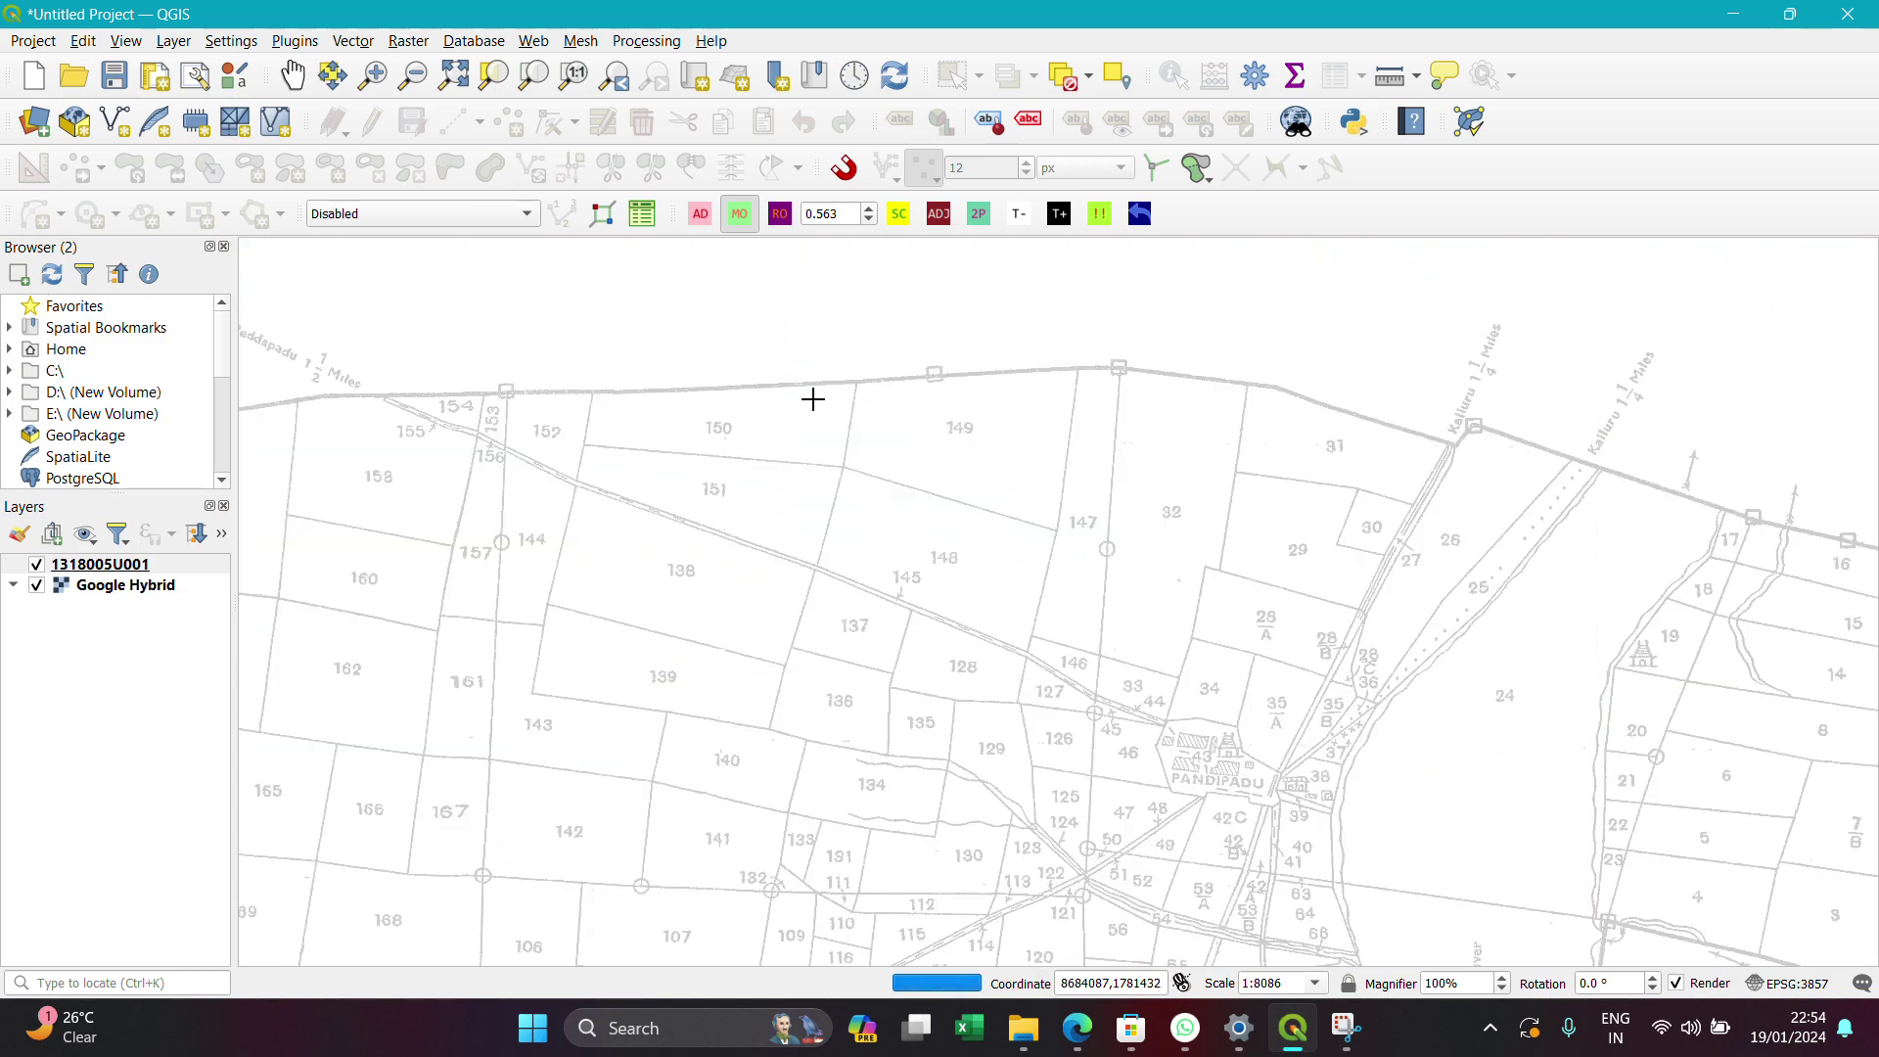
scroll(813, 398, "up", 2)
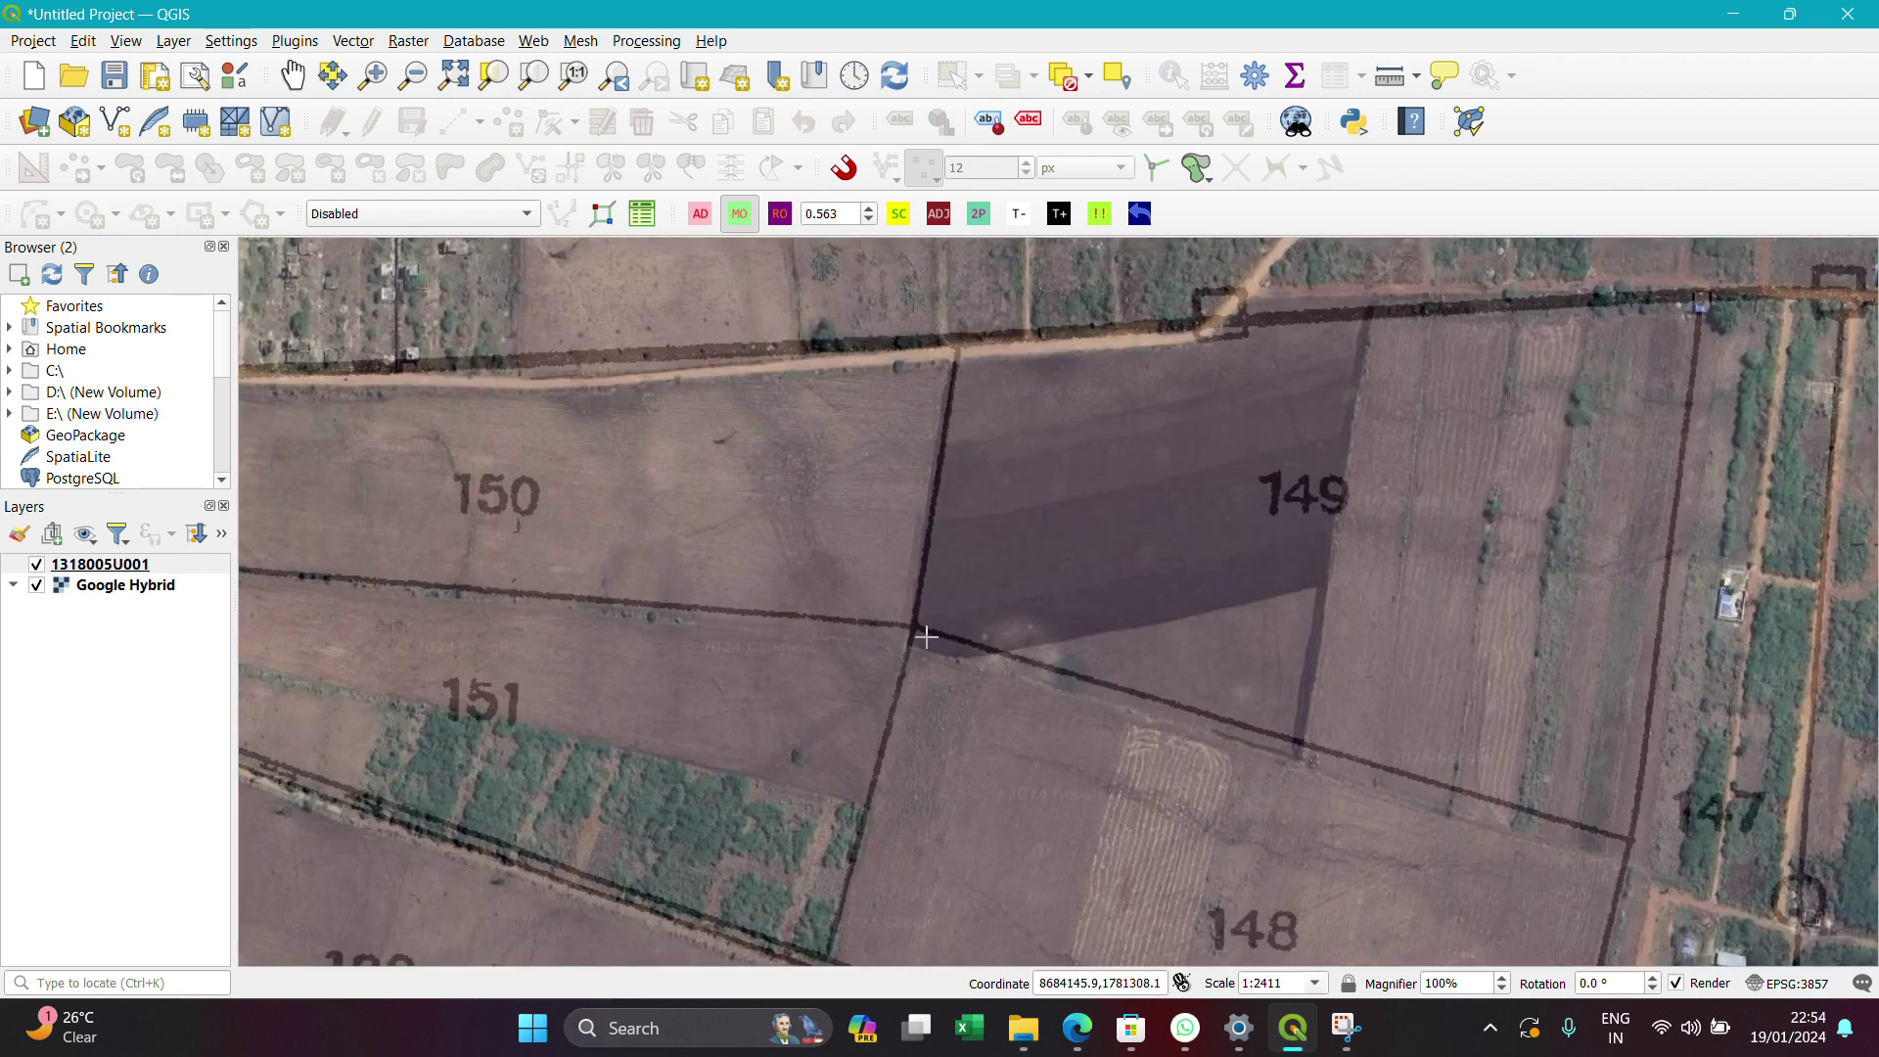
left_click_drag(929, 623, 924, 637)
Try rotating and scaling the raster with the georeferencer tools and undo the scaling
left_click(780, 214)
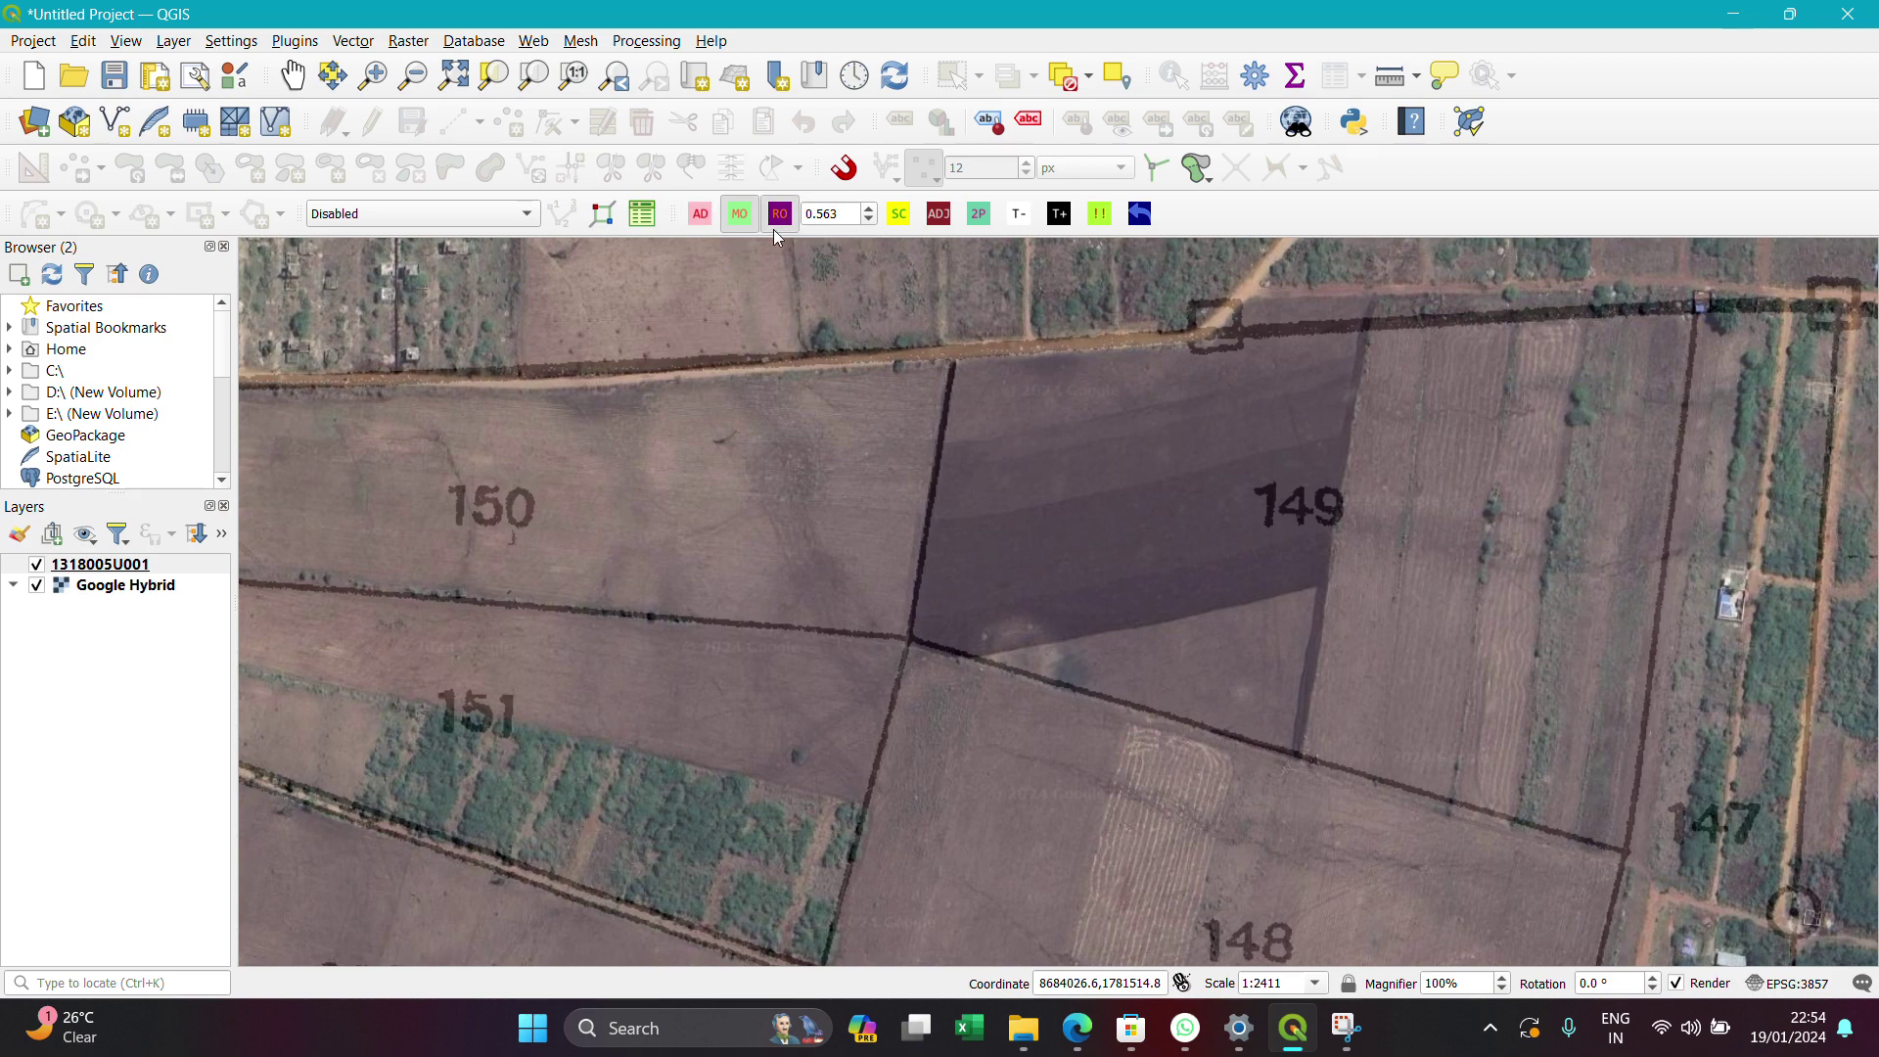
left_click_drag(874, 627, 966, 638)
left_click(901, 224)
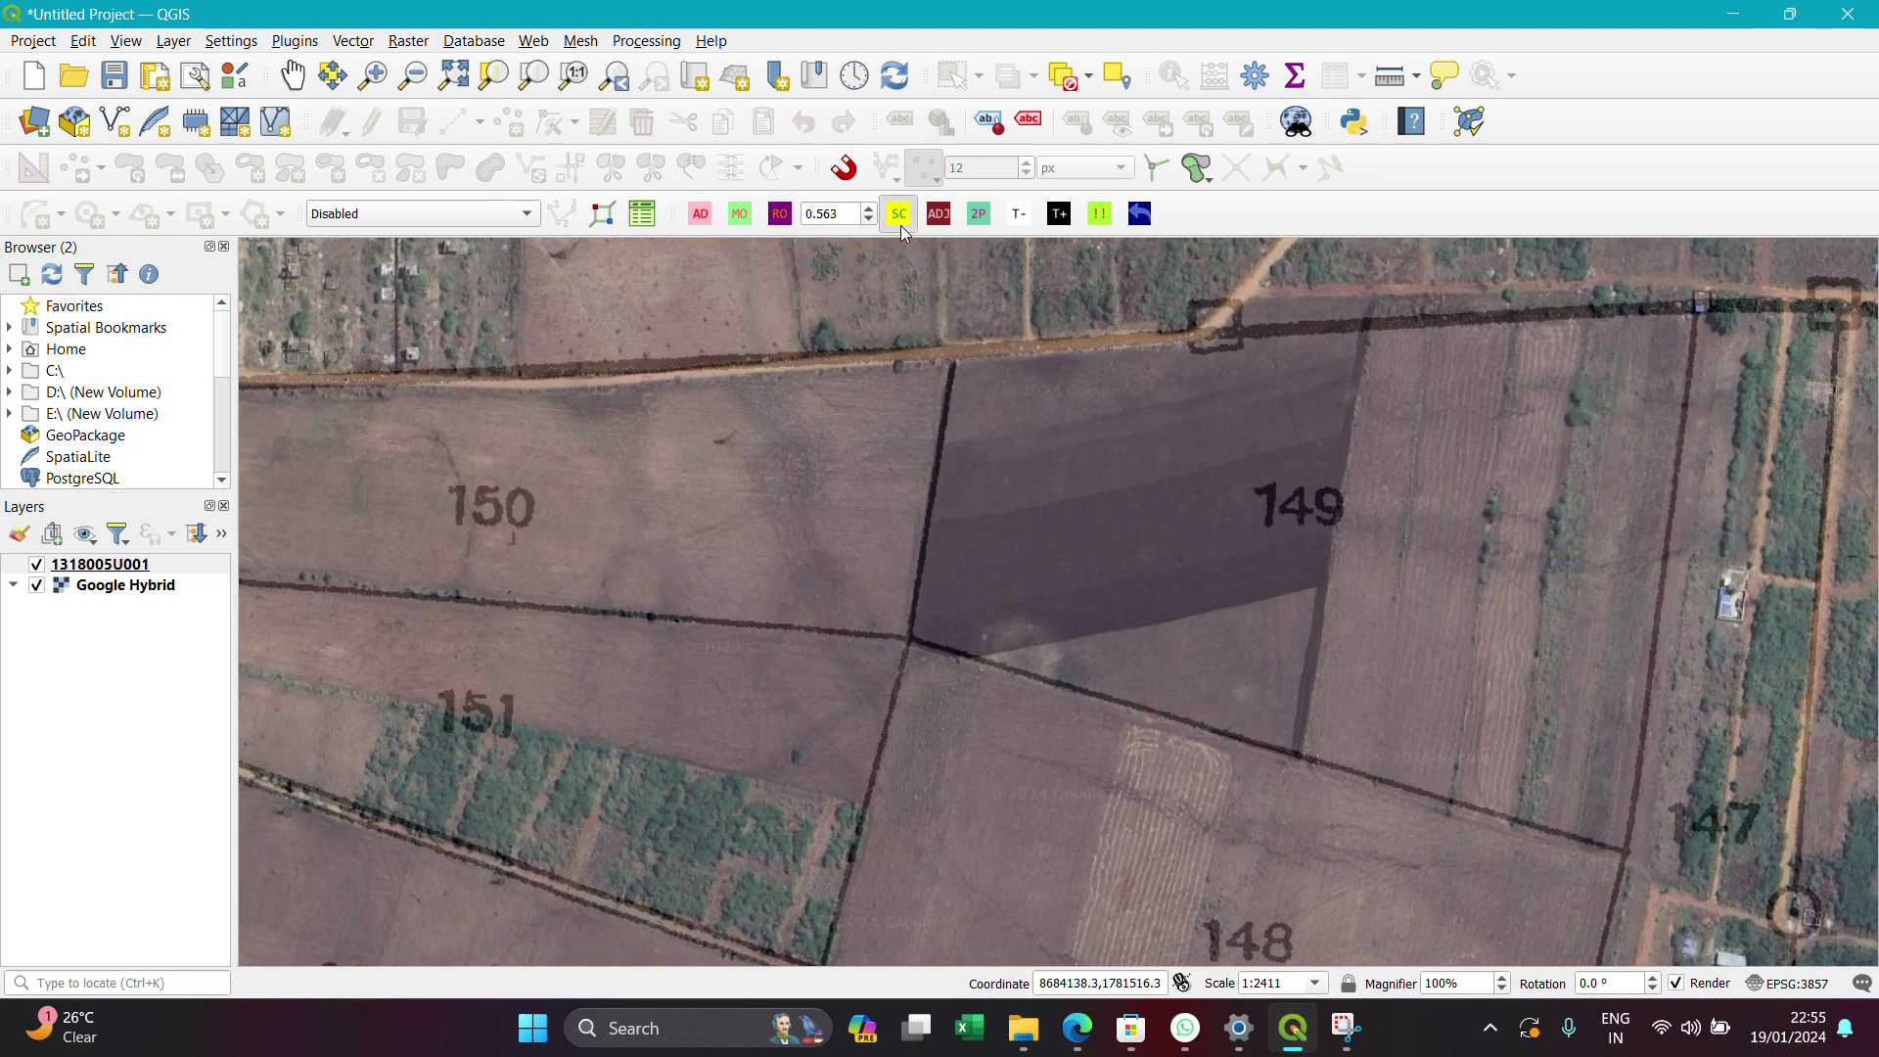
scroll(897, 650, "down", 4)
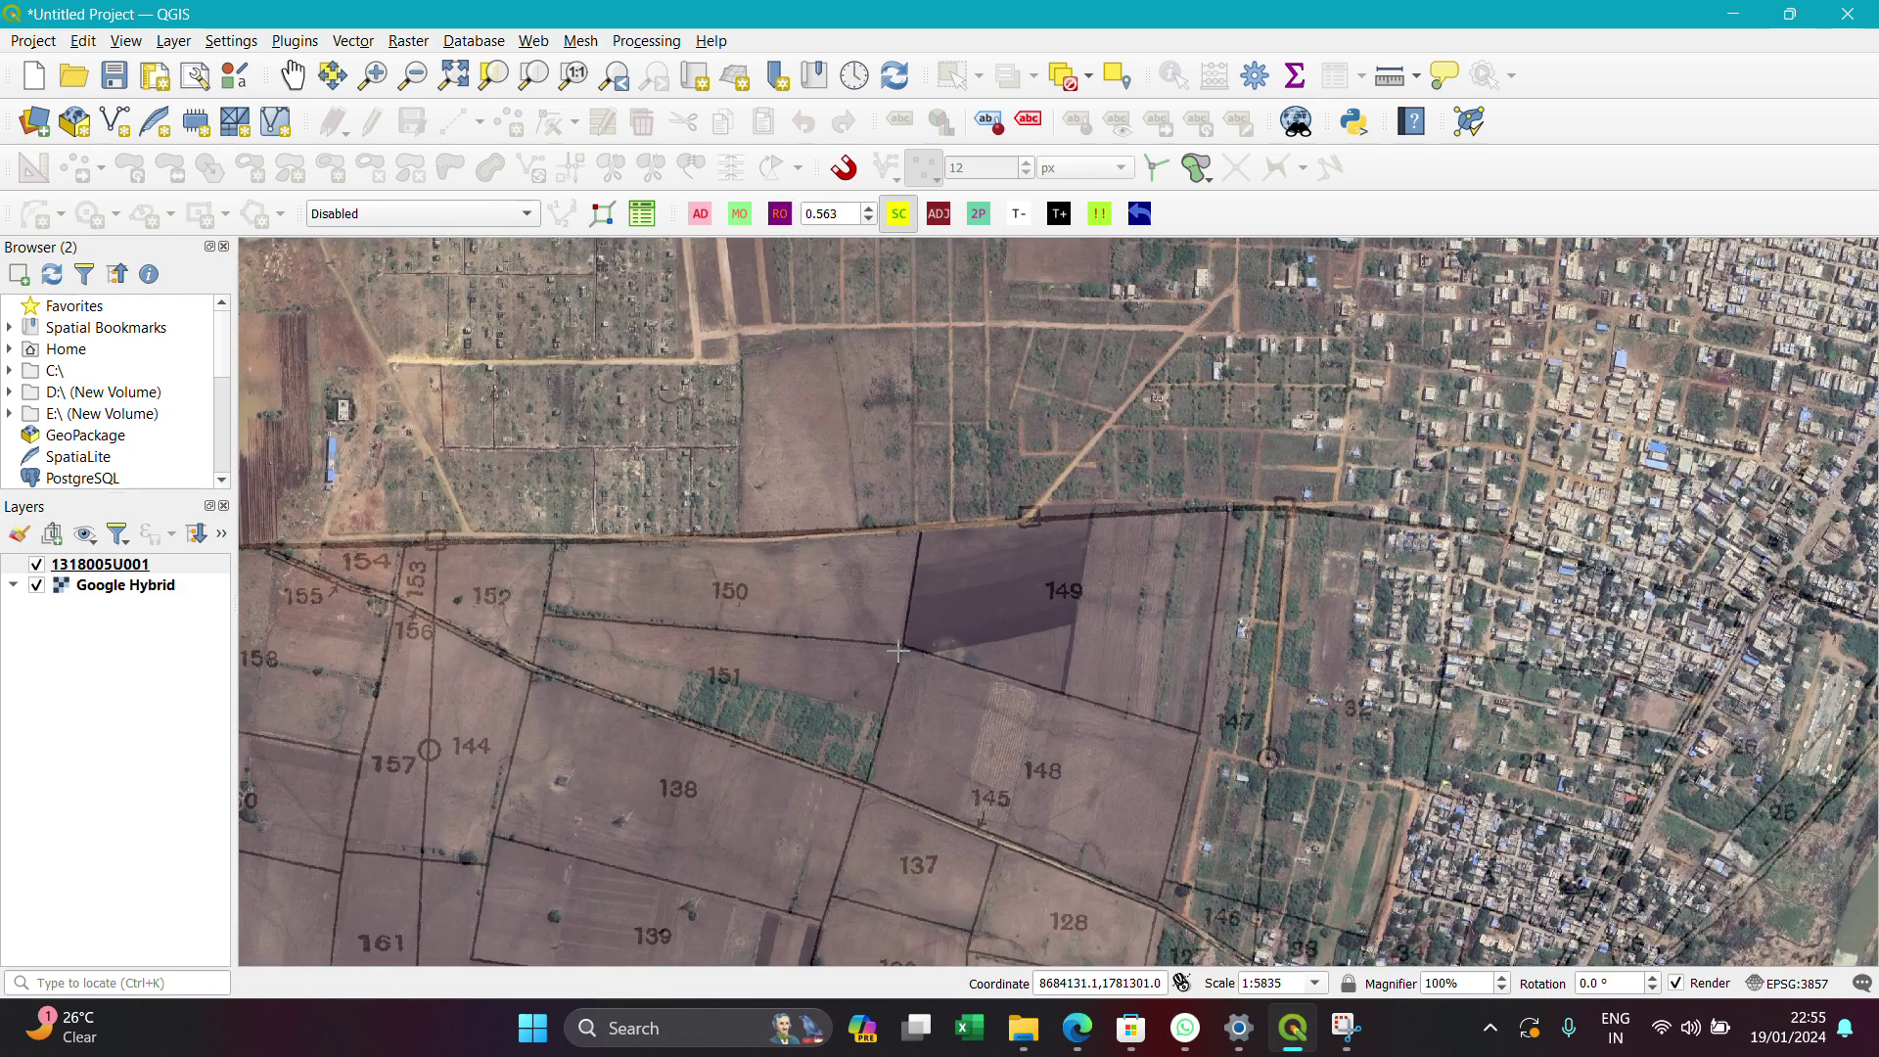
scroll(897, 650, "down", 1)
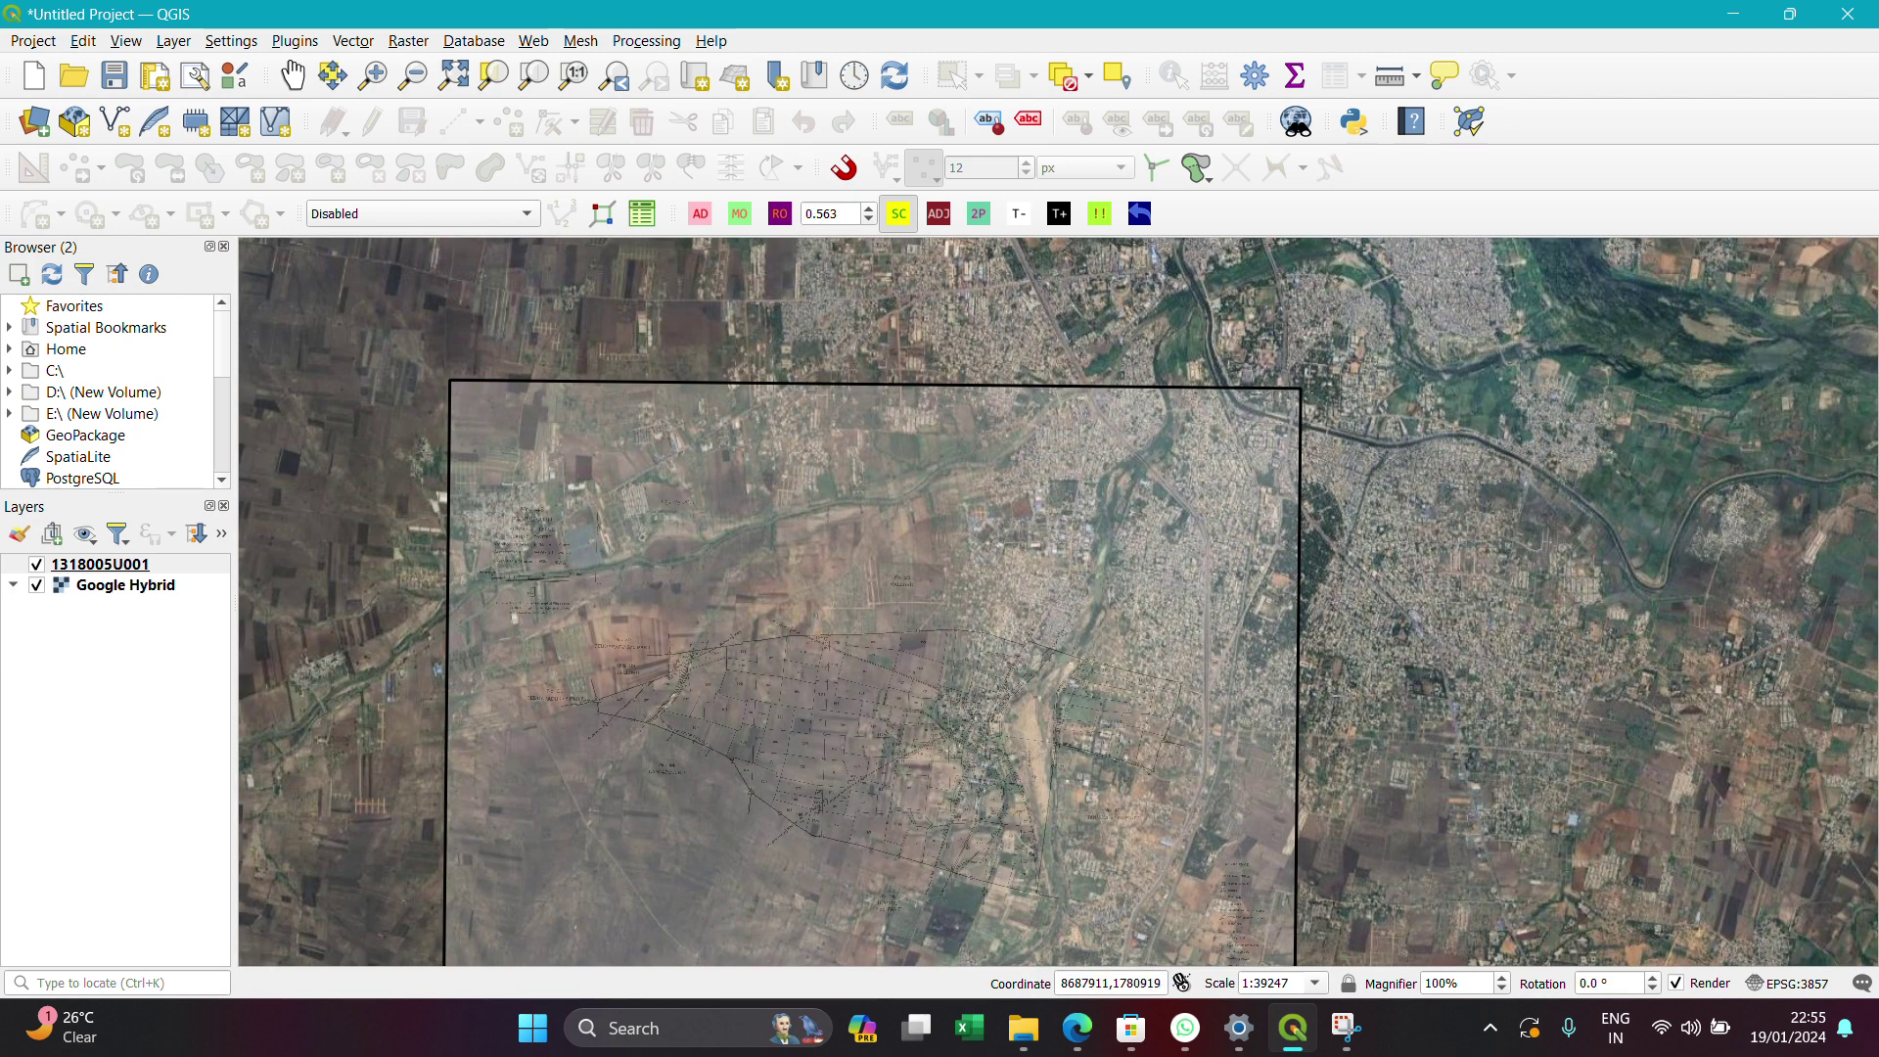
mouse_move(528, 573)
left_mouse_down()
mouse_move(490, 562)
mouse_move(475, 489)
mouse_move(538, 693)
mouse_move(563, 549)
mouse_move(527, 587)
mouse_move(538, 526)
mouse_move(506, 591)
left_mouse_up()
left_click_drag(1606, 374, 1442, 518)
left_click_drag(533, 587, 416, 460)
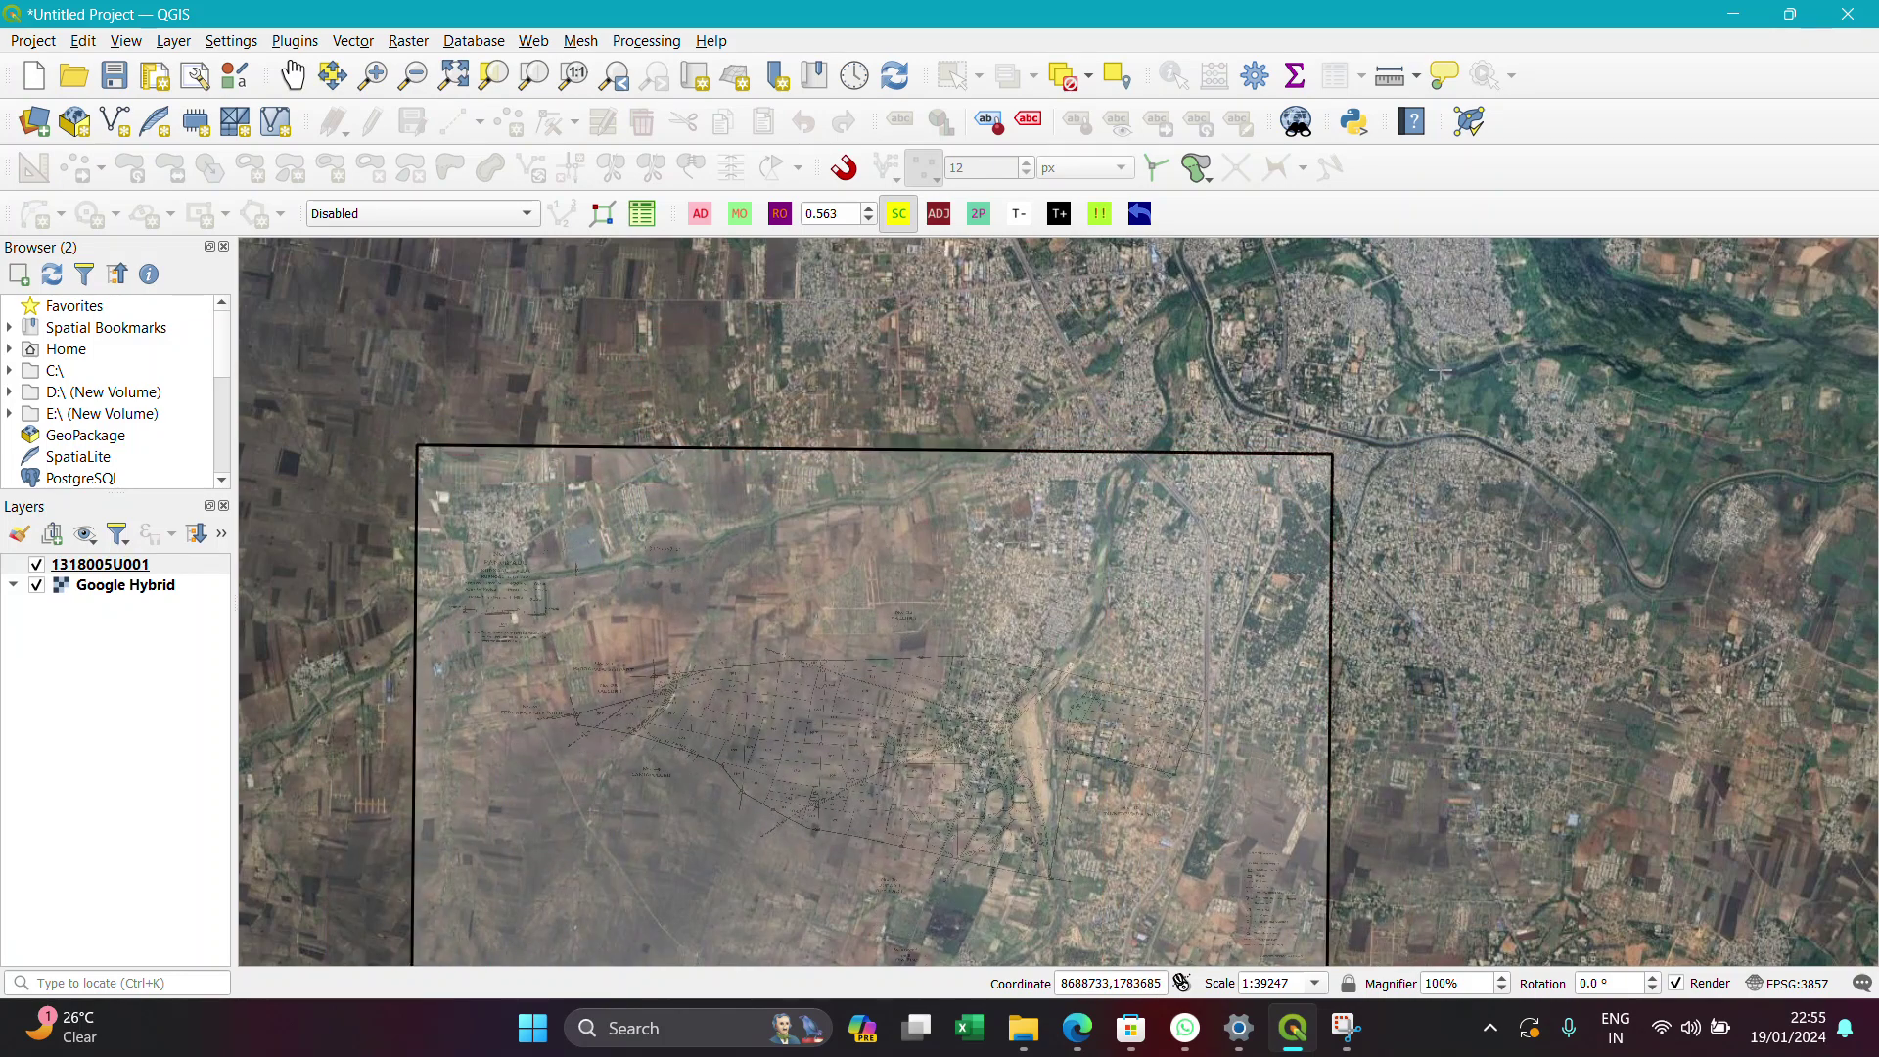
left_click(1141, 215)
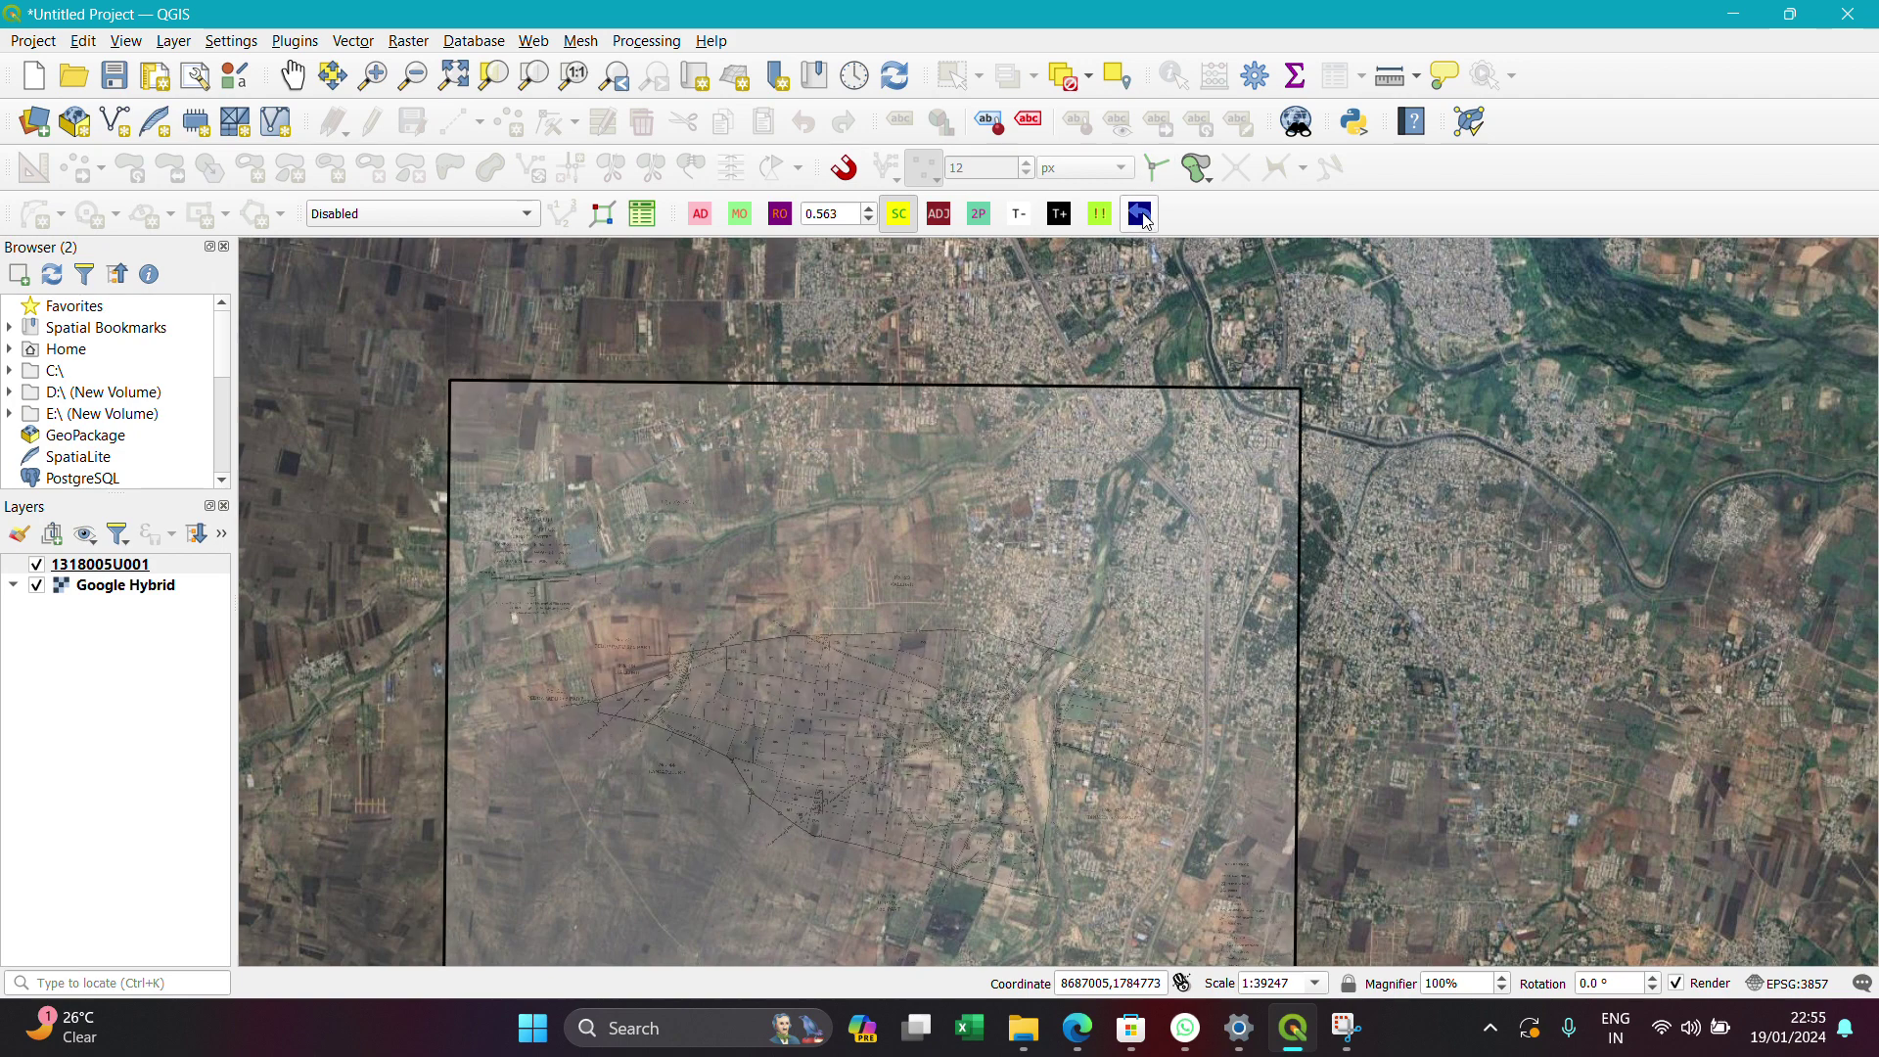
Export the georeferenced raster to the Videos folder as 1318005U001_georeferenced.tiff
scroll(797, 721, "up", 4)
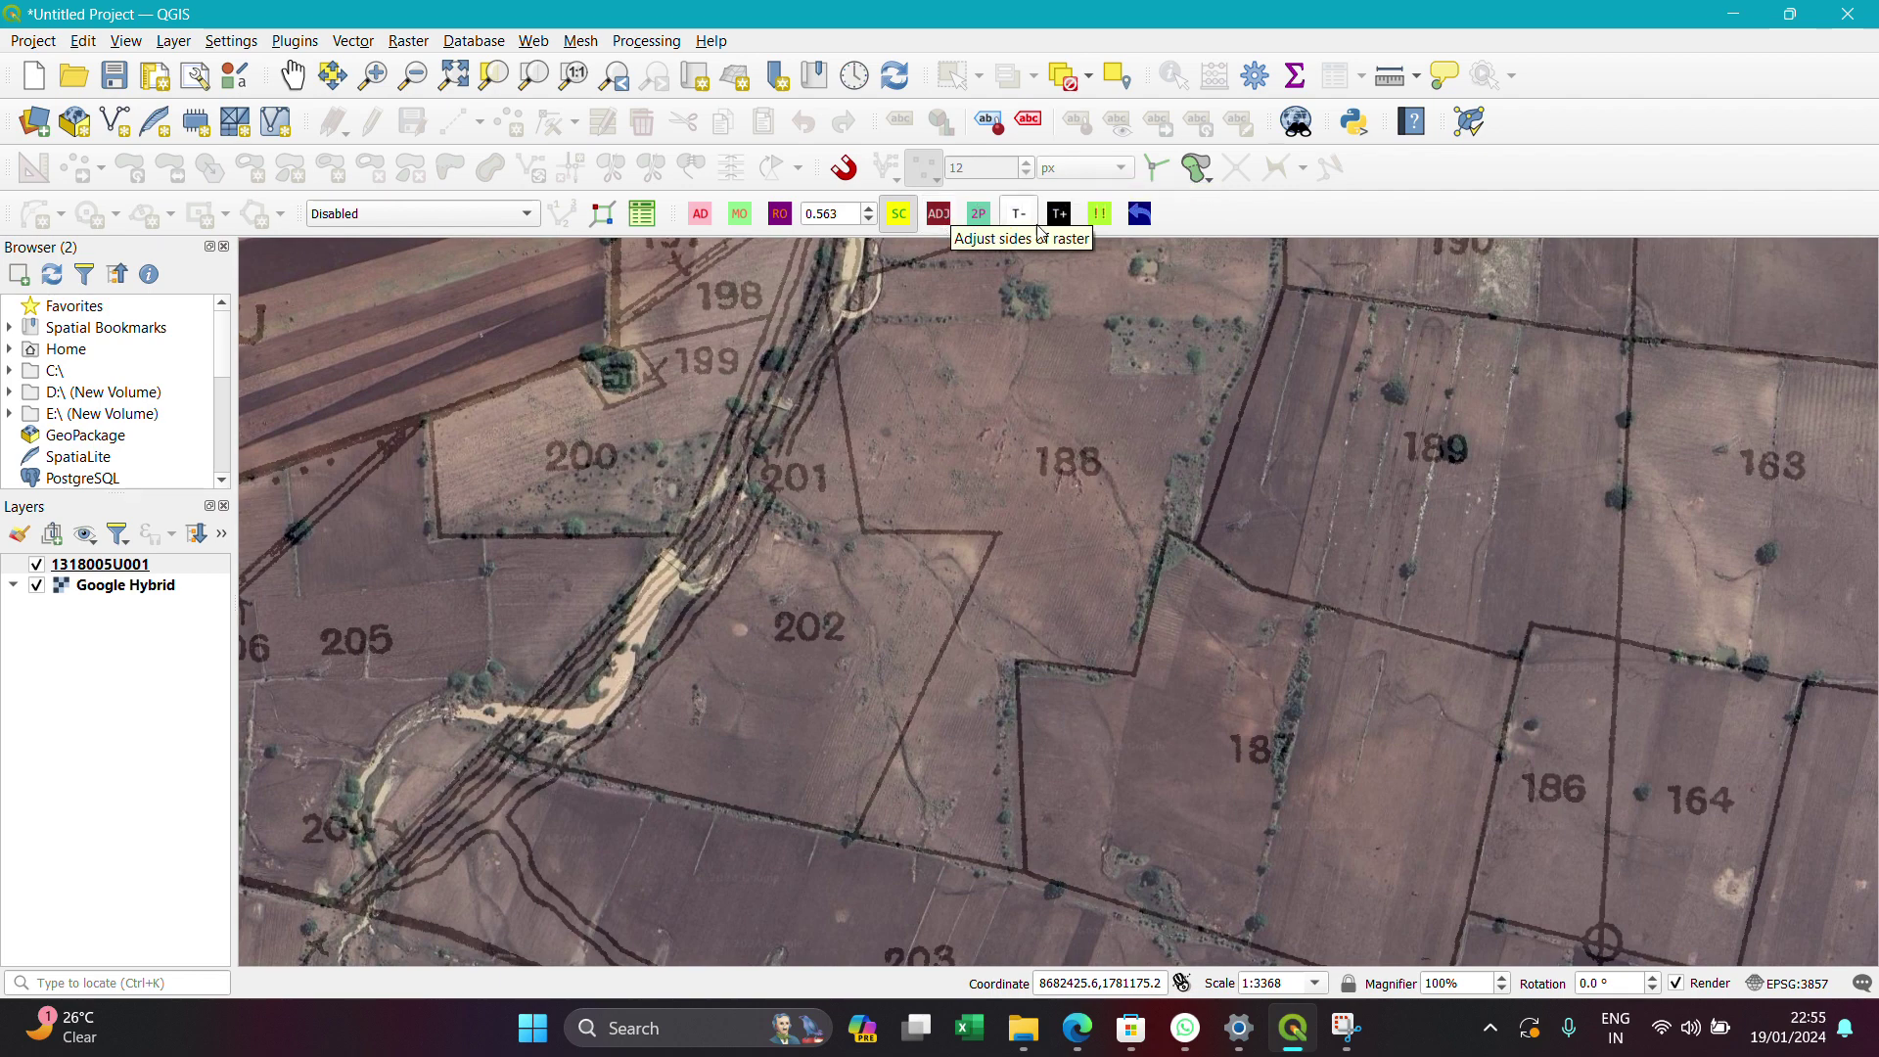
left_click(1107, 221)
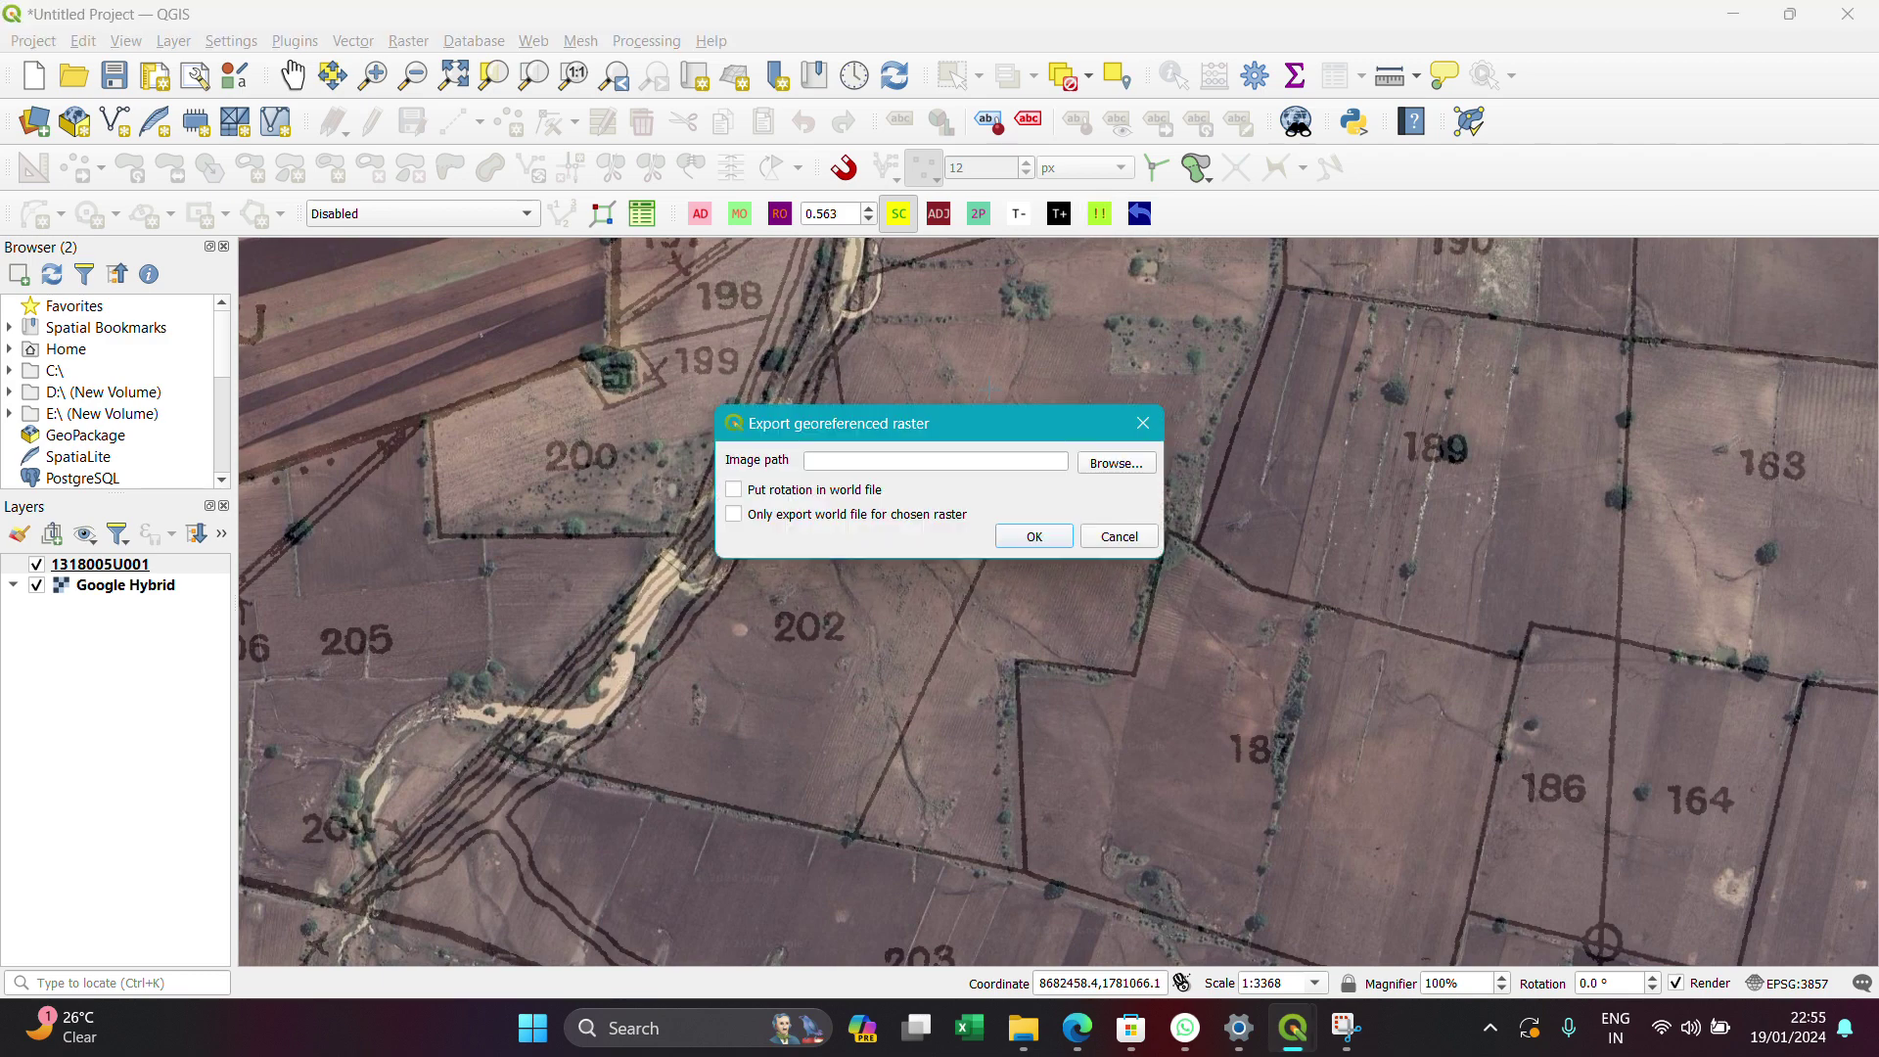
left_click(1130, 477)
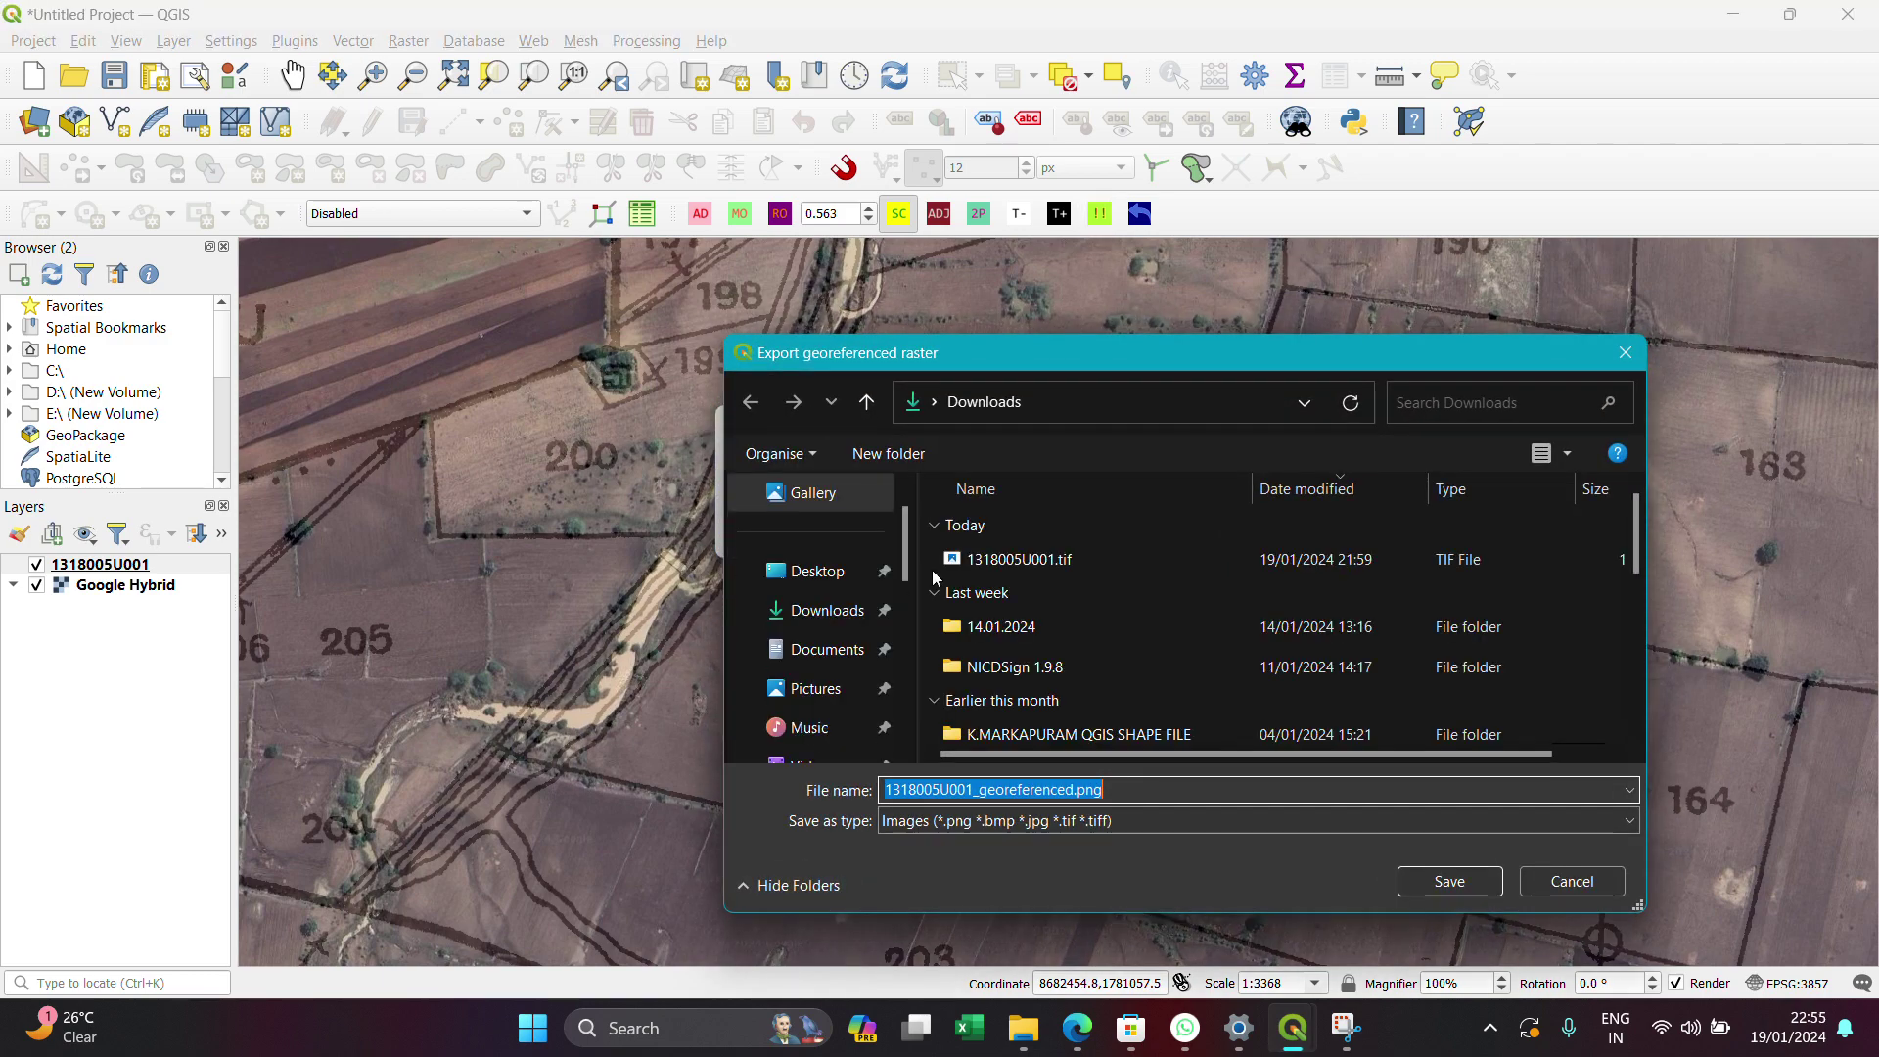
scroll(827, 607, "down", 2)
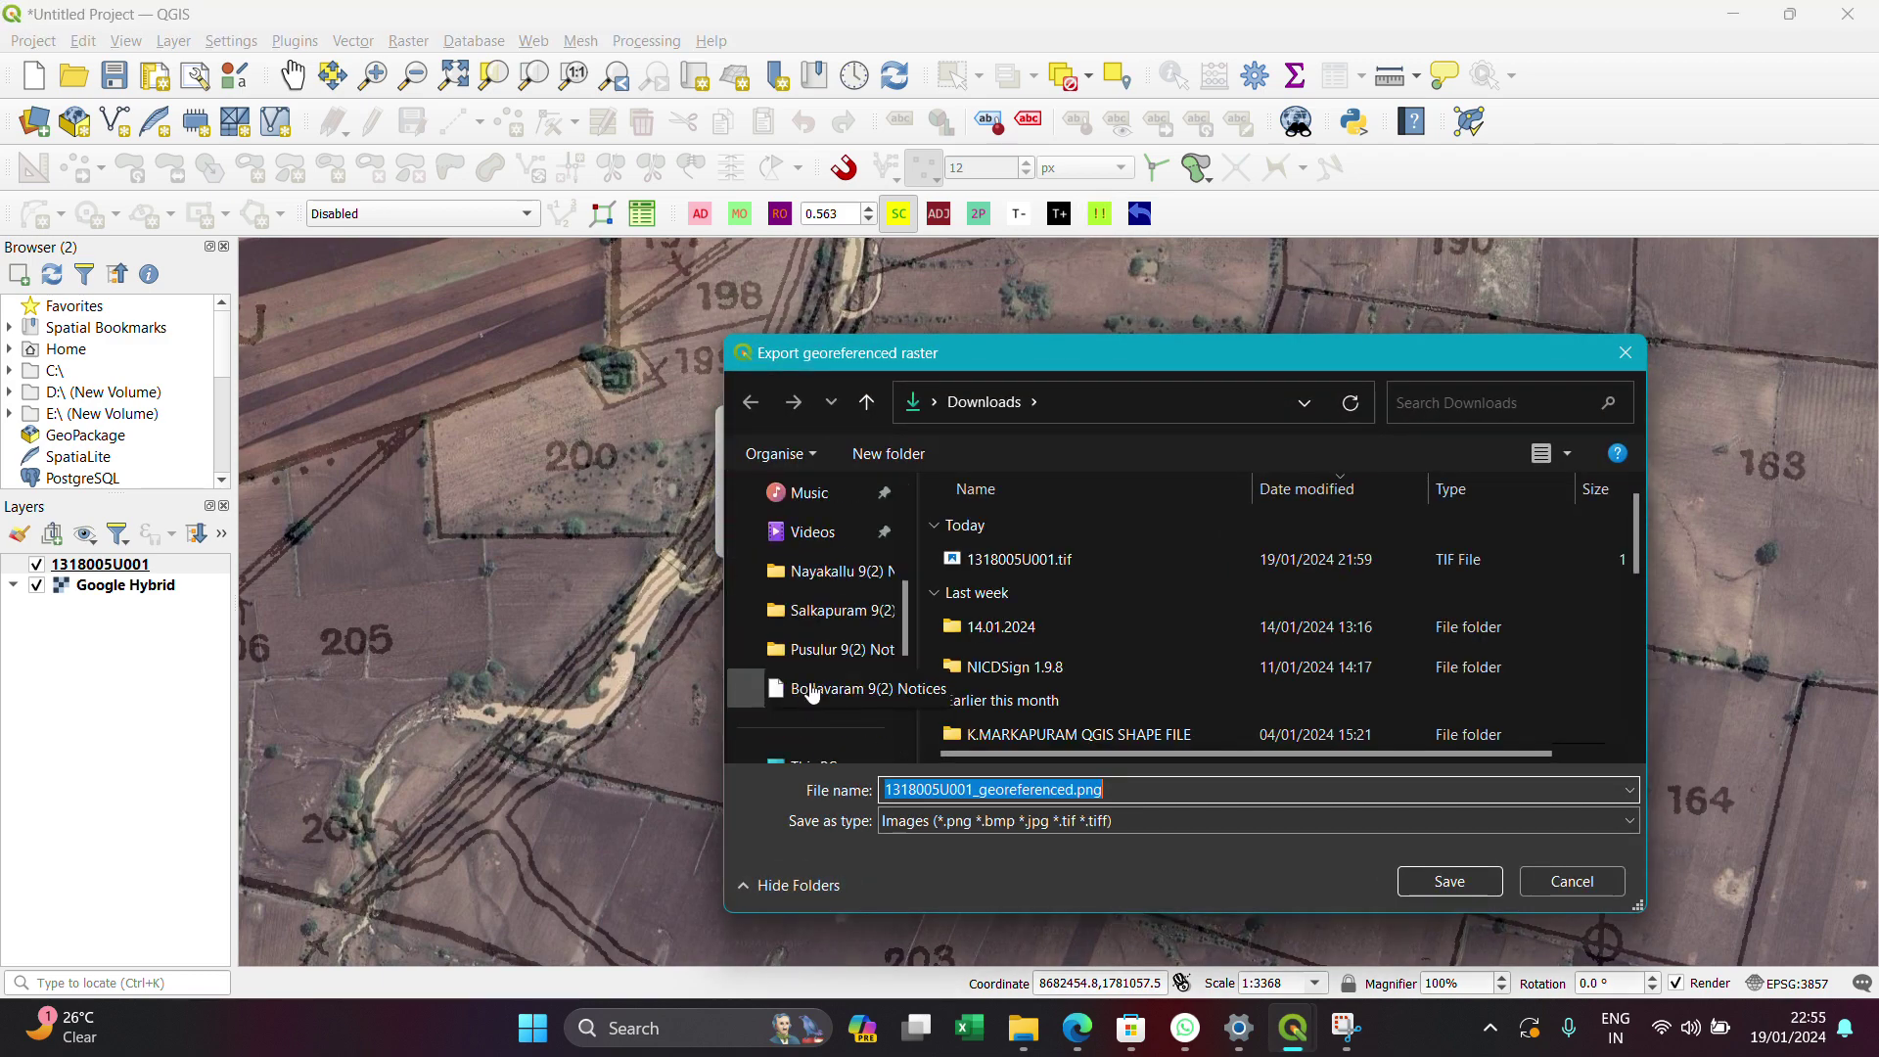
left_click(822, 546)
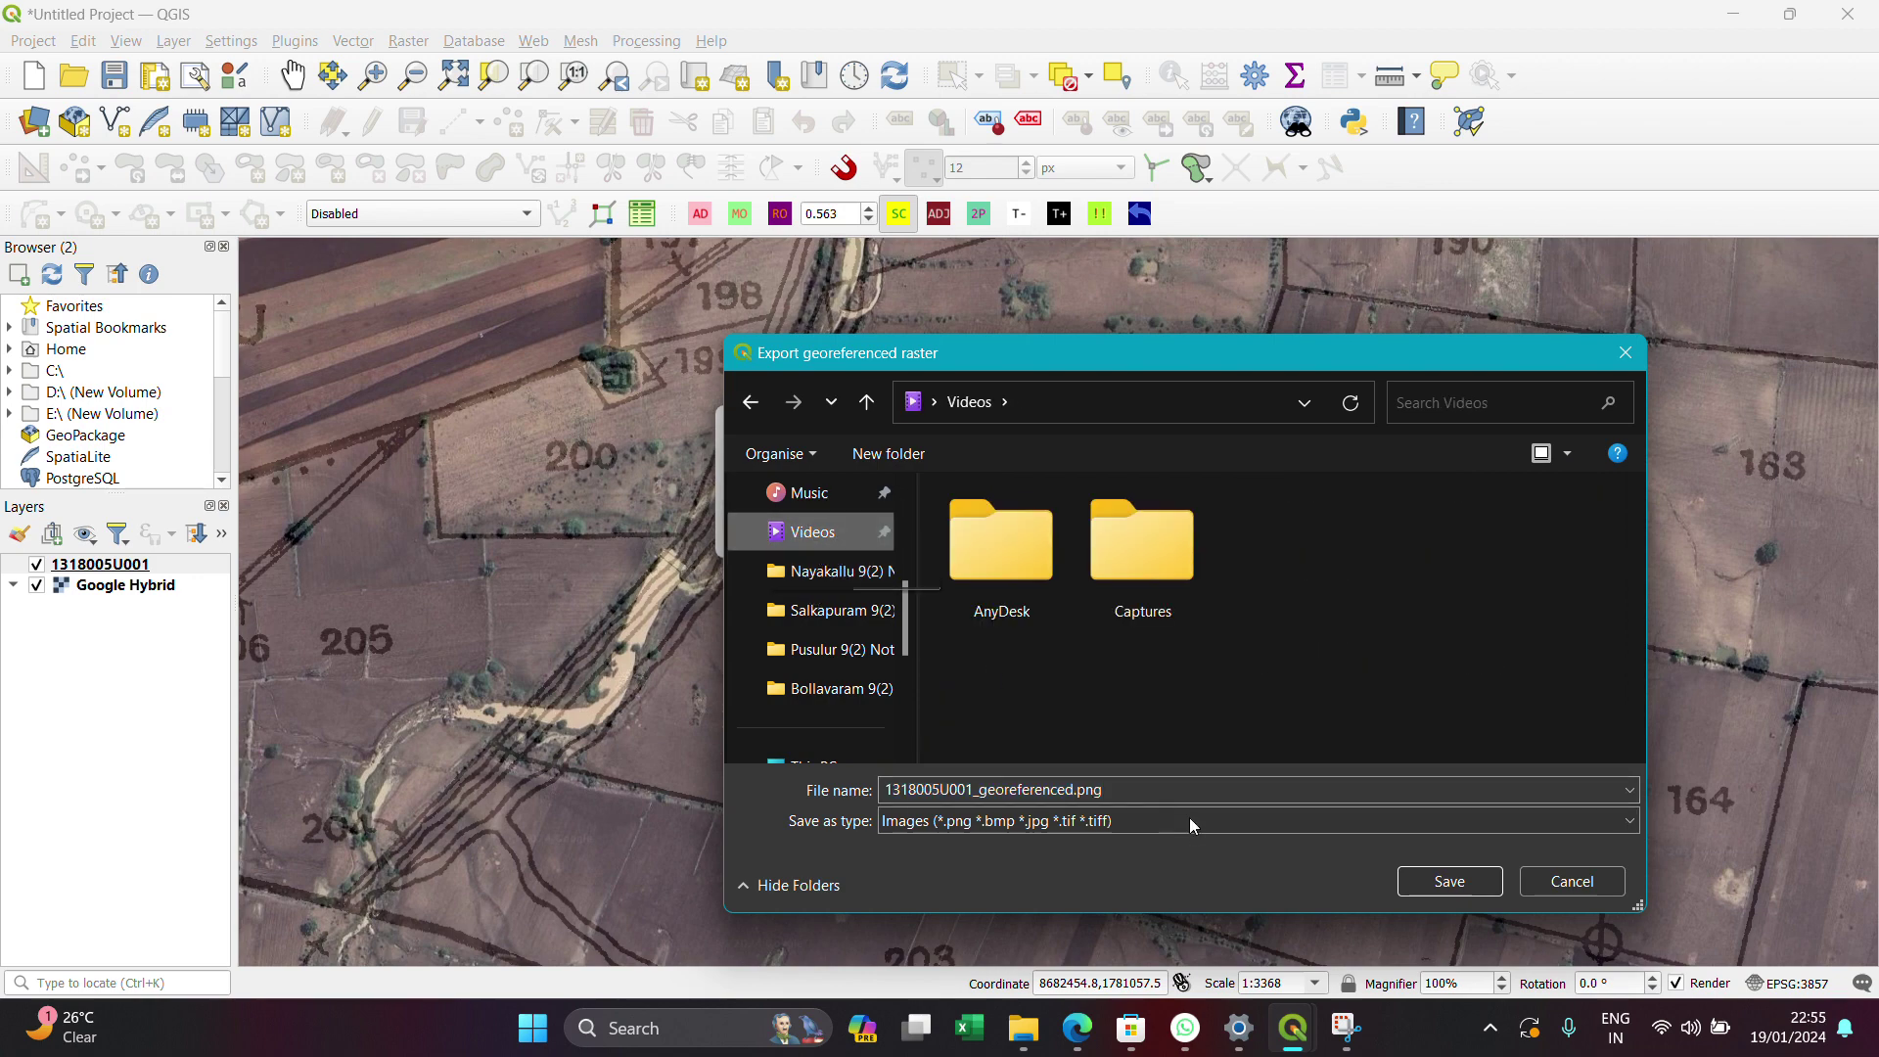
left_click(1269, 790)
left_click(1268, 795)
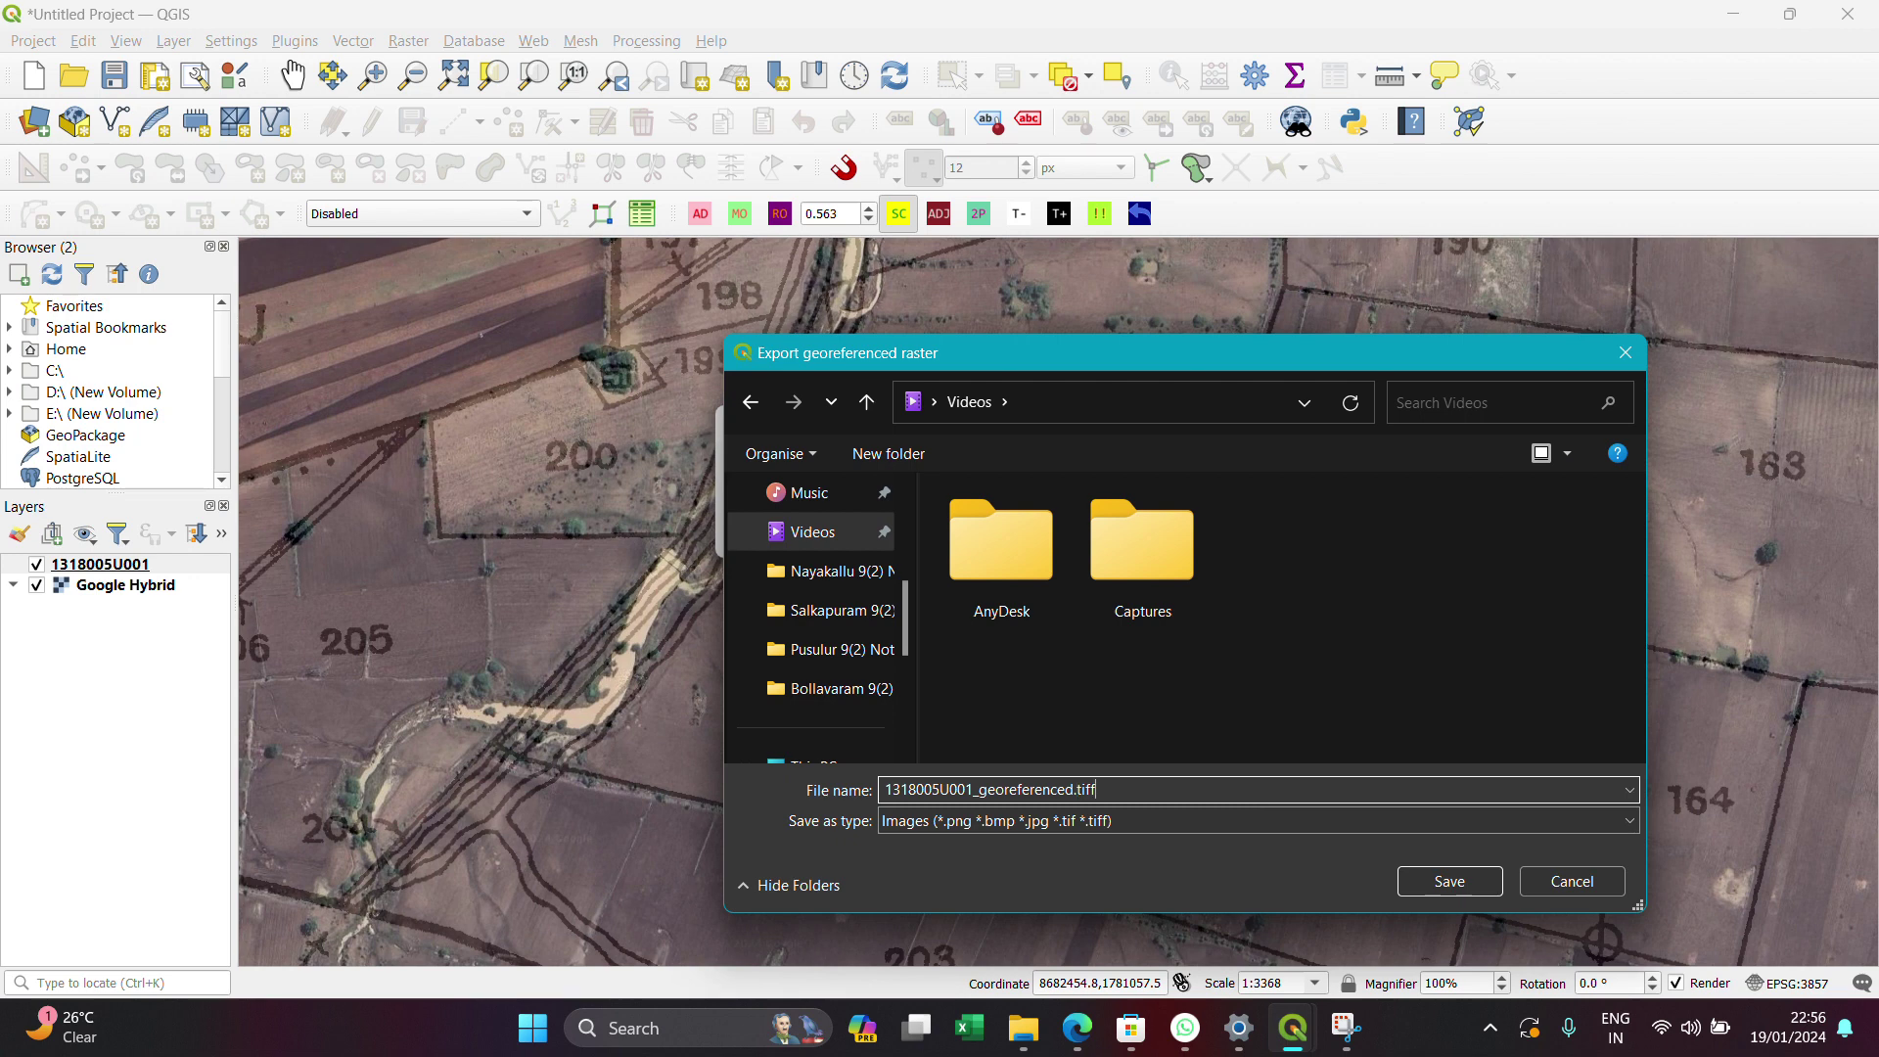
left_click(1450, 883)
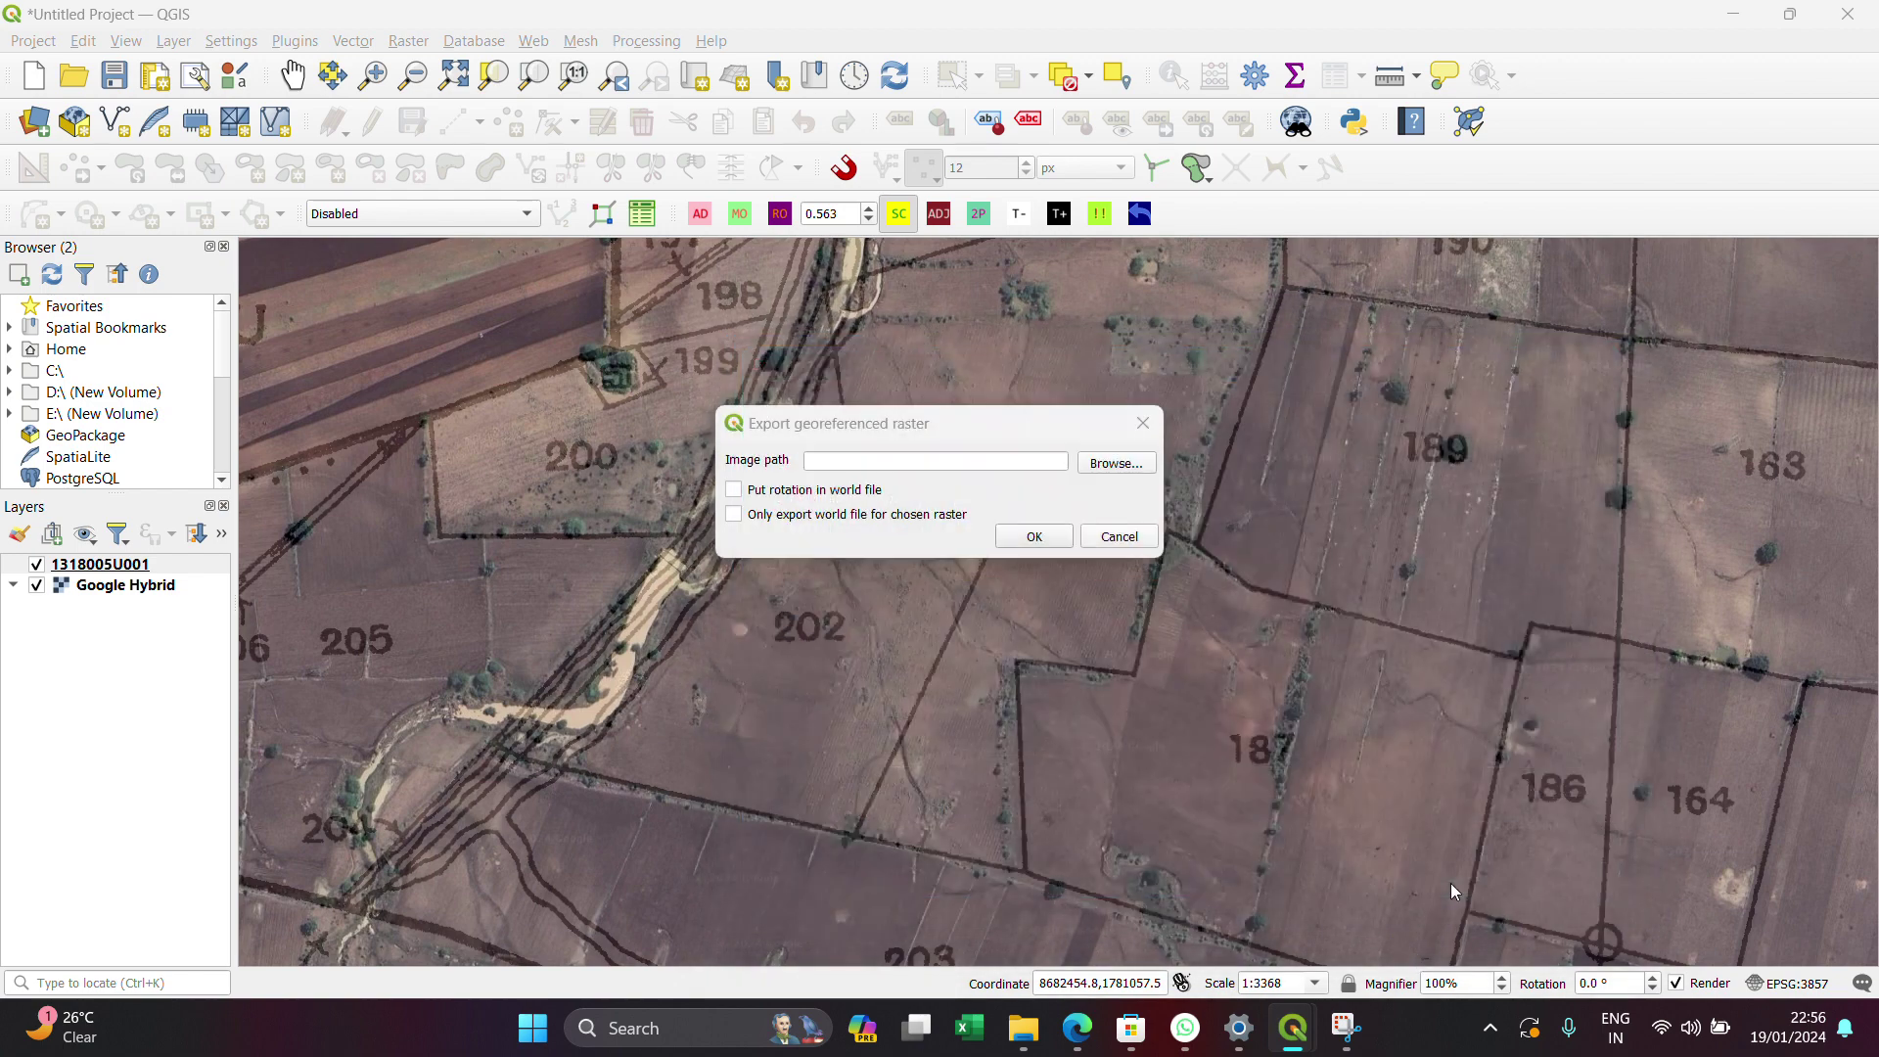
left_click(1039, 538)
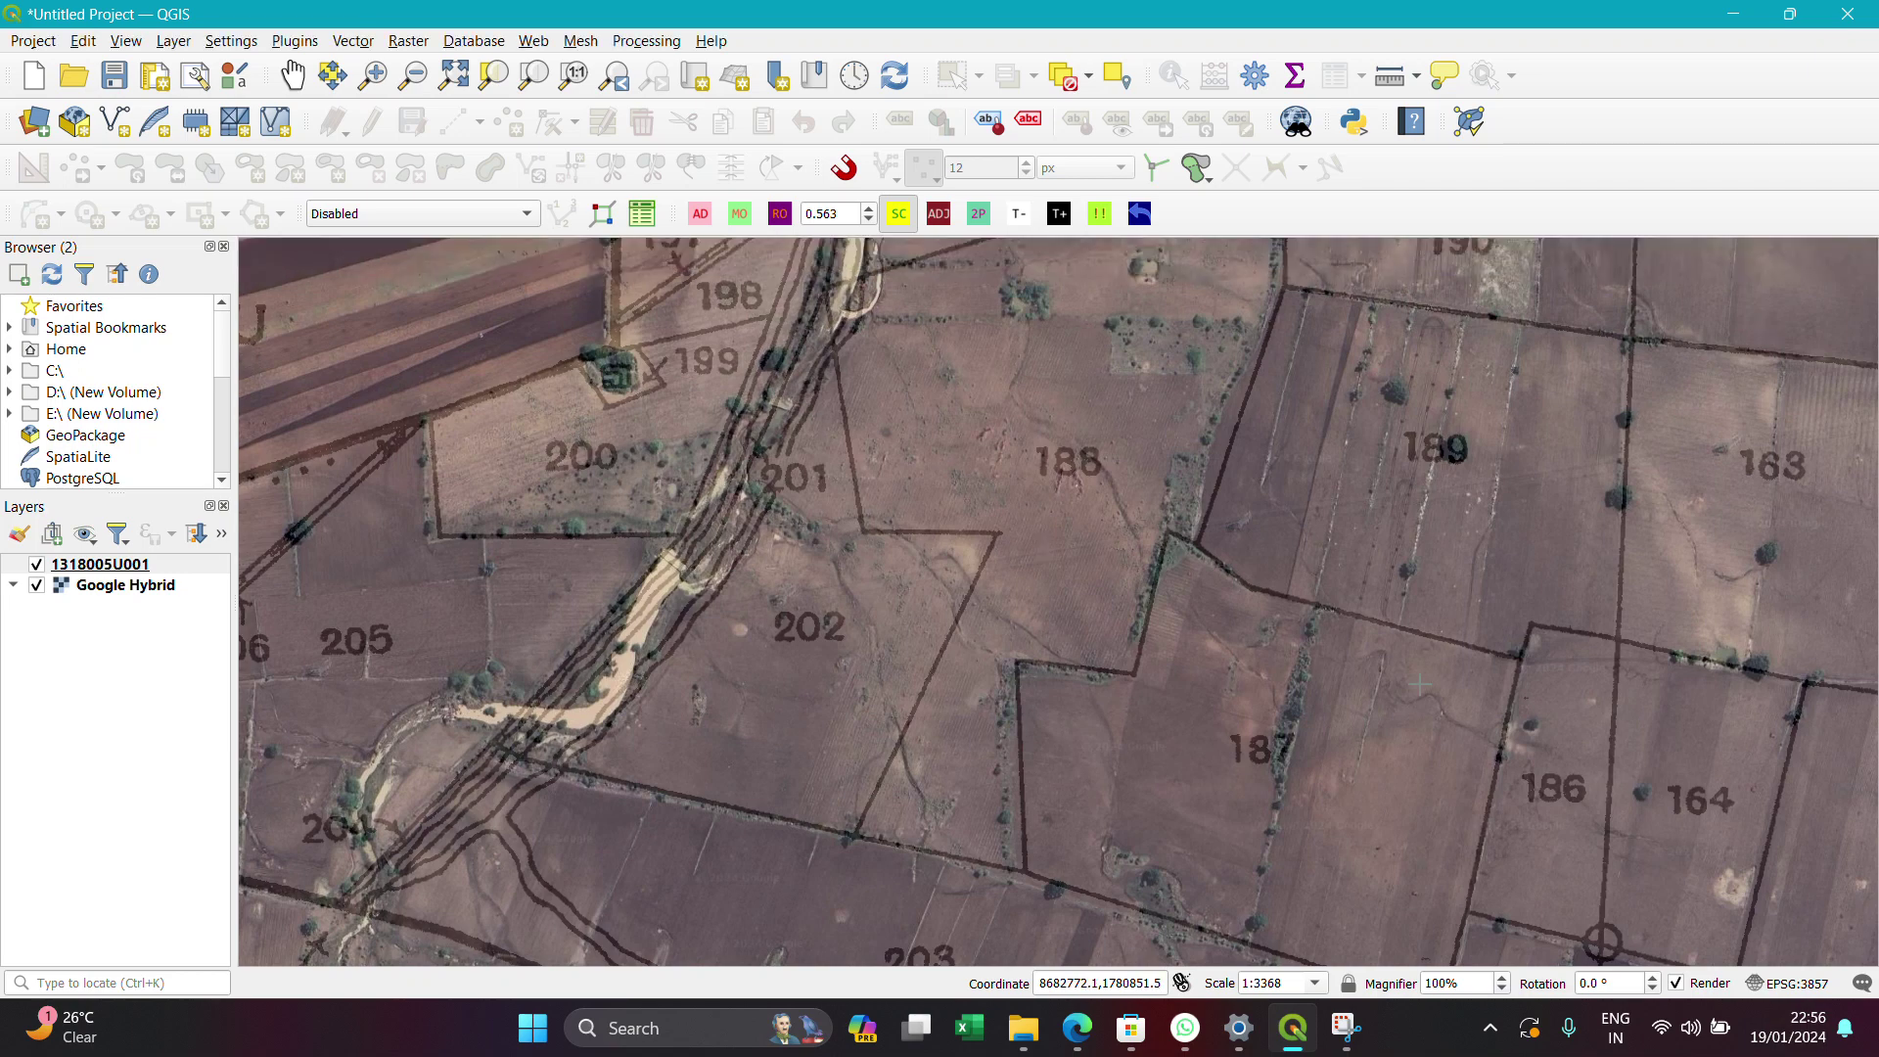
Remove the original 1318005U001 raster layer from the project
left_click(153, 574)
right_click(153, 574)
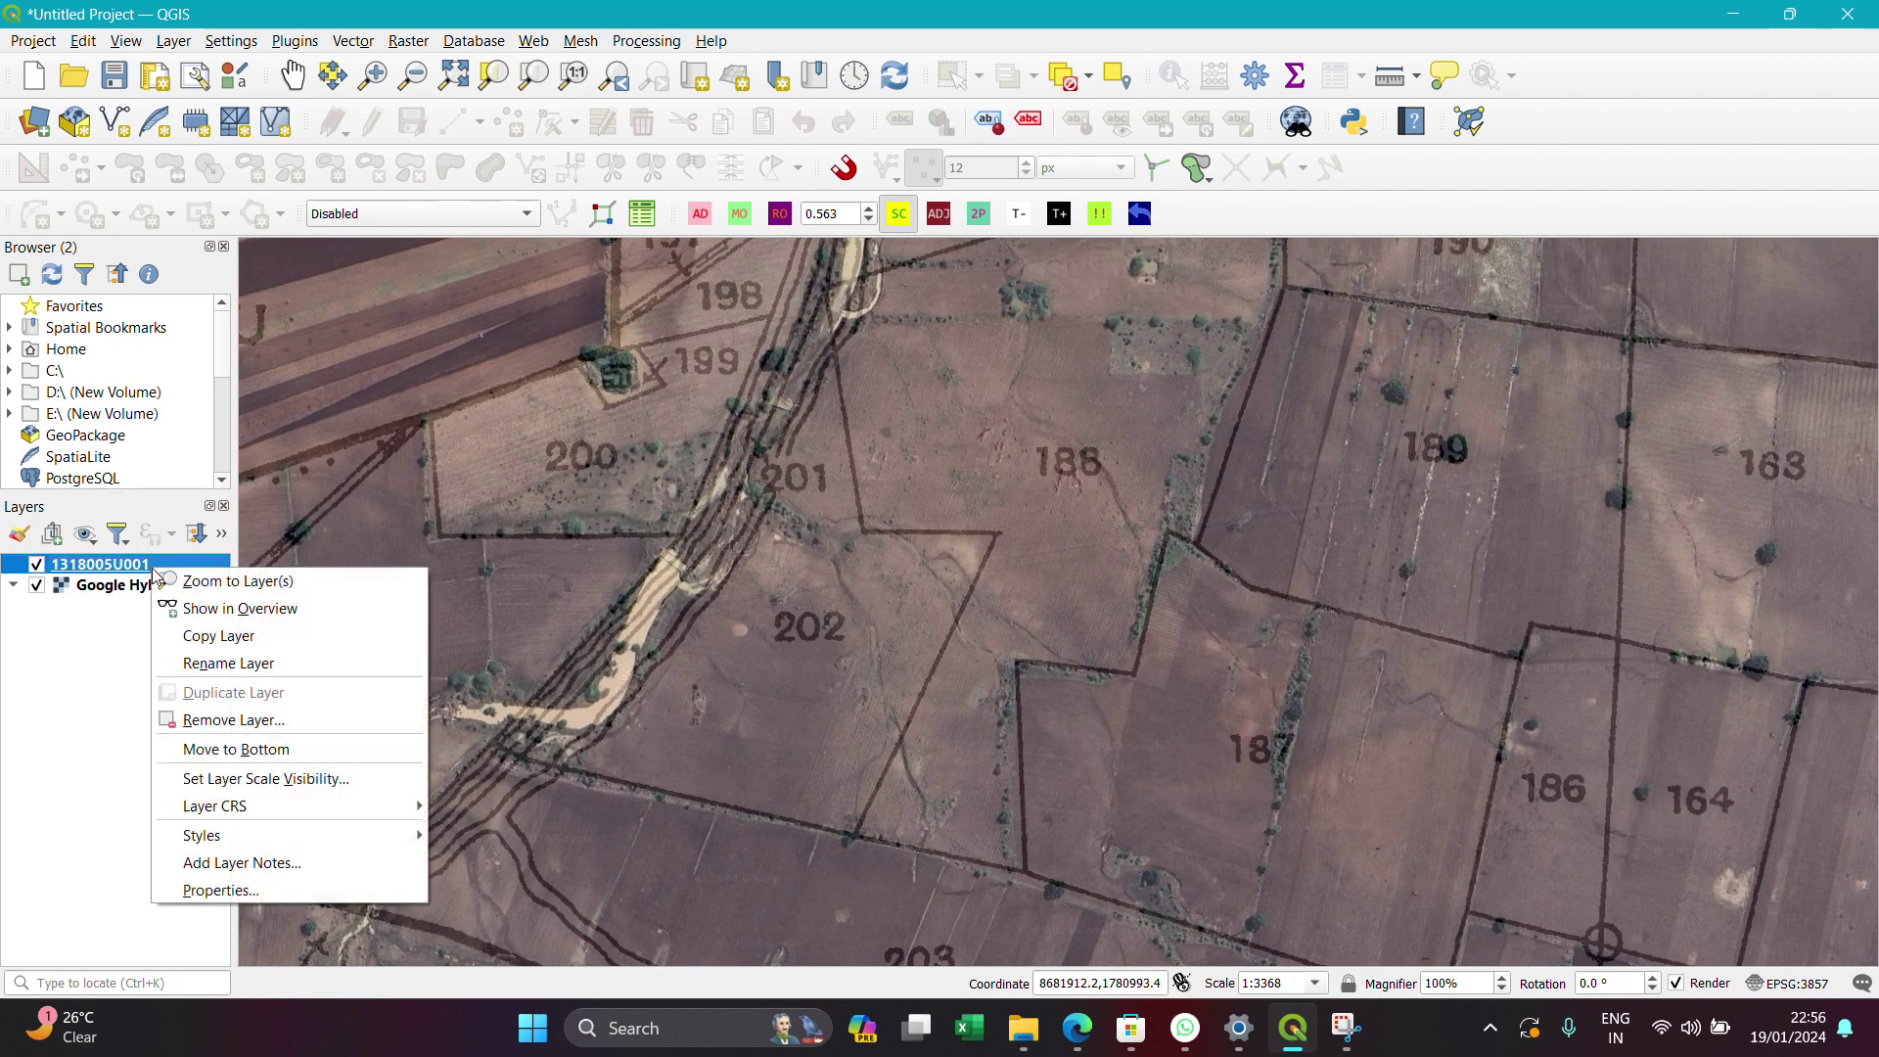
left_click(274, 721)
left_click(925, 537)
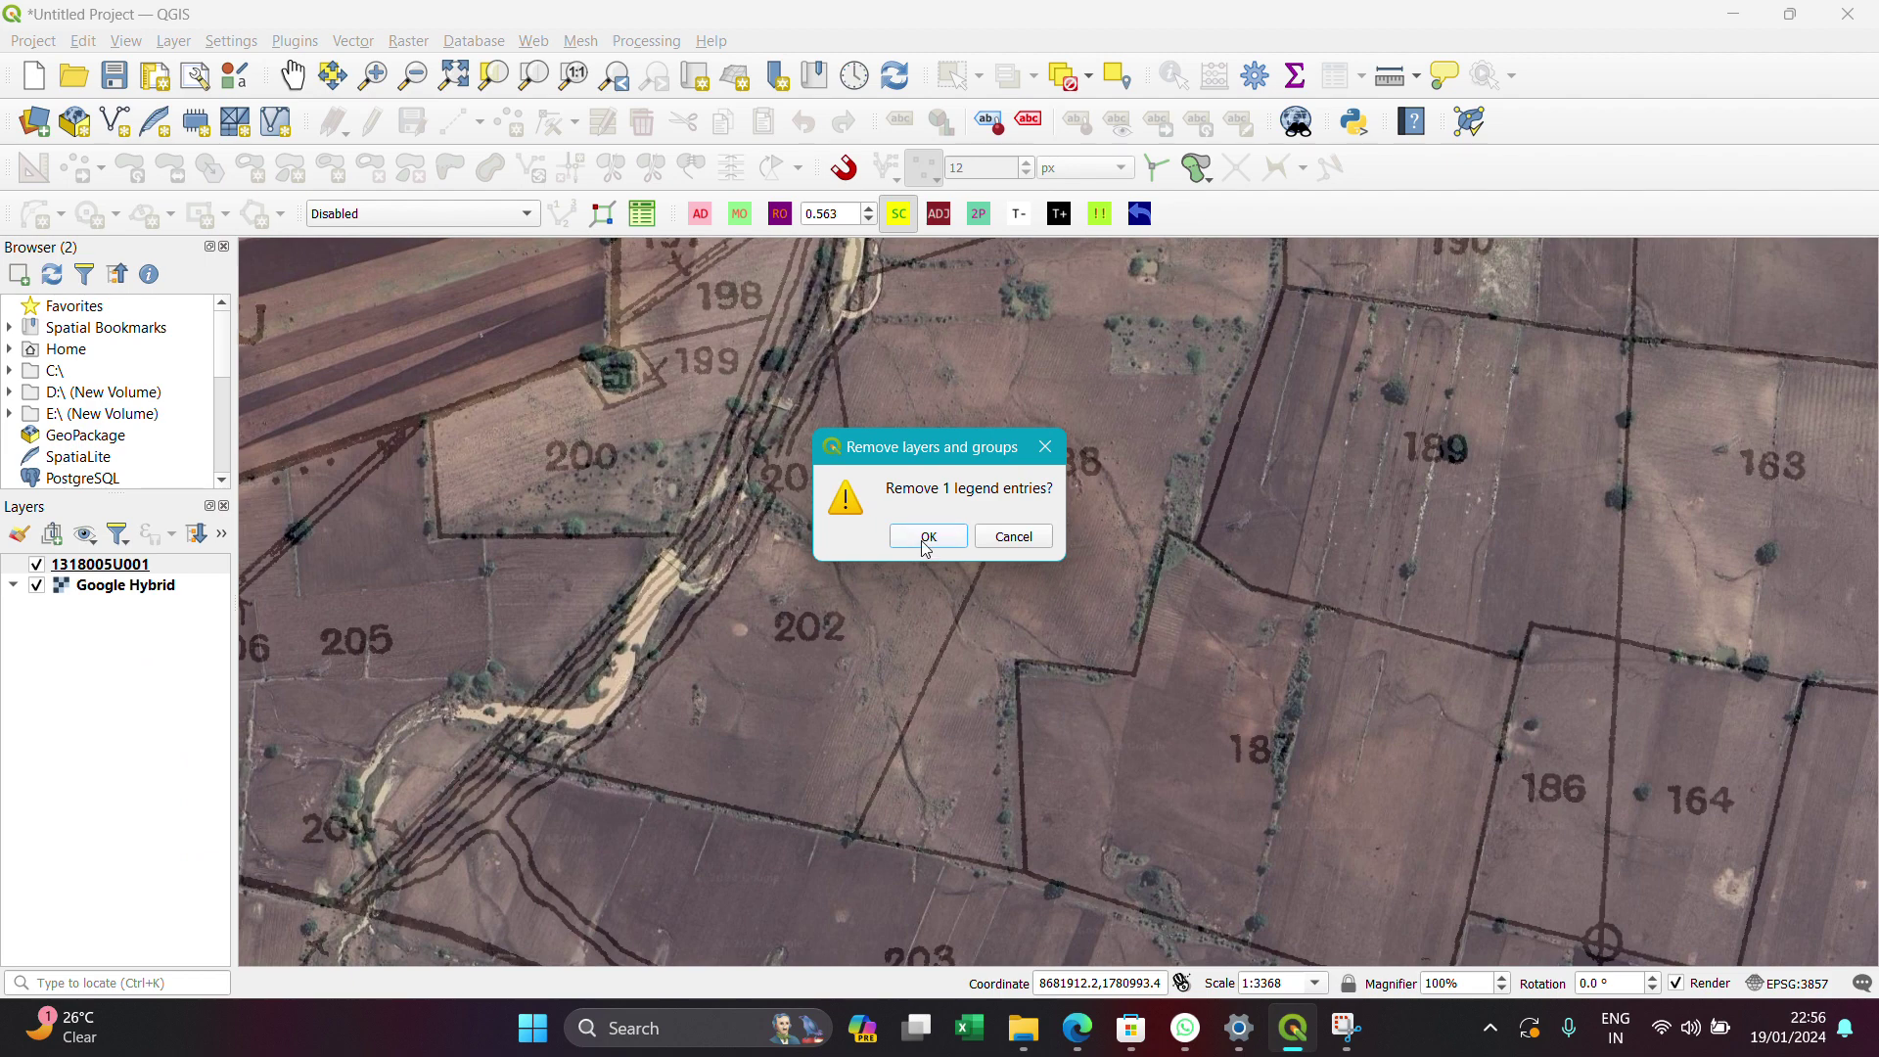
Add 1318005U001_georeferenced.tiff from the Videos folder to the QGIS map, using File Explorer
left_click(1023, 1028)
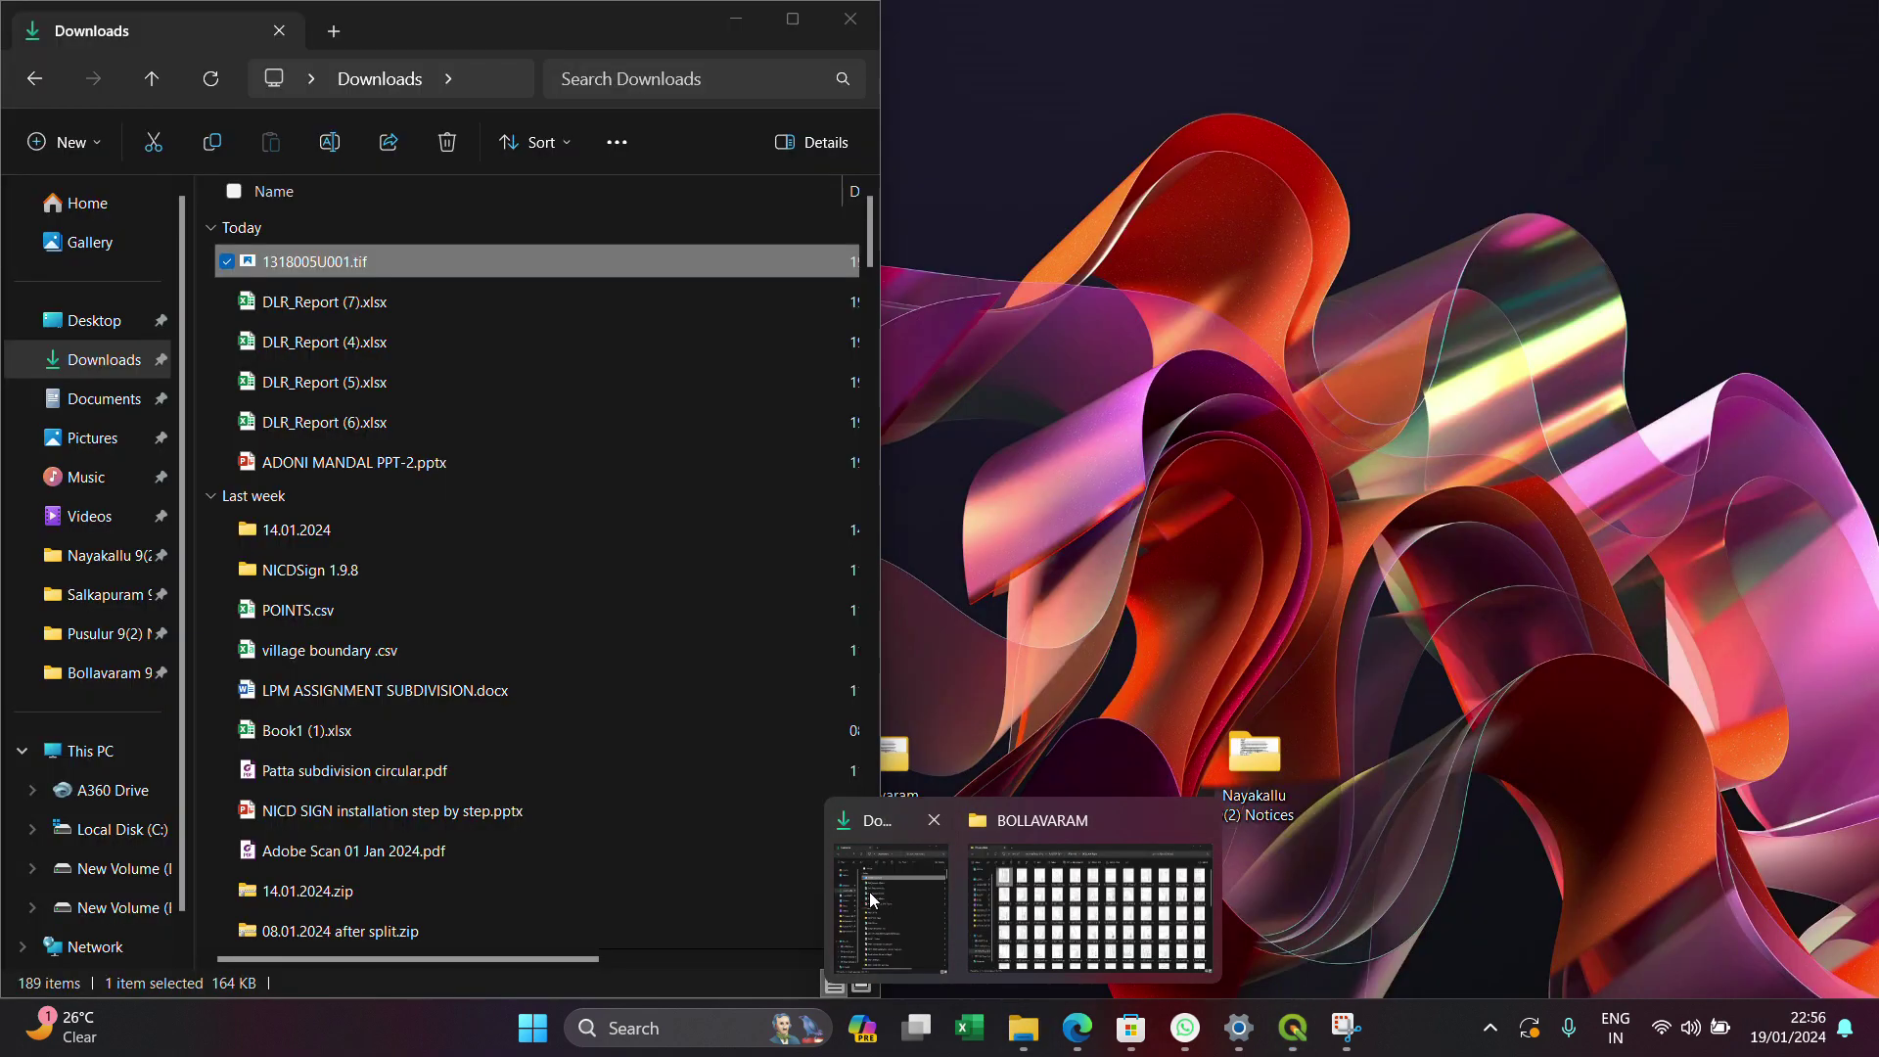
left_click(946, 907)
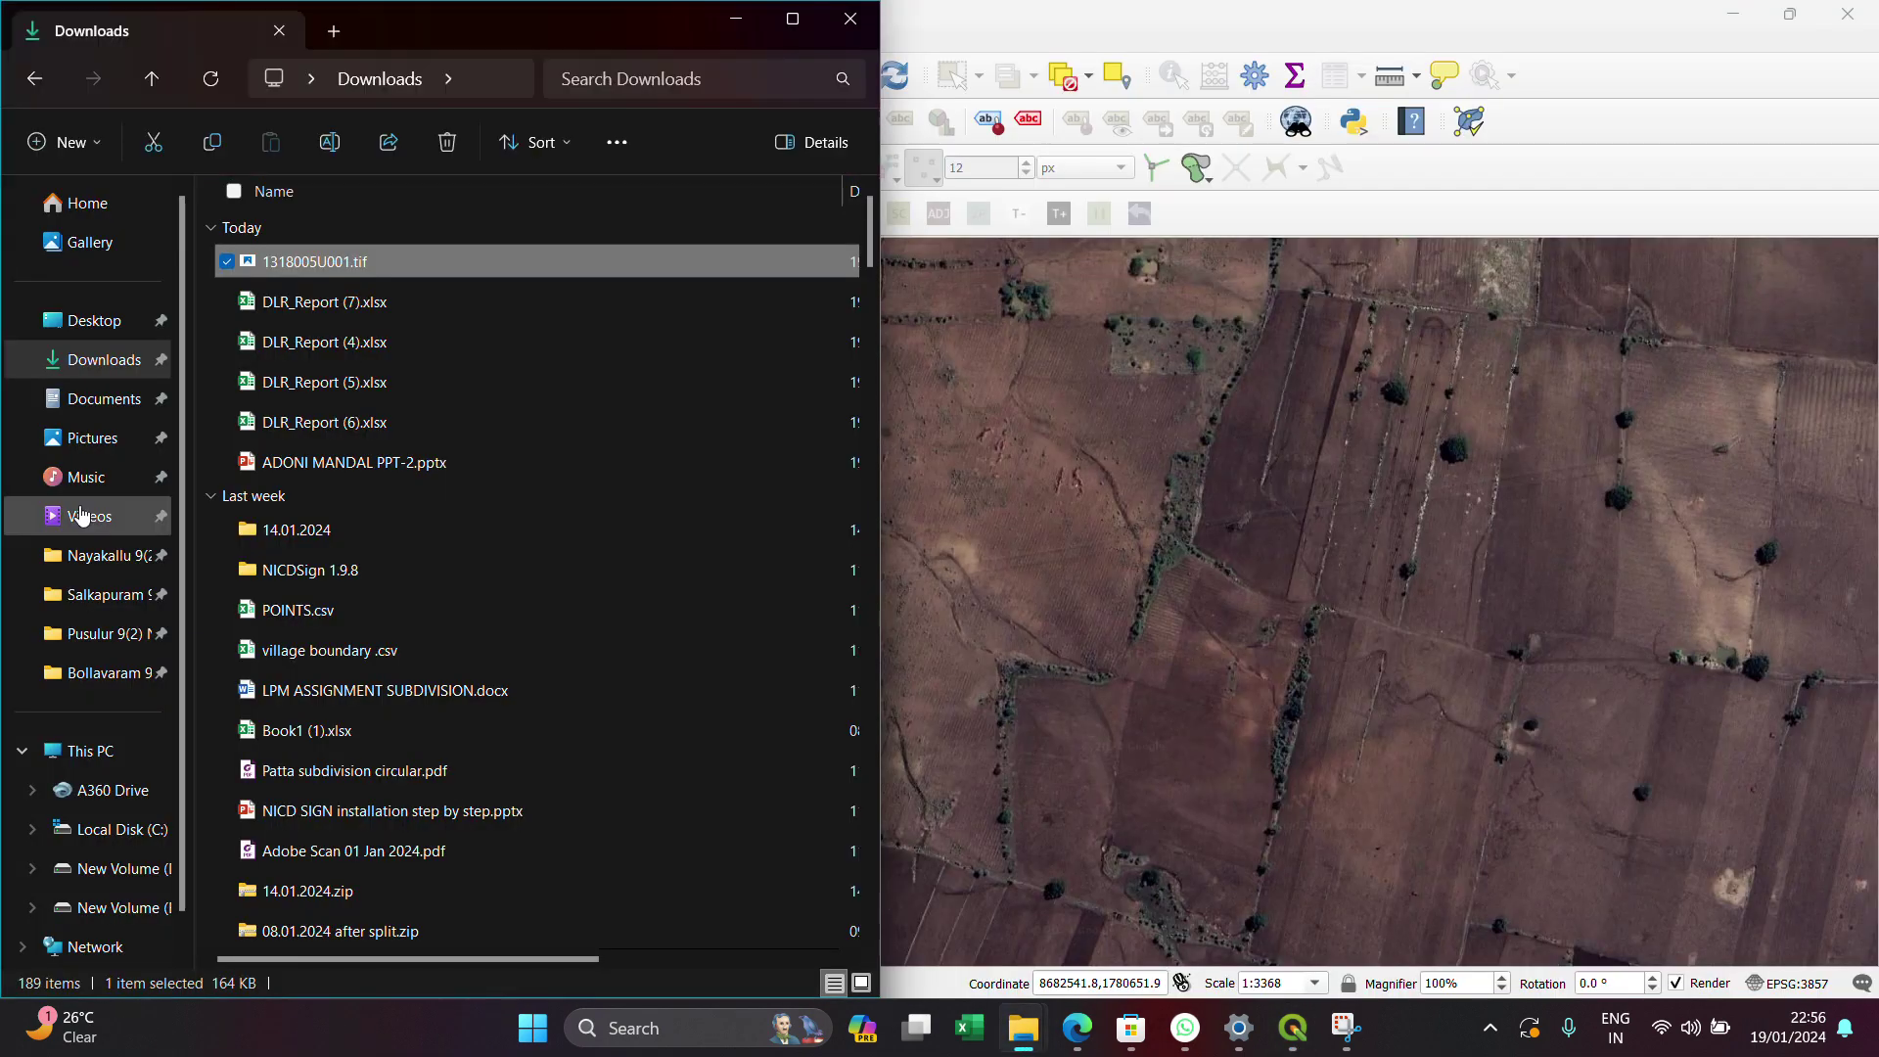
left_click(87, 531)
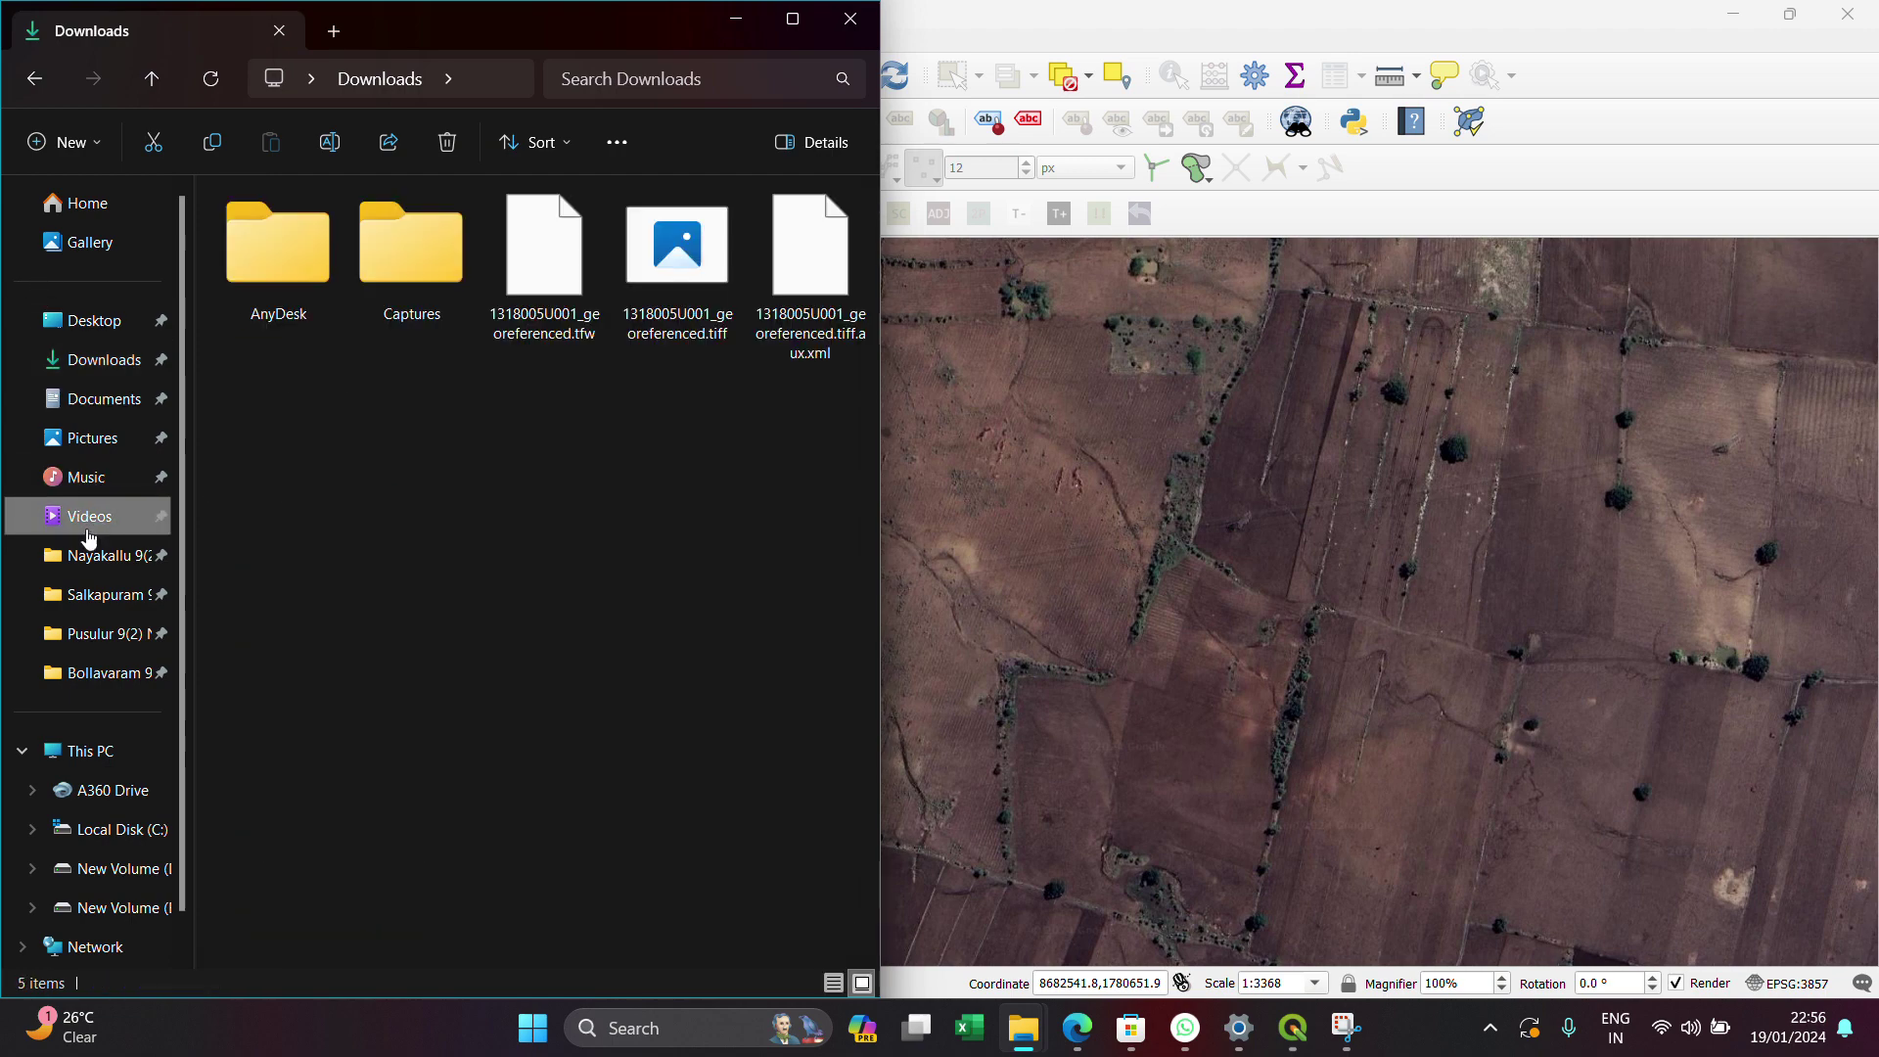
left_click(687, 309)
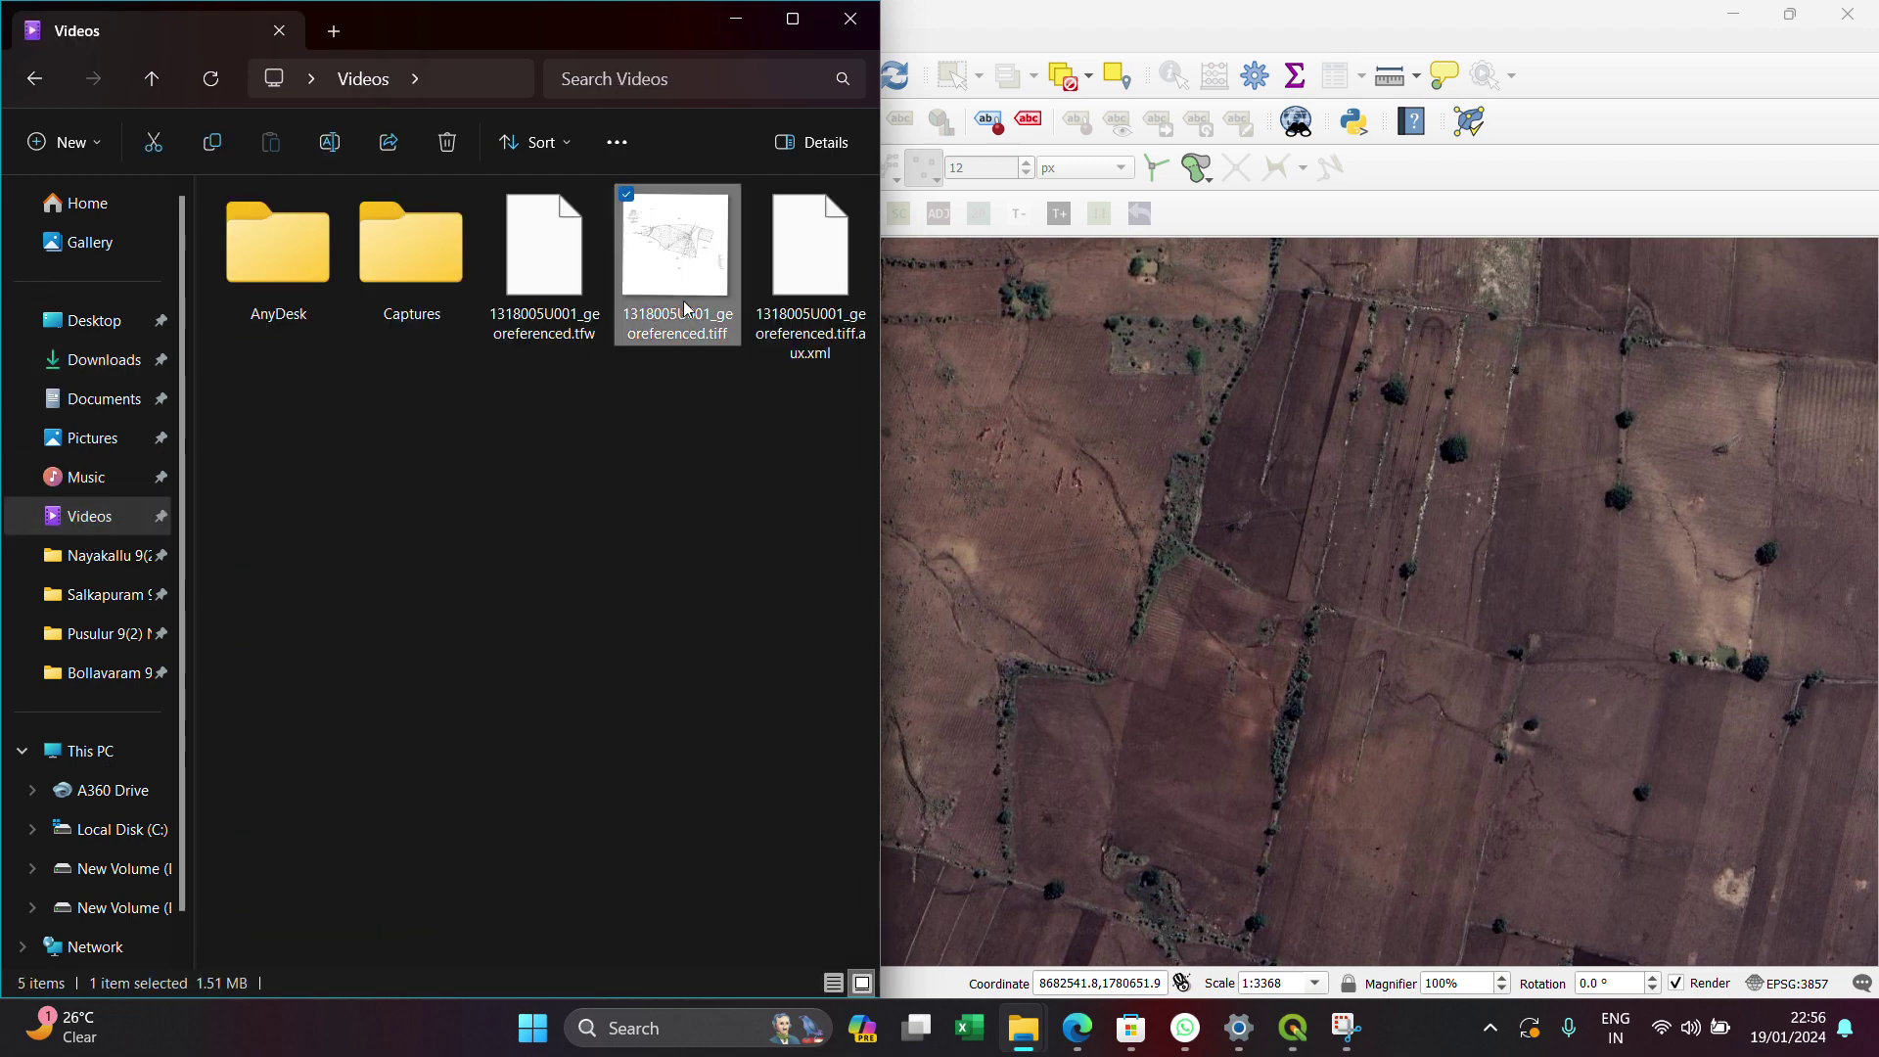
left_click_drag(687, 309, 1187, 619)
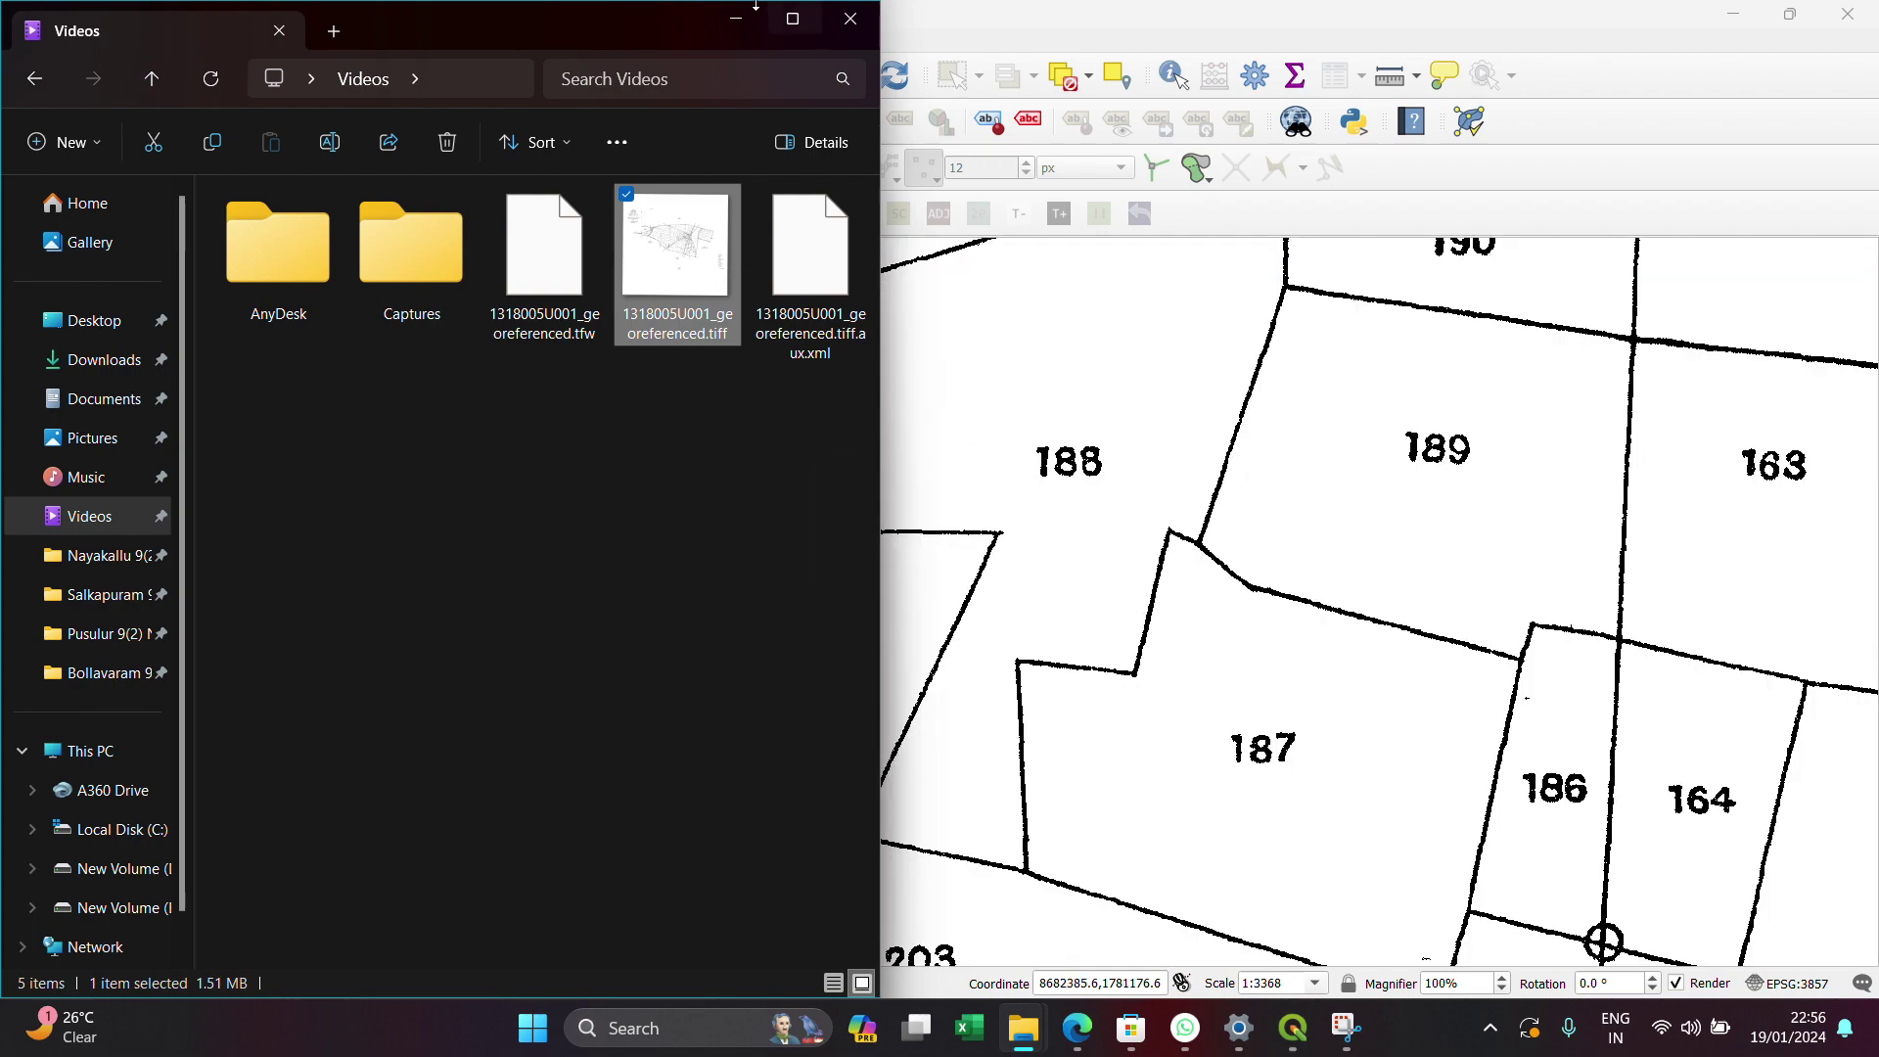
left_click(740, 21)
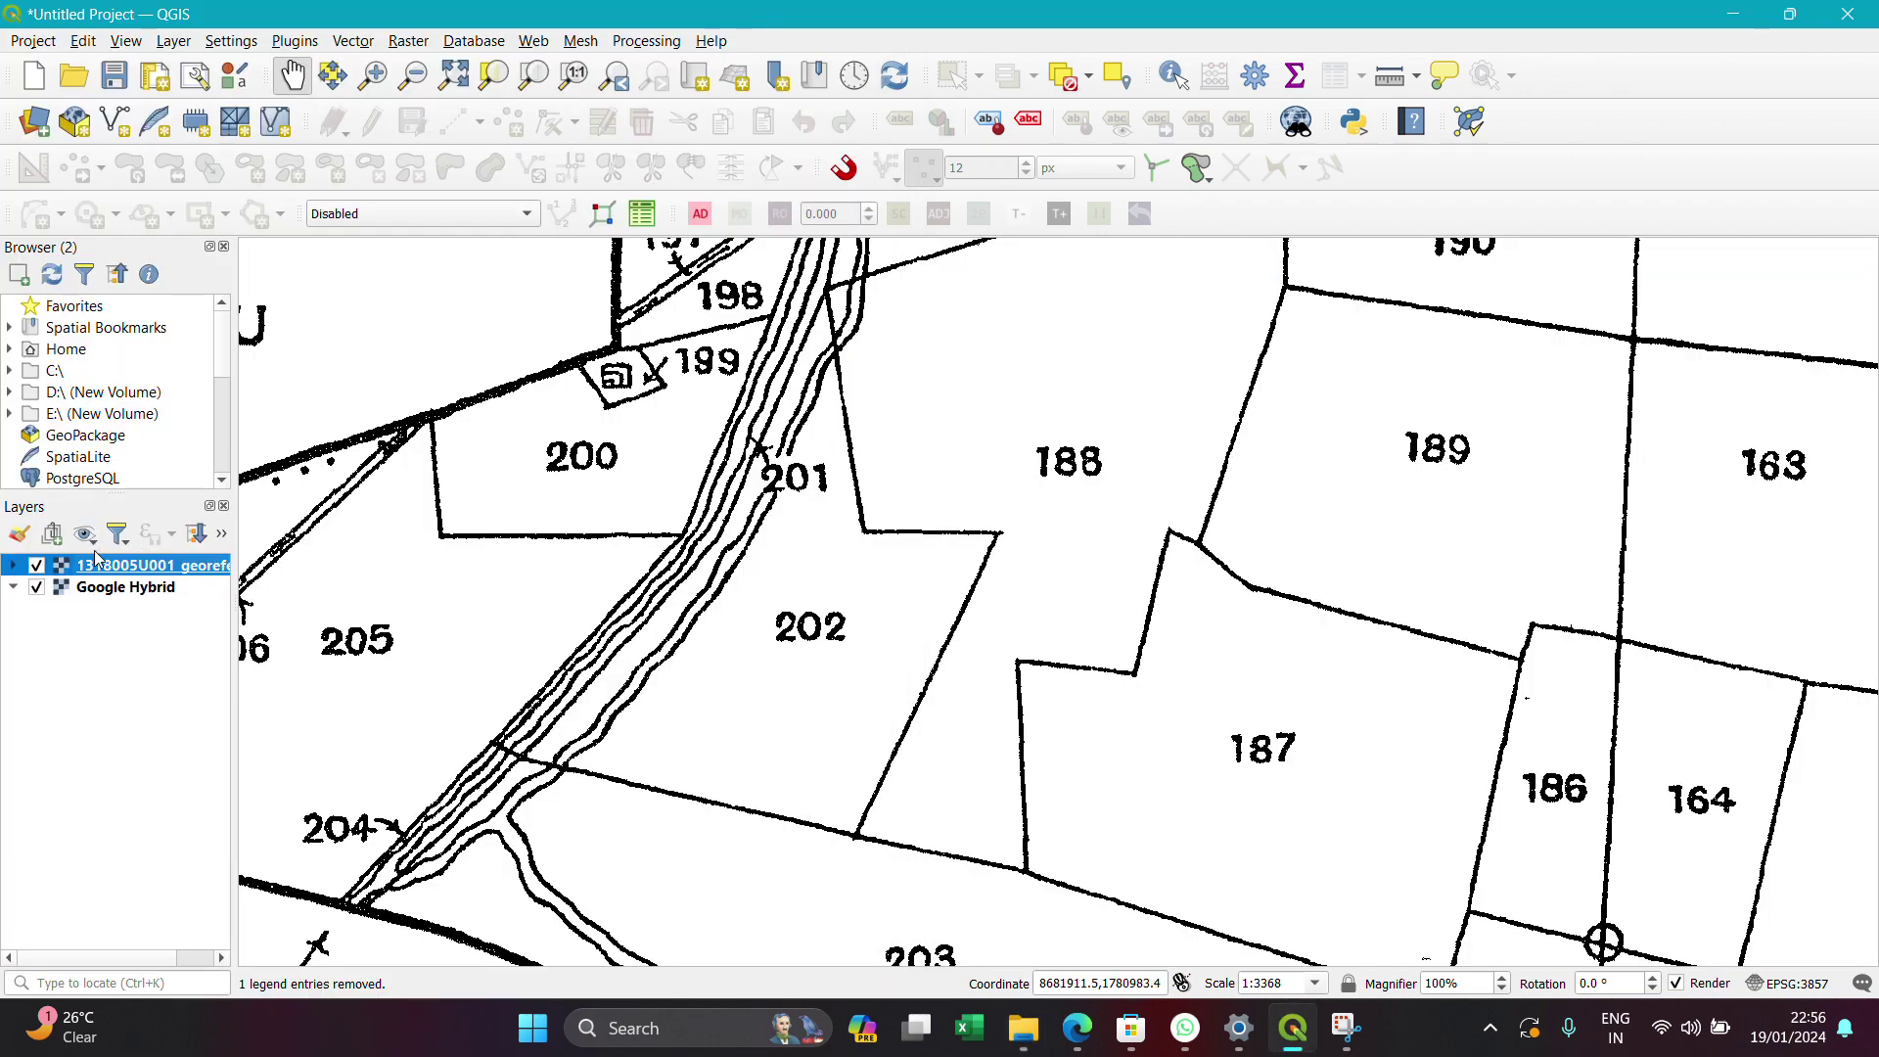
Set the global opacity of the 1318005U001_georeferenced layer to about 21.9 %
right_click(125, 575)
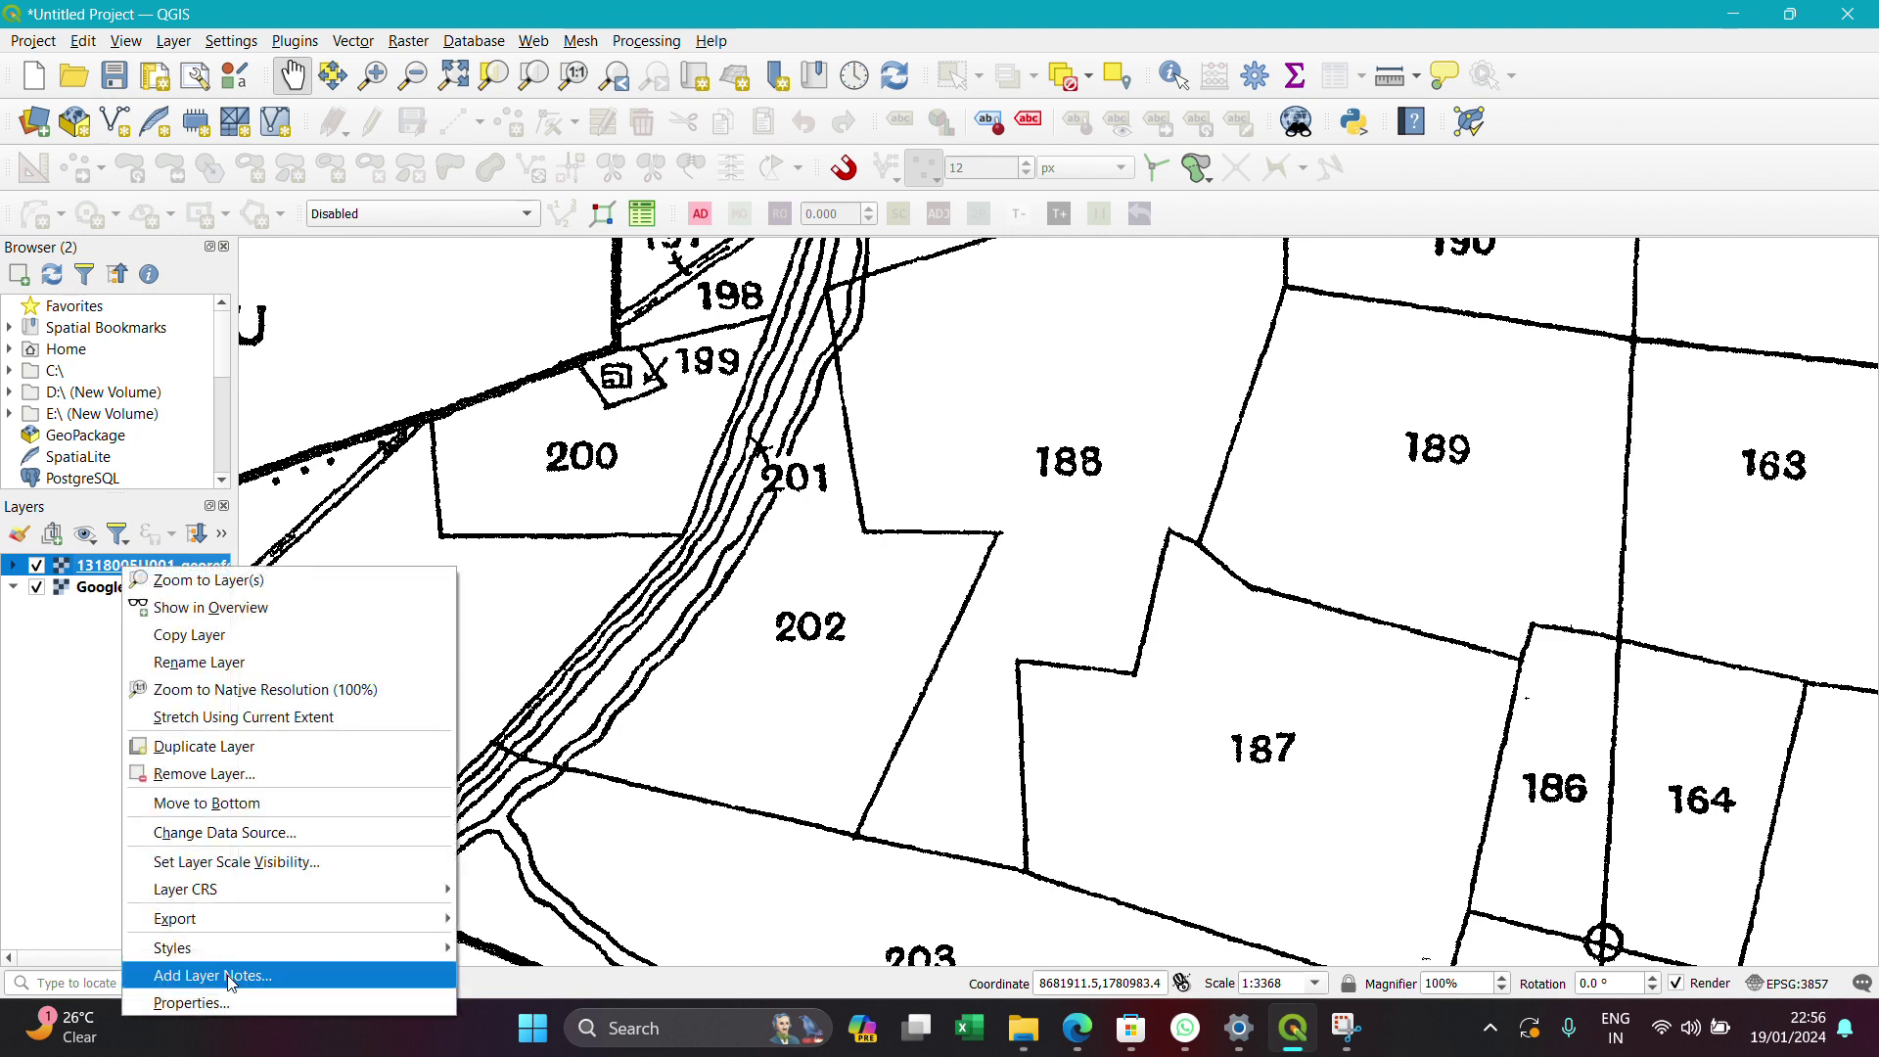
left_click(223, 1000)
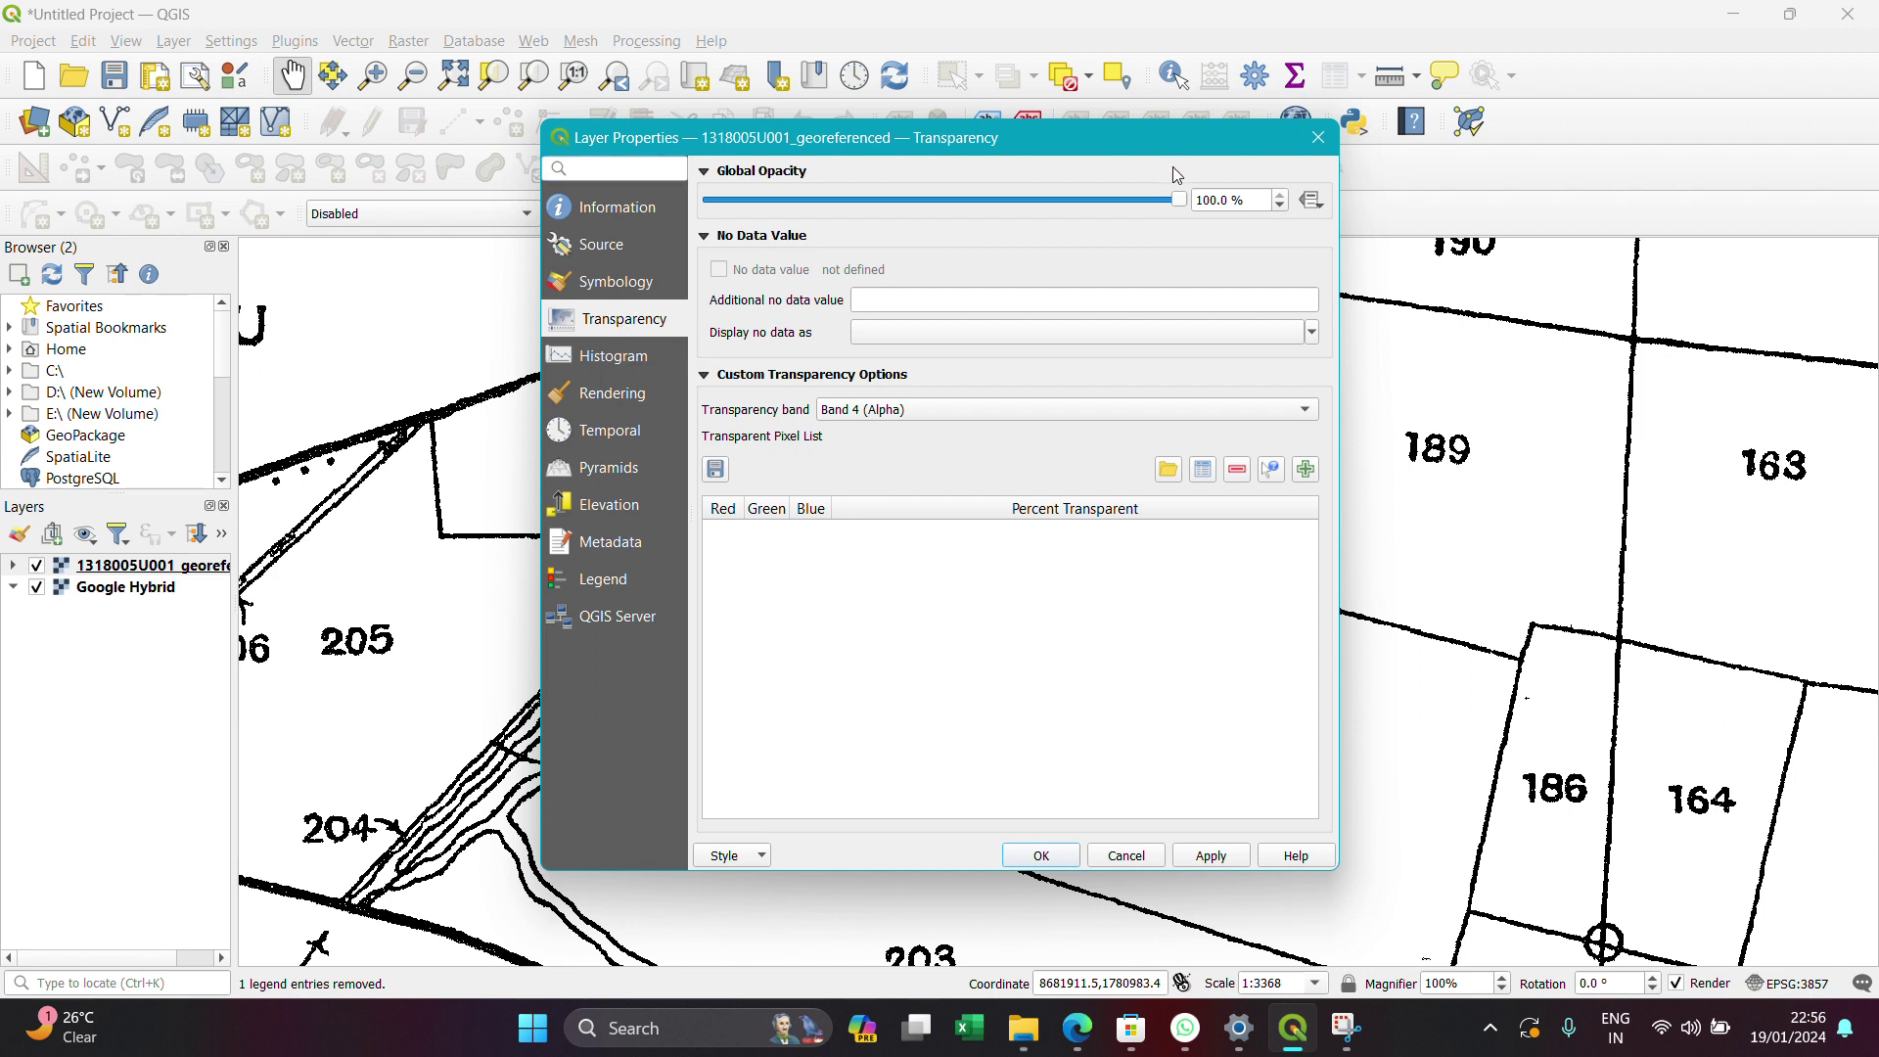
left_click_drag(1184, 208, 824, 209)
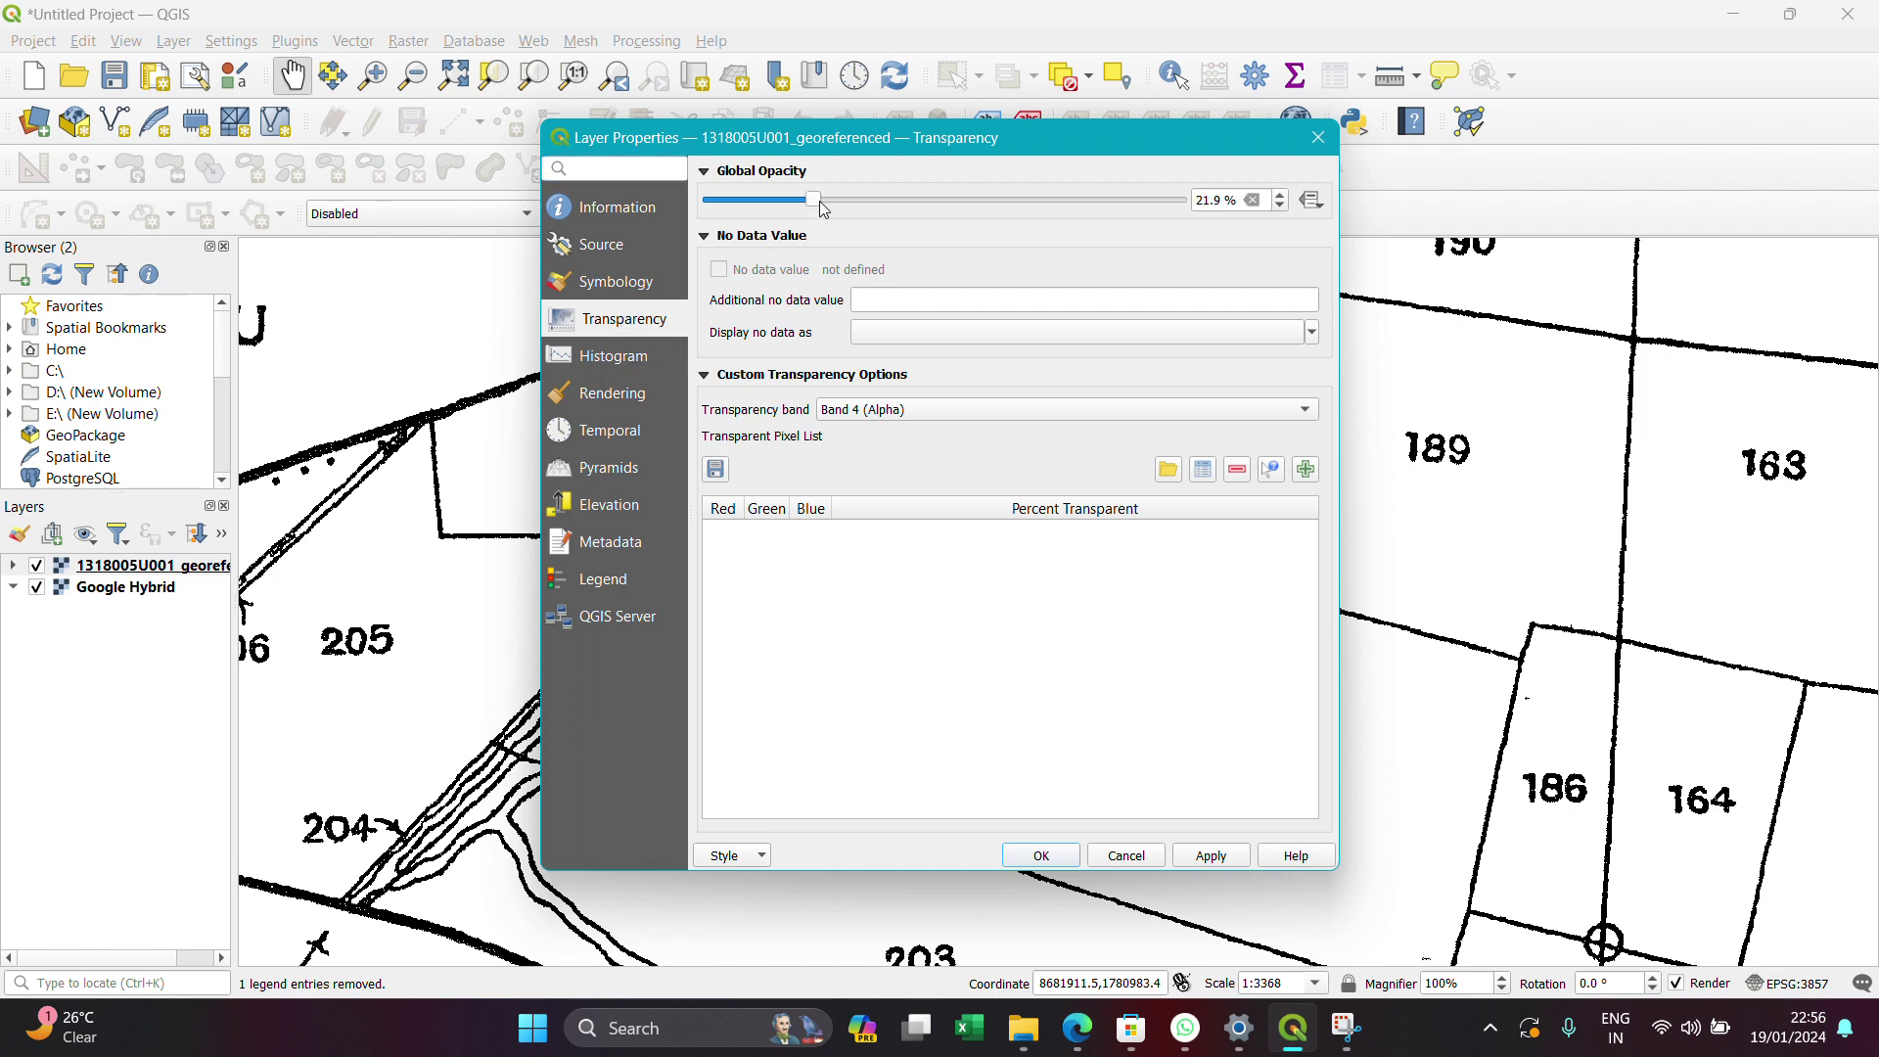
left_click(1210, 857)
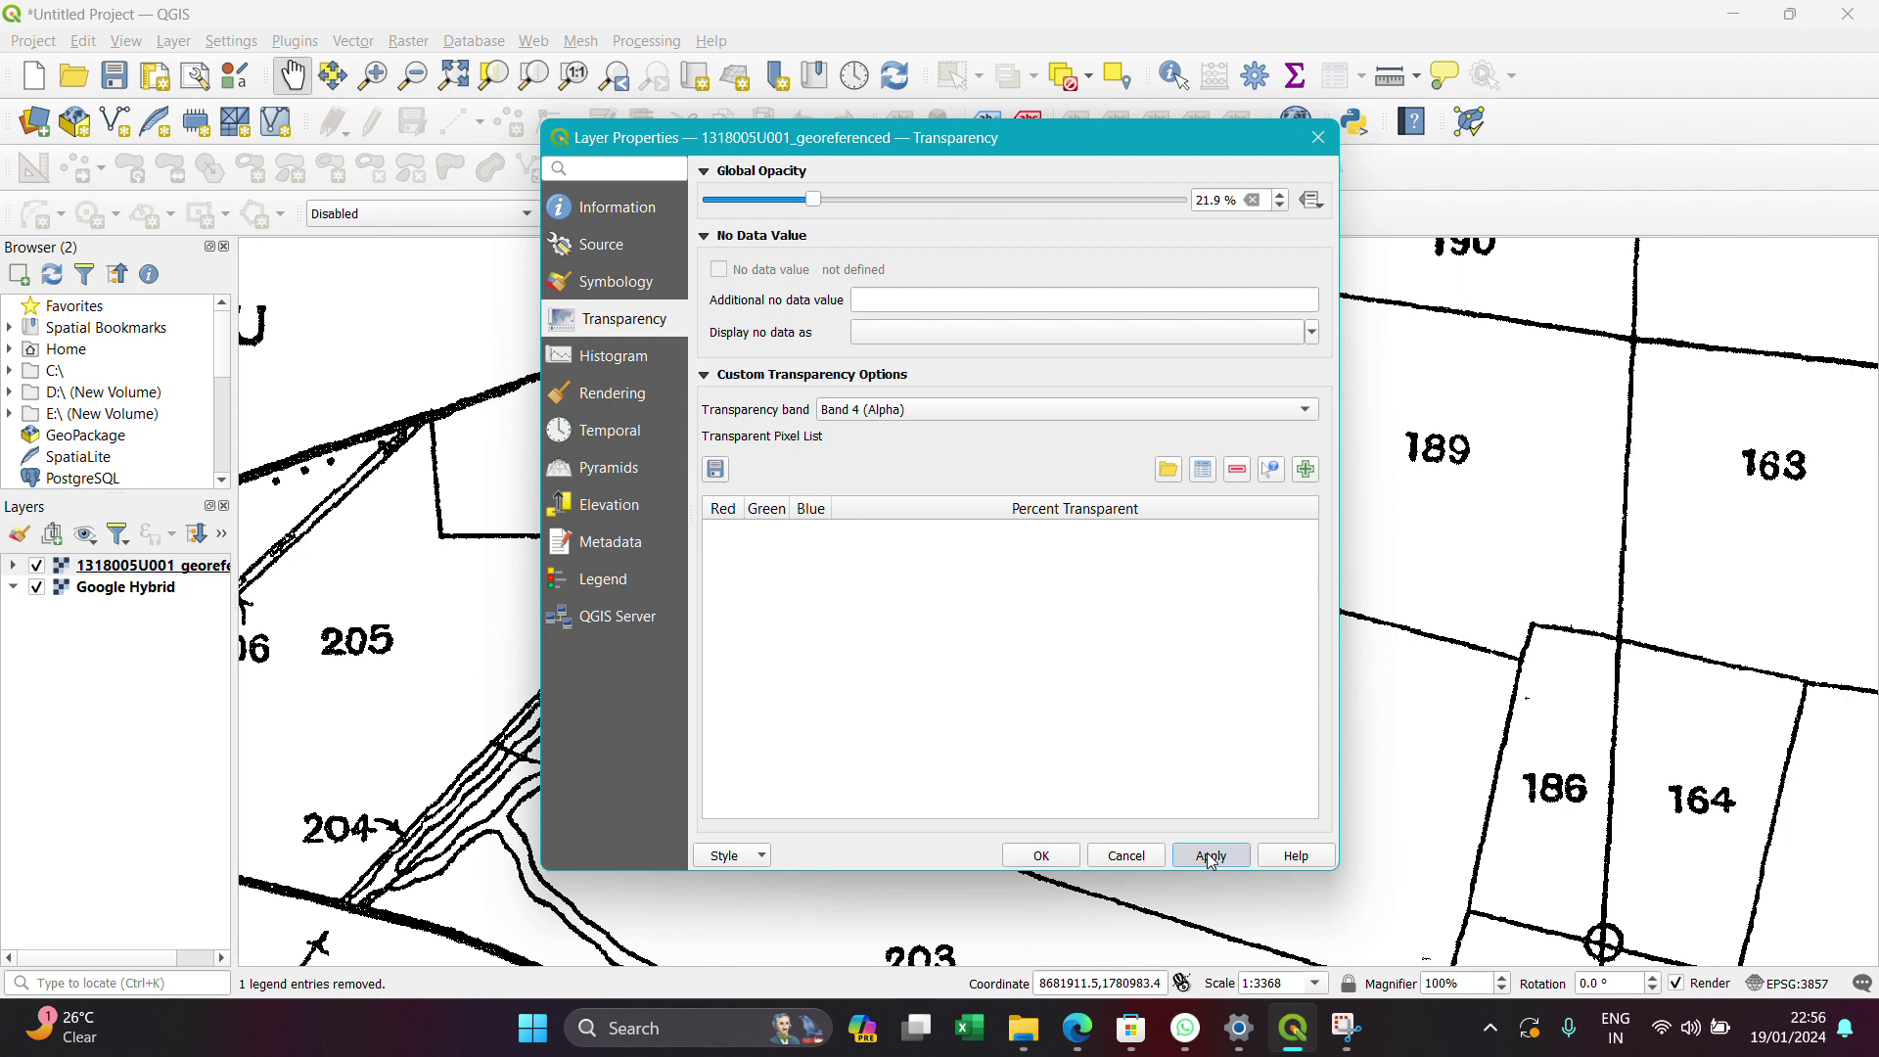
left_click(1037, 856)
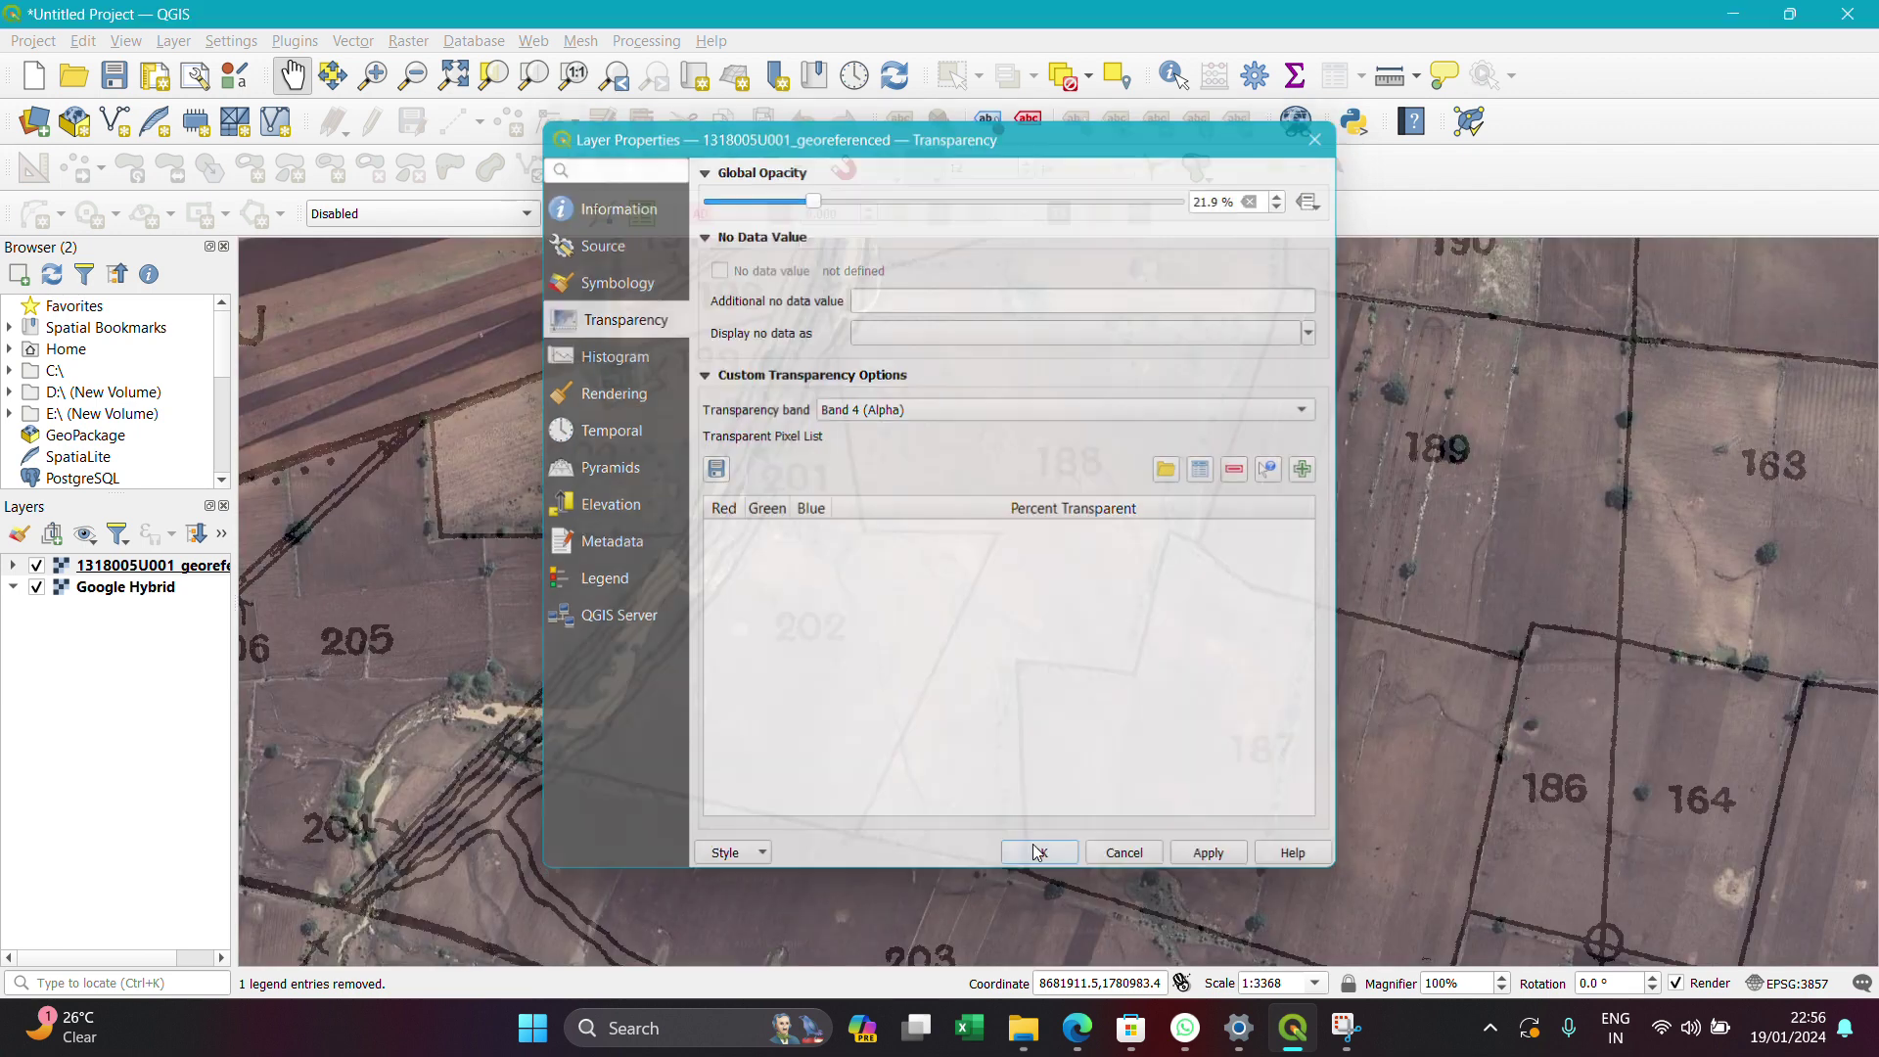
Check the georeferenced map over the satellite imagery, and remove the 1318005U001_georeferenced layer from the project
scroll(986, 610, "down", 2)
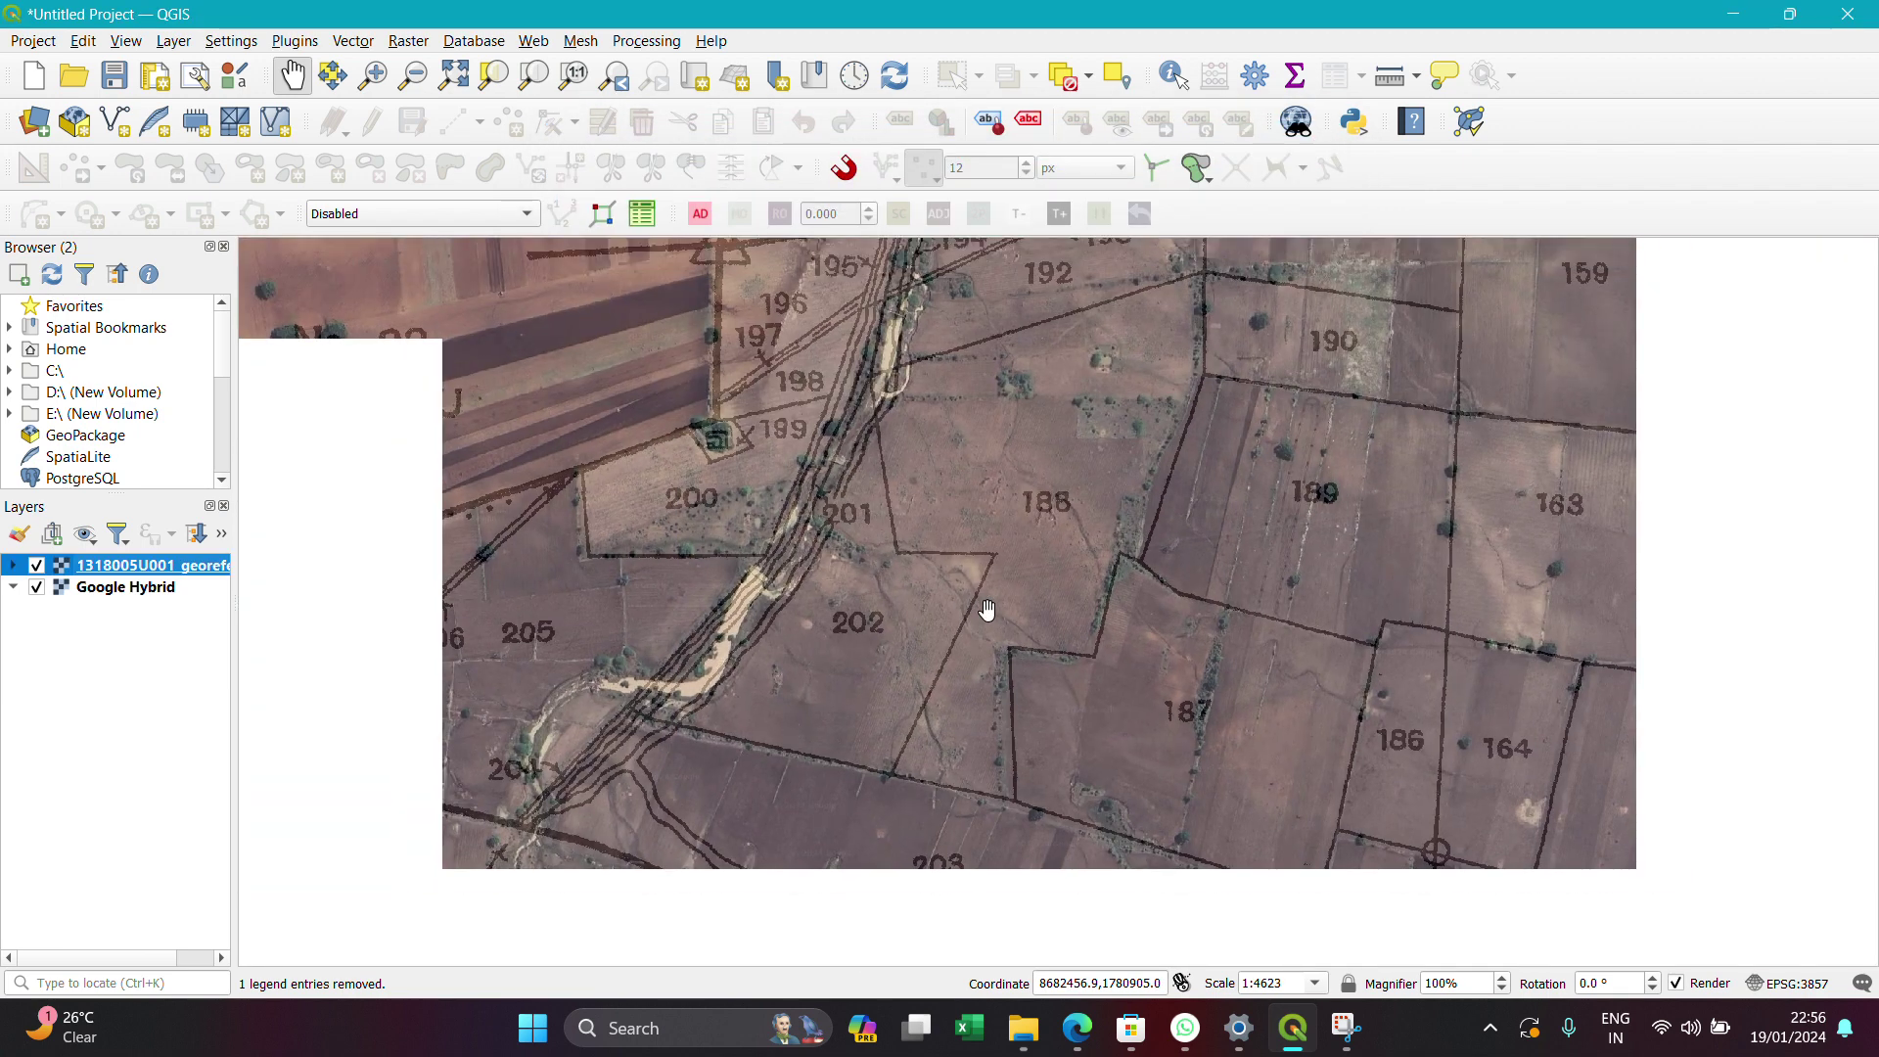
scroll(987, 610, "down", 1)
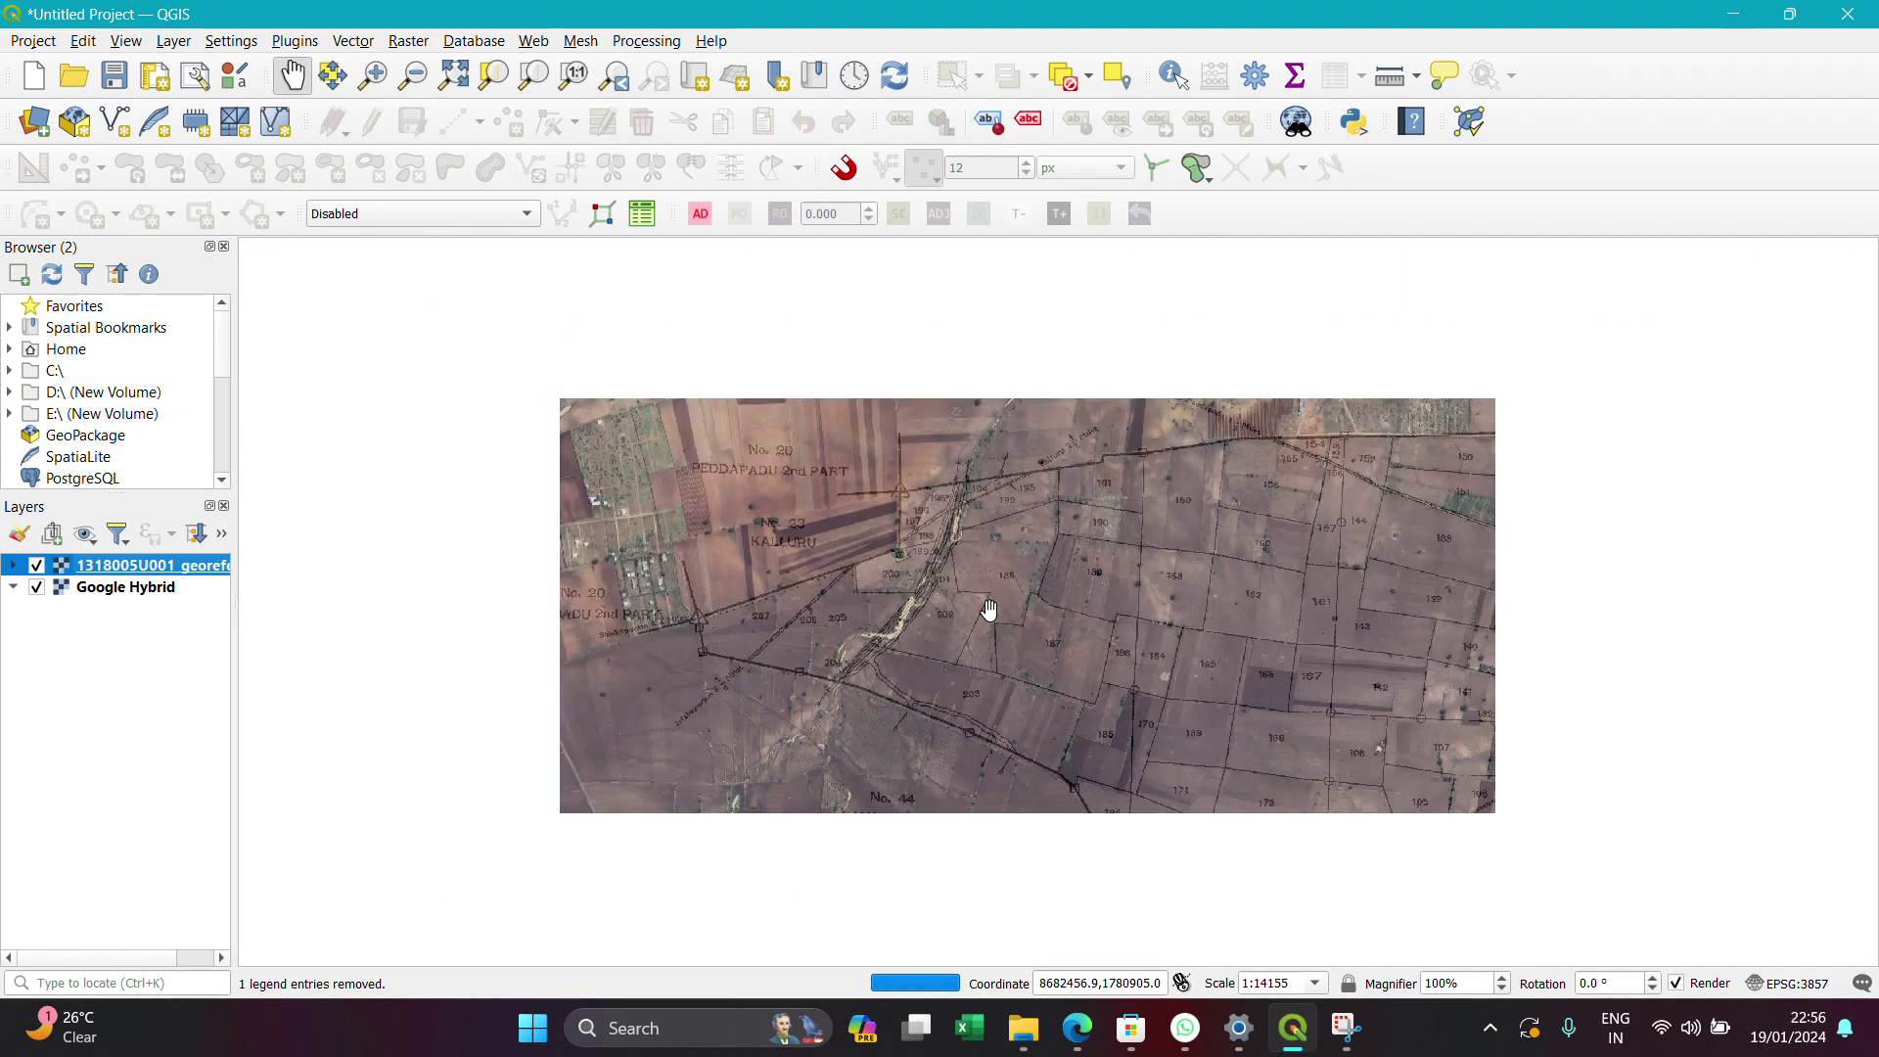
left_click_drag(1195, 613, 948, 482)
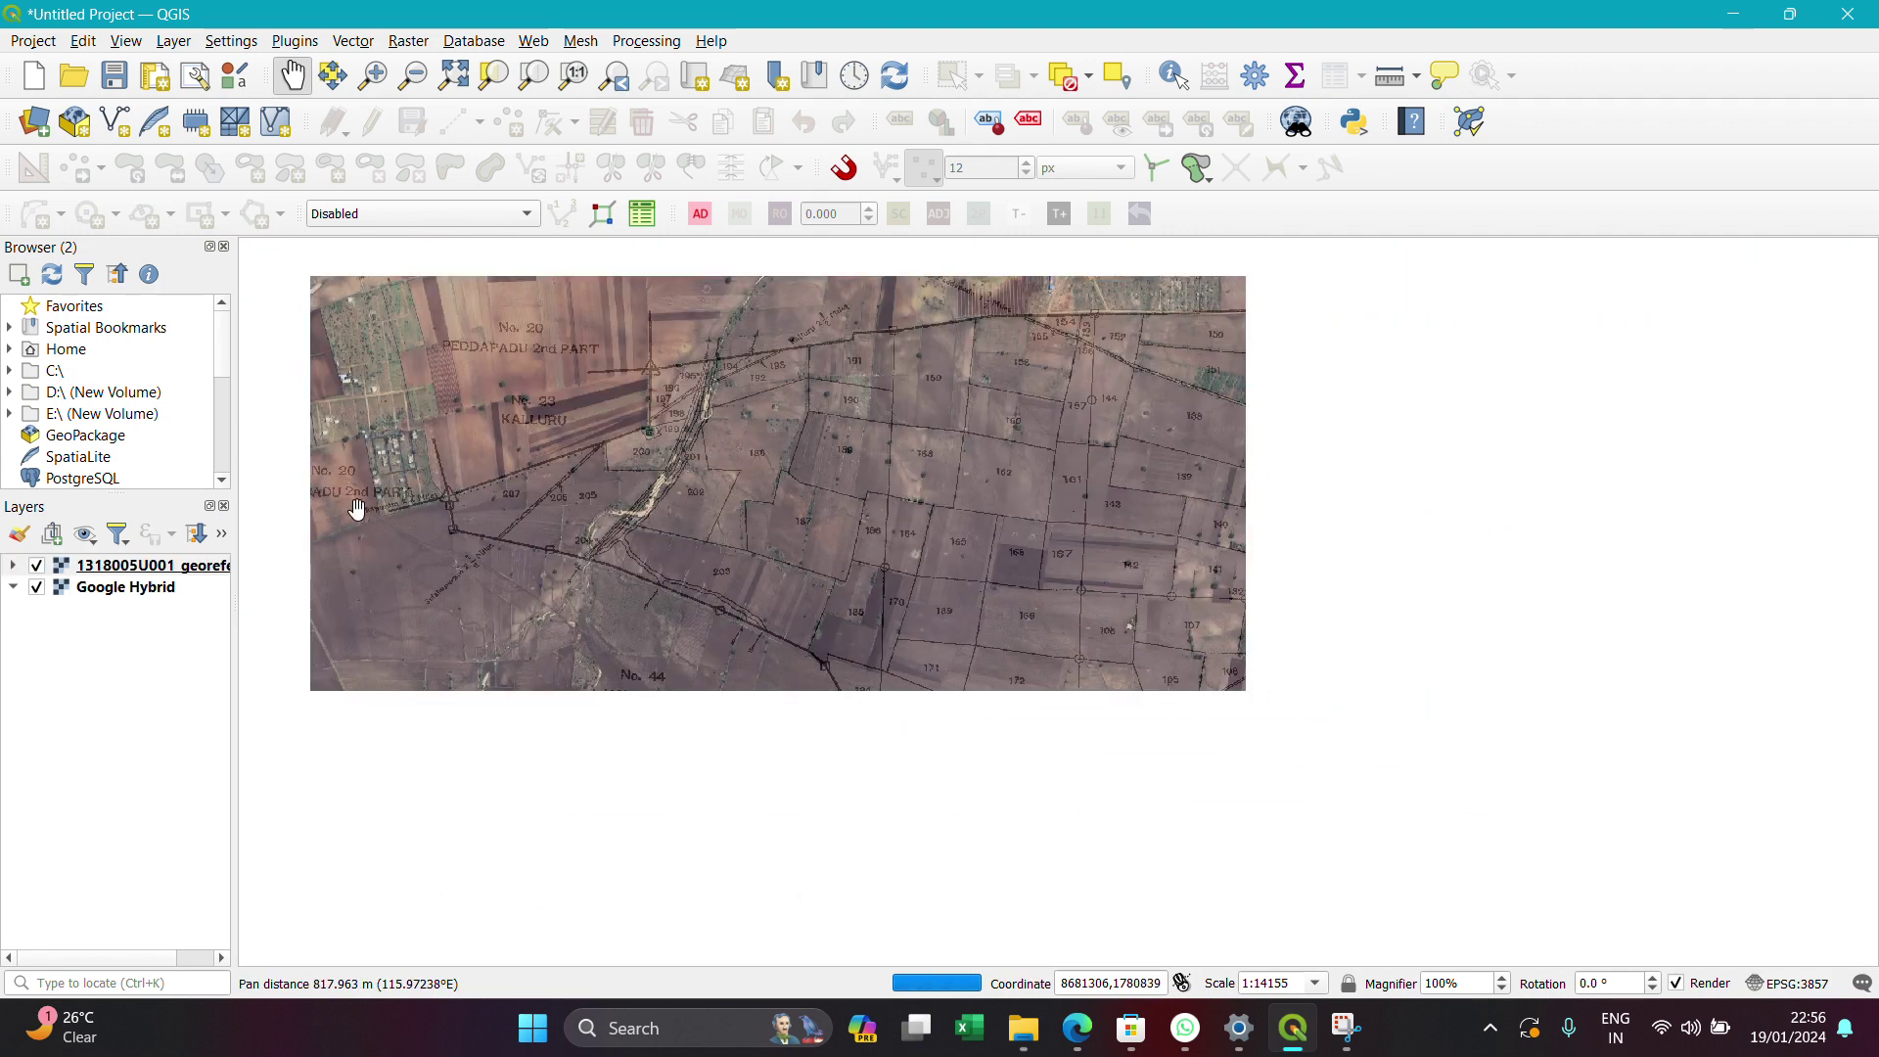
right_click(164, 568)
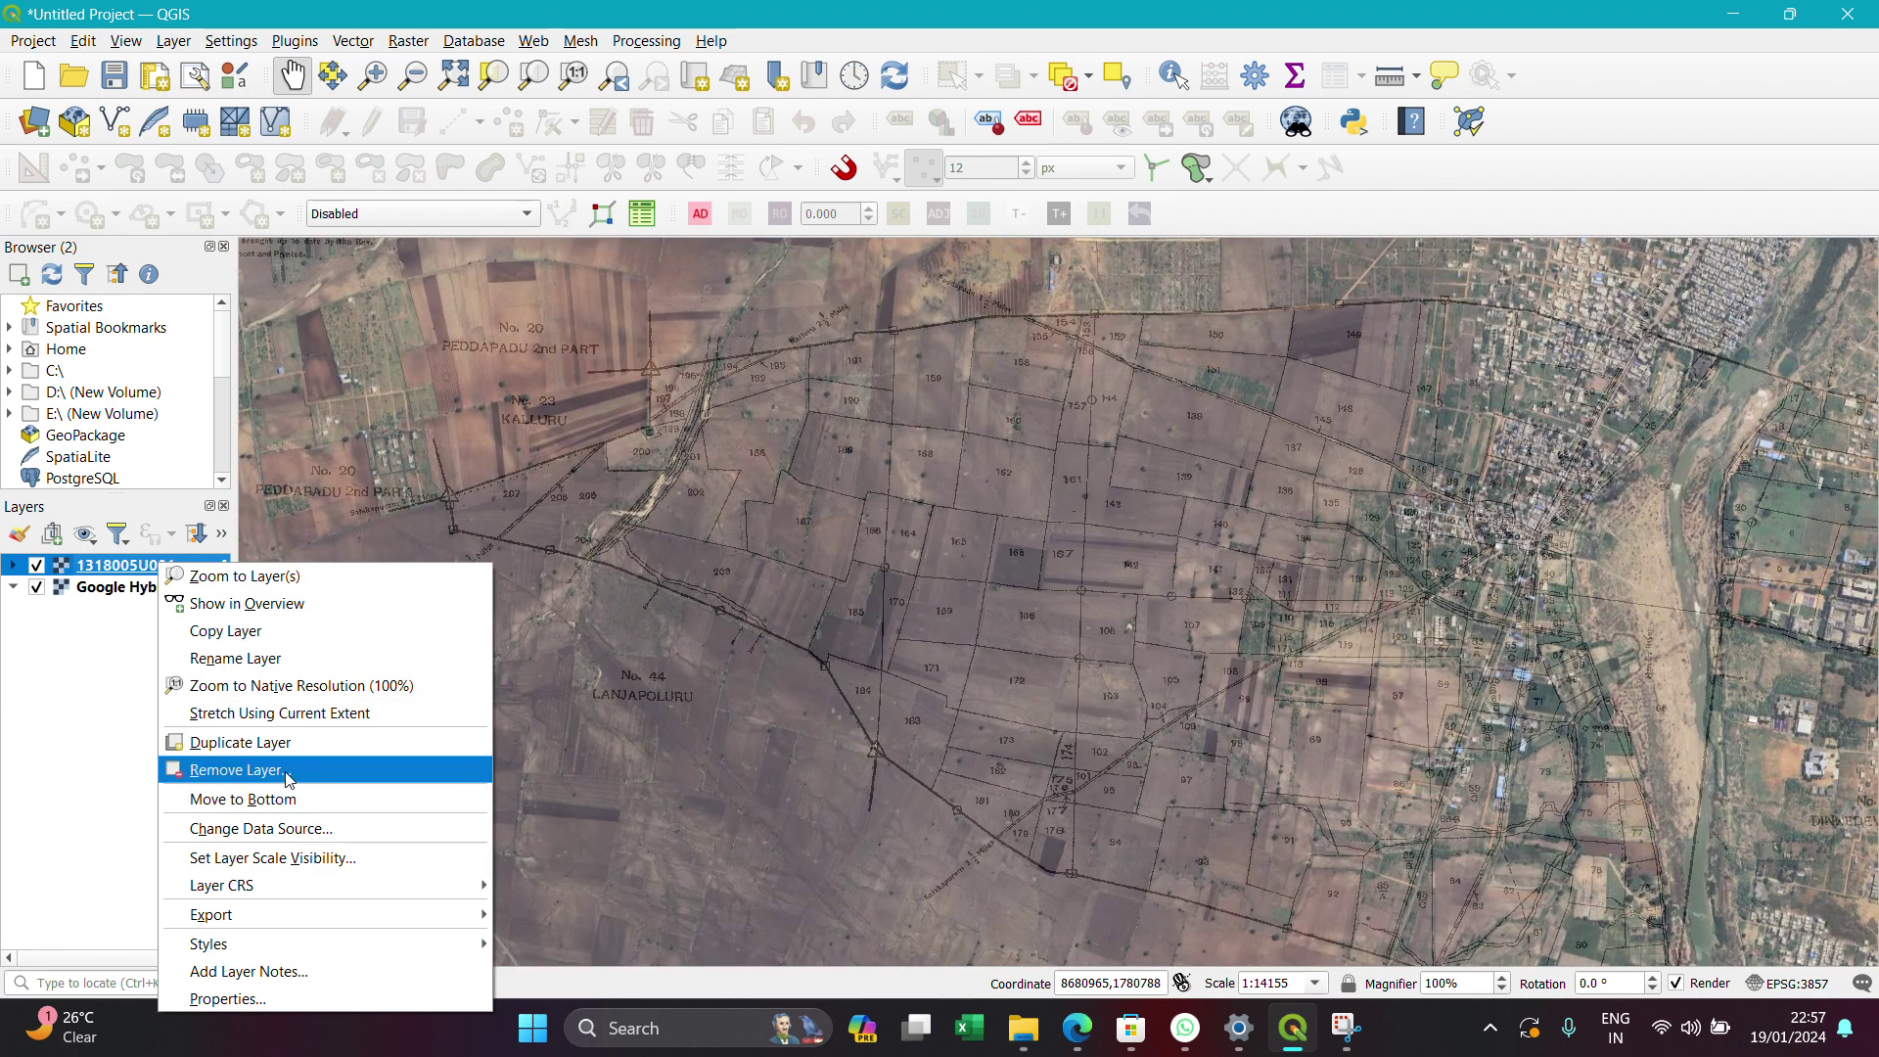
left_click(290, 775)
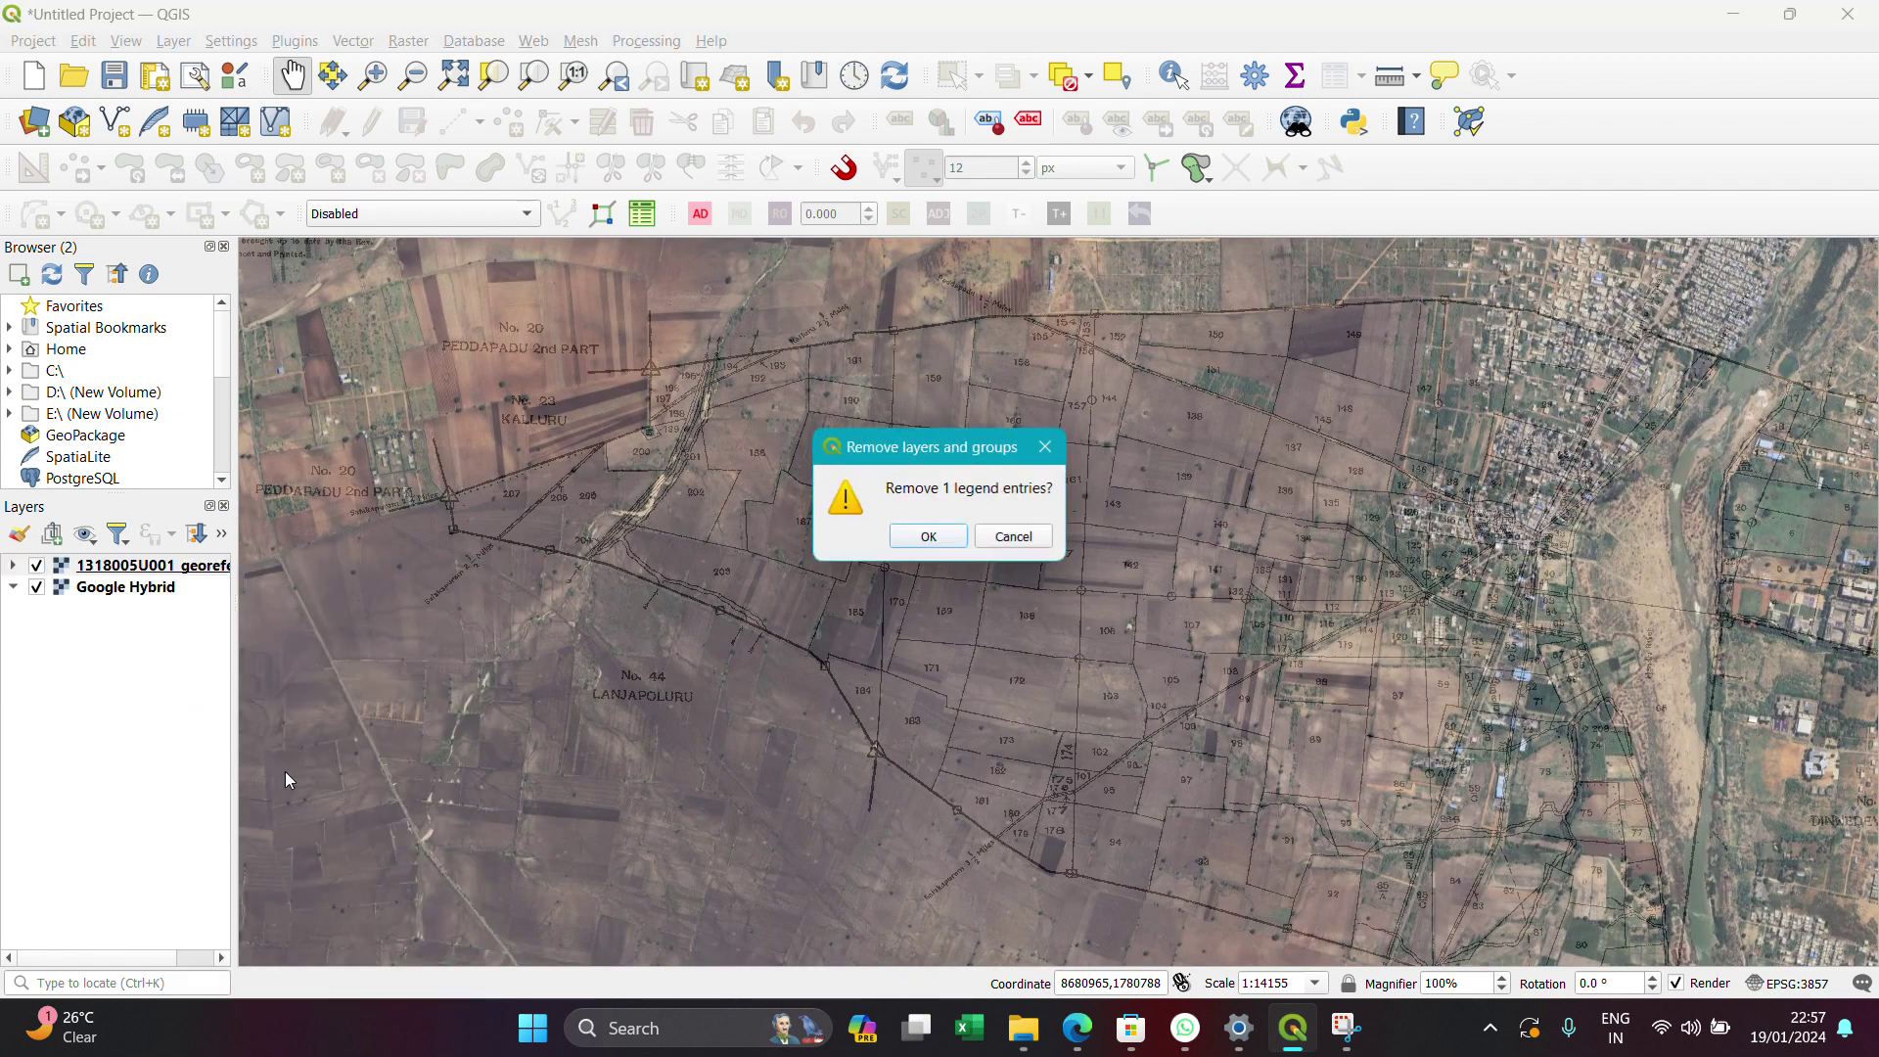
left_click(928, 537)
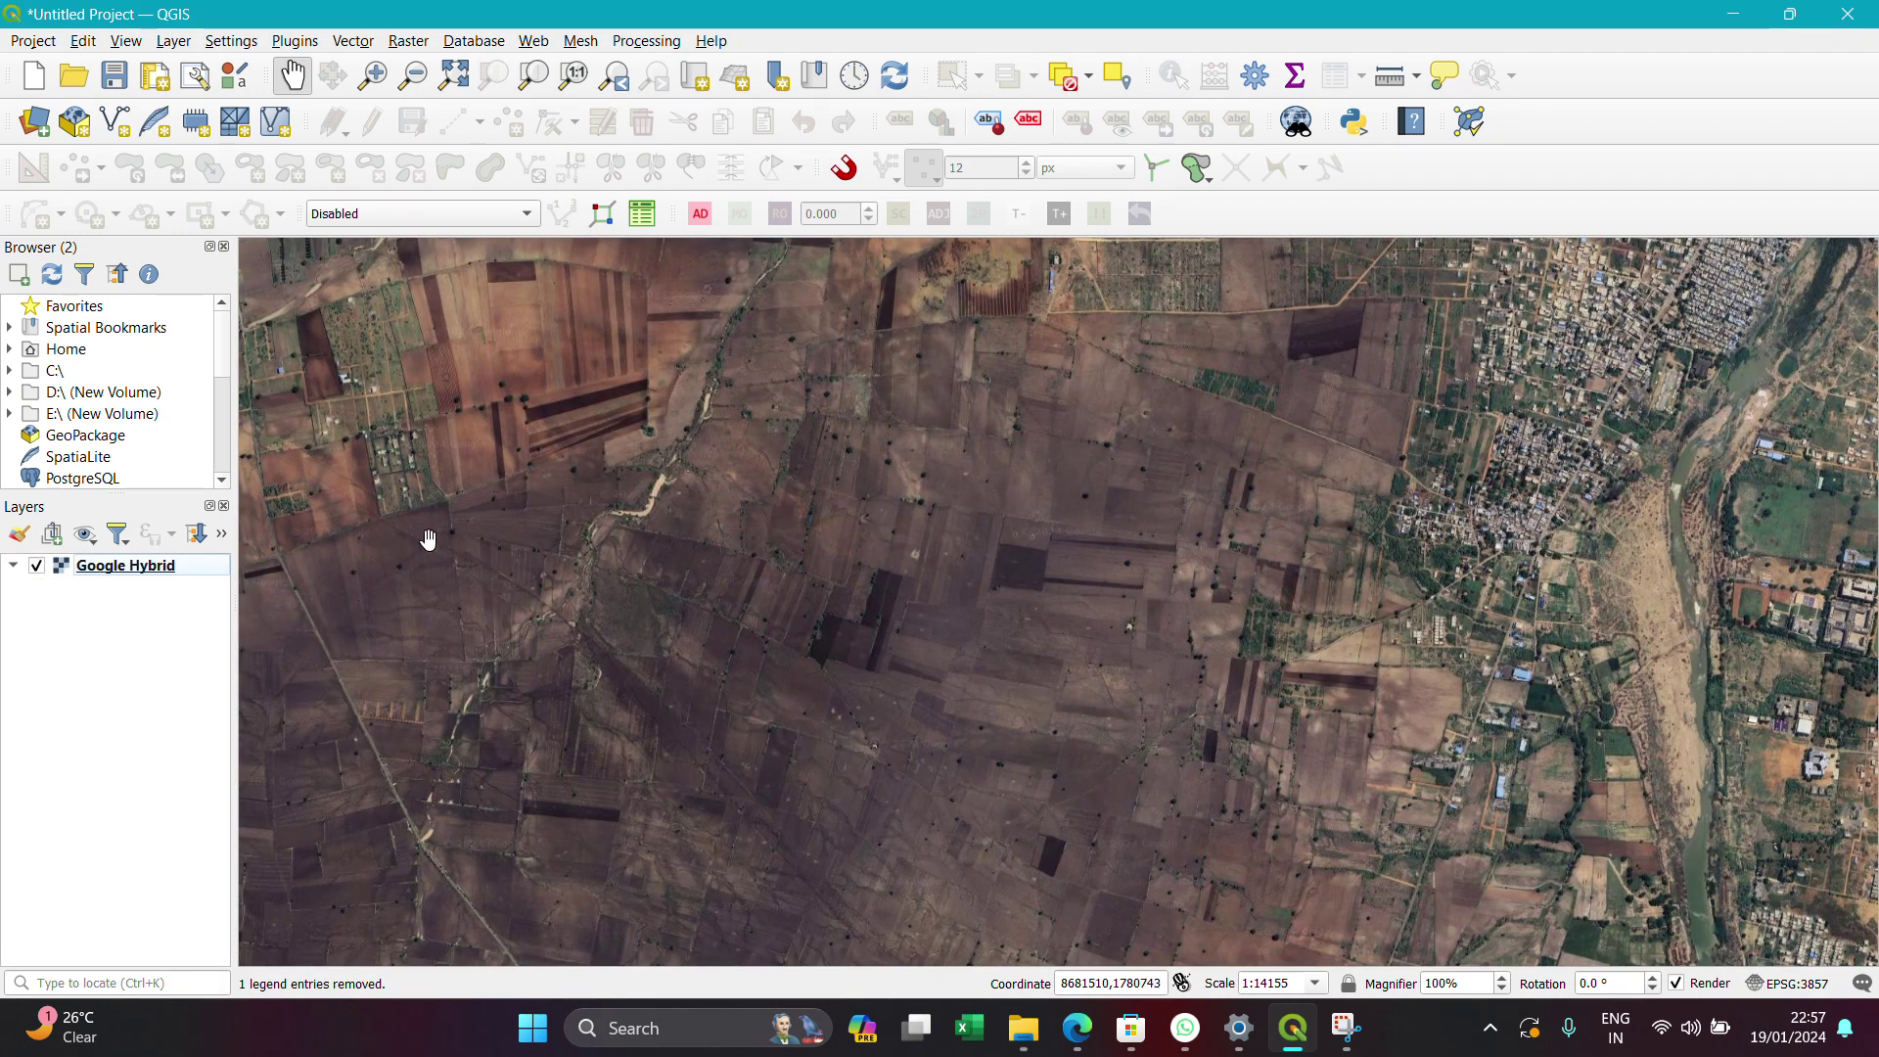
Zoom in on the tree at the western field corner in the Google Hybrid imagery
scroll(431, 531, "up", 1)
scroll(442, 519, "up", 2)
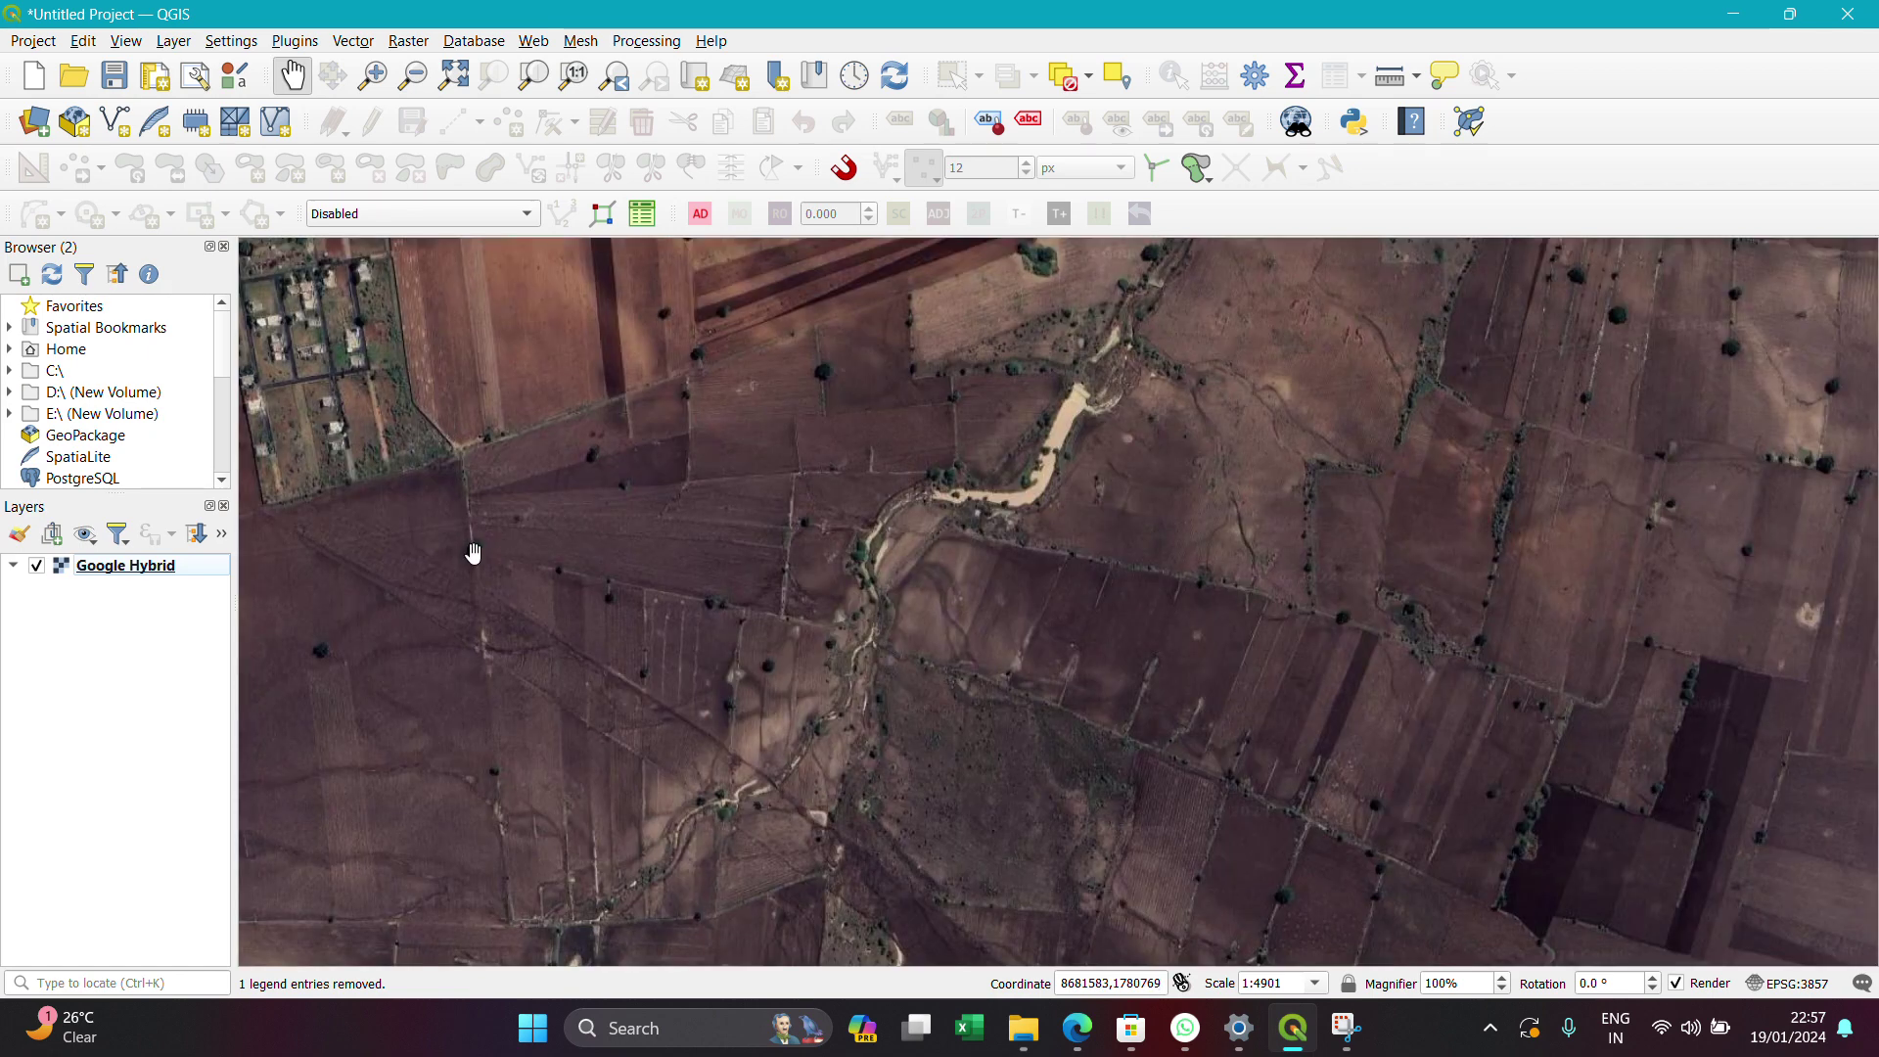
scroll(474, 551, "up", 1)
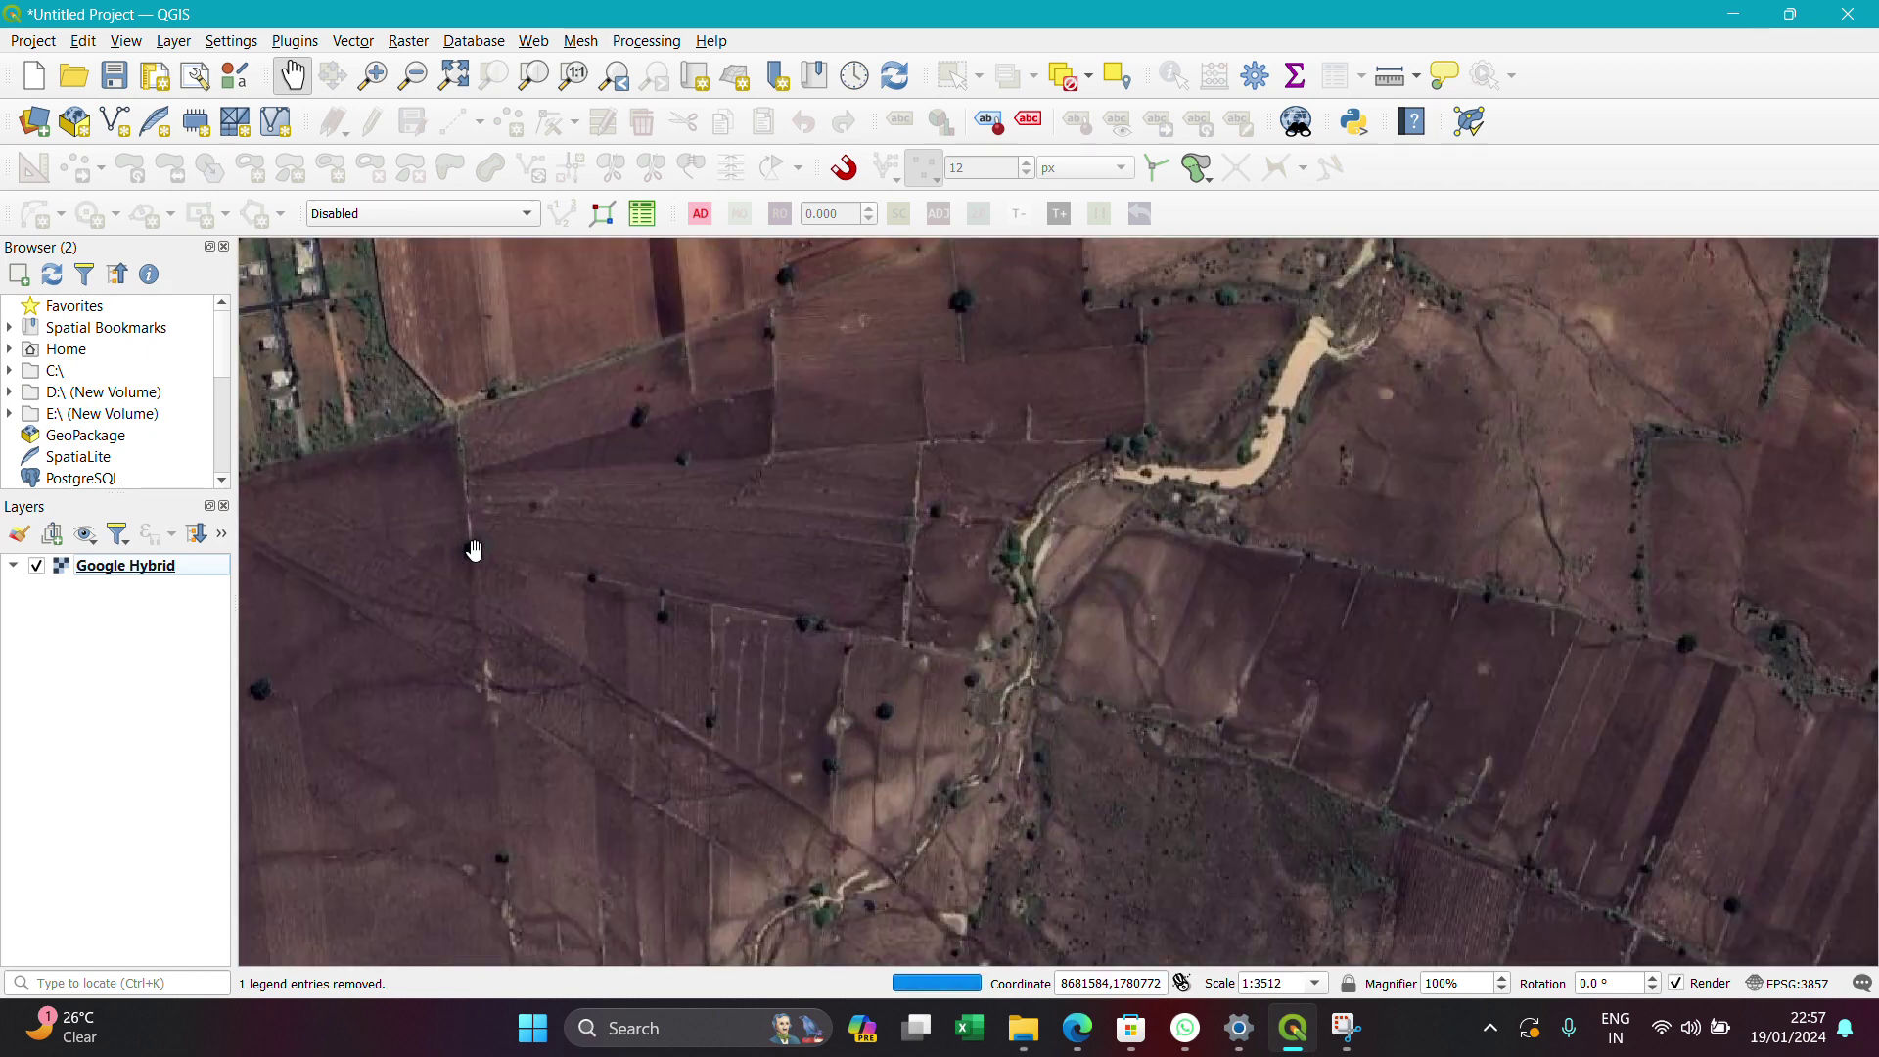
scroll(474, 551, "up", 5)
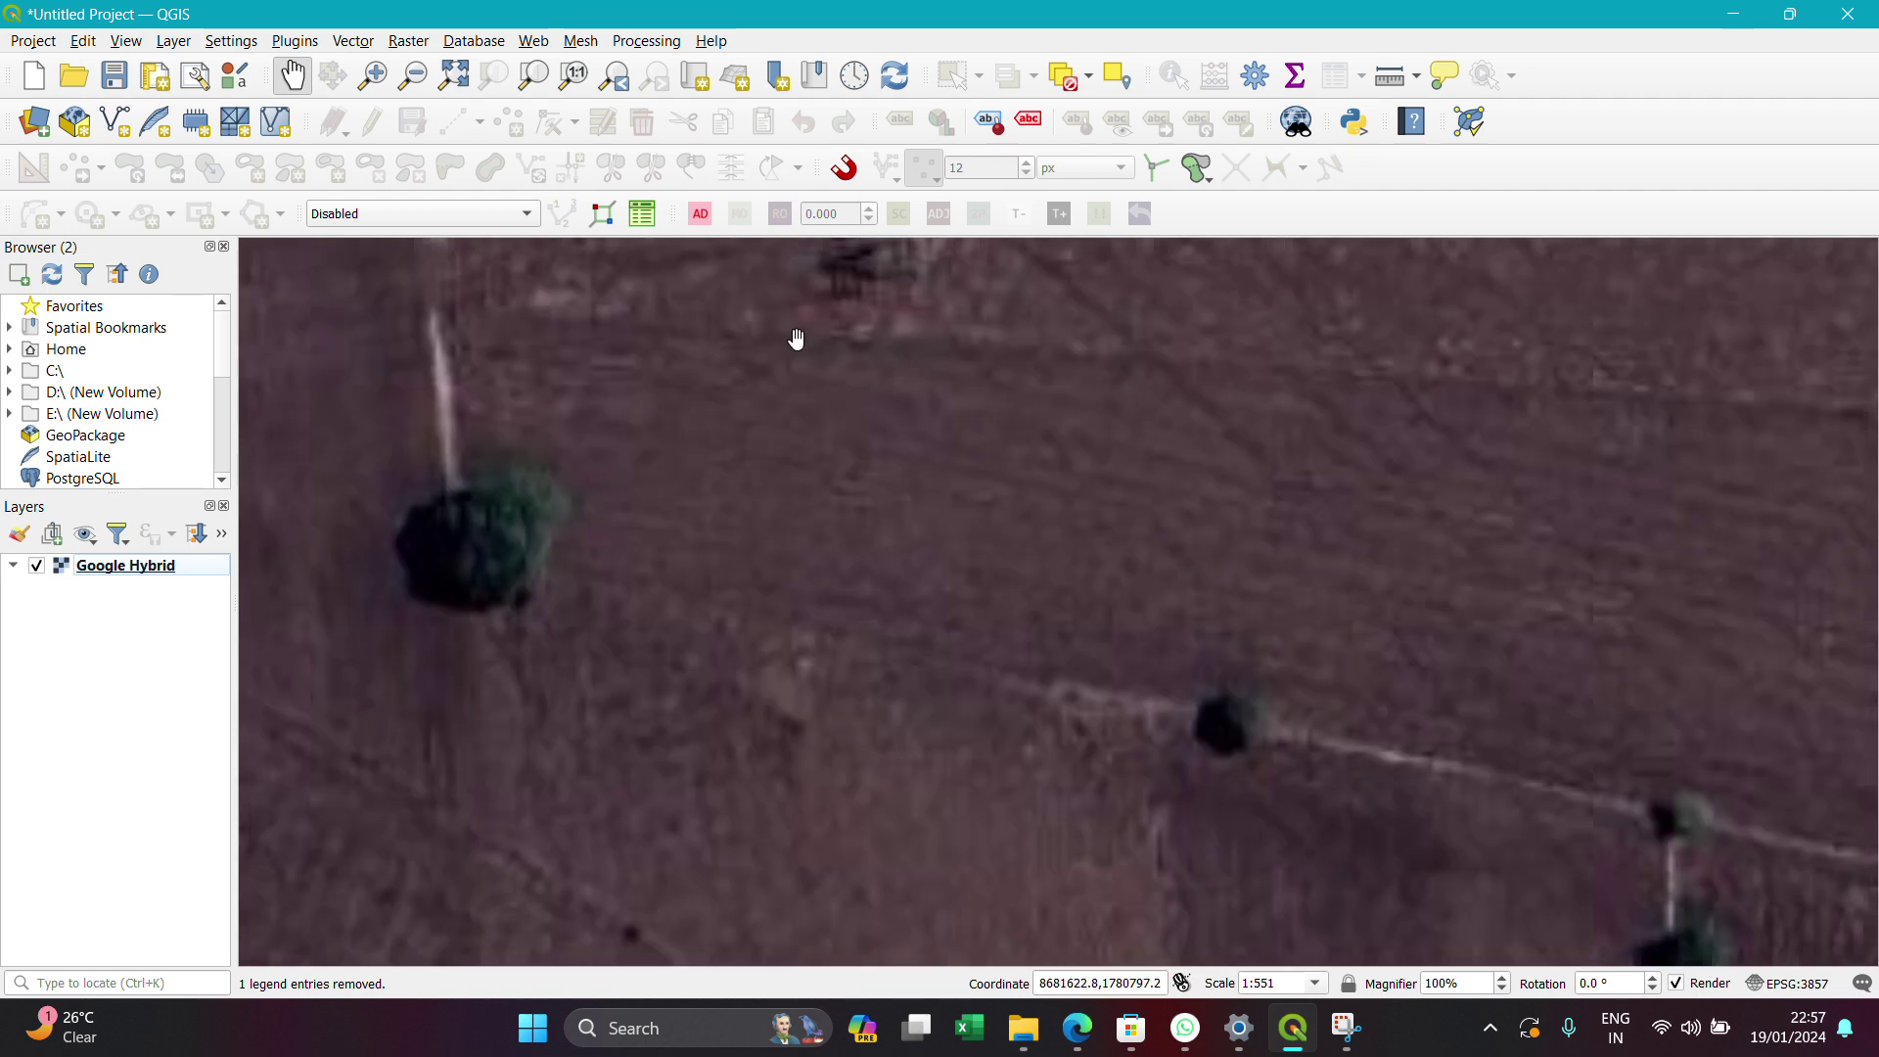